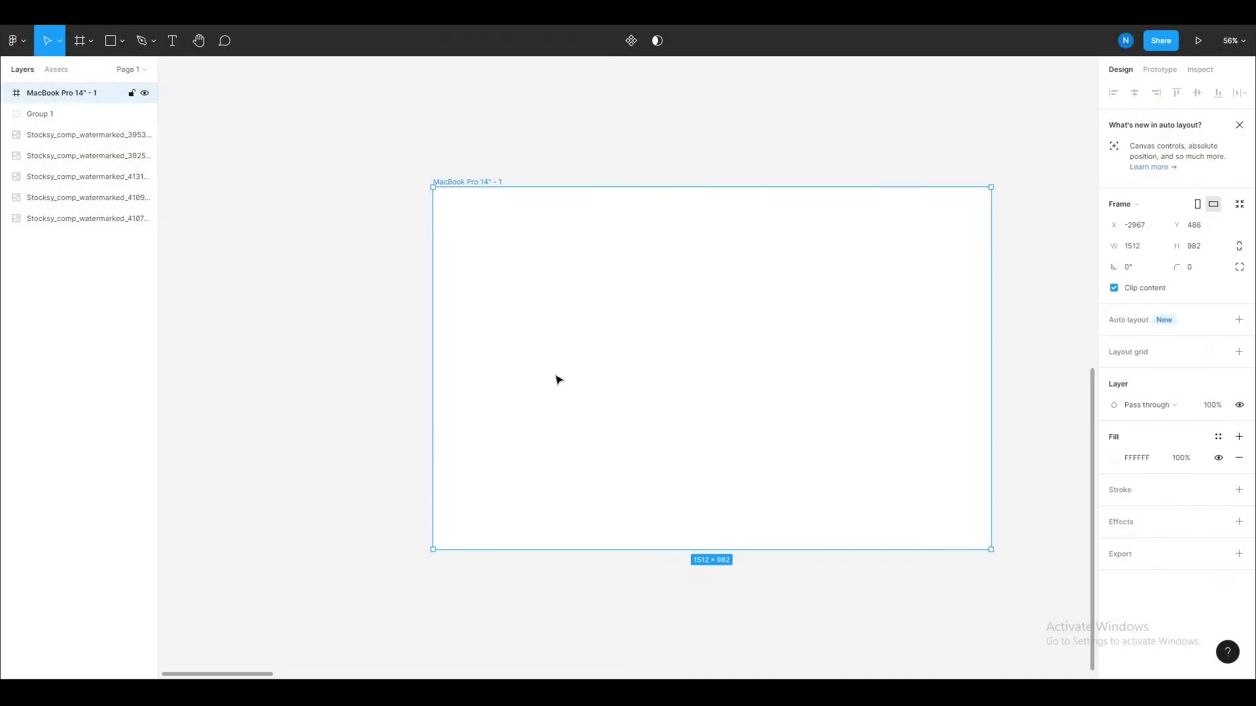
- Resize the frame to 2111 × 1117
{"action": "left_click", "coordinate": [1155, 251]}
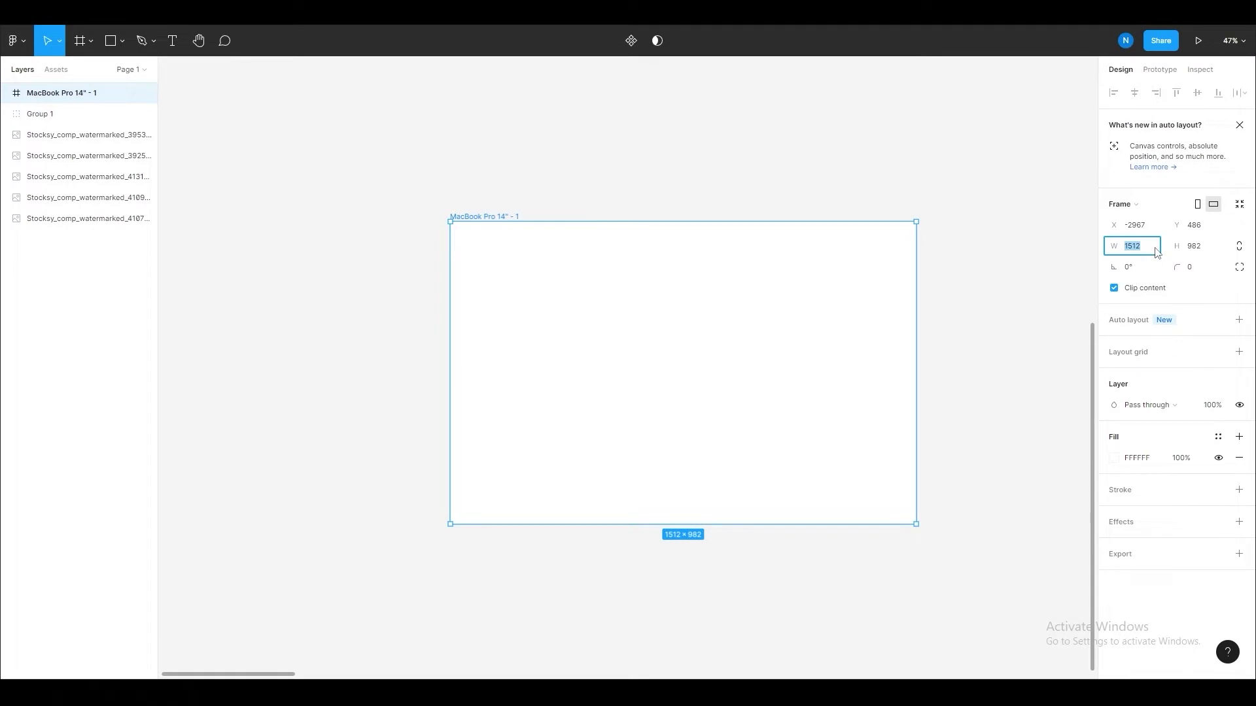
{"action": "type", "text": "2111"}
{"action": "left_click", "coordinate": [1149, 283]}
{"action": "left_click", "coordinate": [1191, 254]}
{"action": "key", "text": "super+v"}
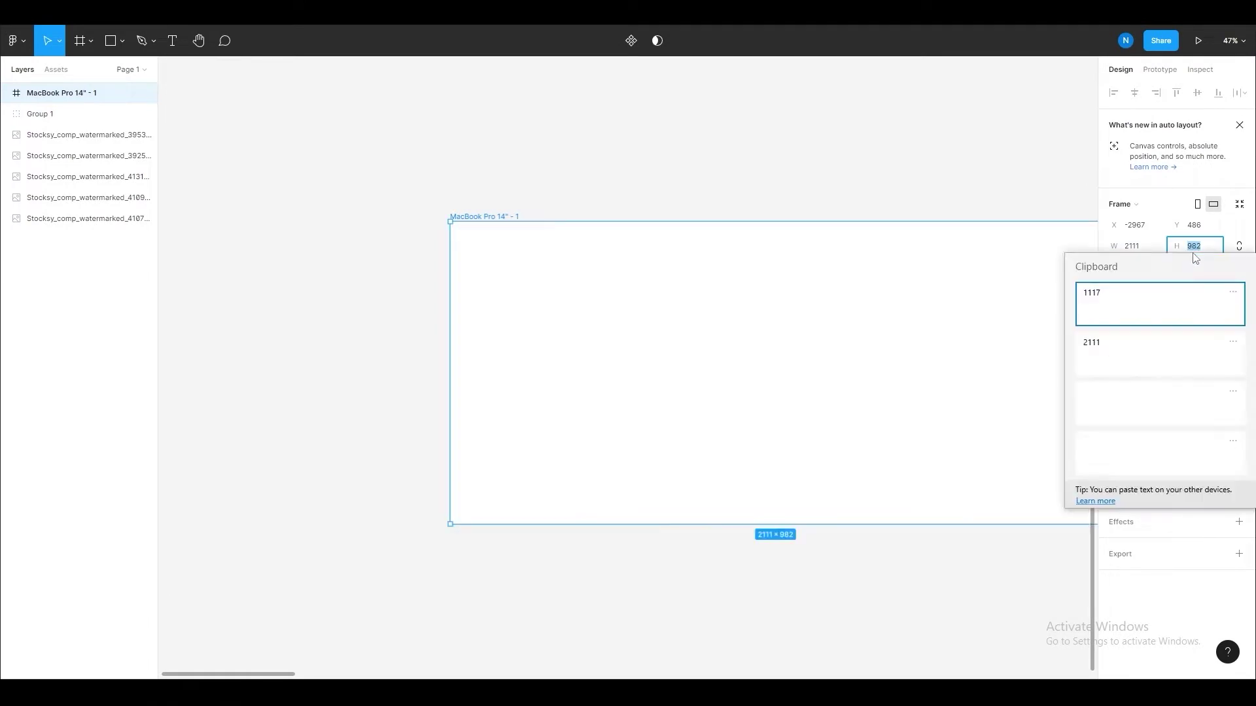
{"action": "key", "text": "Return"}
- Move the COLORS/FONTS guide card above the frame
{"action": "scroll", "coordinate": [765, 445], "scroll_direction": "down", "scroll_amount": 5}
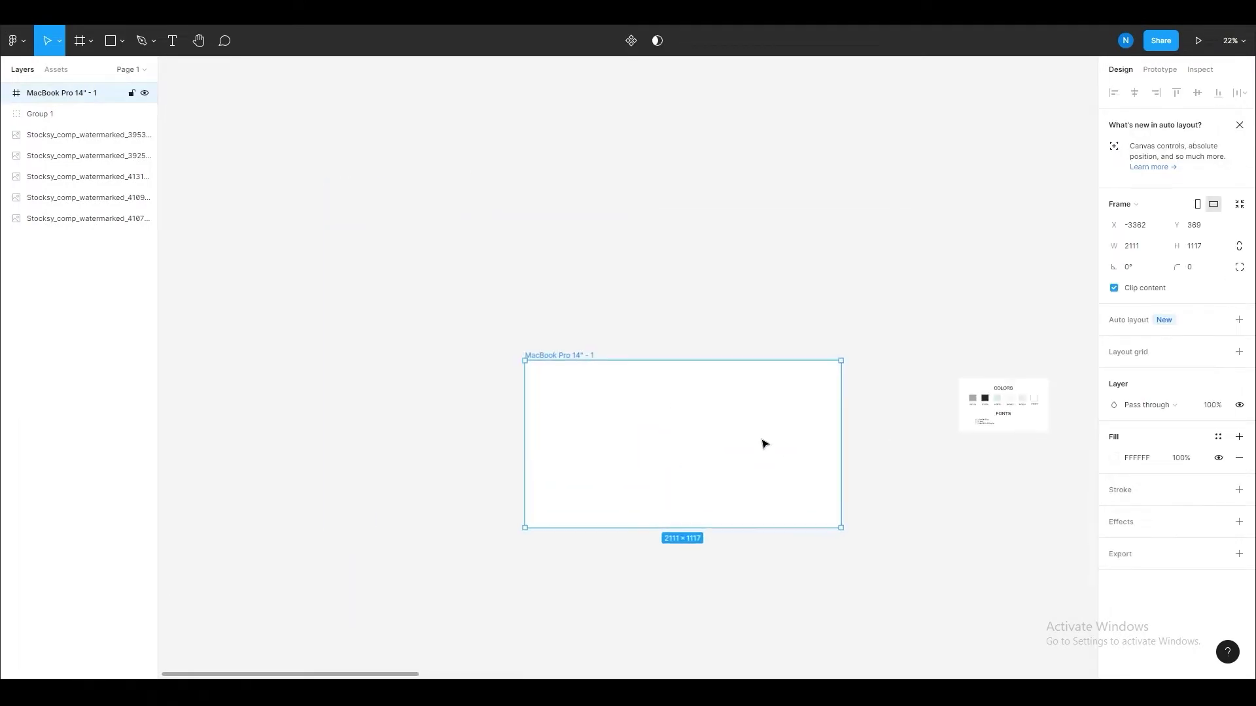
{"action": "left_click_drag", "start_coordinate": [964, 359], "coordinate": [734, 322]}
{"action": "scroll", "coordinate": [813, 454], "scroll_direction": "up", "scroll_amount": 2}
{"action": "scroll", "coordinate": [690, 360], "scroll_direction": "up", "scroll_amount": 1}
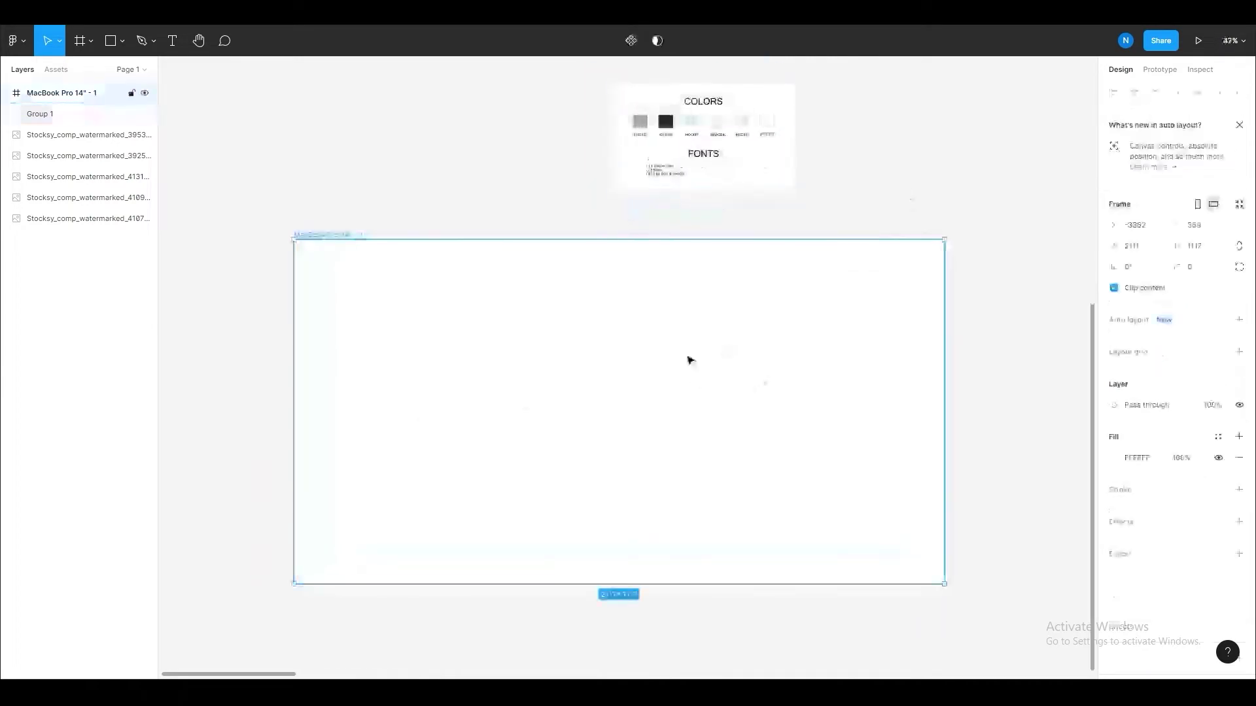
- Fill the frame with the grey sampled from the colour guide
{"action": "left_click", "coordinate": [1115, 458]}
{"action": "left_click", "coordinate": [955, 528]}
{"action": "left_click", "coordinate": [641, 122]}
{"action": "left_click", "coordinate": [967, 215]}
{"action": "scroll", "coordinate": [970, 219], "scroll_direction": "down", "scroll_amount": 1}
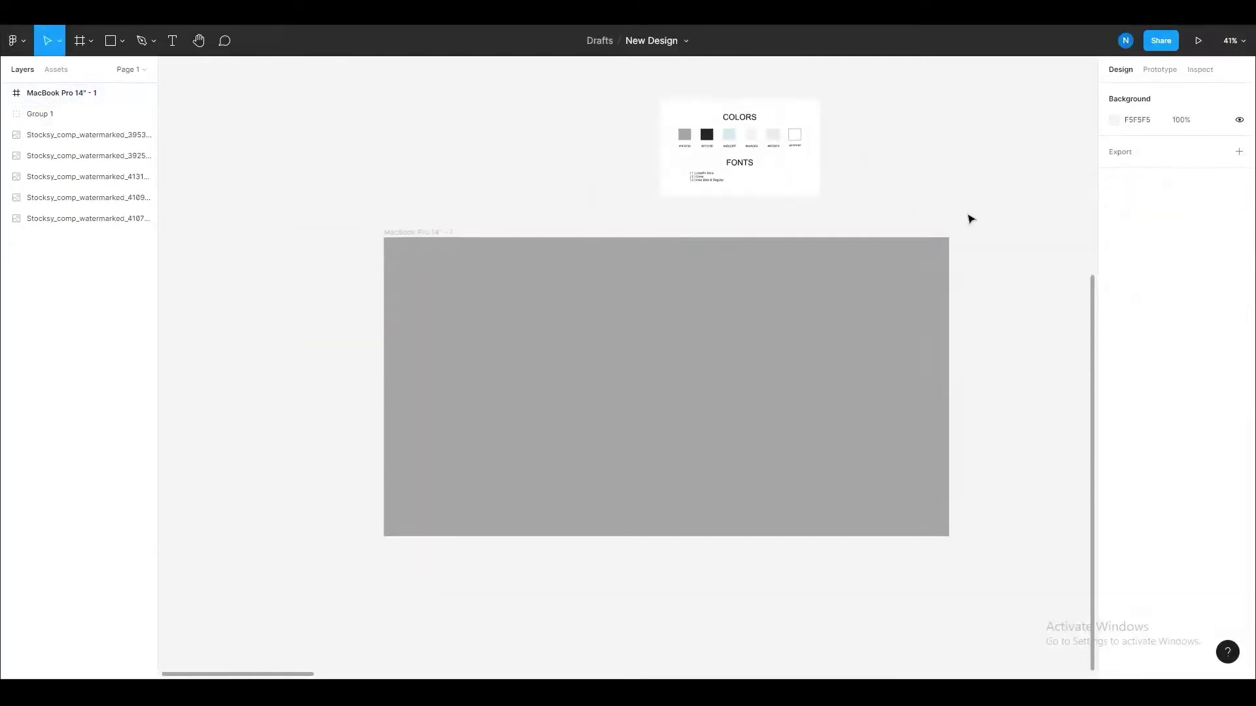
- Draw a 330 × 1117 strip along the frame's full-height right edge
{"action": "left_click", "coordinate": [720, 314]}
{"action": "key", "text": "r"}
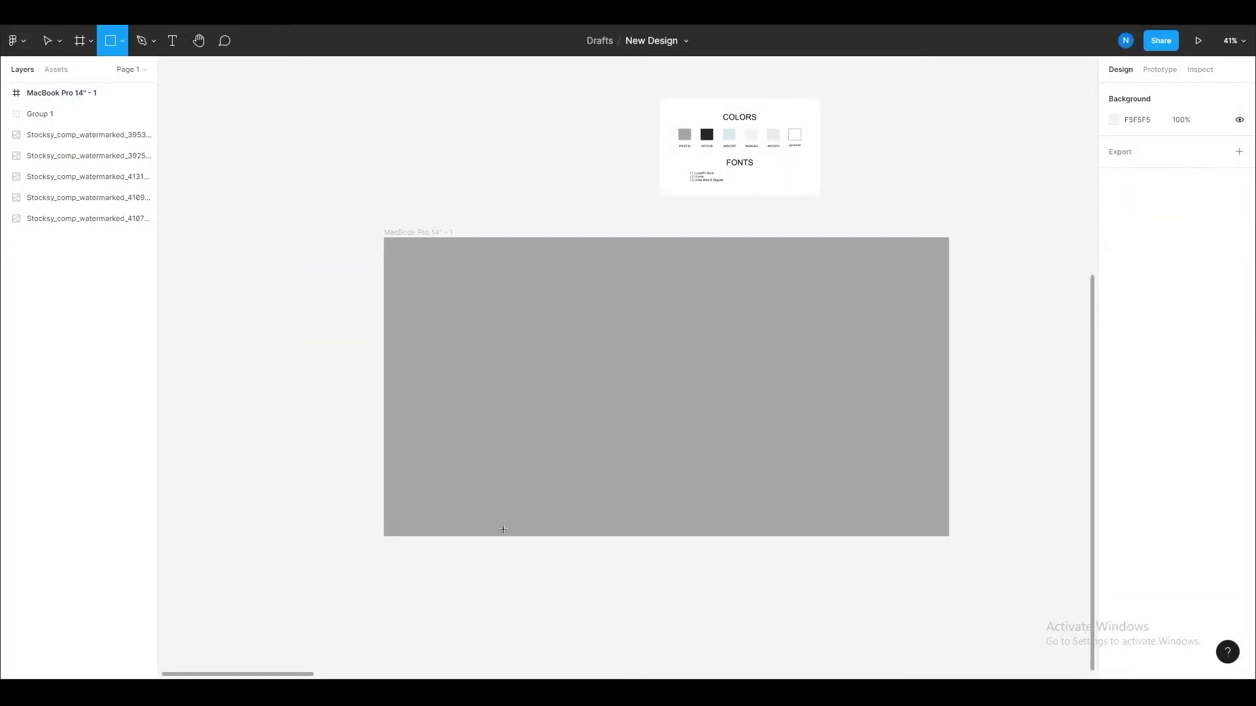
{"action": "left_click_drag", "start_coordinate": [983, 226], "coordinate": [860, 496]}
{"action": "left_click_drag", "start_coordinate": [911, 443], "coordinate": [866, 465]}
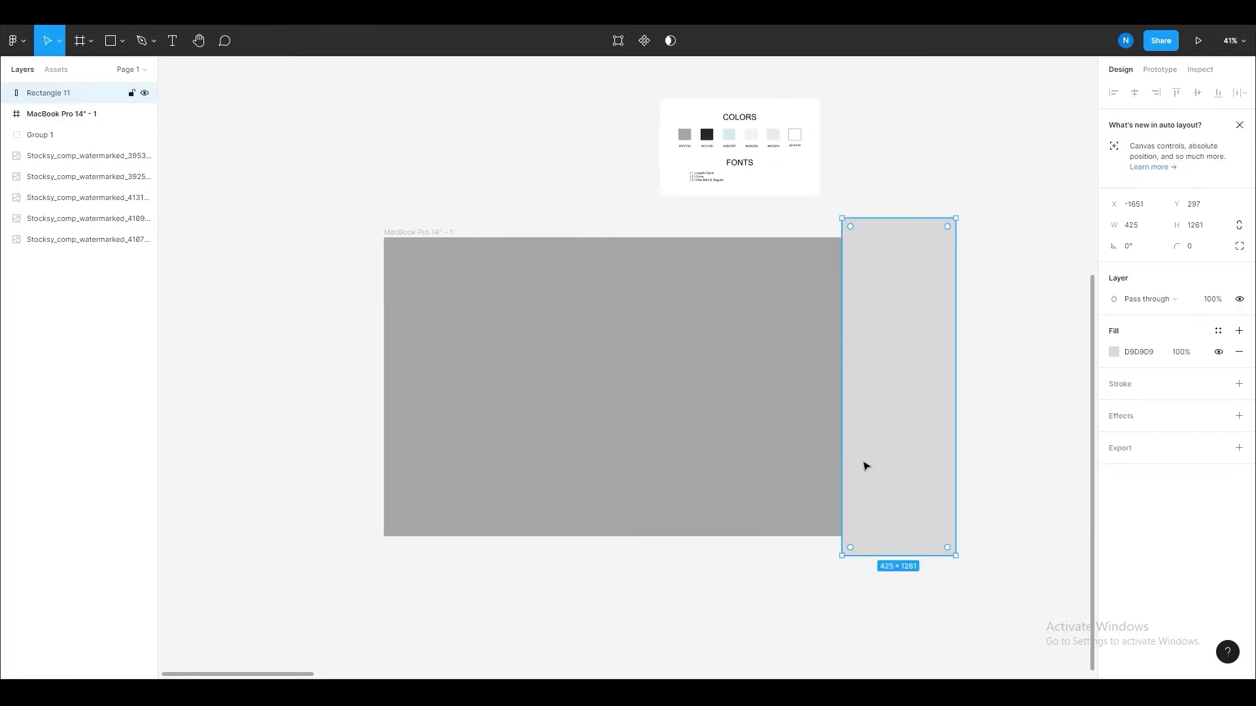
{"action": "key", "text": "Delete"}
{"action": "key", "text": "r"}
{"action": "left_click_drag", "start_coordinate": [883, 536], "coordinate": [983, 237]}
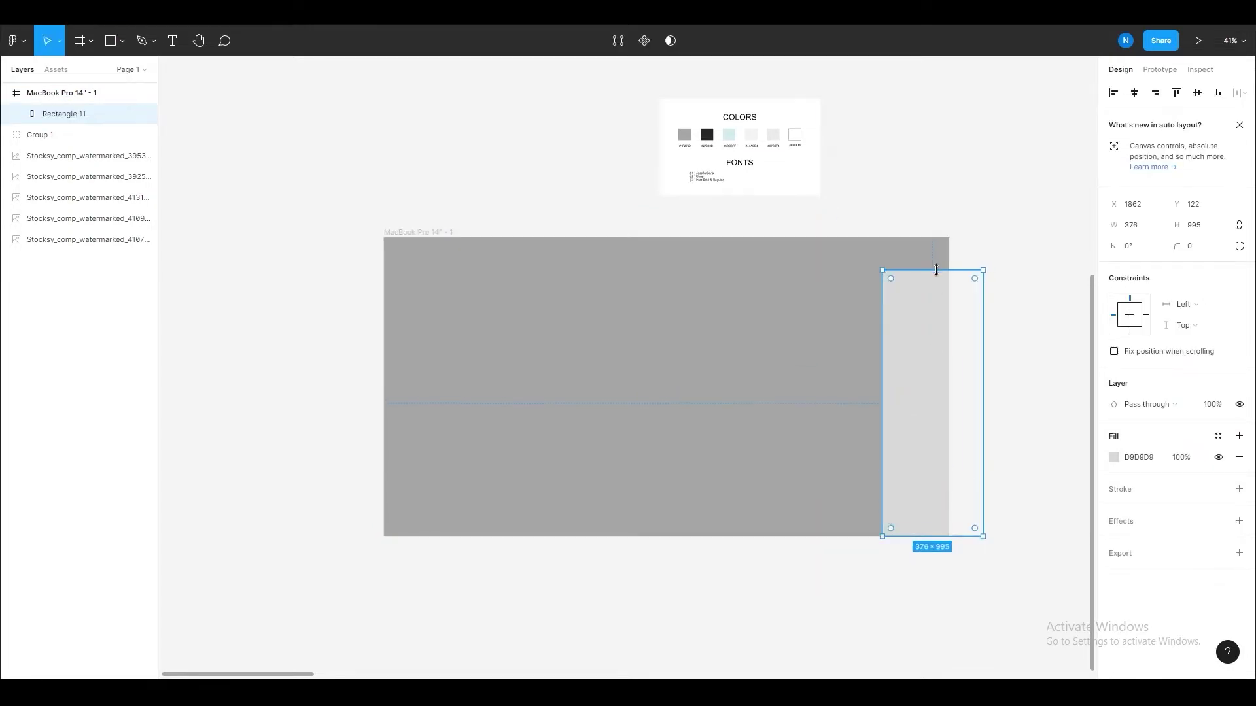
{"action": "left_click_drag", "start_coordinate": [883, 377], "coordinate": [872, 377]}
{"action": "left_click", "coordinate": [926, 222]}
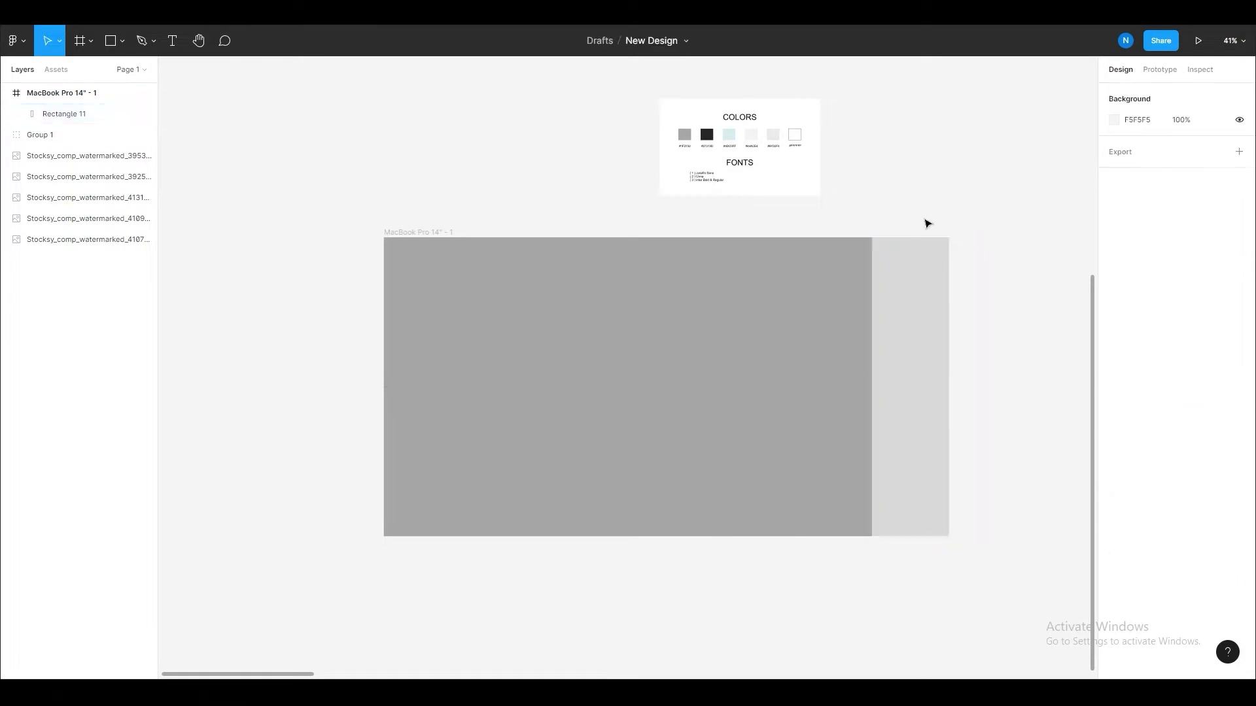
{"action": "left_click", "coordinate": [916, 353]}
{"action": "left_click_drag", "start_coordinate": [967, 353], "coordinate": [949, 353]}
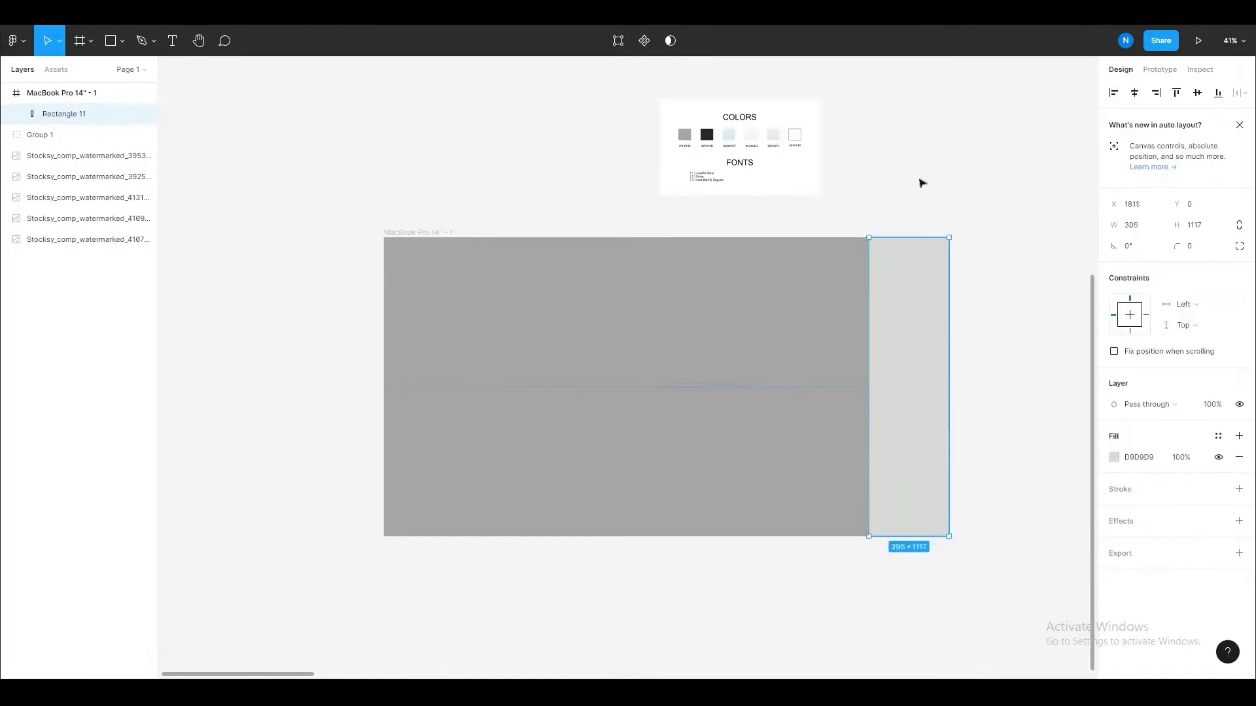
- Fill the right-edge strip white
{"action": "left_click", "coordinate": [1114, 457]}
{"action": "left_click", "coordinate": [257, 280]}
{"action": "scroll", "coordinate": [669, 511], "scroll_direction": "up", "scroll_amount": 2}
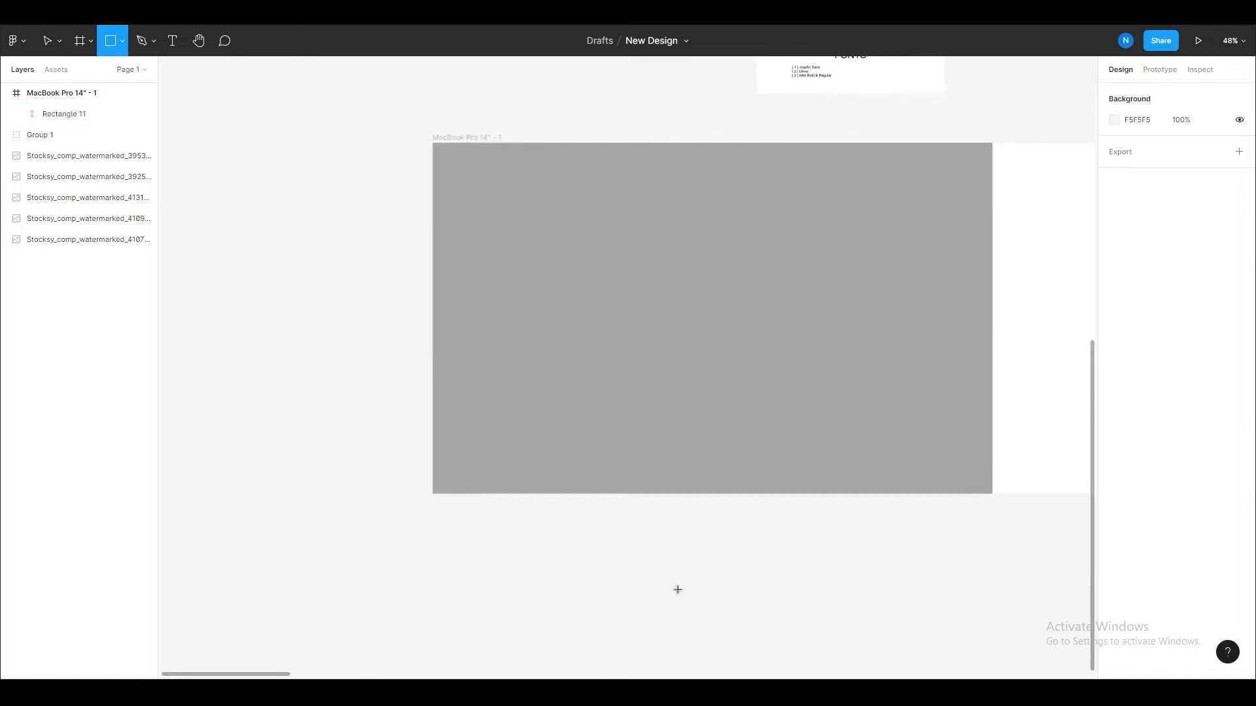
- Draw a lower-left panel, copy it to the lower-right, and size both to fill the bottom
{"action": "left_click_drag", "start_coordinate": [433, 356], "coordinate": [698, 494]}
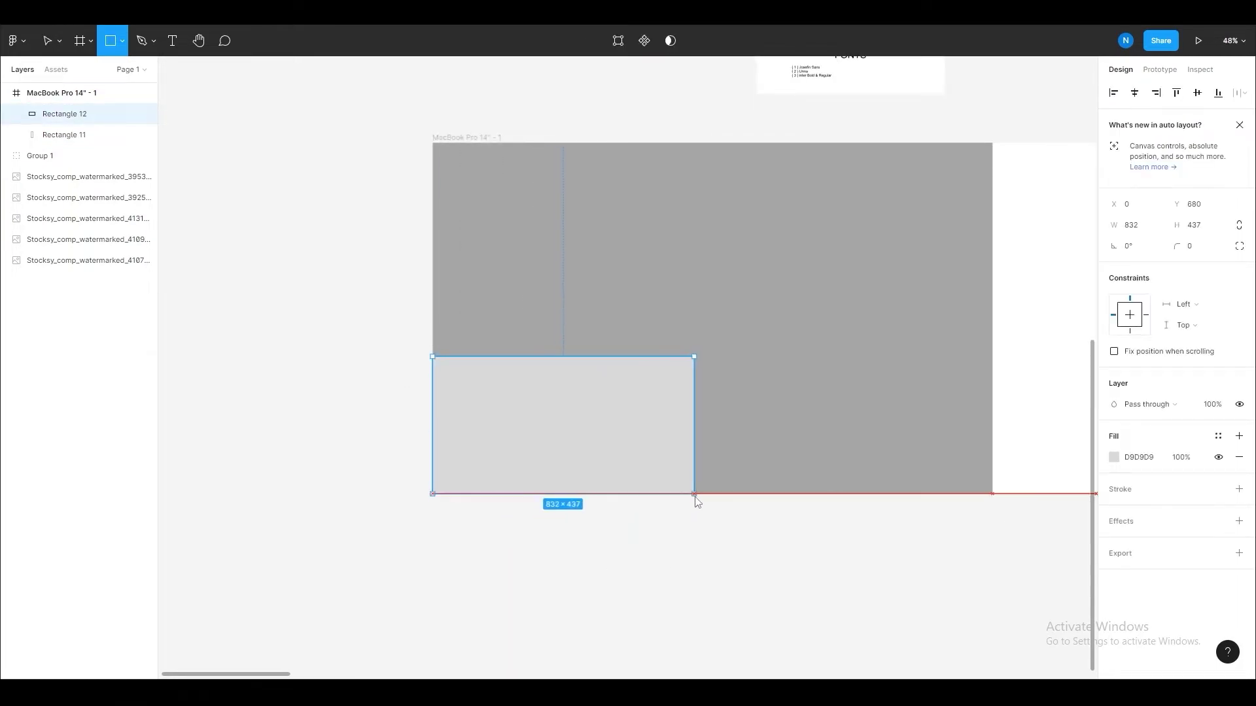
{"action": "left_click_drag", "start_coordinate": [580, 357], "coordinate": [580, 353]}
{"action": "left_click_drag", "start_coordinate": [579, 413], "coordinate": [858, 414]}
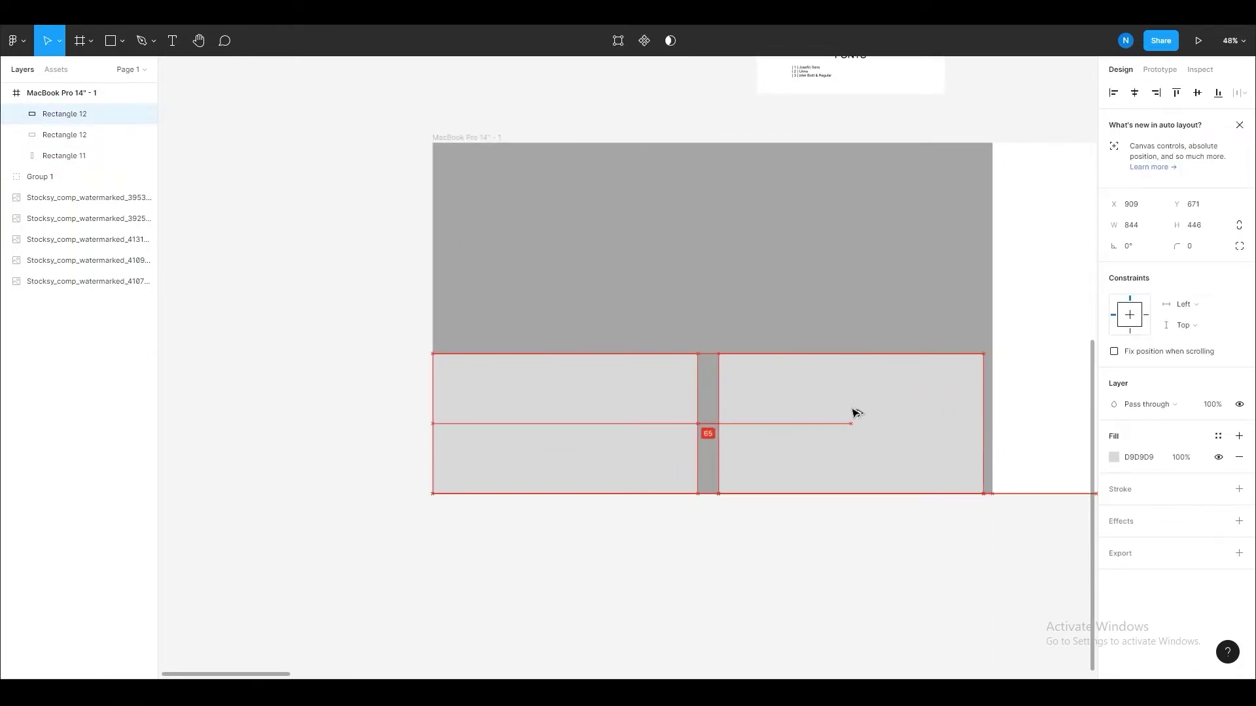
{"action": "left_click_drag", "start_coordinate": [980, 414], "coordinate": [993, 414]}
{"action": "left_click", "coordinate": [693, 432]}
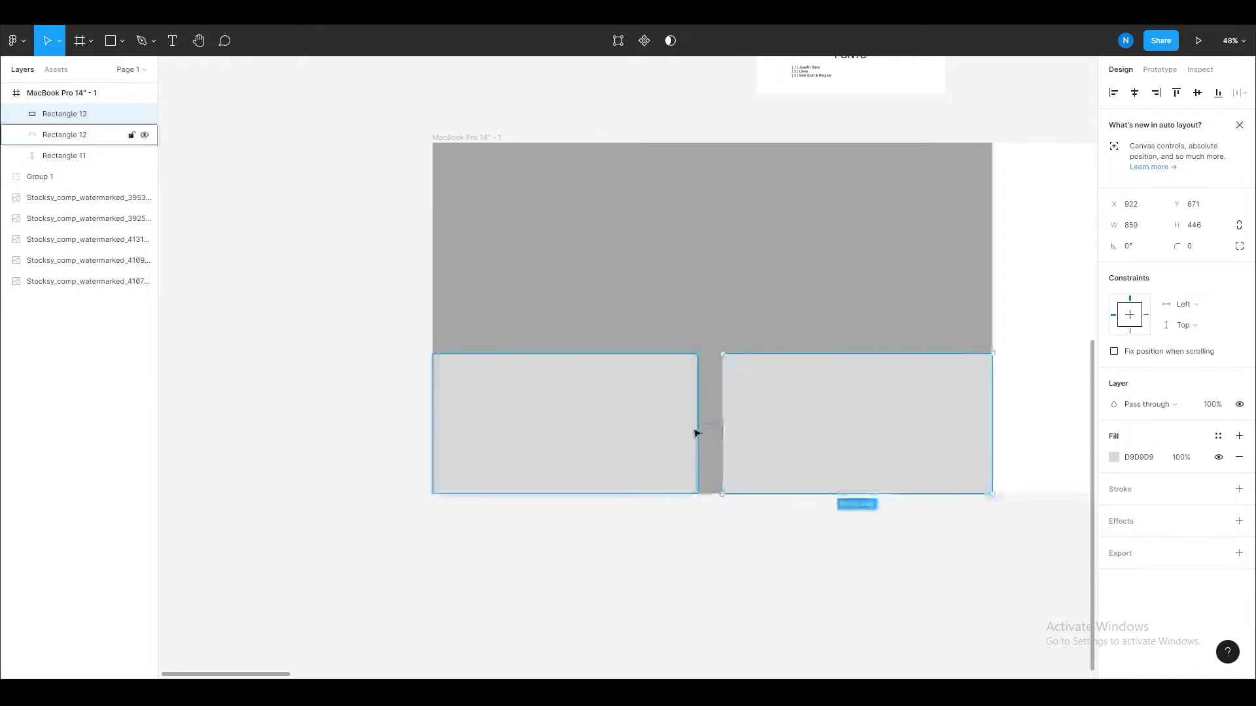
{"action": "left_click_drag", "start_coordinate": [698, 432], "coordinate": [717, 431]}
{"action": "left_click", "coordinate": [738, 432]}
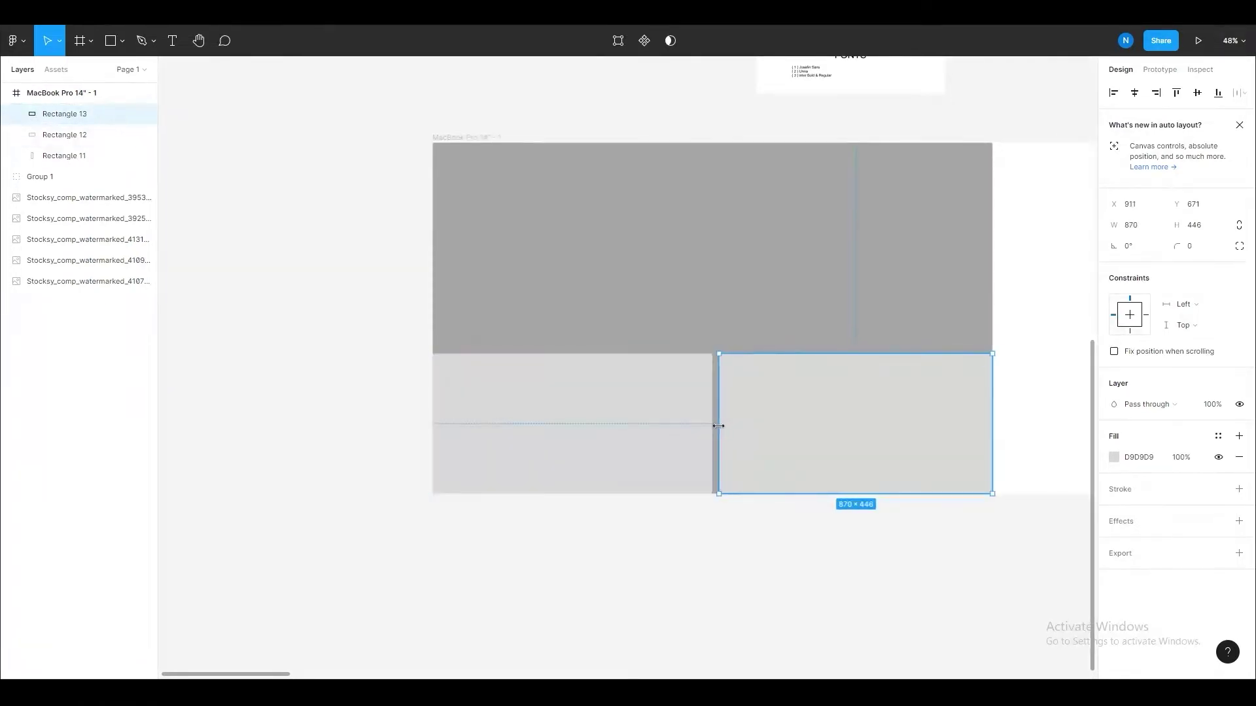
{"action": "left_click", "coordinate": [734, 558]}
{"action": "left_click", "coordinate": [821, 425]}
- Fill the right panel with the light blue swatch
{"action": "scroll", "coordinate": [653, 284], "scroll_direction": "up", "scroll_amount": 1}
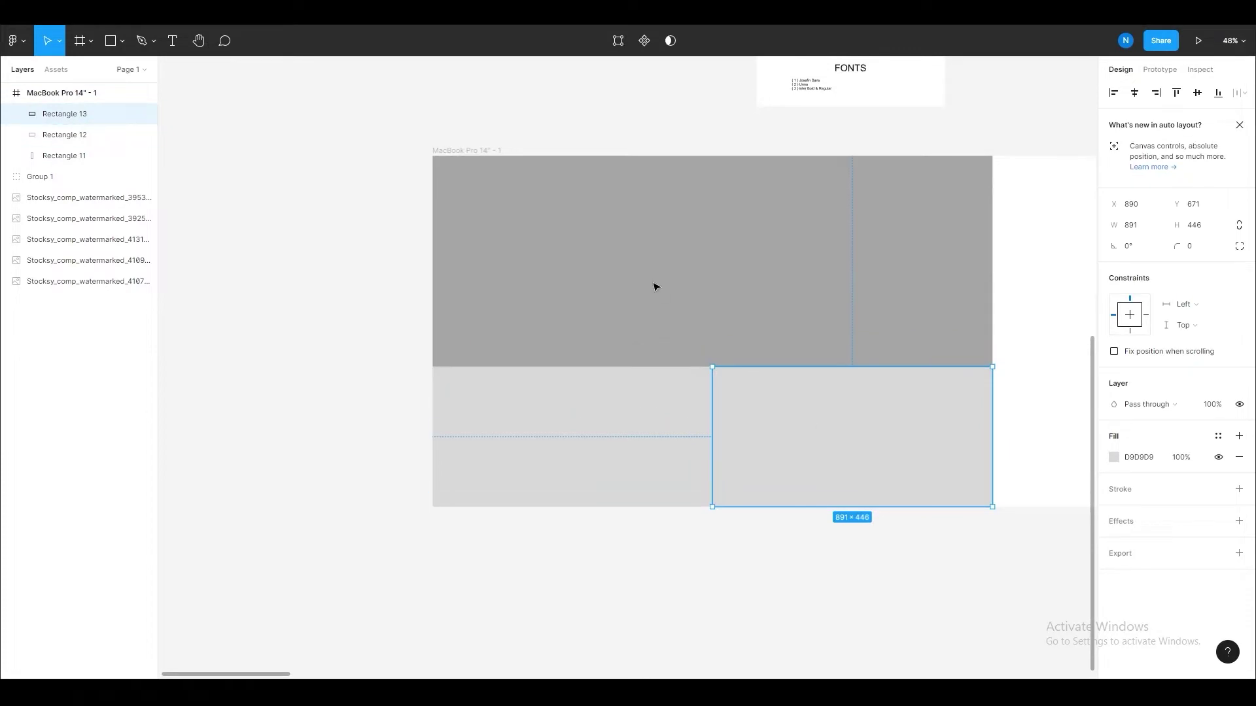
{"action": "scroll", "coordinate": [653, 283], "scroll_direction": "up", "scroll_amount": 4}
{"action": "left_click", "coordinate": [1114, 457]}
{"action": "left_click", "coordinate": [955, 530]}
{"action": "left_click", "coordinate": [838, 104]}
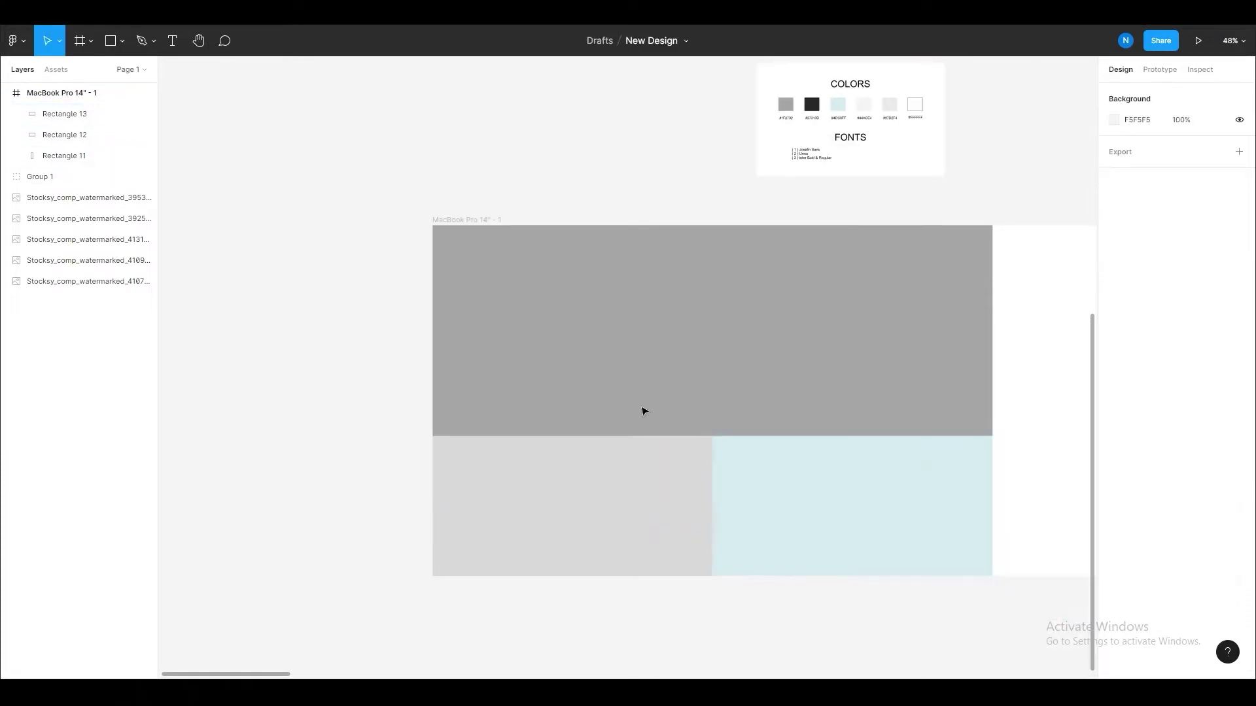
- Fill the left panel with the near-black swatch
{"action": "left_click", "coordinate": [635, 456]}
{"action": "left_click", "coordinate": [1114, 458]}
{"action": "left_click", "coordinate": [955, 529]}
{"action": "left_click", "coordinate": [811, 104]}
{"action": "left_click", "coordinate": [681, 177]}
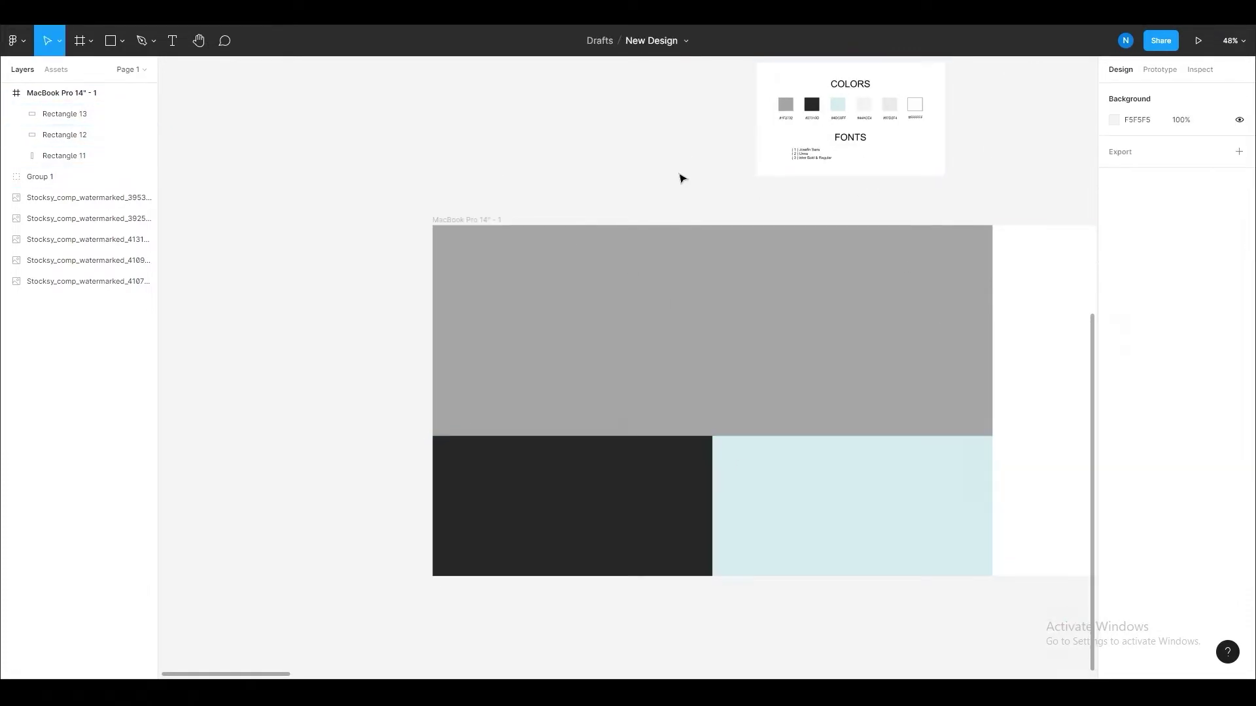
{"action": "scroll", "coordinate": [791, 578], "scroll_direction": "down", "scroll_amount": 2}
{"action": "left_click", "coordinate": [571, 340]}
{"action": "left_click", "coordinate": [968, 420]}
{"action": "scroll", "coordinate": [951, 424], "scroll_direction": "down", "scroll_amount": 3}
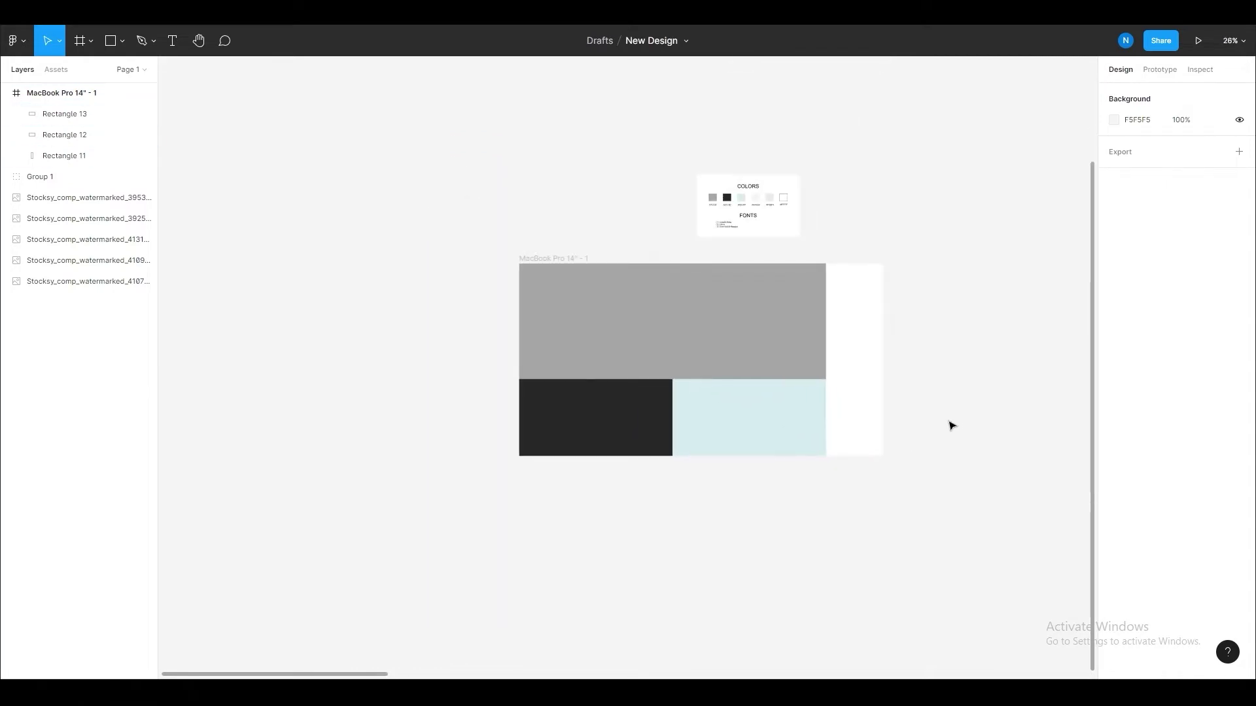
{"action": "scroll", "coordinate": [924, 398], "scroll_direction": "up", "scroll_amount": 3}
- Draw a small panel in the lower part of the right strip
{"action": "key", "text": "r"}
{"action": "left_click_drag", "start_coordinate": [851, 397], "coordinate": [771, 508]}
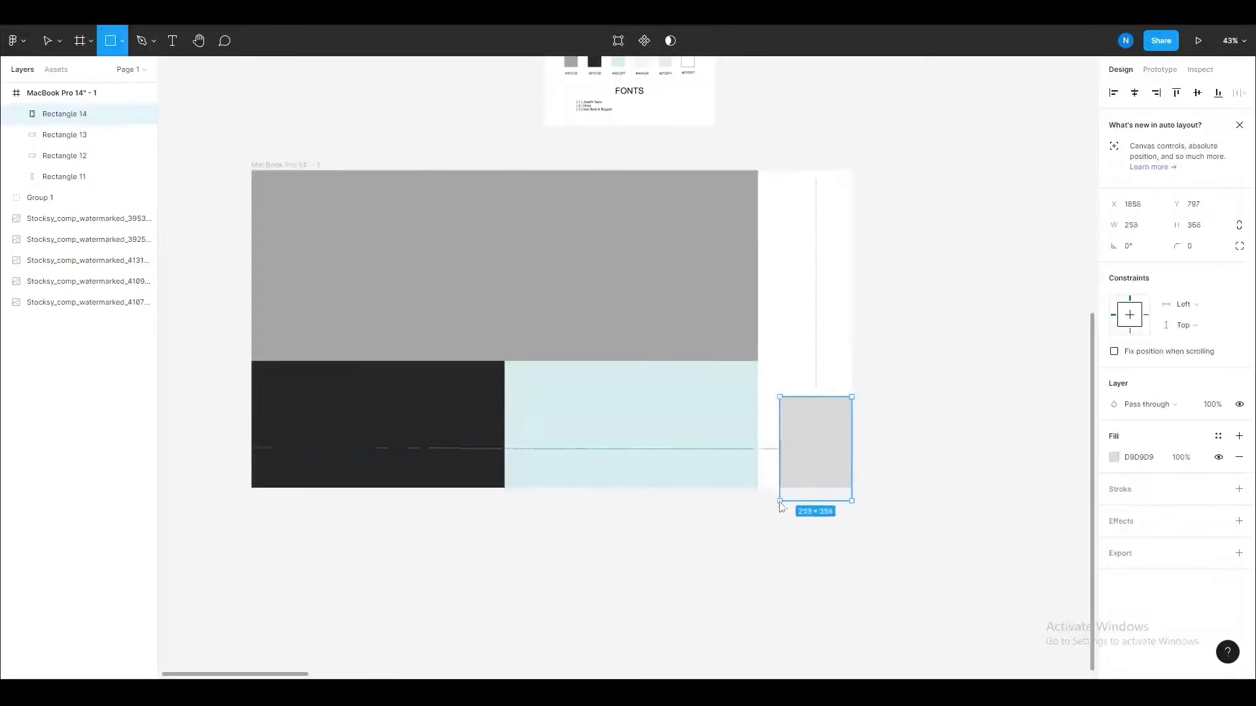
{"action": "left_click", "coordinate": [914, 449]}
{"action": "left_click", "coordinate": [811, 451]}
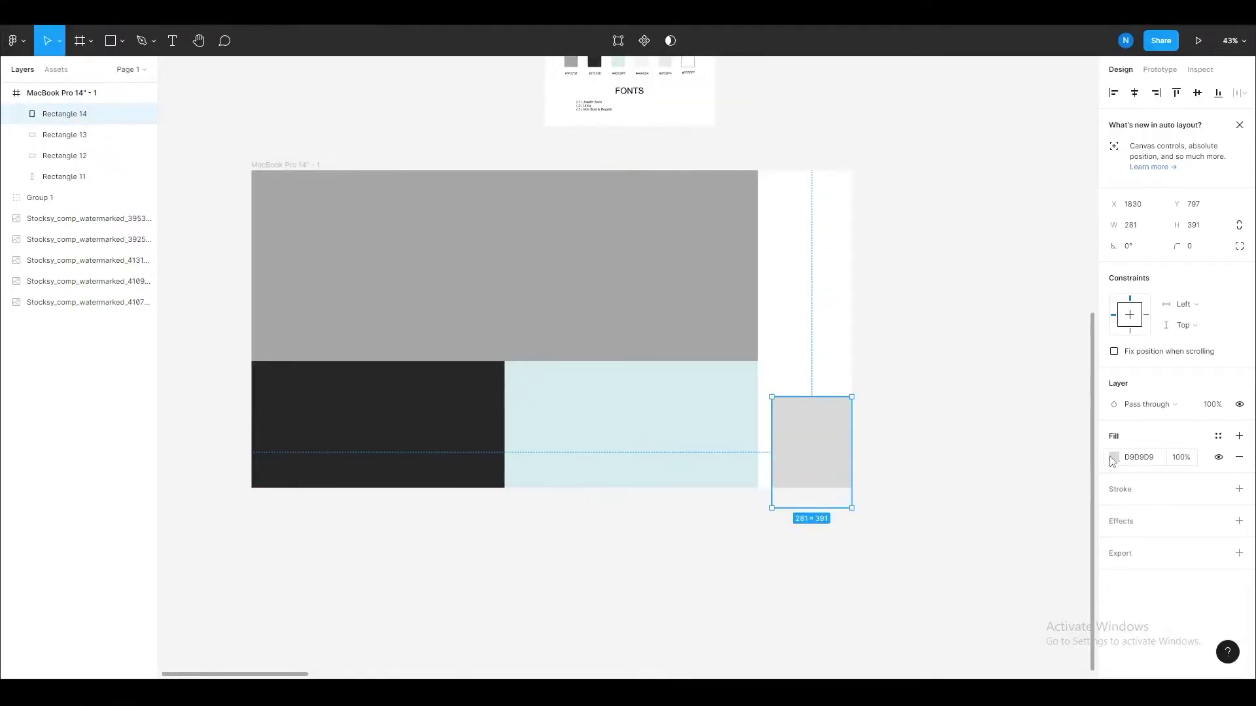
- Give the small panel a pale grey linear gradient fill
{"action": "left_click", "coordinate": [1114, 457]}
{"action": "left_click", "coordinate": [962, 336]}
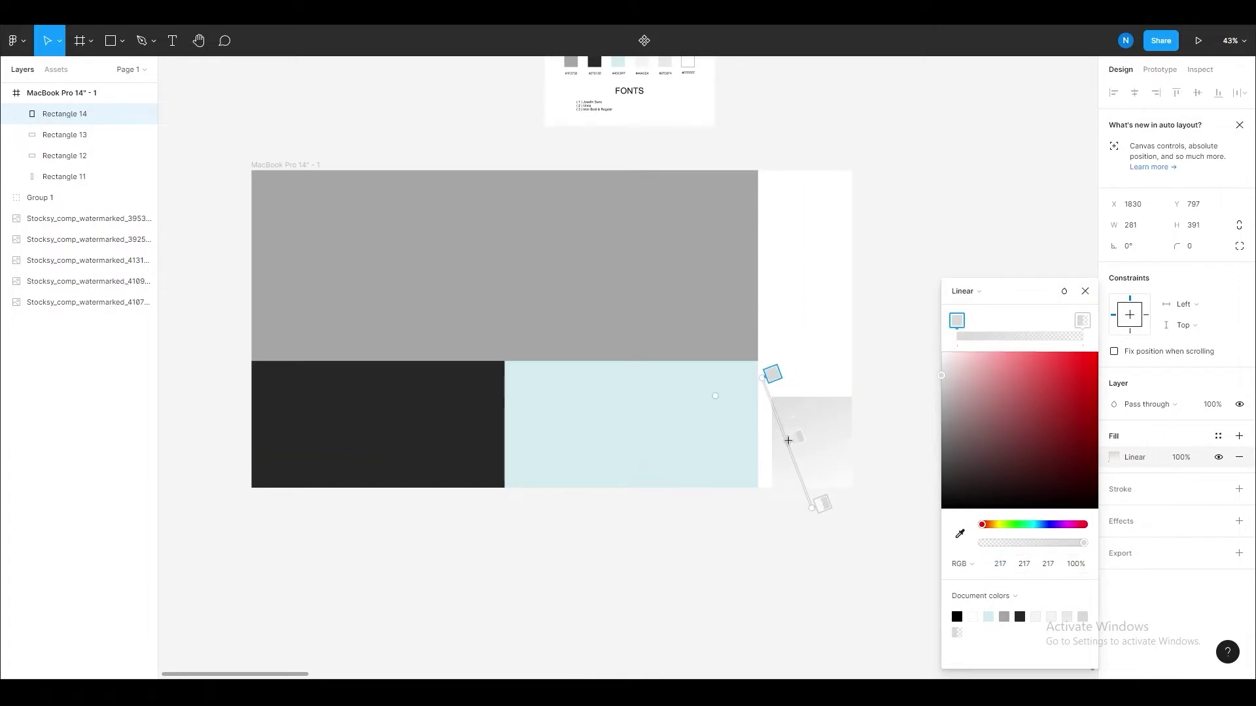
{"action": "left_click", "coordinate": [943, 360]}
{"action": "left_click_drag", "start_coordinate": [997, 536], "coordinate": [1068, 544]}
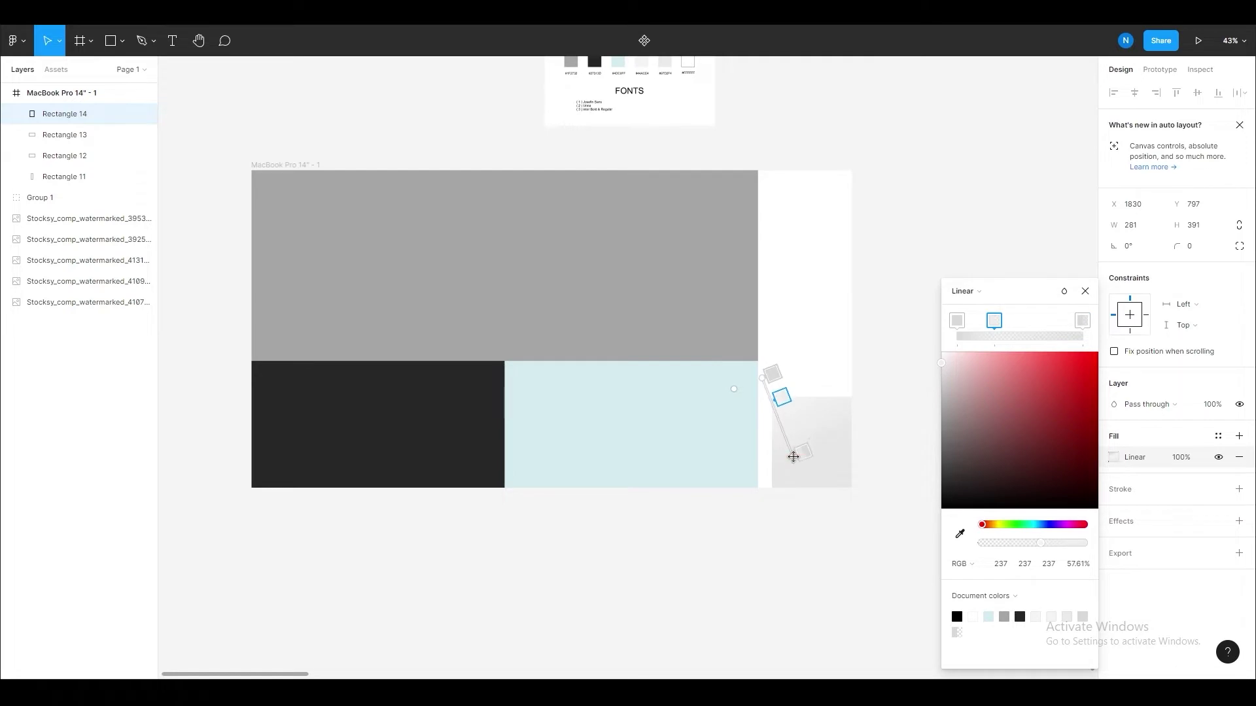
{"action": "left_click", "coordinate": [960, 535]}
{"action": "left_click", "coordinate": [681, 451]}
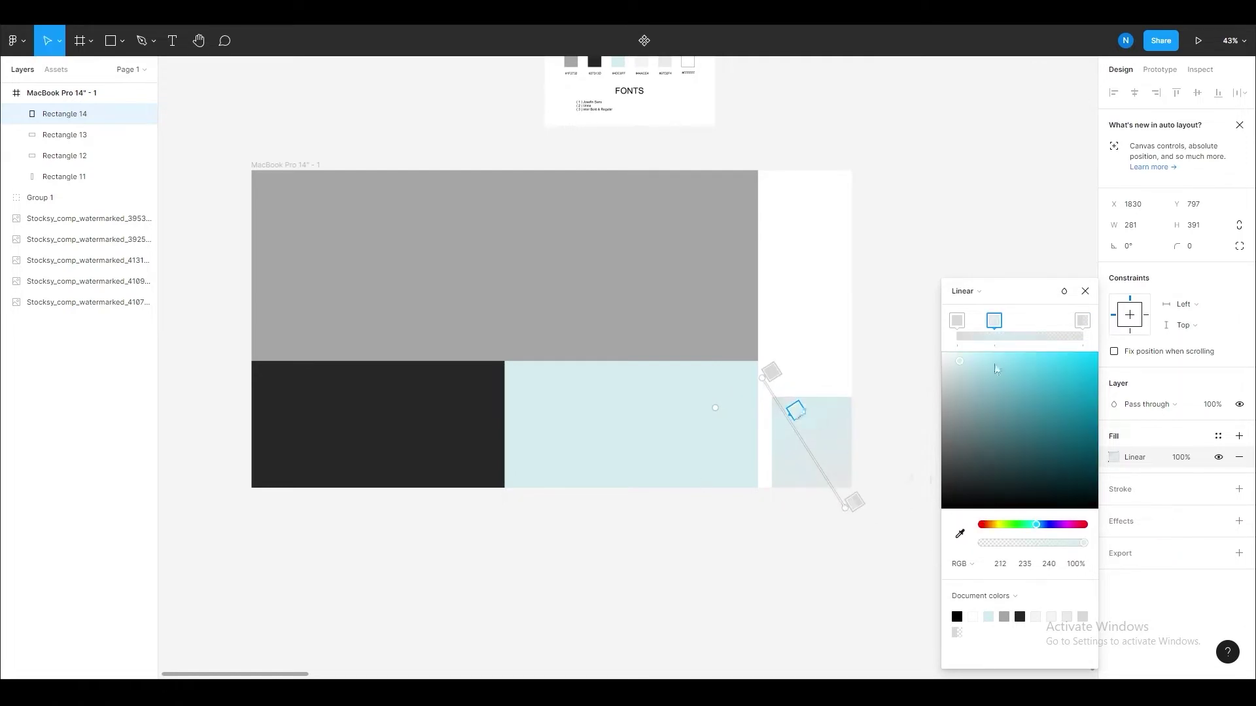
{"action": "key", "text": "ctrl+z"}
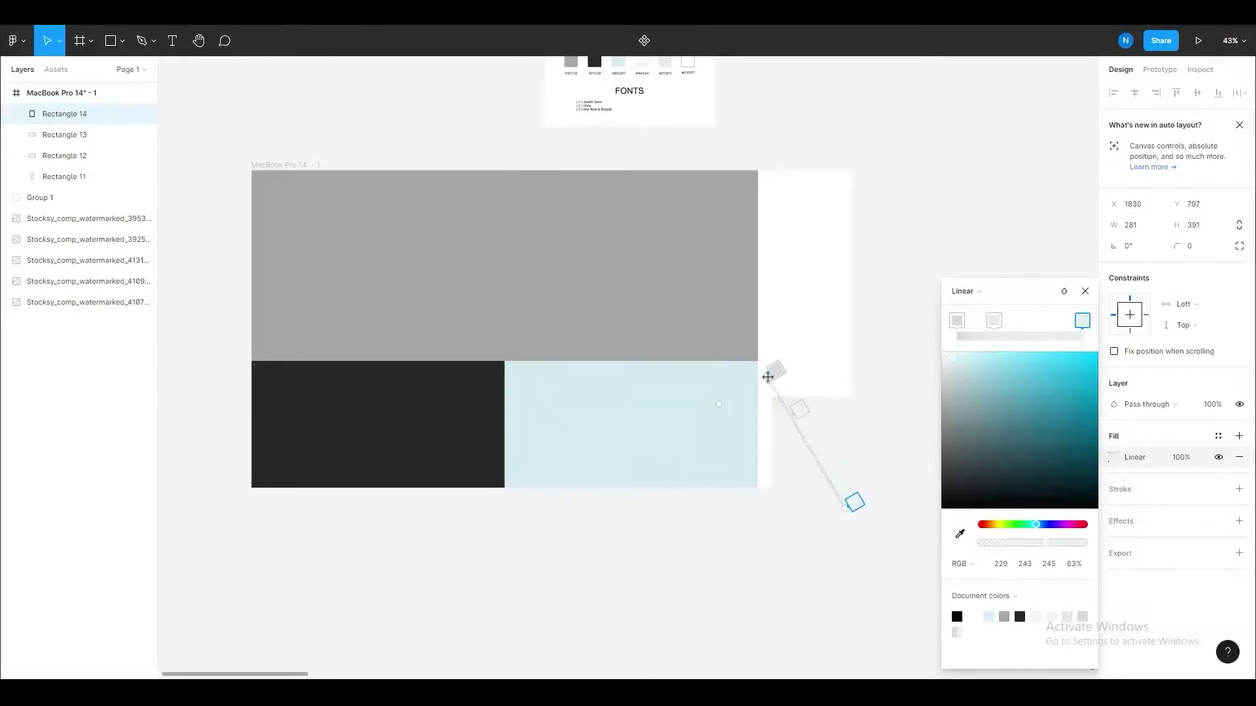
{"action": "left_click", "coordinate": [1085, 291]}
- Copy the panel higher up and fill the copy solid light grey ECEAEA
{"action": "left_click_drag", "start_coordinate": [829, 435], "coordinate": [829, 317]}
{"action": "left_click", "coordinate": [1114, 457]}
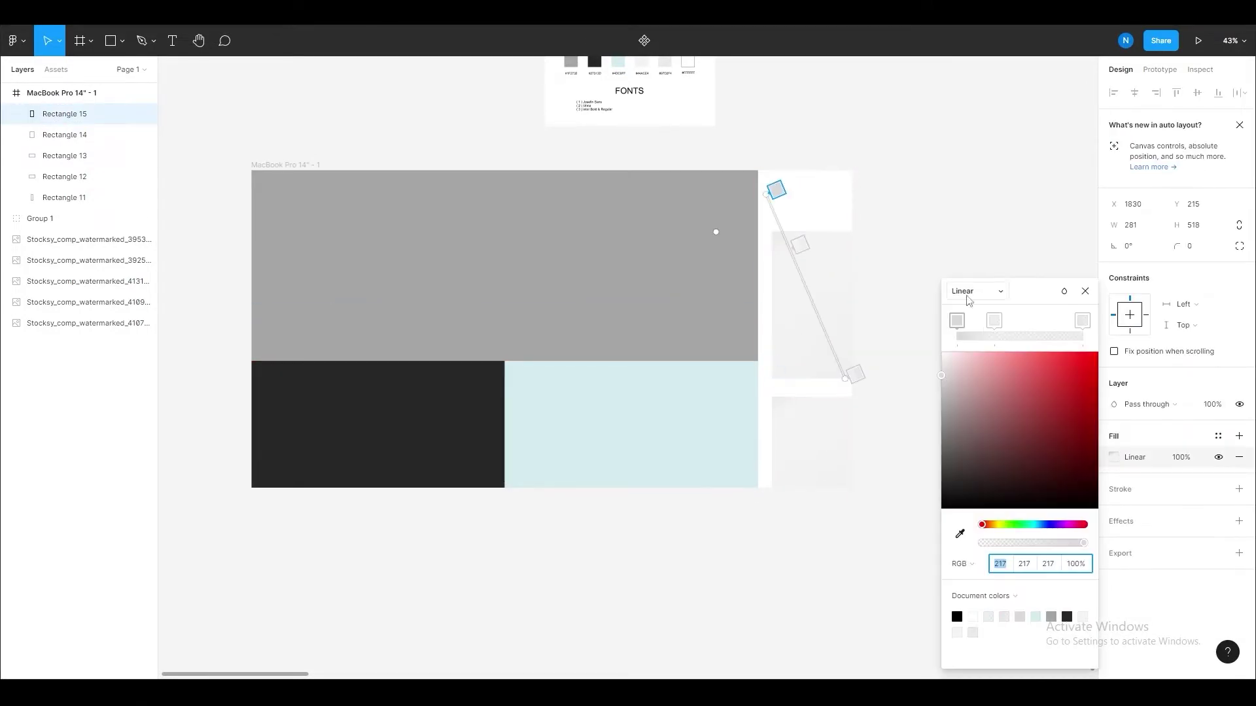
{"action": "left_click", "coordinate": [962, 292]}
{"action": "left_click", "coordinate": [965, 307]}
{"action": "left_click", "coordinate": [959, 486]}
{"action": "left_click", "coordinate": [1035, 111]}
{"action": "left_click", "coordinate": [930, 239]}
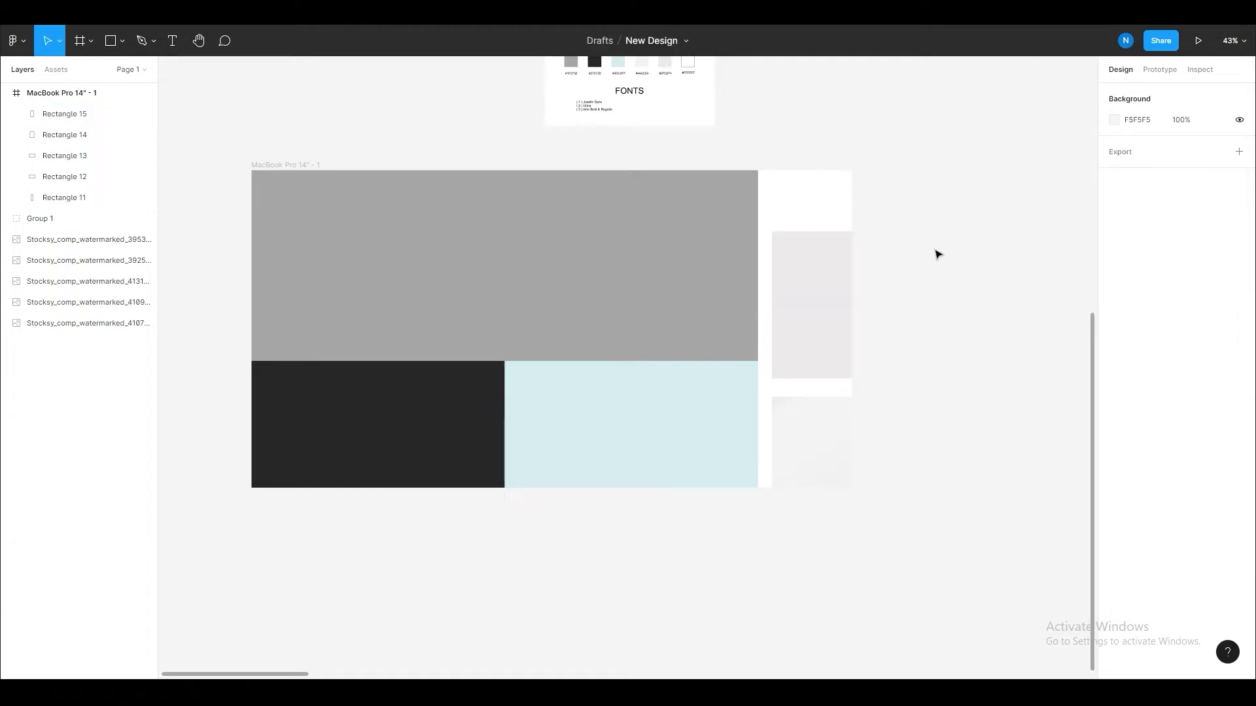
{"action": "scroll", "coordinate": [440, 146], "scroll_direction": "down", "scroll_amount": 2}
{"action": "scroll", "coordinate": [547, 233], "scroll_direction": "up", "scroll_amount": 3}
{"action": "scroll", "coordinate": [669, 283], "scroll_direction": "down", "scroll_amount": 1}
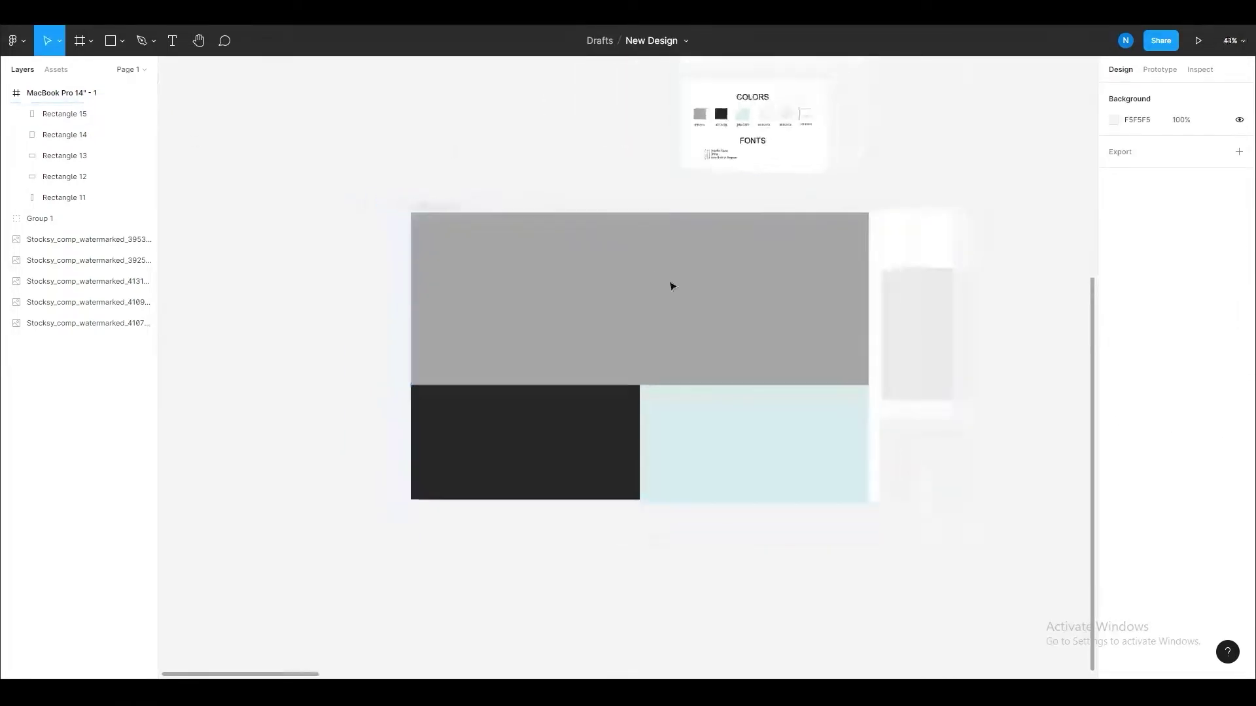
{"action": "scroll", "coordinate": [458, 278], "scroll_direction": "up", "scroll_amount": 5}
- Add an 'Arexan' text layer in Extra Bold beside the frame
{"action": "key", "text": "t"}
{"action": "left_click", "coordinate": [339, 214]}
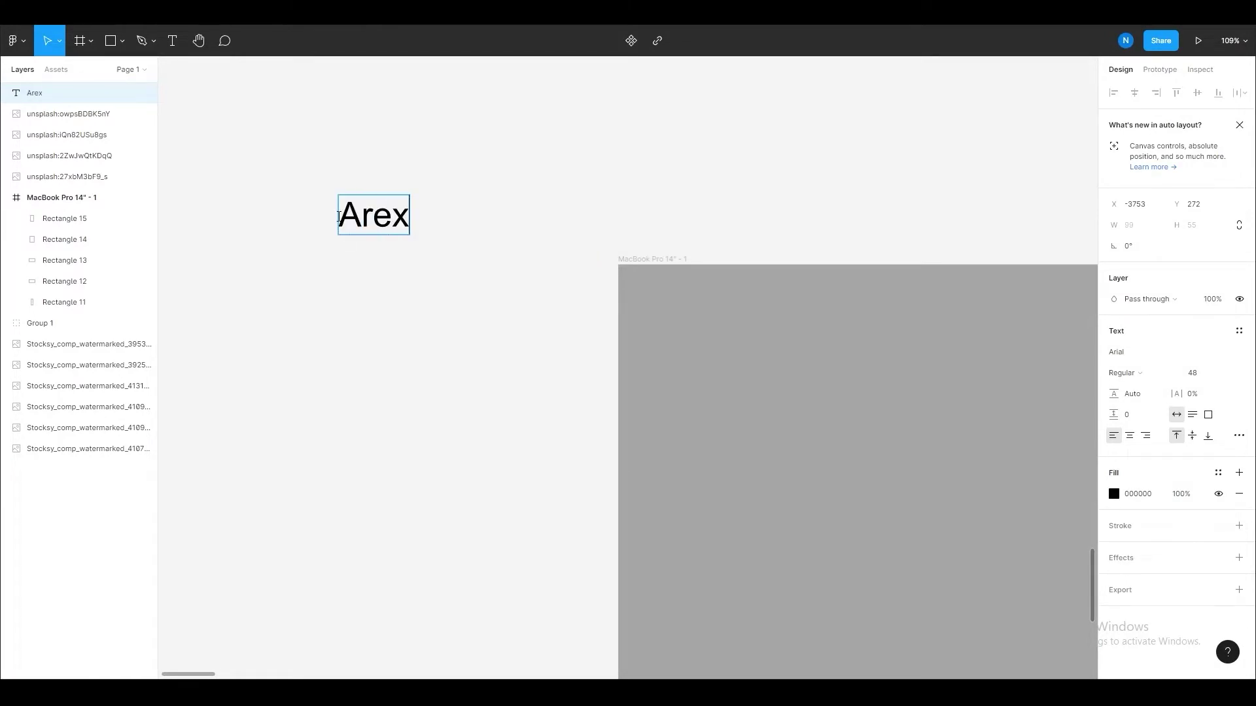
{"action": "scroll", "coordinate": [749, 316], "scroll_direction": "down", "scroll_amount": 3}
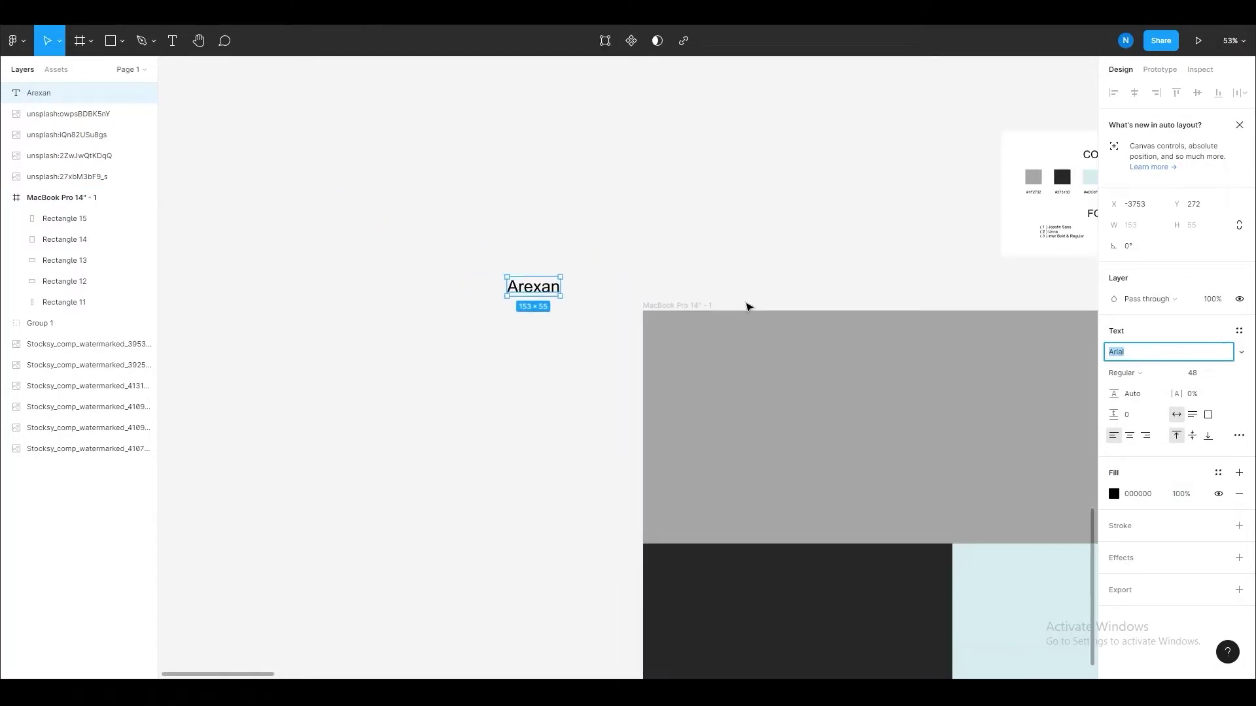
{"action": "left_click", "coordinate": [1168, 351]}
{"action": "type", "text": "Inter"}
{"action": "key", "text": "Return"}
- Move Arexan into the frame's top-left and set its font to Kodchasan
{"action": "left_click", "coordinate": [1124, 373]}
{"action": "left_click", "coordinate": [1138, 445]}
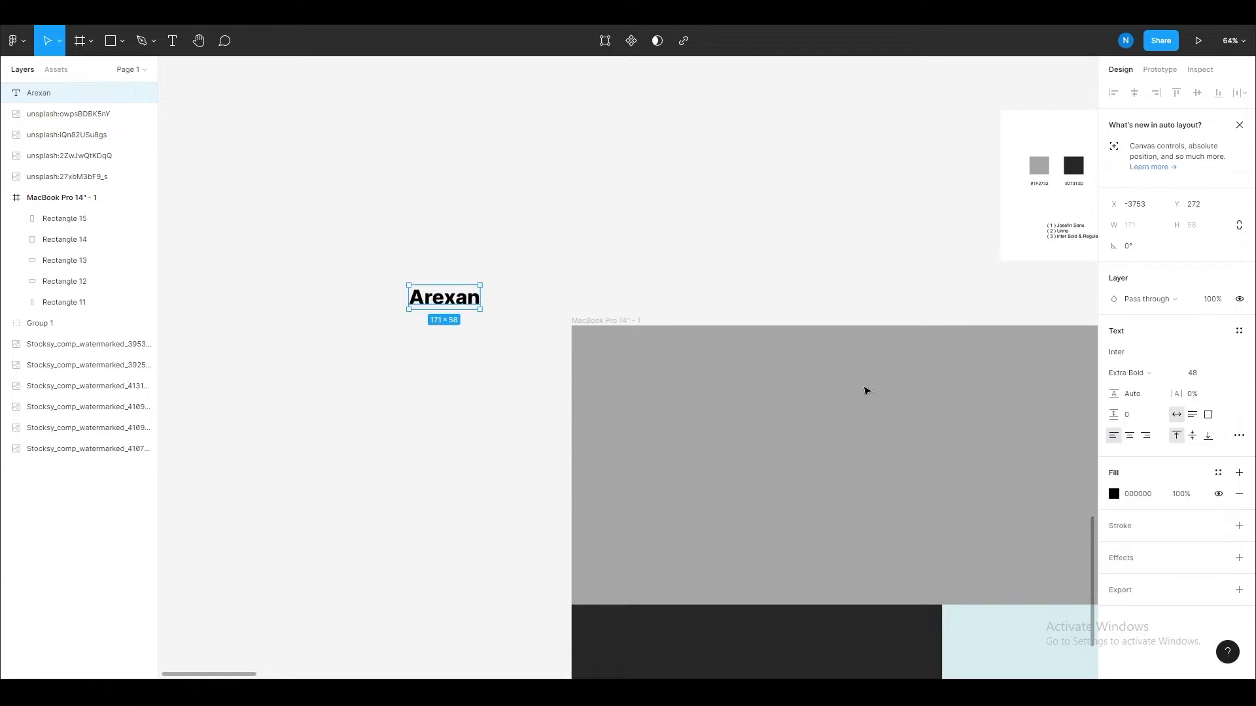
{"action": "left_click_drag", "start_coordinate": [469, 303], "coordinate": [690, 361]}
{"action": "scroll", "coordinate": [654, 353], "scroll_direction": "down", "scroll_amount": 2}
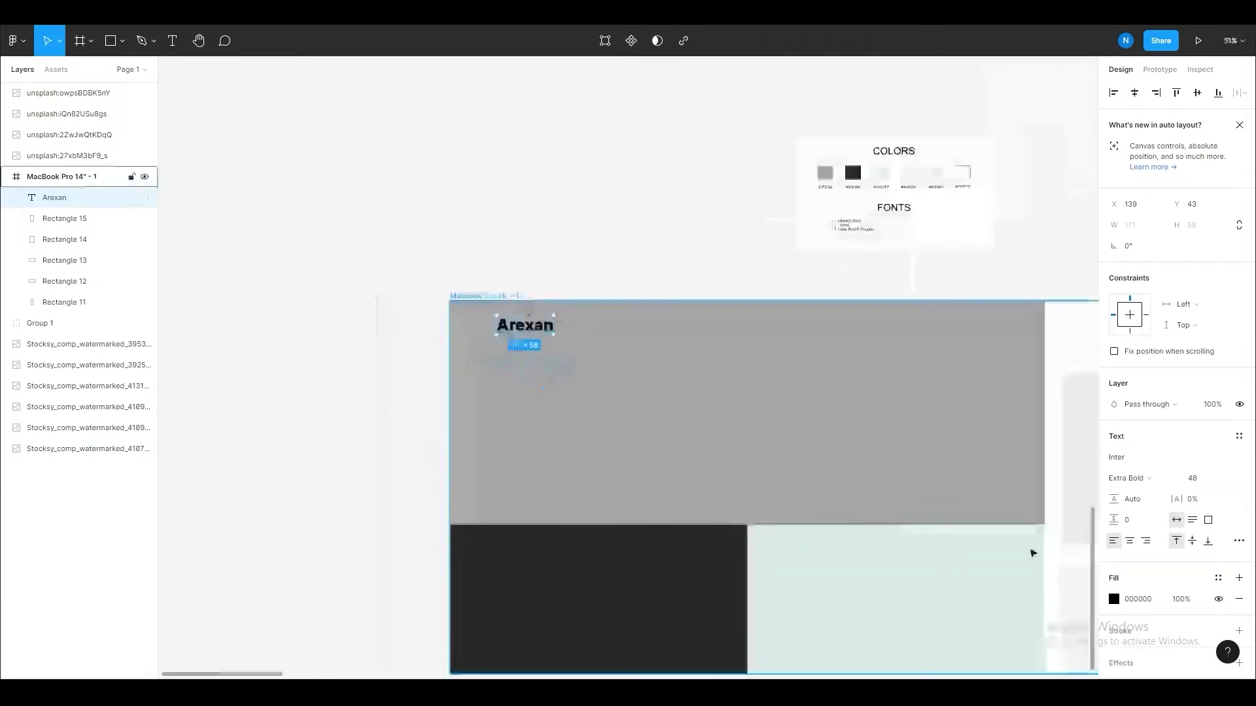
{"action": "left_click", "coordinate": [1125, 457]}
{"action": "left_click", "coordinate": [1243, 458]}
{"action": "scroll", "coordinate": [524, 435], "scroll_direction": "up", "scroll_amount": 2}
- Nudge Arexan into position and set its text colour to 212121
{"action": "left_click", "coordinate": [525, 435]}
{"action": "left_click", "coordinate": [532, 302]}
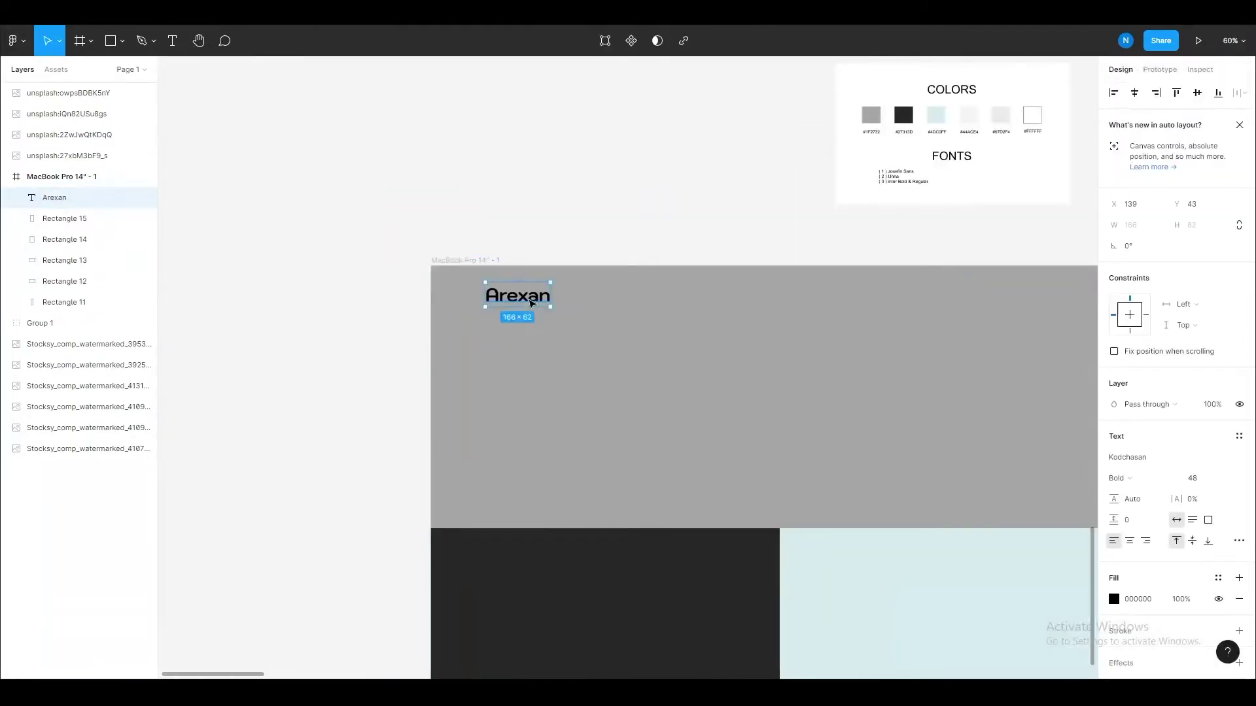
{"action": "left_click_drag", "start_coordinate": [522, 301], "coordinate": [527, 301]}
{"action": "left_click", "coordinate": [1114, 599]}
{"action": "left_click_drag", "start_coordinate": [981, 392], "coordinate": [932, 323]}
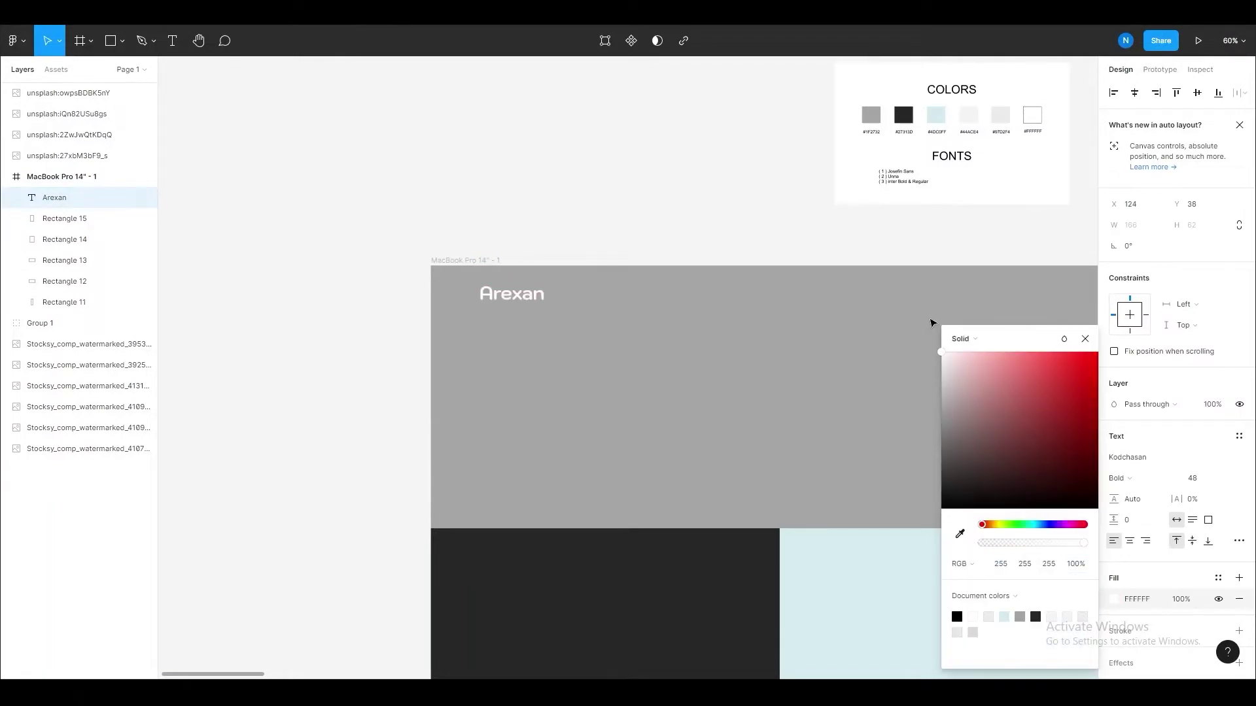
{"action": "left_click", "coordinate": [435, 209]}
{"action": "scroll", "coordinate": [630, 255], "scroll_direction": "down", "scroll_amount": 1}
{"action": "scroll", "coordinate": [630, 255], "scroll_direction": "up", "scroll_amount": 1}
{"action": "left_click", "coordinate": [487, 293]}
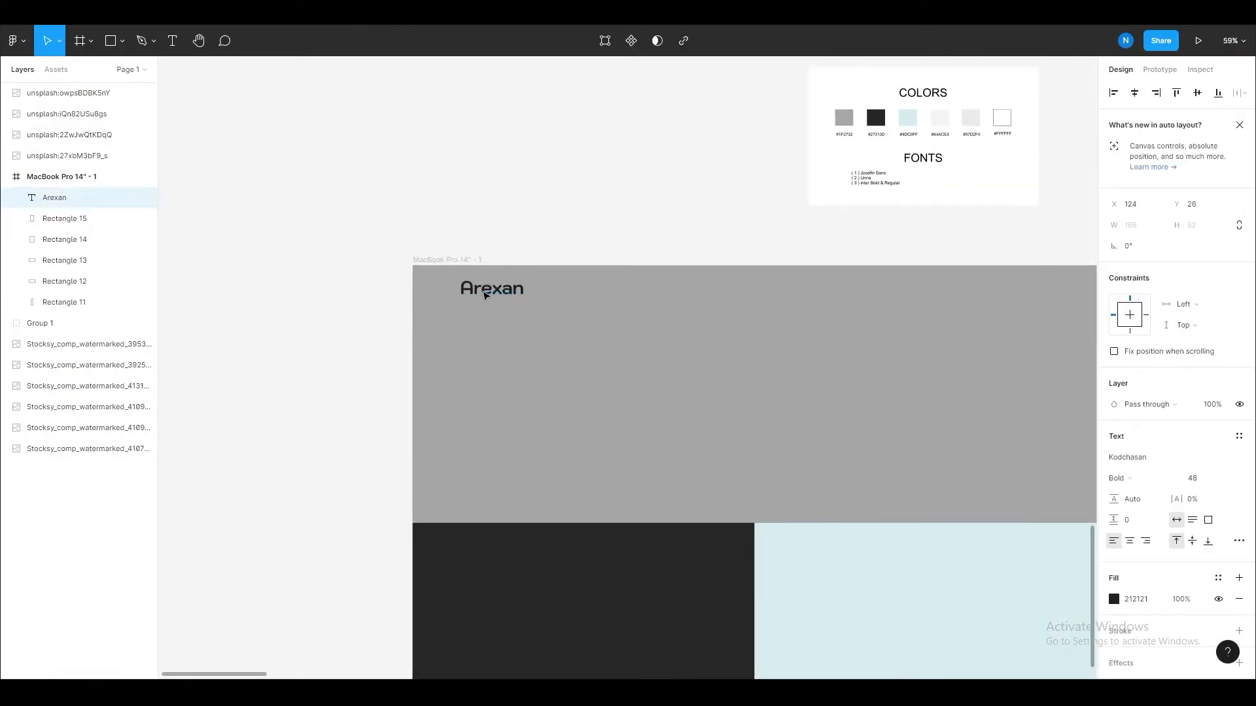
{"action": "left_click", "coordinate": [509, 205]}
{"action": "scroll", "coordinate": [509, 205], "scroll_direction": "down", "scroll_amount": 1}
- Add a 12-column layout grid to the MacBook frame
{"action": "right_click", "coordinate": [1032, 288]}
{"action": "left_click", "coordinate": [1238, 352]}
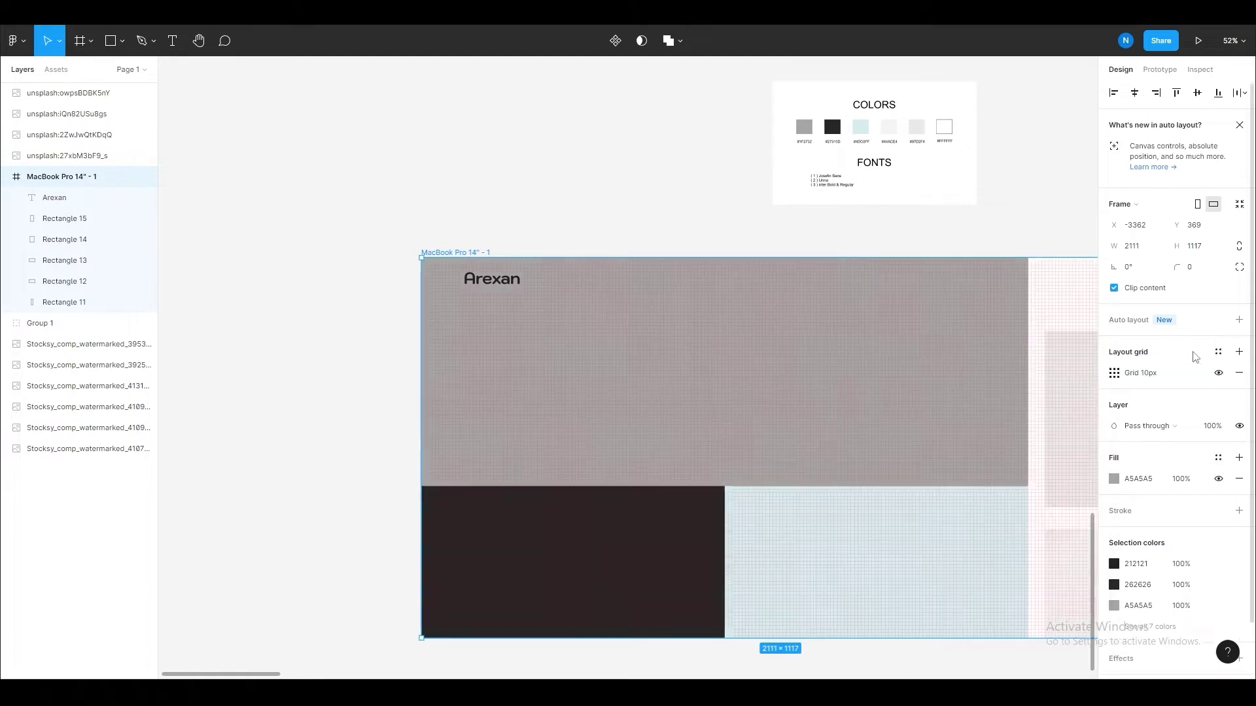
{"action": "left_click", "coordinate": [1114, 372]}
{"action": "left_click", "coordinate": [962, 376]}
{"action": "left_click", "coordinate": [967, 392]}
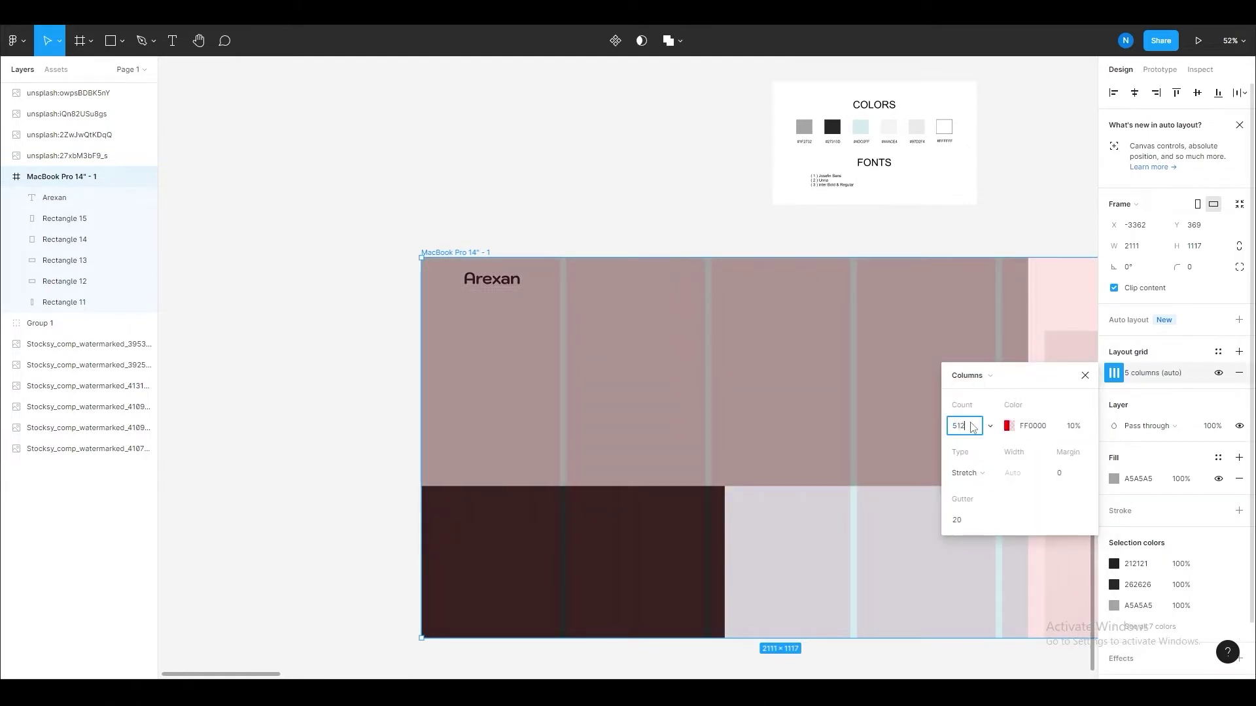
{"action": "type", "text": "12"}
{"action": "key", "text": "Return"}
{"action": "left_click", "coordinate": [575, 224]}
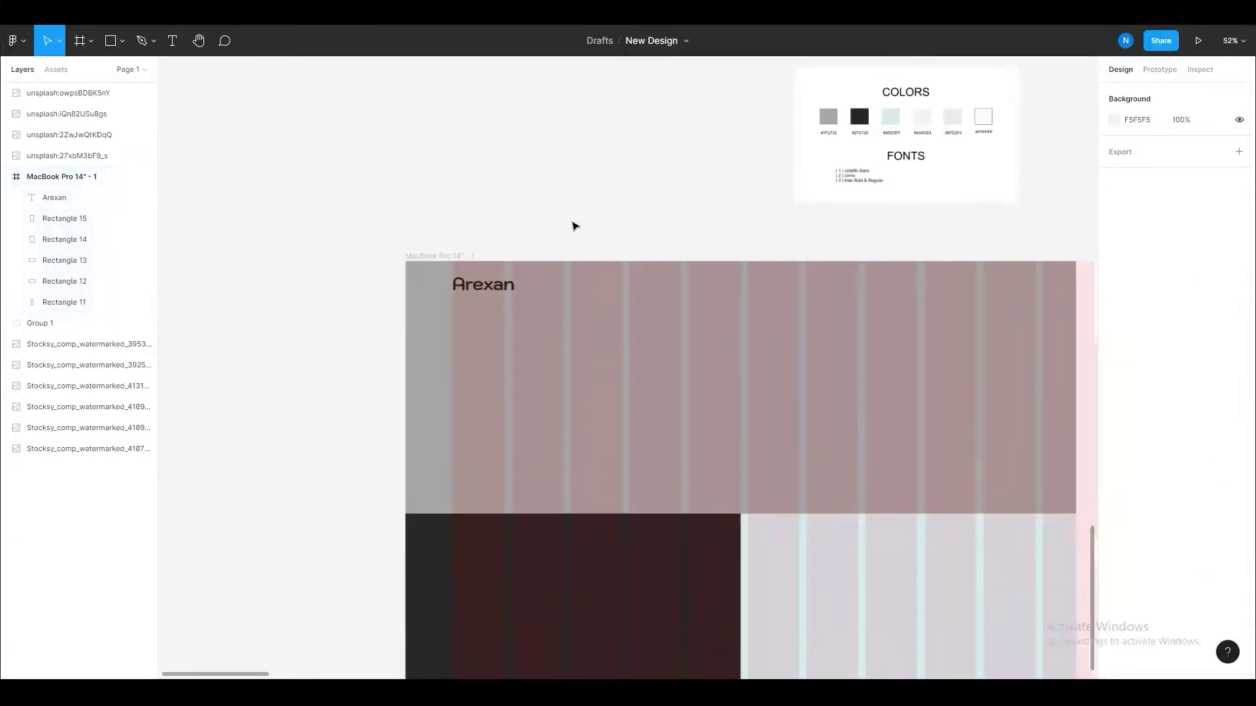
{"action": "scroll", "coordinate": [440, 235], "scroll_direction": "up", "scroll_amount": 2}
- Add a 'Home' label in Inter Bold in the header beside Arexan
{"action": "key", "text": "t"}
{"action": "left_click", "coordinate": [584, 245]}
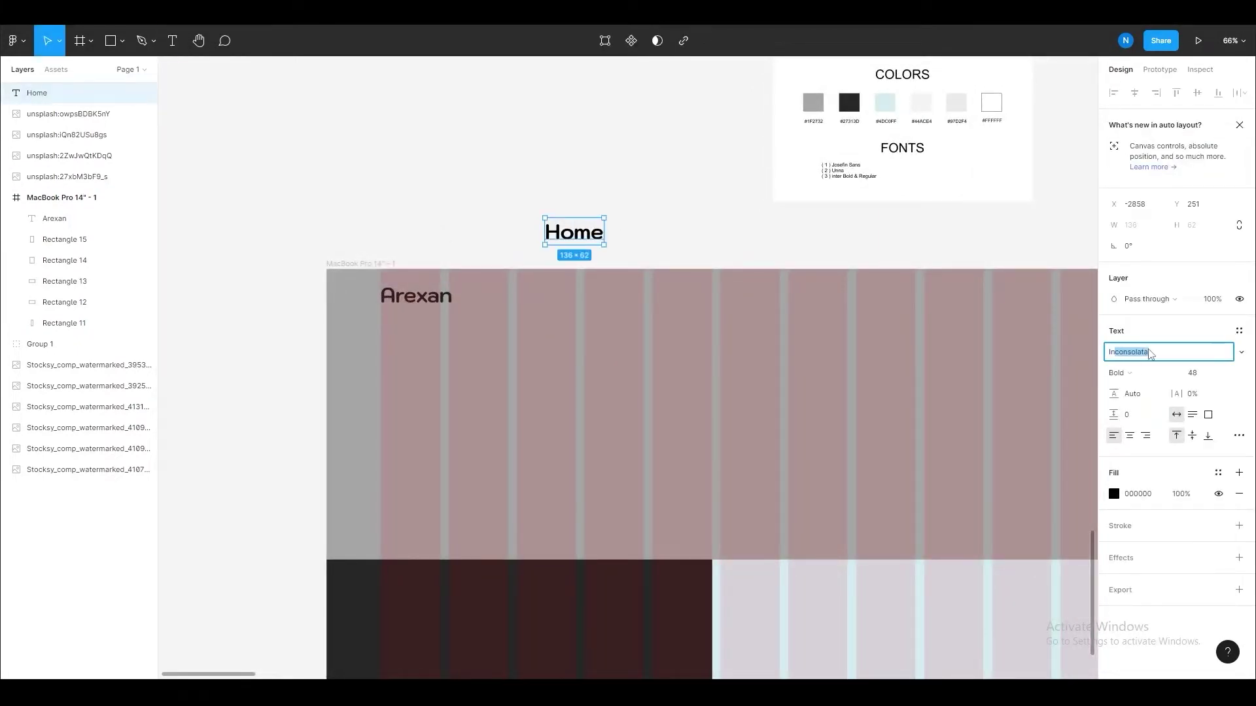
{"action": "key", "text": "Return"}
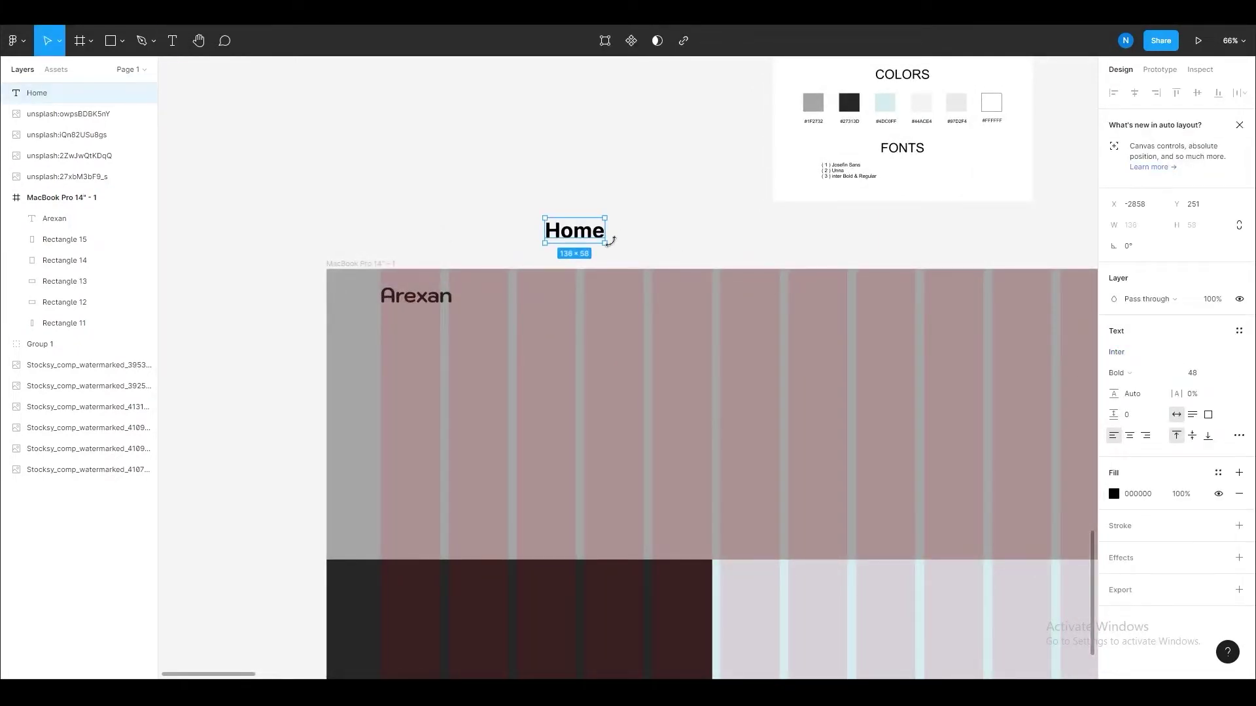
{"action": "mouse_move", "coordinate": [578, 231]}
{"action": "left_mouse_down"}
{"action": "mouse_move", "coordinate": [557, 295]}
{"action": "mouse_move", "coordinate": [392, 301]}
{"action": "left_mouse_up"}
{"action": "left_click", "coordinate": [618, 200]}
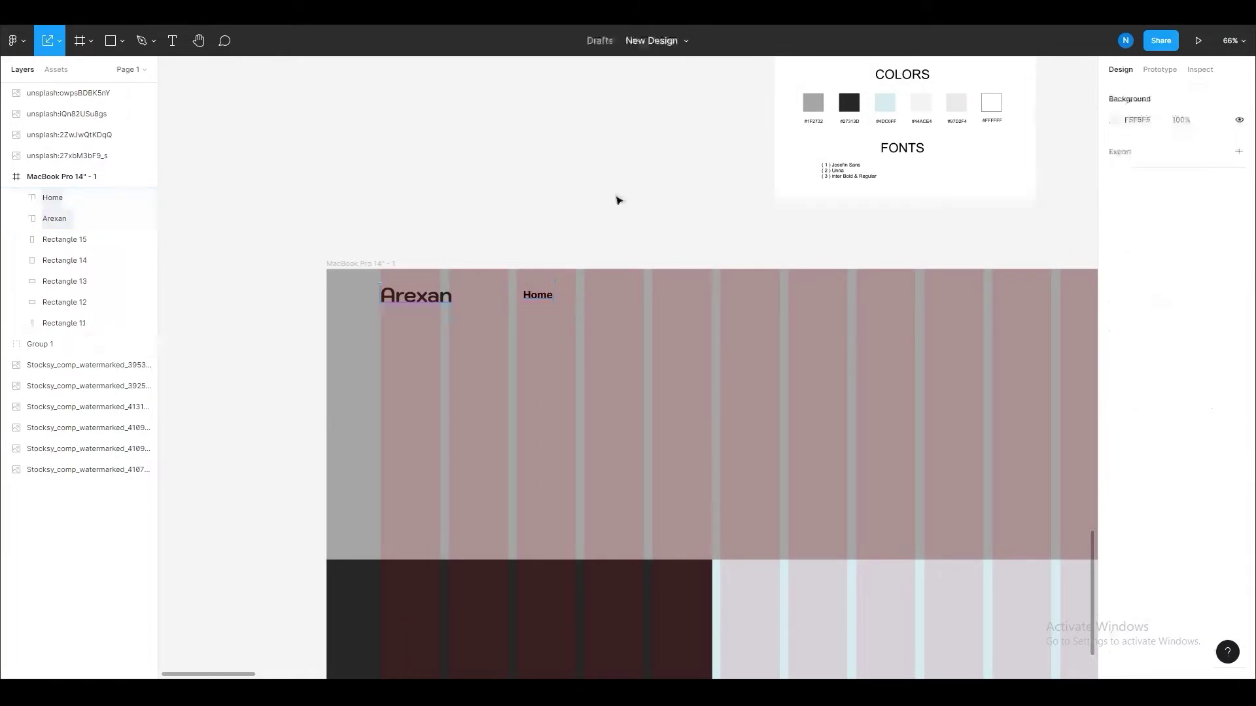
{"action": "left_click_drag", "start_coordinate": [537, 295], "coordinate": [687, 289]}
{"action": "left_click", "coordinate": [574, 258]}
- Rename the two Home labels to HOME and SHOPS and align them
{"action": "scroll", "coordinate": [569, 281], "scroll_direction": "up", "scroll_amount": 5}
{"action": "left_click", "coordinate": [556, 286]}
{"action": "double_click", "coordinate": [683, 285]}
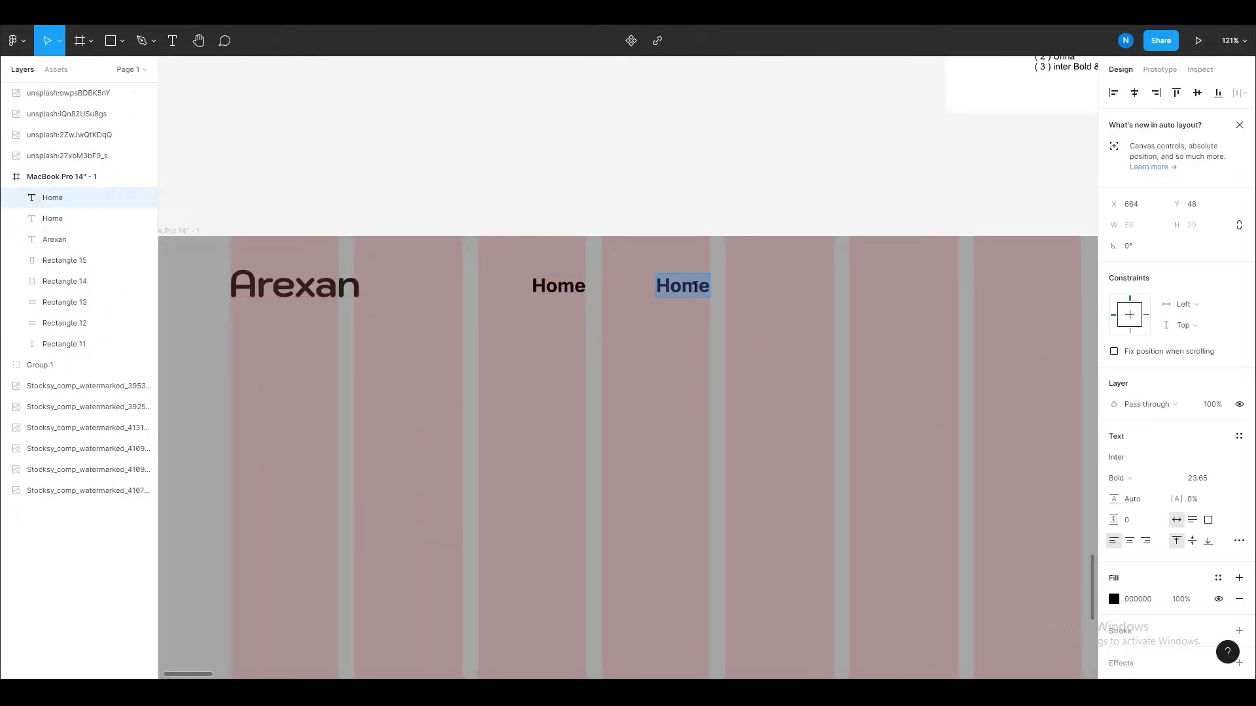
{"action": "type", "text": "SHOPS"}
{"action": "double_click", "coordinate": [571, 295]}
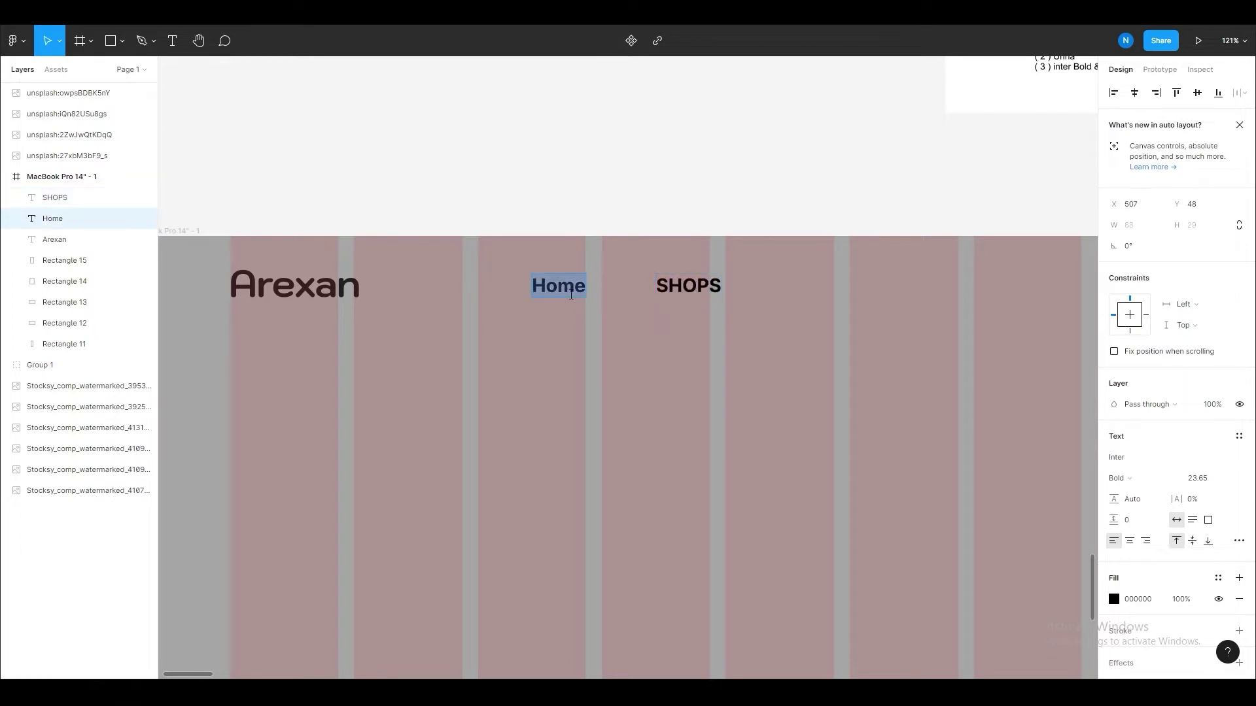
{"action": "key", "text": "Left"}
{"action": "key", "text": "Left"}
{"action": "key", "text": "Left"}
{"action": "key", "text": "shift+Tab"}
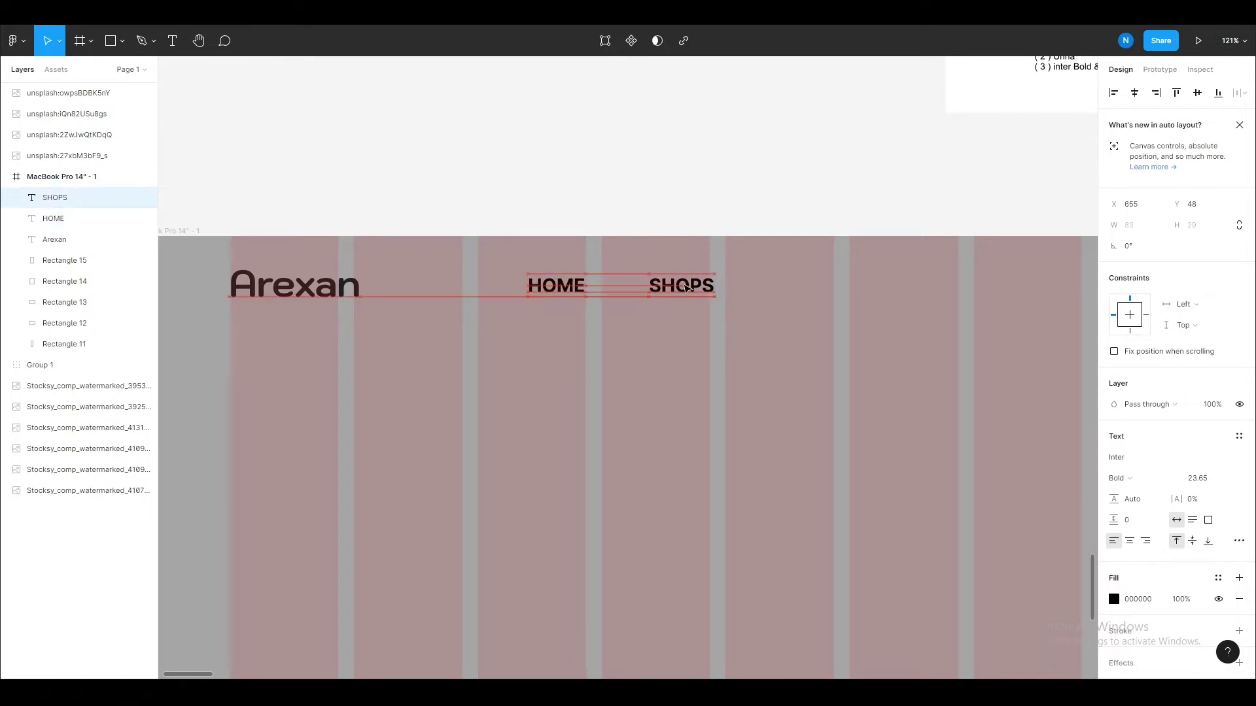
{"action": "key", "text": "shift+Left"}
{"action": "key", "text": "Left"}
{"action": "key", "text": "Left"}
{"action": "key", "text": "Left"}
{"action": "left_click", "coordinate": [669, 196]}
- Duplicate SHOPS to its right as CATEGORY
{"action": "left_click_drag", "start_coordinate": [690, 288], "coordinate": [816, 286]}
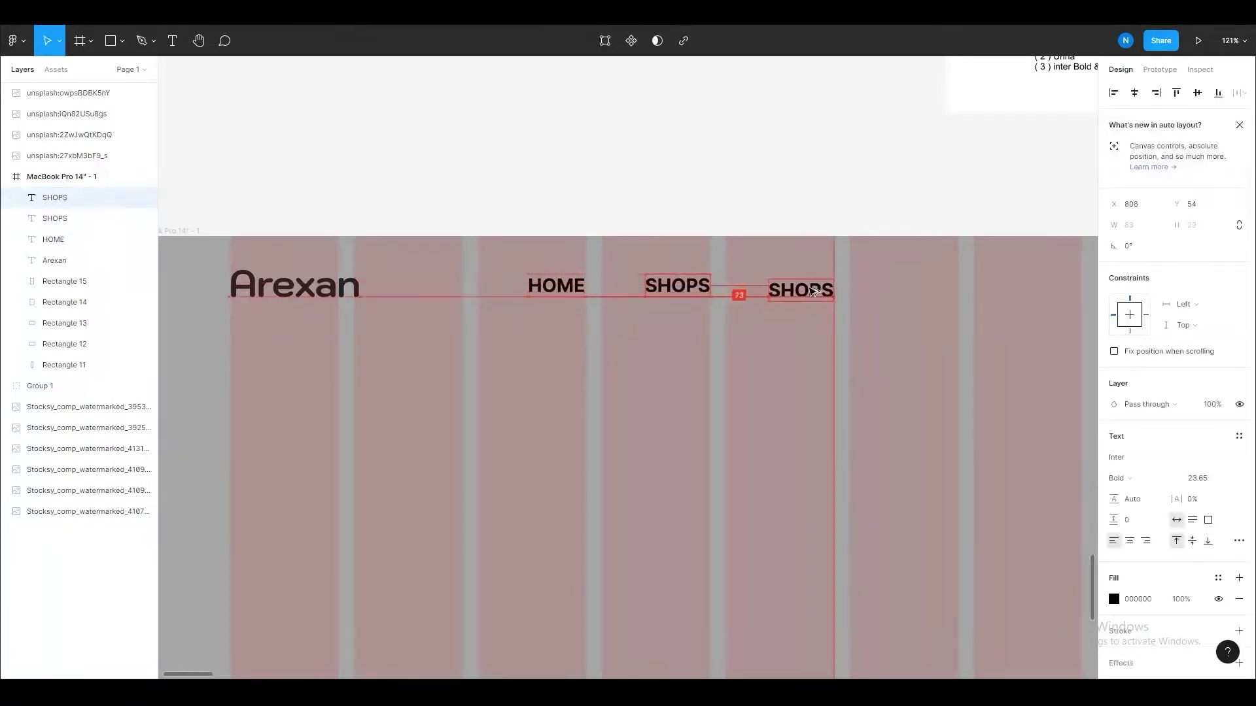
{"action": "double_click", "coordinate": [811, 286]}
{"action": "type", "text": "CATEGORY"}
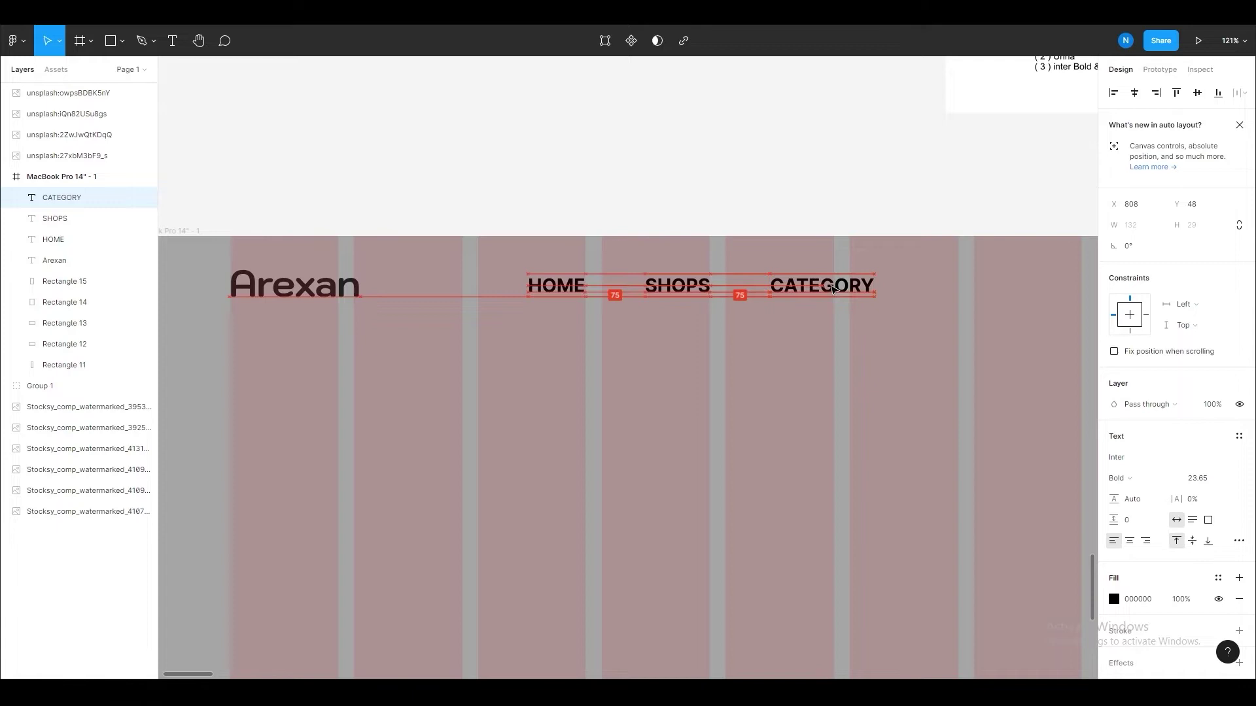
{"action": "key", "text": "Escape"}
{"action": "key", "text": "Escape"}
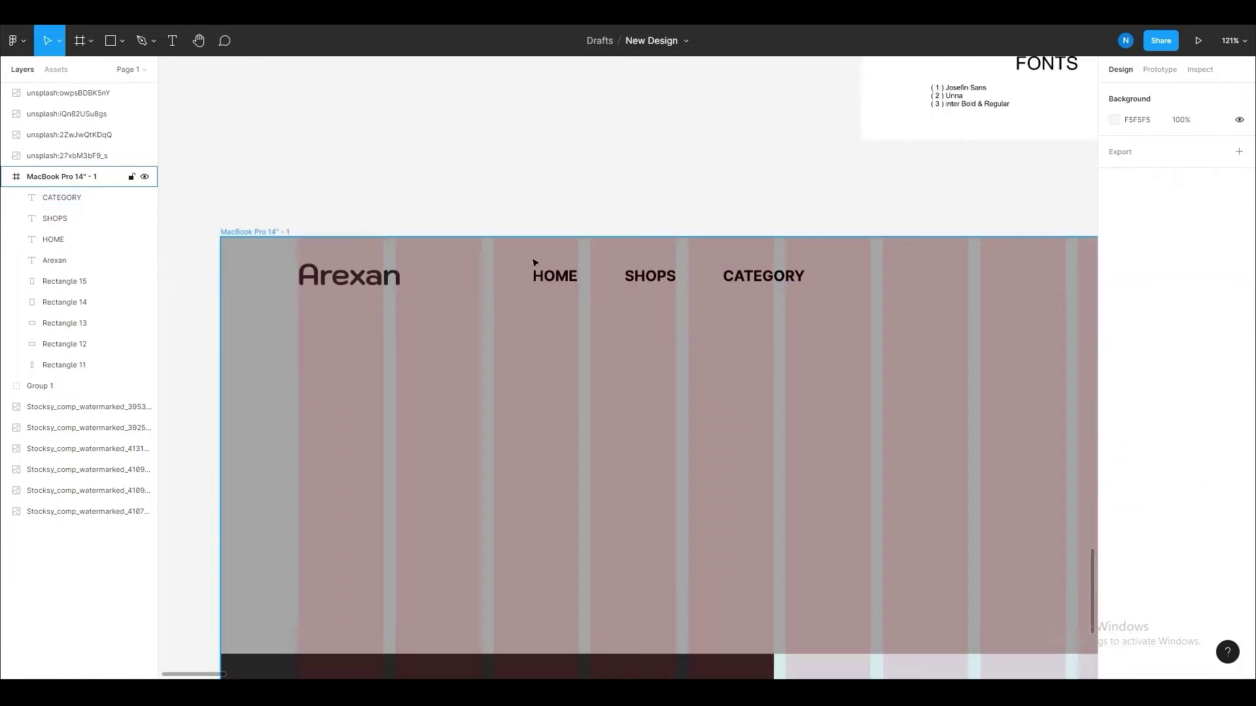
{"action": "scroll", "coordinate": [713, 223], "scroll_direction": "down", "scroll_amount": 5}
{"action": "scroll", "coordinate": [712, 223], "scroll_direction": "up", "scroll_amount": 3}
{"action": "scroll", "coordinate": [713, 223], "scroll_direction": "up", "scroll_amount": 1}
- Add a SALE copy after CATEGORY and even out the nav spacing
{"action": "left_click_drag", "start_coordinate": [728, 283], "coordinate": [835, 282]}
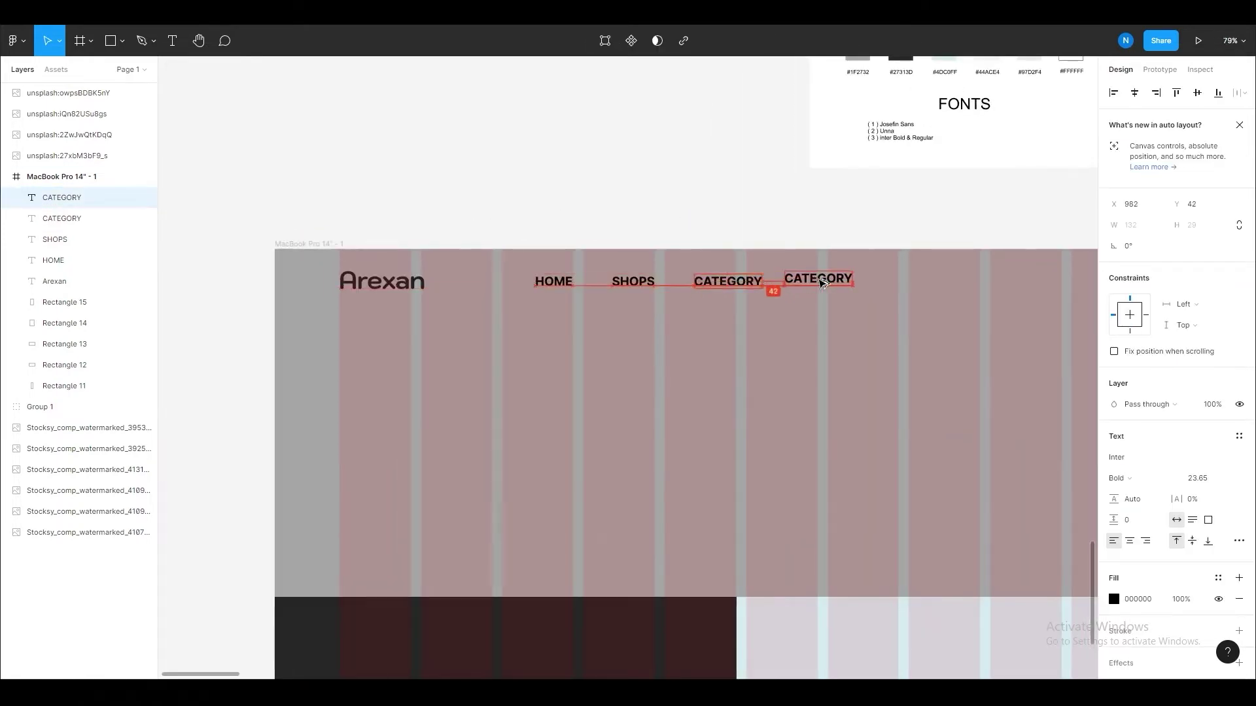
{"action": "double_click", "coordinate": [835, 283]}
{"action": "type", "text": "SALE"}
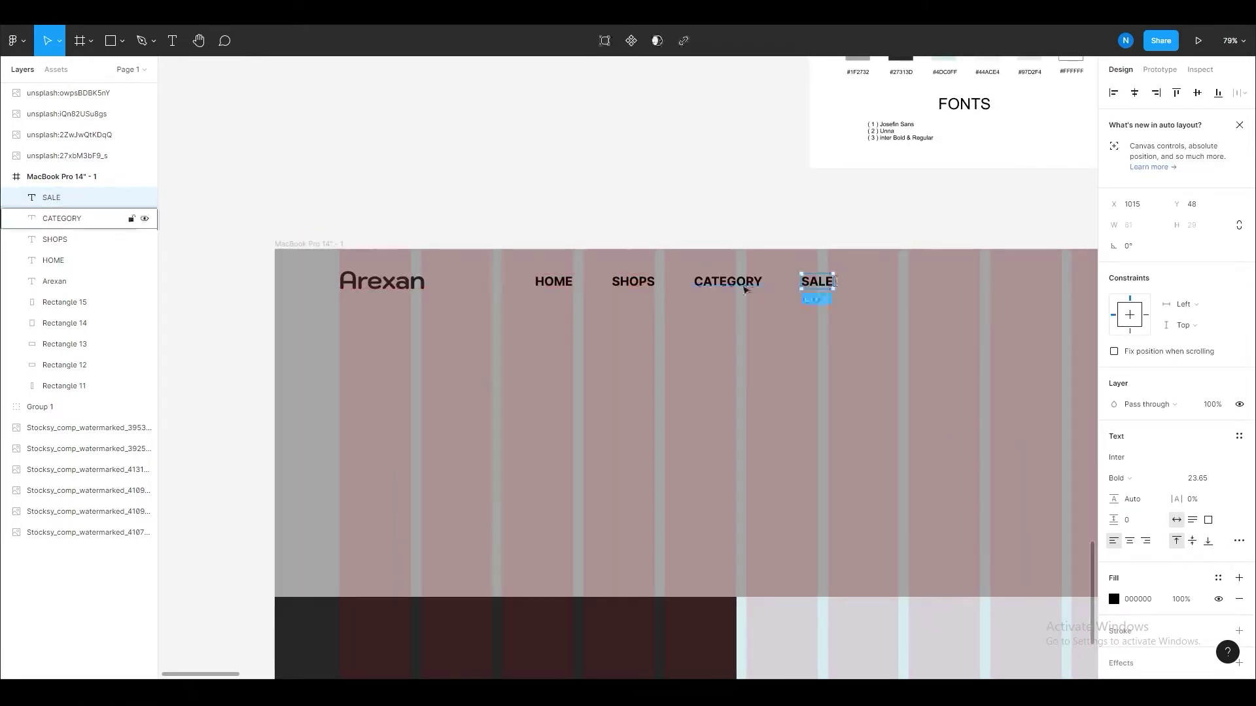
{"action": "left_click", "coordinate": [634, 286]}
{"action": "left_click_drag", "start_coordinate": [742, 288], "coordinate": [713, 287]}
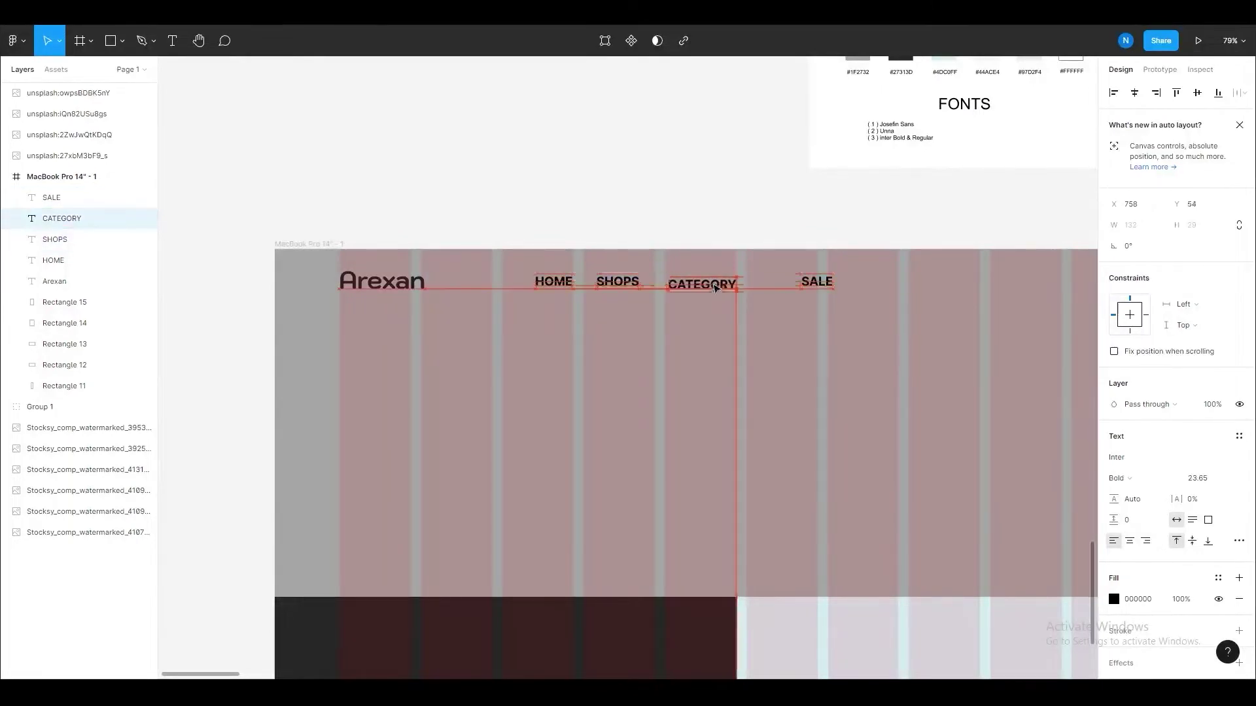
{"action": "left_click_drag", "start_coordinate": [817, 284], "coordinate": [782, 284]}
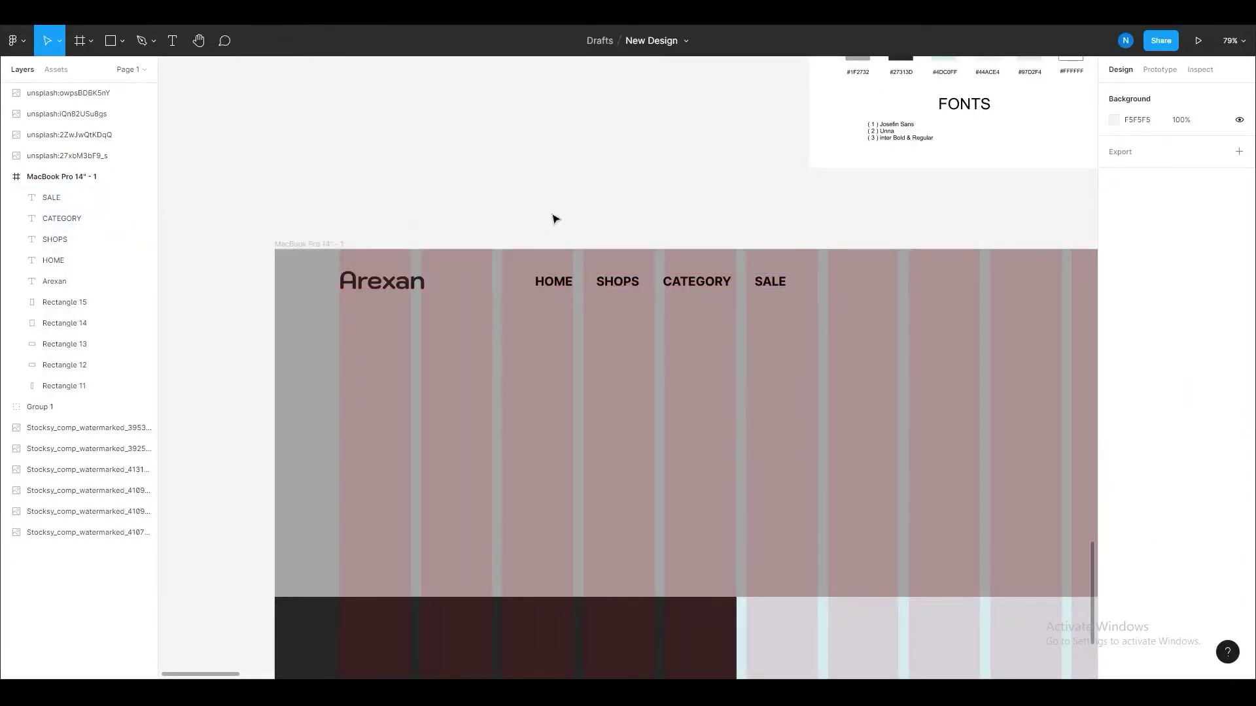
- Change the fill of the four navigation labels from black to dark grey
{"action": "scroll", "coordinate": [645, 275], "scroll_direction": "down", "scroll_amount": 3}
{"action": "left_click_drag", "start_coordinate": [555, 216], "coordinate": [641, 351]}
{"action": "scroll", "coordinate": [641, 351], "scroll_direction": "up", "scroll_amount": 3}
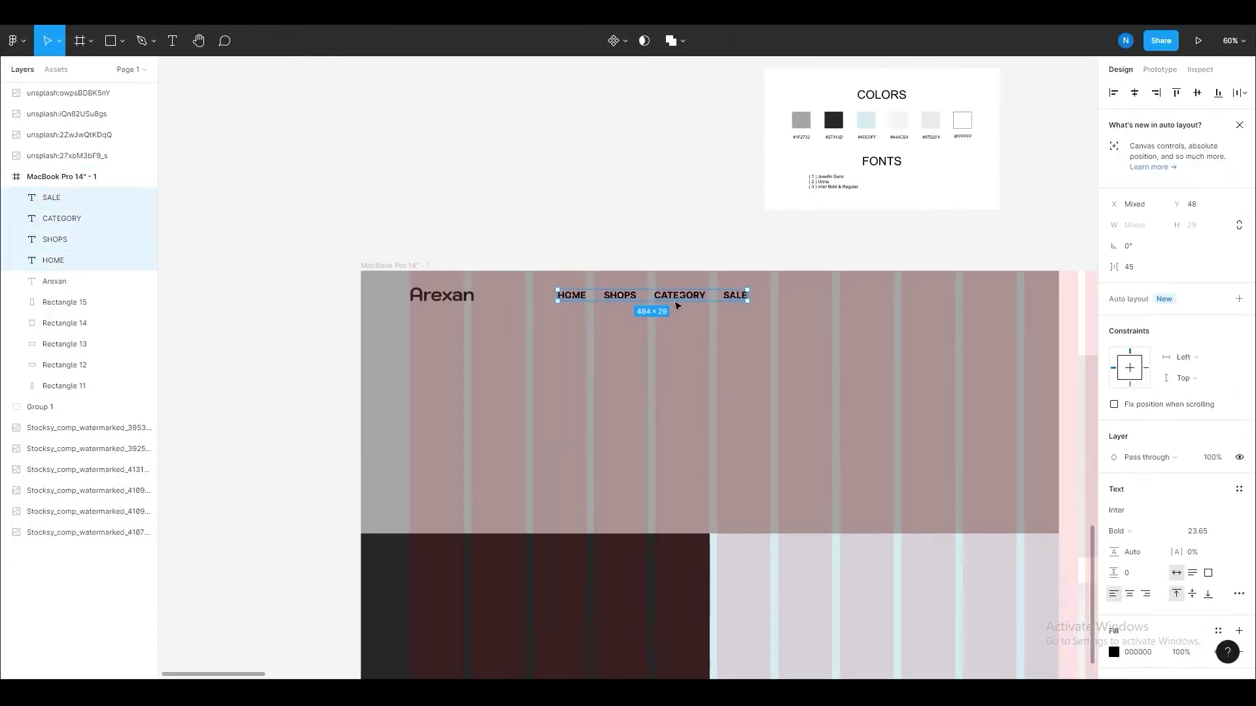
{"action": "scroll", "coordinate": [691, 282], "scroll_direction": "up", "scroll_amount": 3}
{"action": "left_click", "coordinate": [723, 313]}
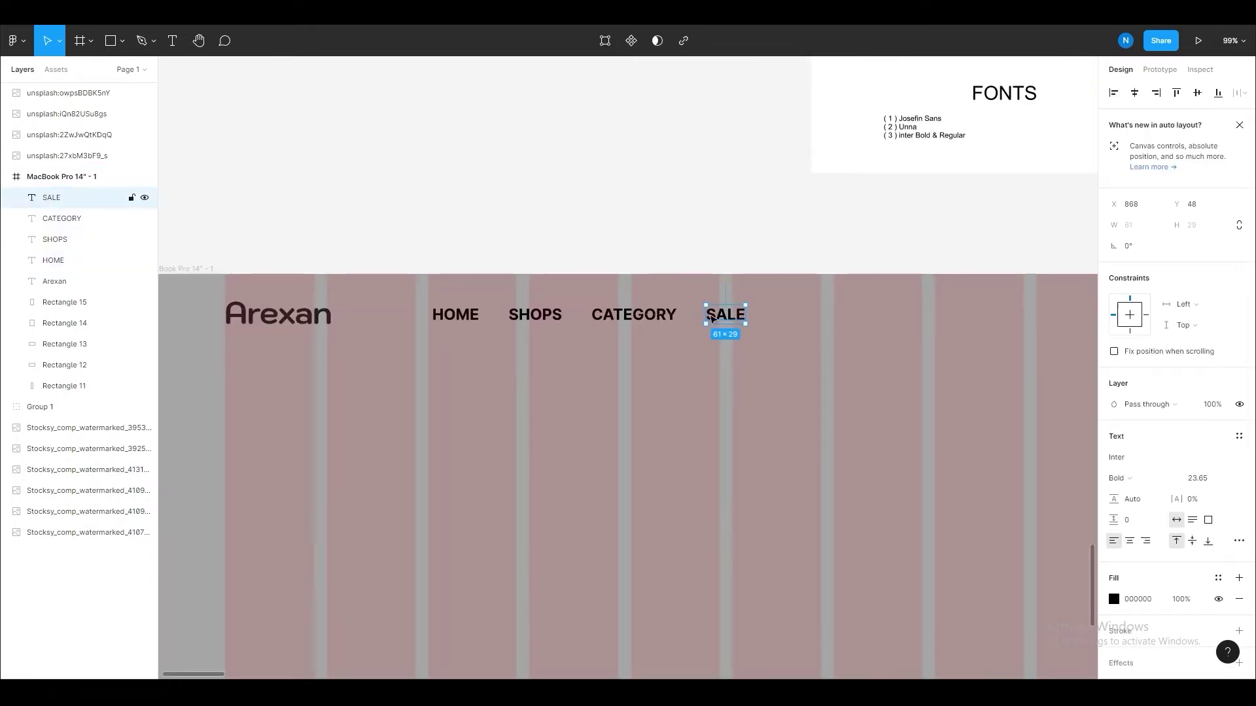
{"action": "left_click", "coordinate": [633, 314], "text": "shift"}
{"action": "left_click", "coordinate": [535, 314], "text": "shift"}
{"action": "left_click", "coordinate": [456, 314], "text": "shift"}
{"action": "left_click", "coordinate": [1114, 652]}
{"action": "mouse_move", "coordinate": [943, 507]}
{"action": "left_mouse_down"}
{"action": "mouse_move", "coordinate": [928, 373]}
{"action": "mouse_move", "coordinate": [894, 467]}
{"action": "left_mouse_up"}
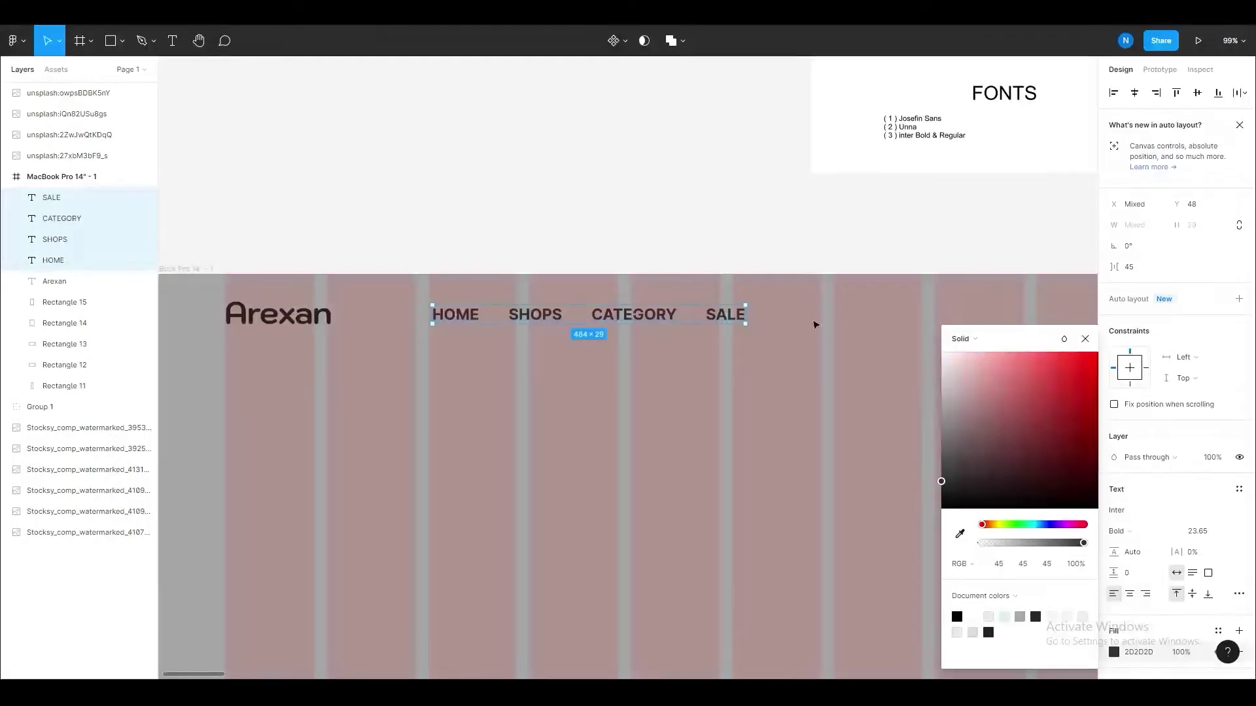
{"action": "left_click", "coordinate": [814, 325]}
{"action": "left_click", "coordinate": [184, 269]}
{"action": "left_click", "coordinate": [670, 244]}
- Group HOME, SHOPS, CATEGORY and SALE and scale the group down proportionally
{"action": "scroll", "coordinate": [546, 356], "scroll_direction": "down", "scroll_amount": 5}
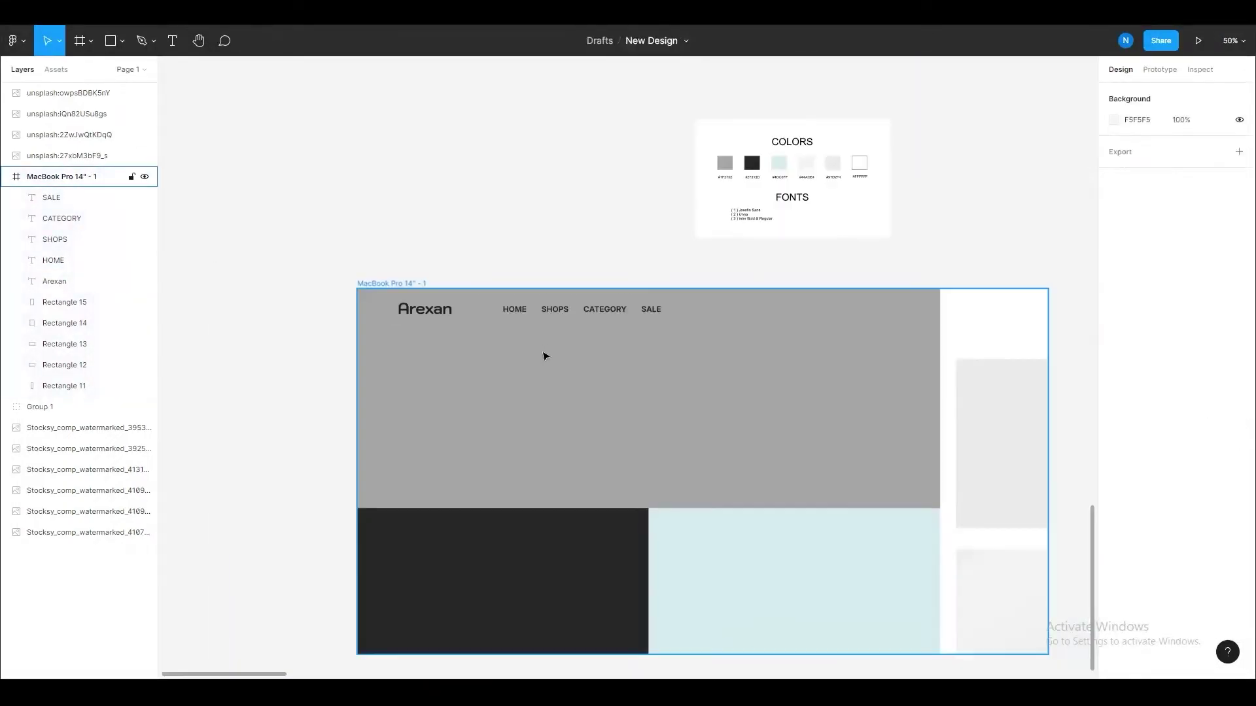
{"action": "scroll", "coordinate": [546, 356], "scroll_direction": "down", "scroll_amount": 1}
{"action": "left_click", "coordinate": [516, 311]}
{"action": "left_click", "coordinate": [554, 311], "text": "shift"}
{"action": "left_click", "coordinate": [602, 311], "text": "shift"}
{"action": "left_click", "coordinate": [647, 311], "text": "shift"}
{"action": "key", "text": "ctrl+g"}
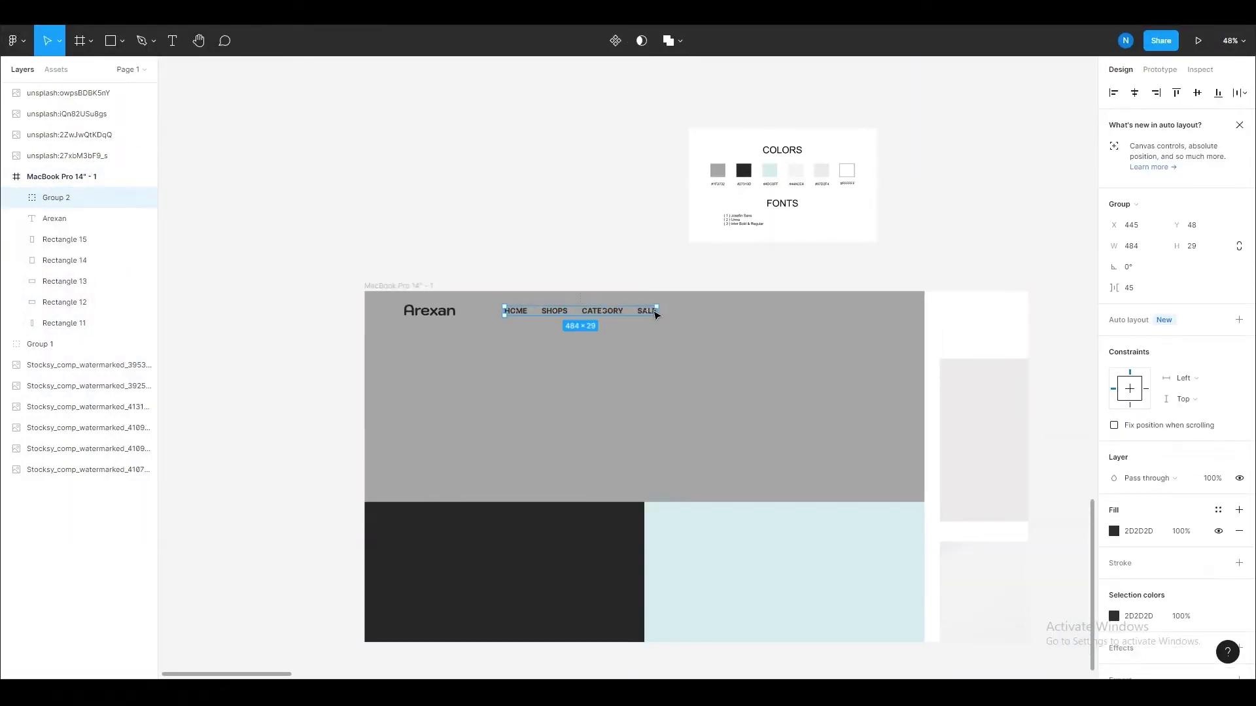
{"action": "left_click", "coordinate": [521, 270]}
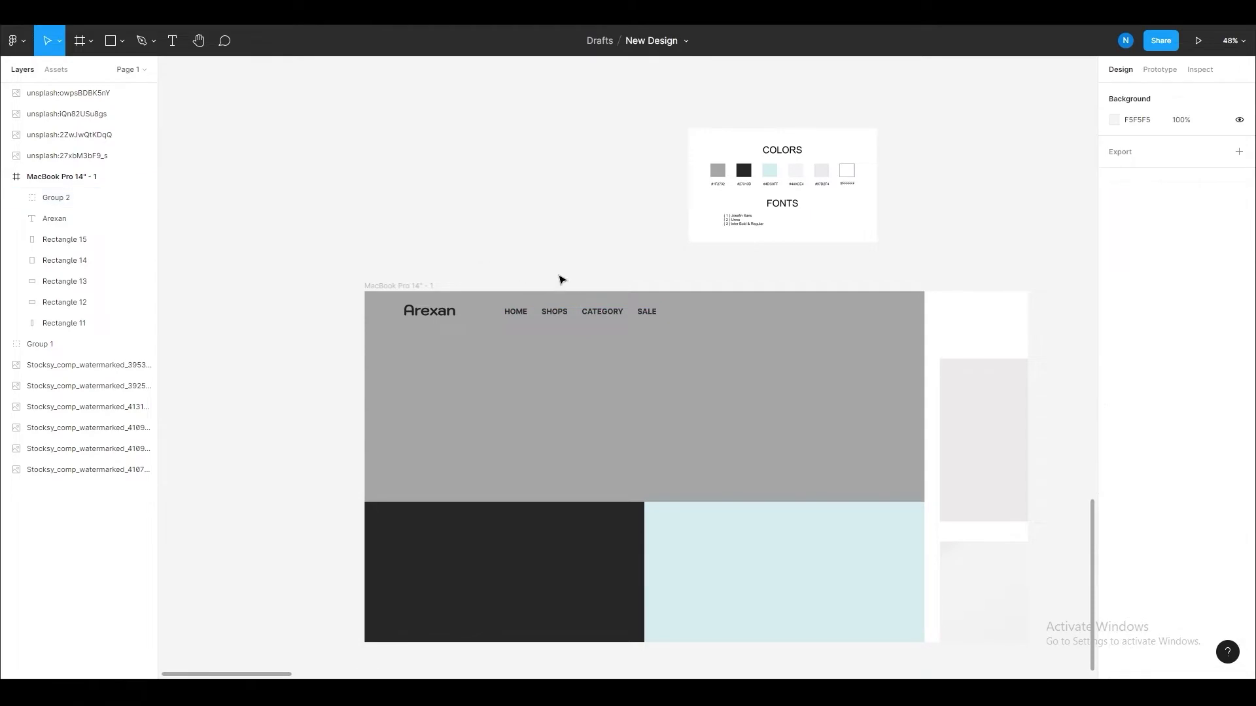
{"action": "left_click", "coordinate": [576, 311]}
{"action": "scroll", "coordinate": [608, 295], "scroll_direction": "up", "scroll_amount": 3}
{"action": "key", "text": "k"}
{"action": "left_click_drag", "start_coordinate": [667, 314], "coordinate": [557, 317]}
{"action": "key", "text": "Escape"}
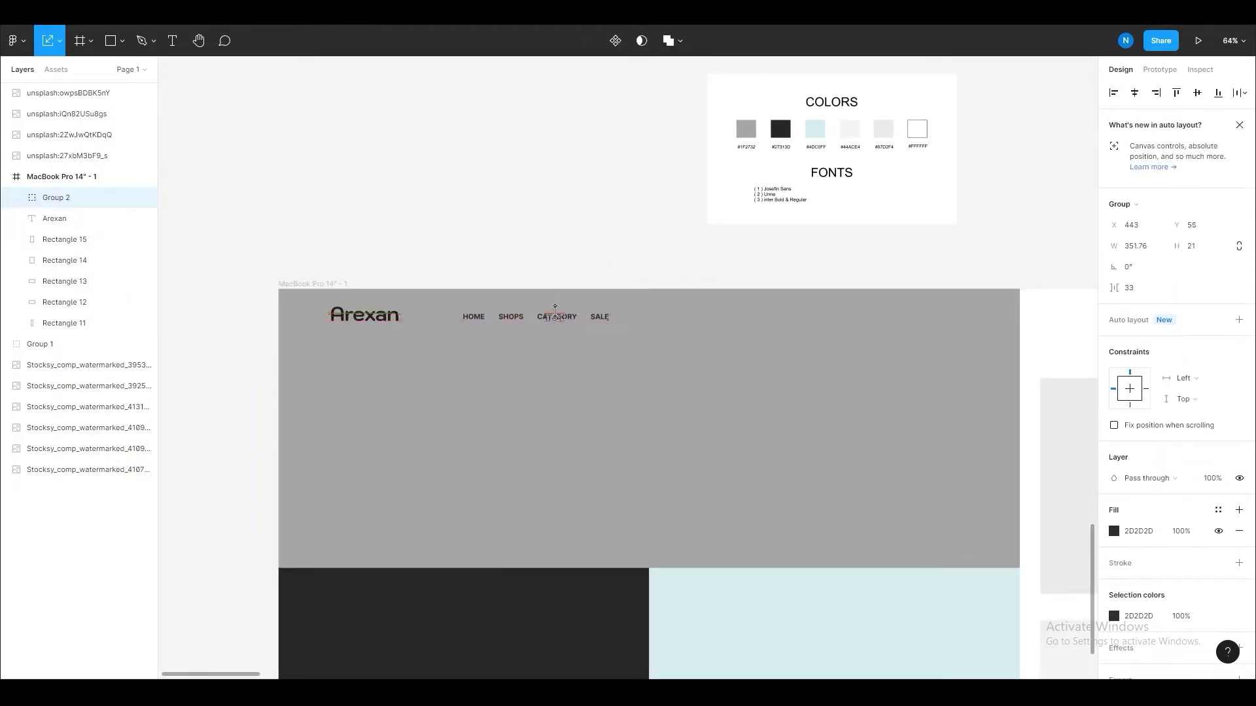
{"action": "key", "text": "Escape"}
- Ungroup the navigation labels and respace them evenly, about 65 apart
{"action": "scroll", "coordinate": [555, 312], "scroll_direction": "up", "scroll_amount": 2}
{"action": "right_click", "coordinate": [567, 313]}
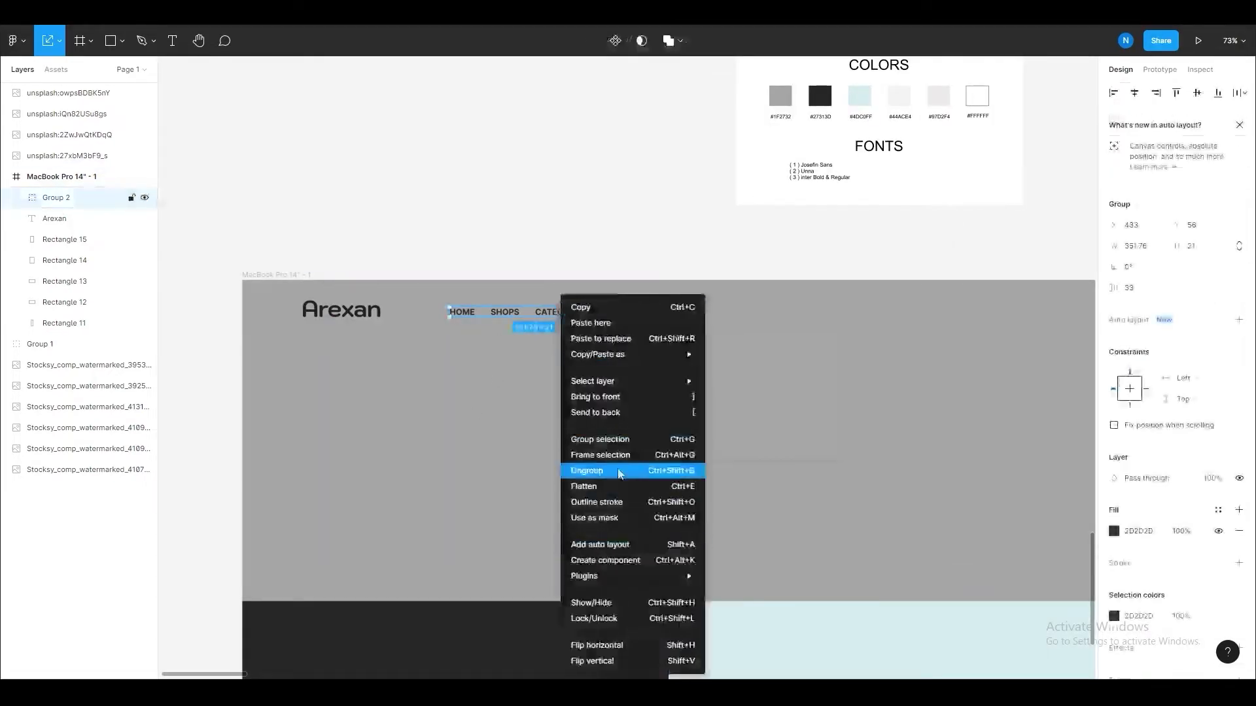
{"action": "left_click", "coordinate": [588, 471]}
{"action": "left_click_drag", "start_coordinate": [607, 313], "coordinate": [650, 317]}
{"action": "left_click_drag", "start_coordinate": [563, 316], "coordinate": [584, 315]}
{"action": "left_click_drag", "start_coordinate": [506, 313], "coordinate": [660, 317]}
{"action": "left_click", "coordinate": [665, 257]}
{"action": "left_click", "coordinate": [657, 317]}
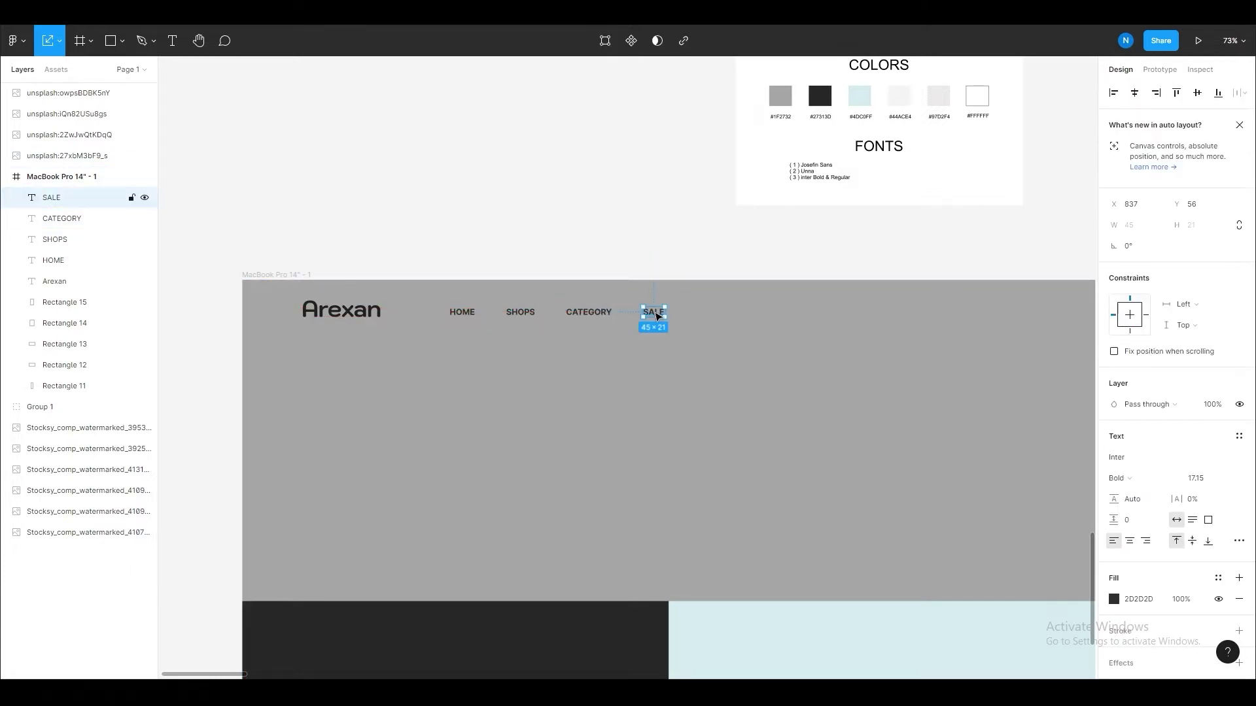
{"action": "left_click", "coordinate": [603, 204]}
{"action": "scroll", "coordinate": [662, 356], "scroll_direction": "up", "scroll_amount": 4}
- Draw a short line under HOME and adjust its stroke colour
{"action": "scroll", "coordinate": [529, 383], "scroll_direction": "up", "scroll_amount": 1}
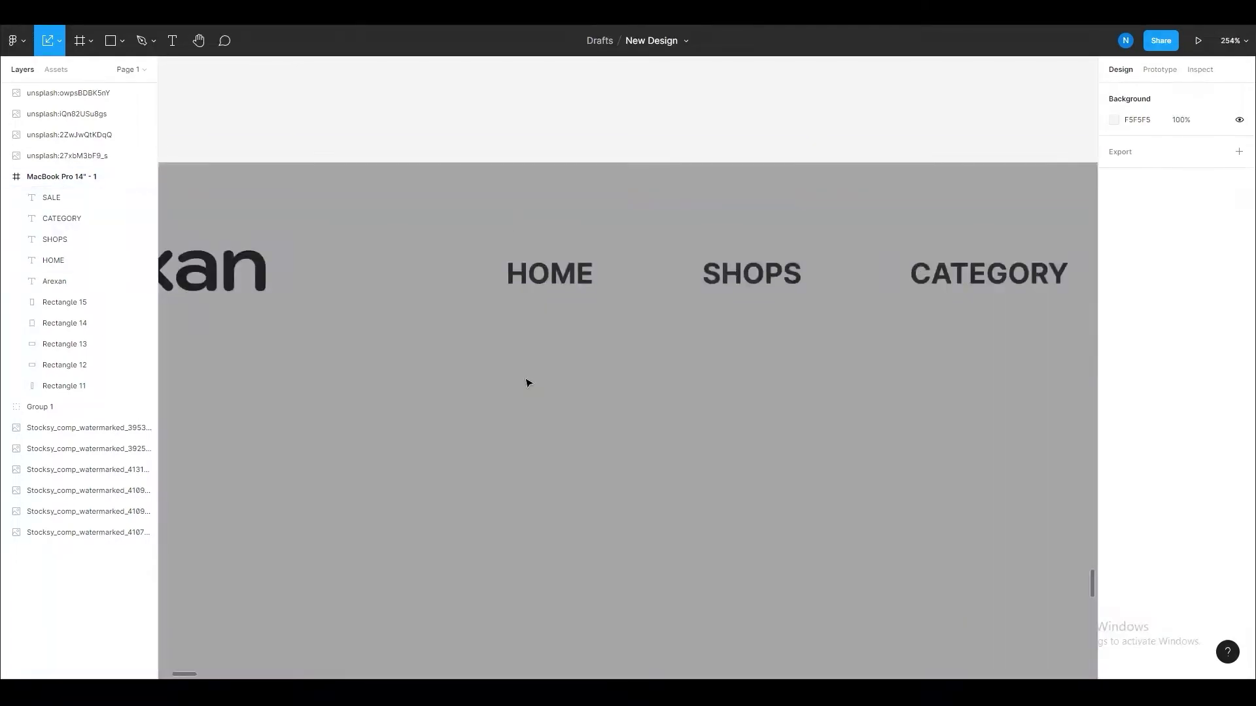
{"action": "left_click_drag", "start_coordinate": [501, 304], "coordinate": [599, 304]}
{"action": "left_click", "coordinate": [1113, 490]}
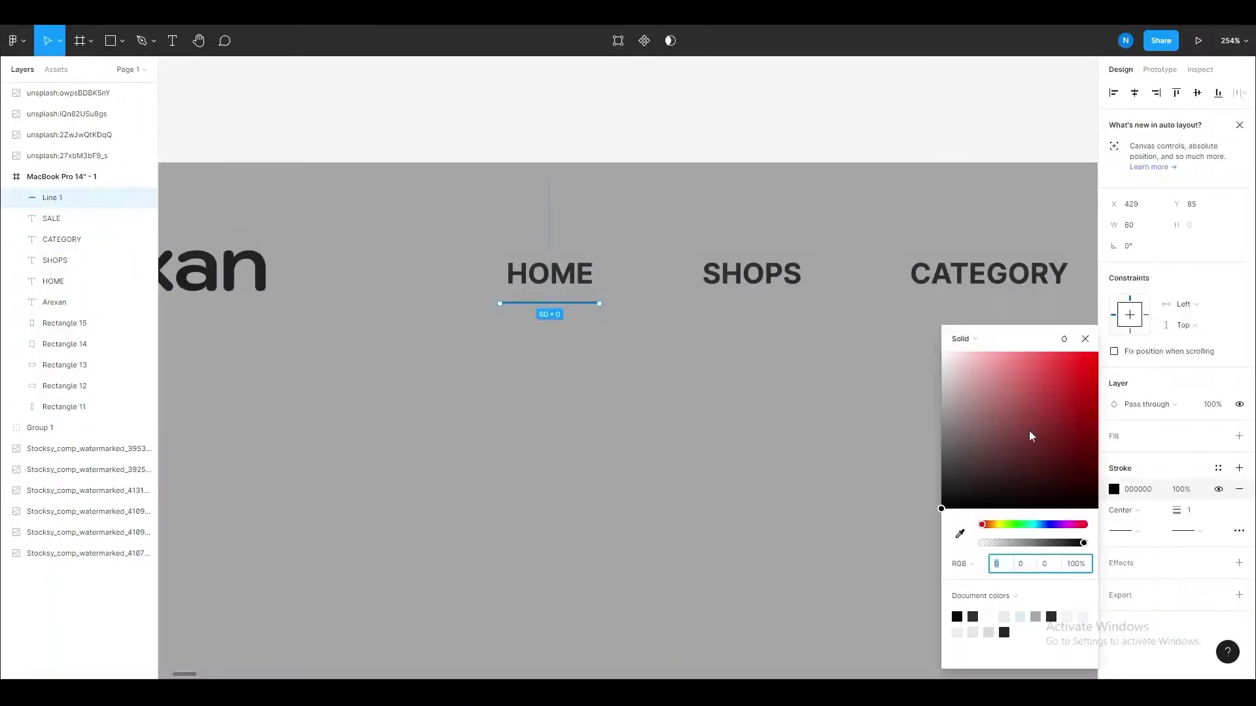
{"action": "left_click_drag", "start_coordinate": [1028, 435], "coordinate": [941, 351]}
{"action": "left_click", "coordinate": [1197, 511]}
{"action": "left_click", "coordinate": [818, 367]}
{"action": "left_click", "coordinate": [561, 303]}
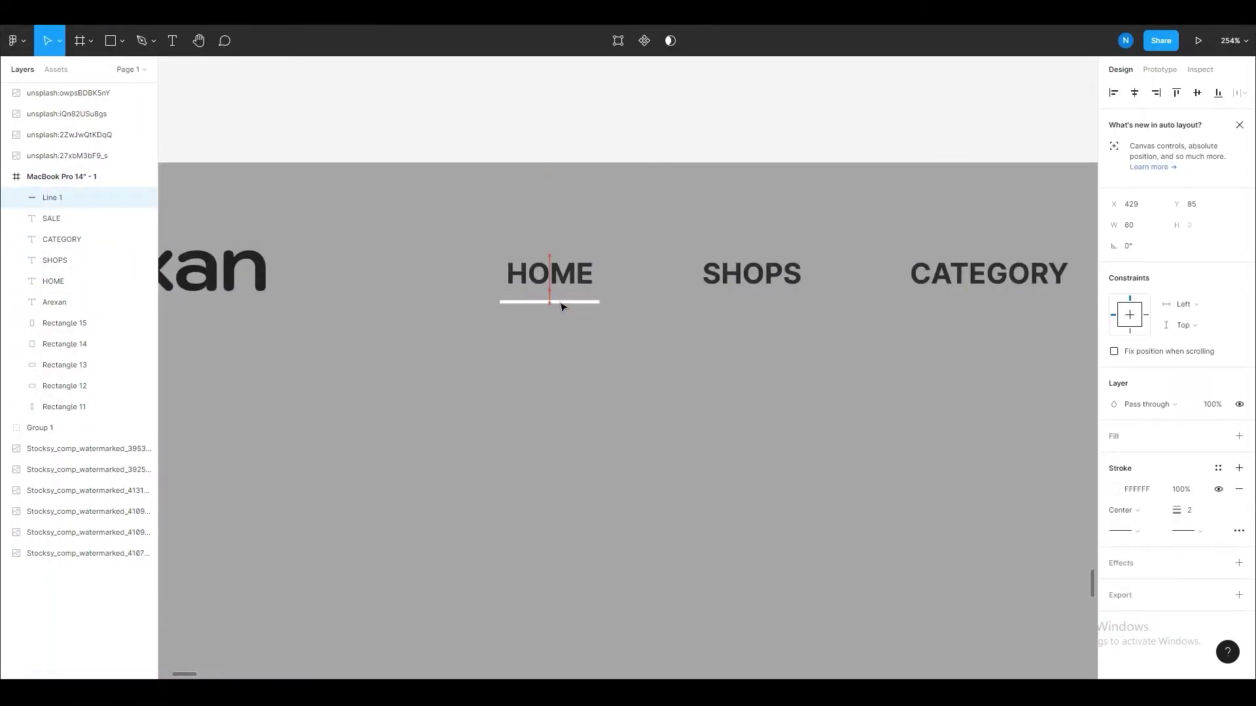
- Set the HOME underline's stroke colour to FF0000
{"action": "key", "text": "Escape"}
{"action": "scroll", "coordinate": [631, 153], "scroll_direction": "down", "scroll_amount": 5}
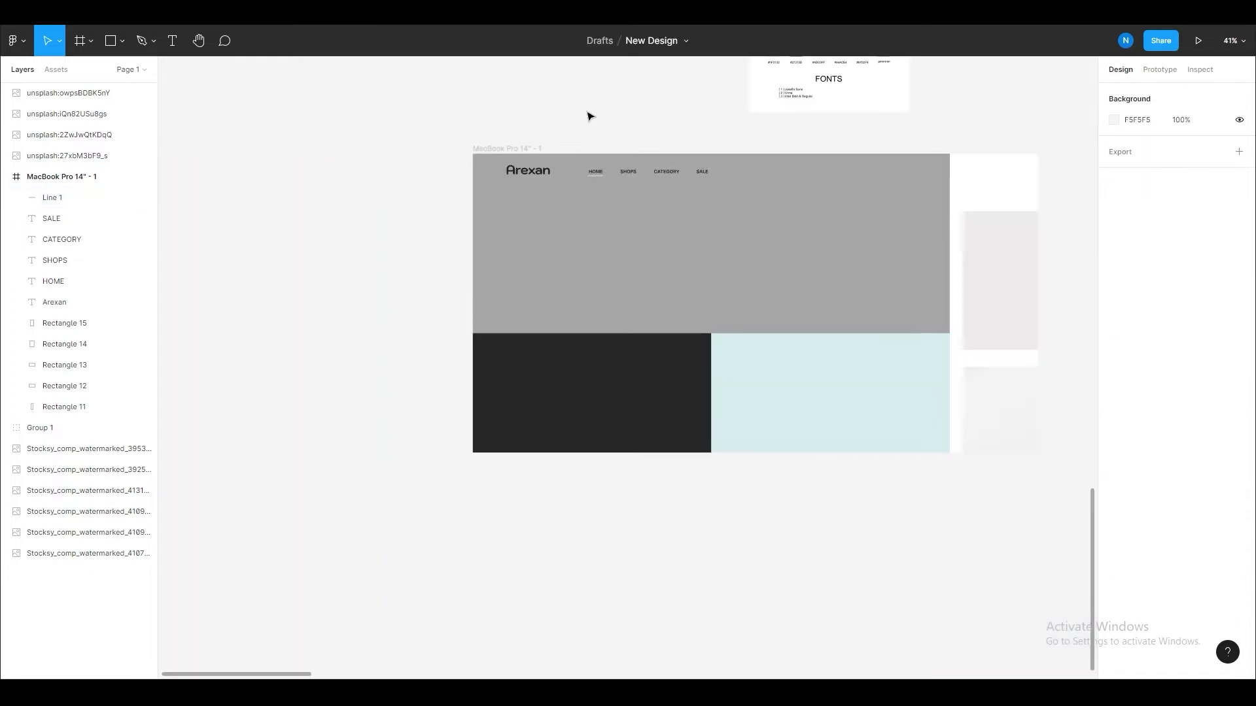
{"action": "scroll", "coordinate": [589, 112], "scroll_direction": "up", "scroll_amount": 2}
{"action": "left_click", "coordinate": [580, 219]}
{"action": "left_click", "coordinate": [1123, 495]}
{"action": "type", "text": "FF0000"}
{"action": "key", "text": "Return"}
{"action": "left_click", "coordinate": [238, 399]}
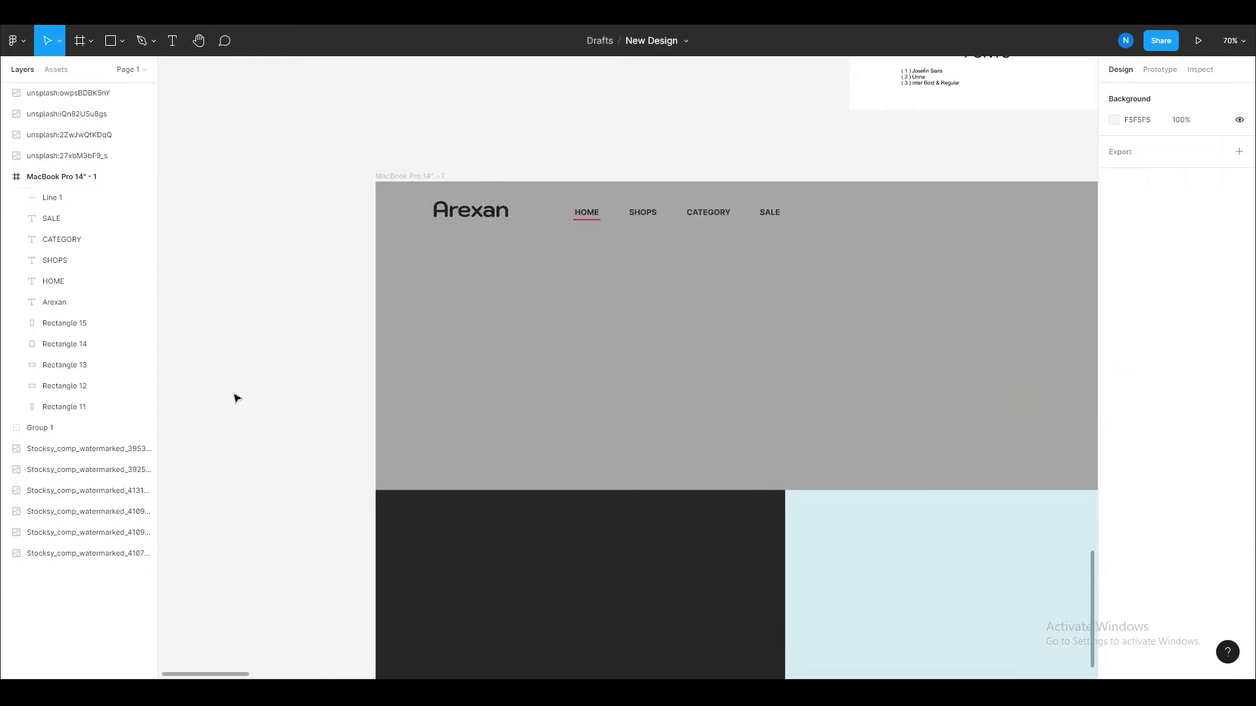
- Reselect and inspect the red underline beneath HOME
{"action": "scroll", "coordinate": [634, 165], "scroll_direction": "up", "scroll_amount": 4}
{"action": "scroll", "coordinate": [521, 364], "scroll_direction": "up", "scroll_amount": 2}
{"action": "left_click", "coordinate": [521, 359]}
{"action": "scroll", "coordinate": [503, 275], "scroll_direction": "down", "scroll_amount": 5}
{"action": "left_click", "coordinate": [485, 179]}
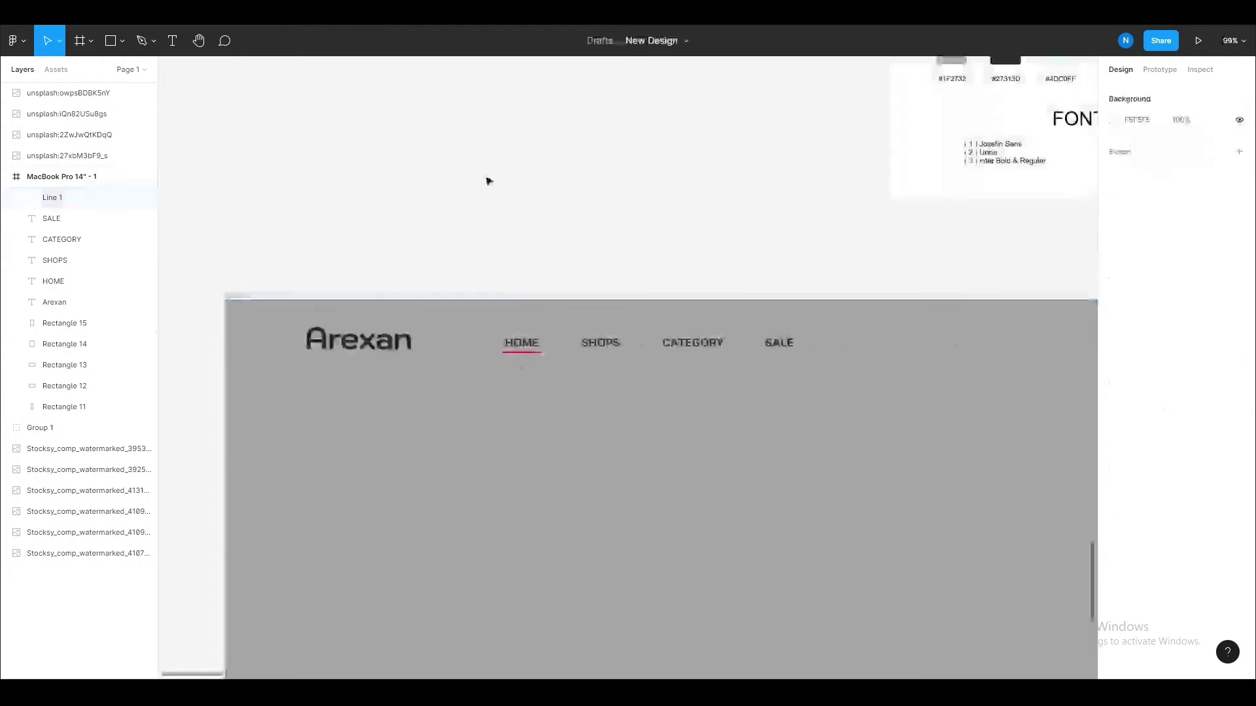
{"action": "scroll", "coordinate": [558, 437], "scroll_direction": "down", "scroll_amount": 3}
{"action": "scroll", "coordinate": [1022, 407], "scroll_direction": "up", "scroll_amount": 1}
{"action": "scroll", "coordinate": [1021, 407], "scroll_direction": "up", "scroll_amount": 2}
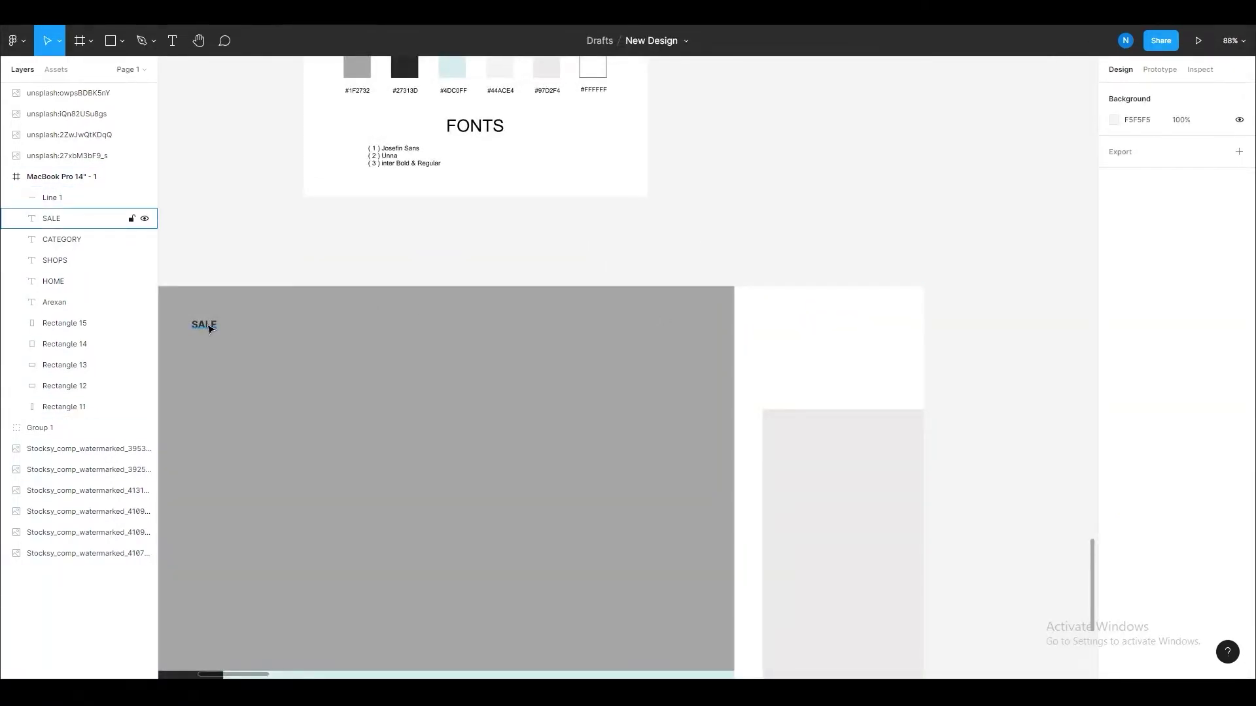
- Insert search and shopping-bag icons via the Feather Icons plugin, searching 'sea' and 'shop'
{"action": "right_click", "coordinate": [632, 248]}
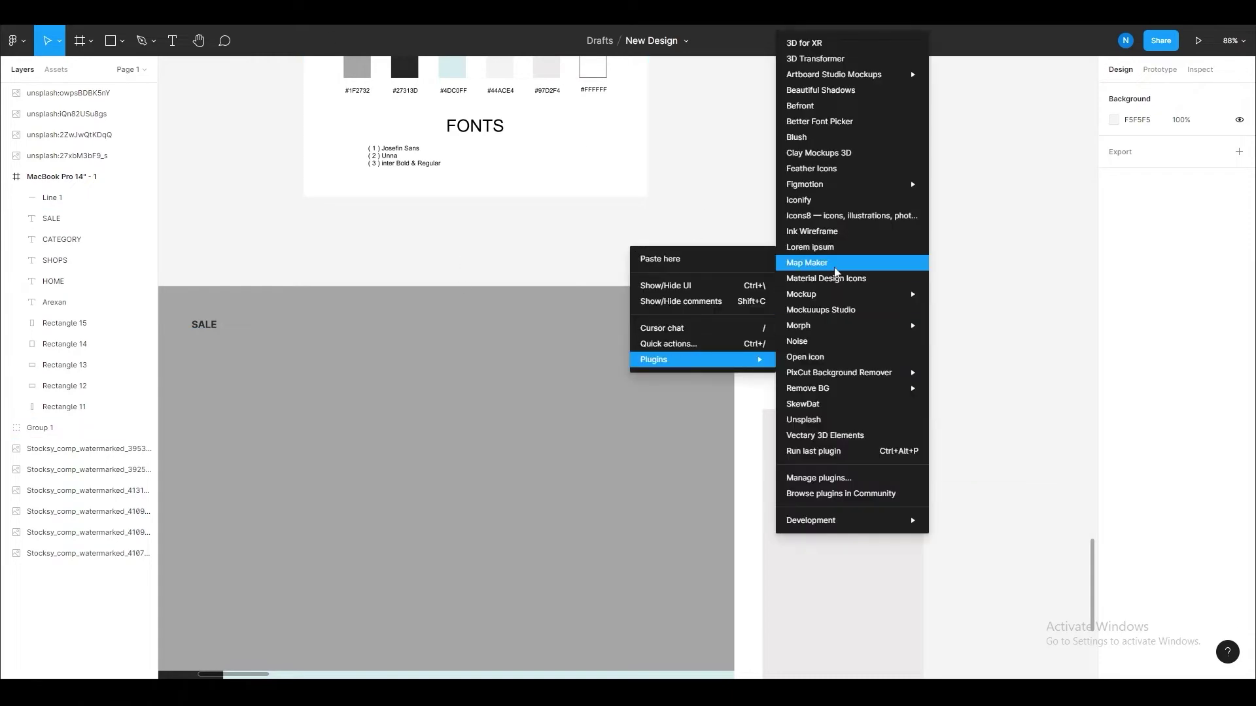
{"action": "left_click", "coordinate": [828, 174]}
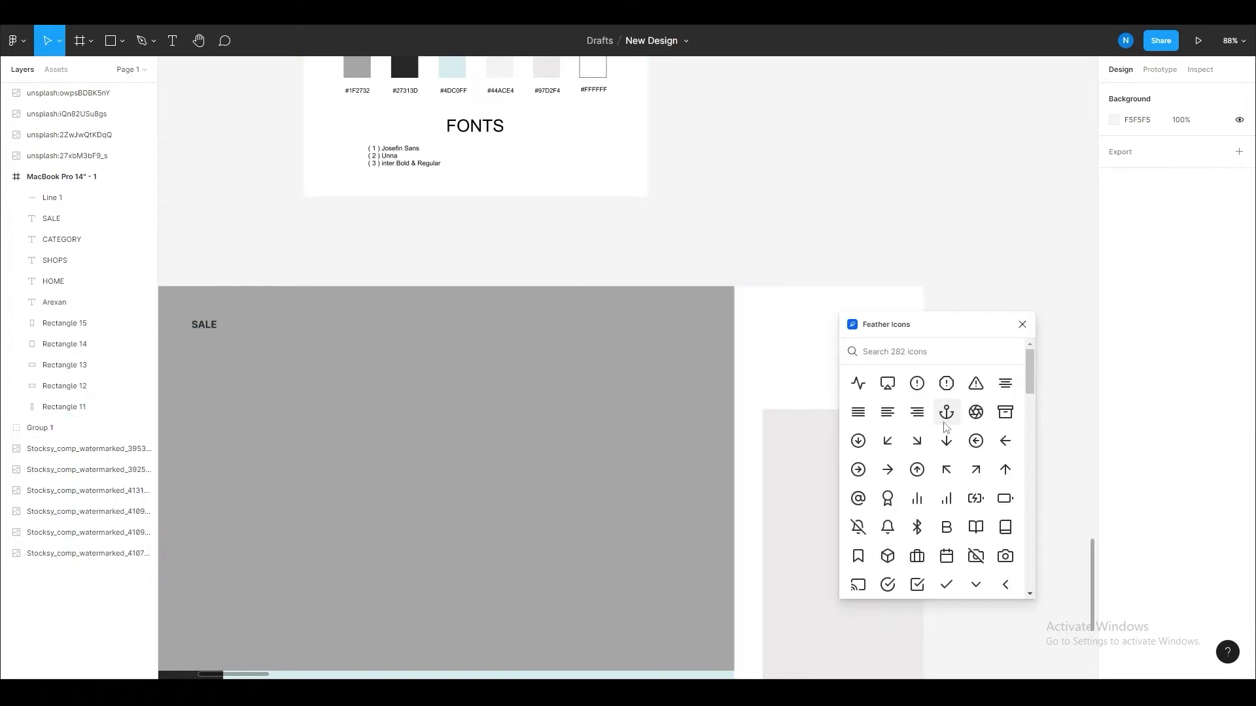
{"action": "type", "text": "sea"}
{"action": "left_click", "coordinate": [859, 384]}
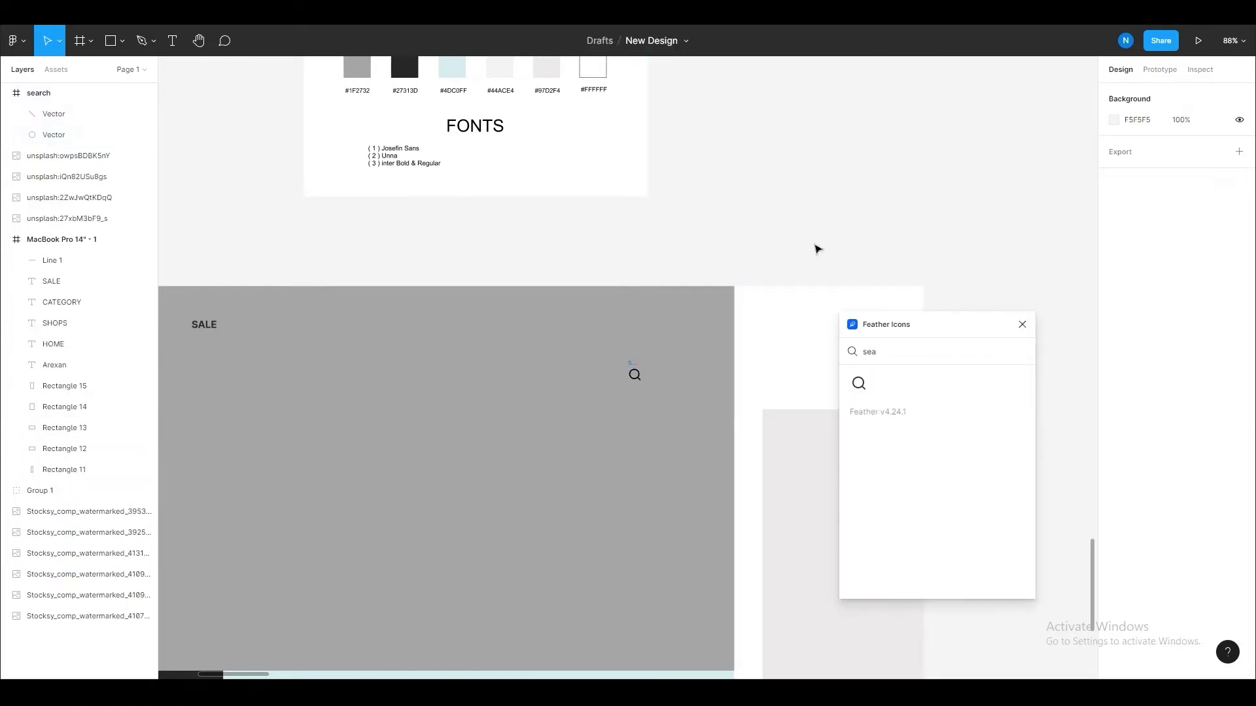
{"action": "type", "text": "p"}
{"action": "left_click", "coordinate": [859, 384]}
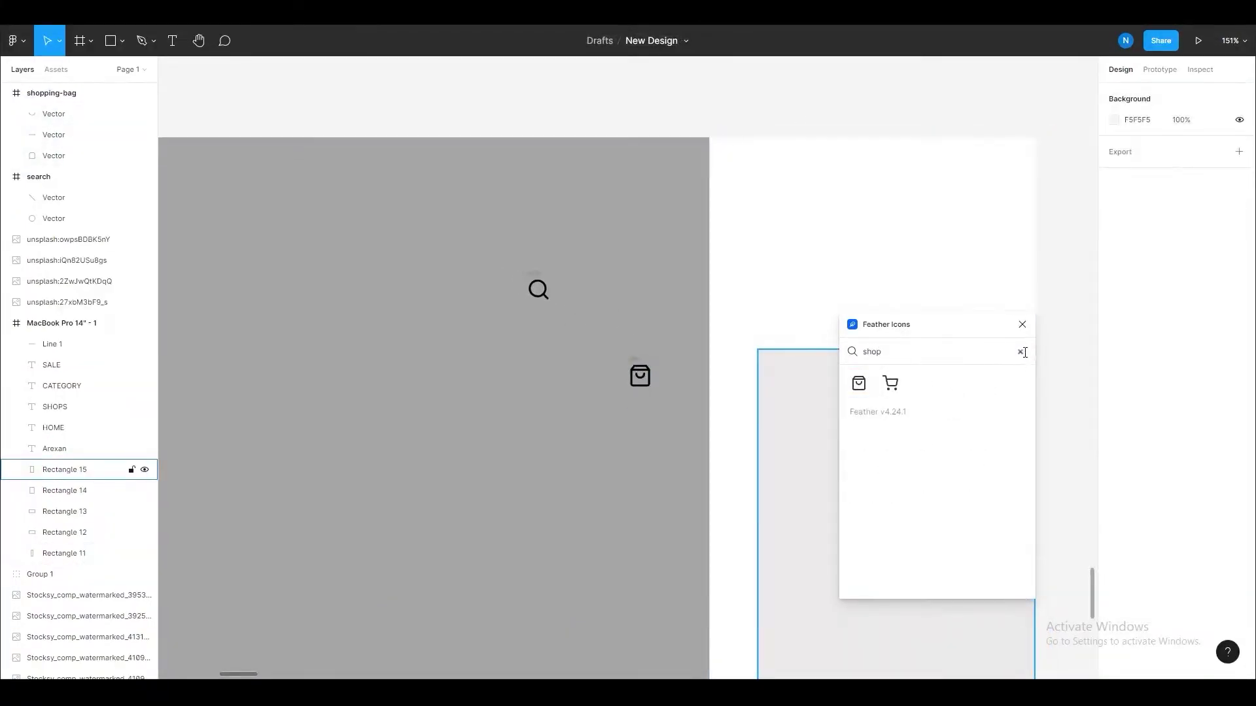
{"action": "left_click", "coordinate": [1021, 352]}
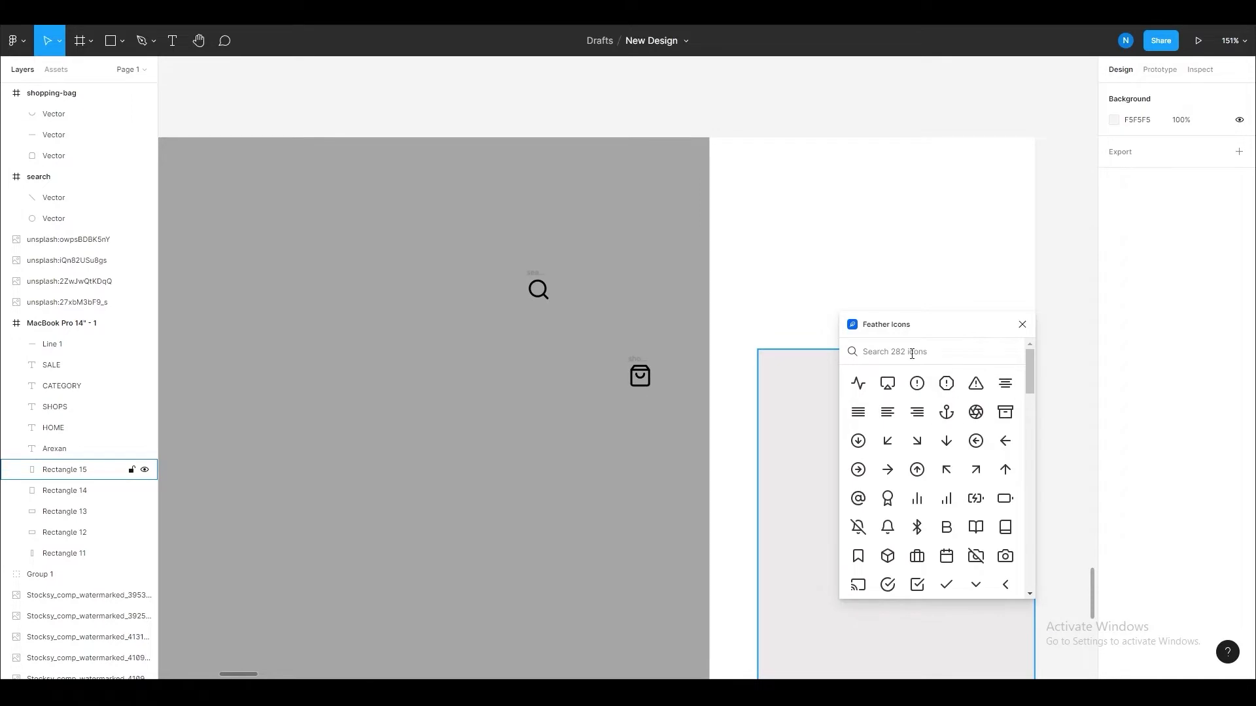
{"action": "scroll", "coordinate": [909, 425], "scroll_direction": "down", "scroll_amount": 3}
{"action": "scroll", "coordinate": [906, 458], "scroll_direction": "down", "scroll_amount": 3}
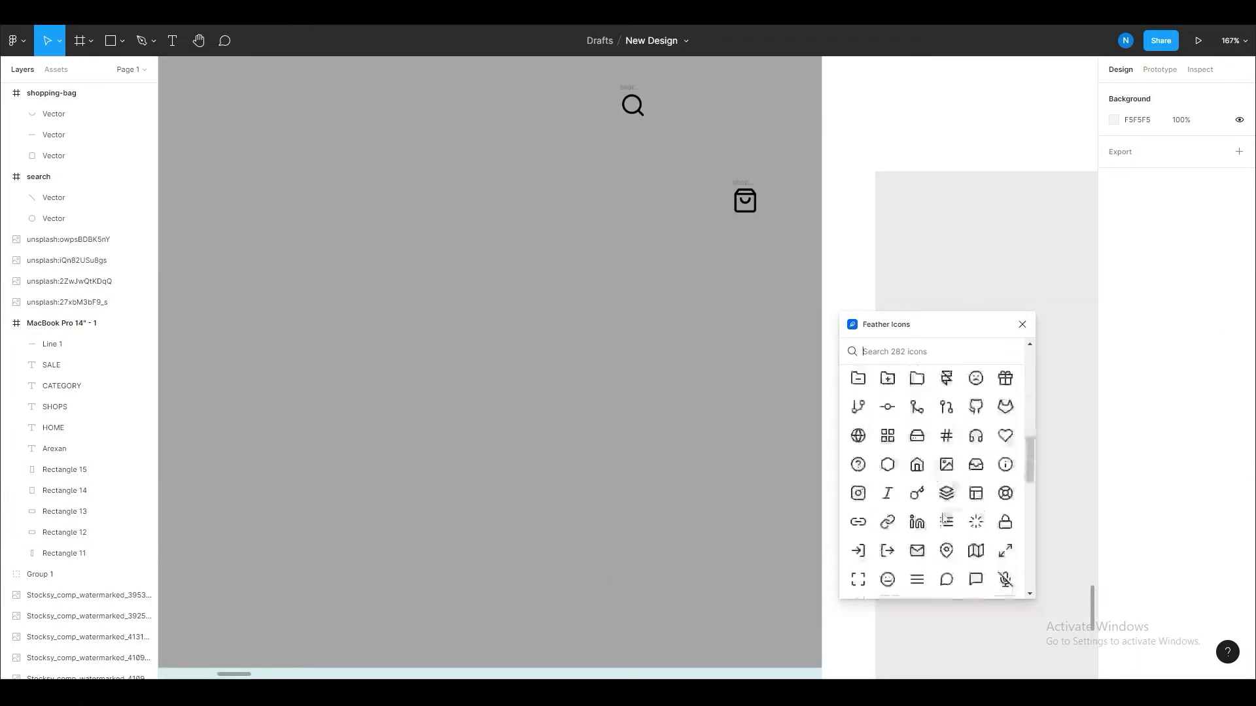
- Place the bag icon beside the search icon and group the search icon's shapes into the page frame
{"action": "scroll", "coordinate": [636, 361], "scroll_direction": "down", "scroll_amount": 3}
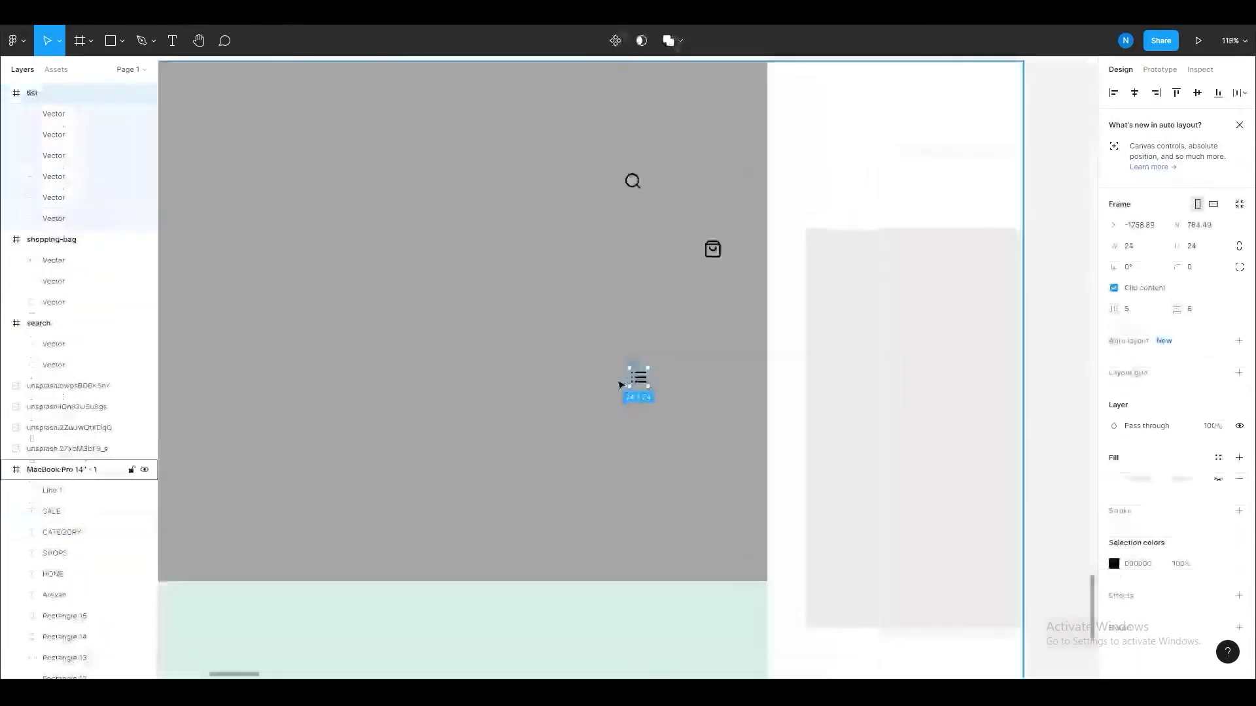
{"action": "left_click_drag", "start_coordinate": [828, 130], "coordinate": [834, 123]}
{"action": "left_click_drag", "start_coordinate": [705, 259], "coordinate": [727, 204]}
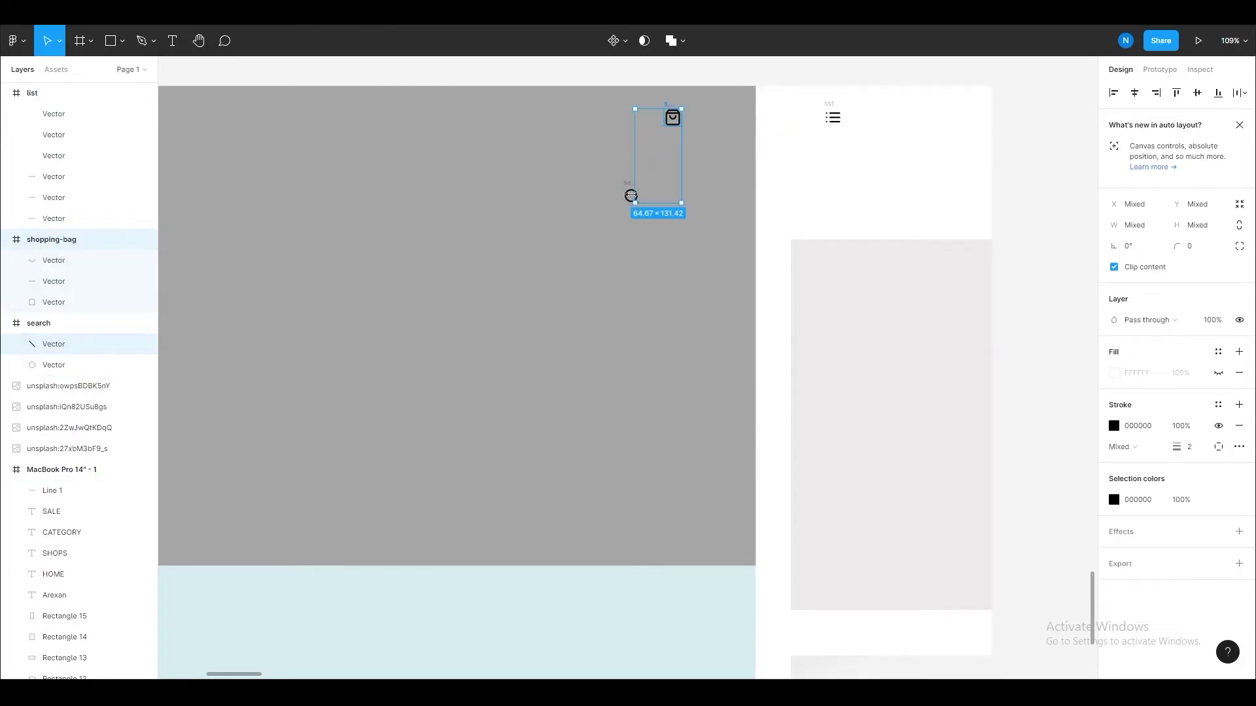
{"action": "double_click", "coordinate": [634, 202]}
{"action": "scroll", "coordinate": [629, 184], "scroll_direction": "up", "scroll_amount": 5}
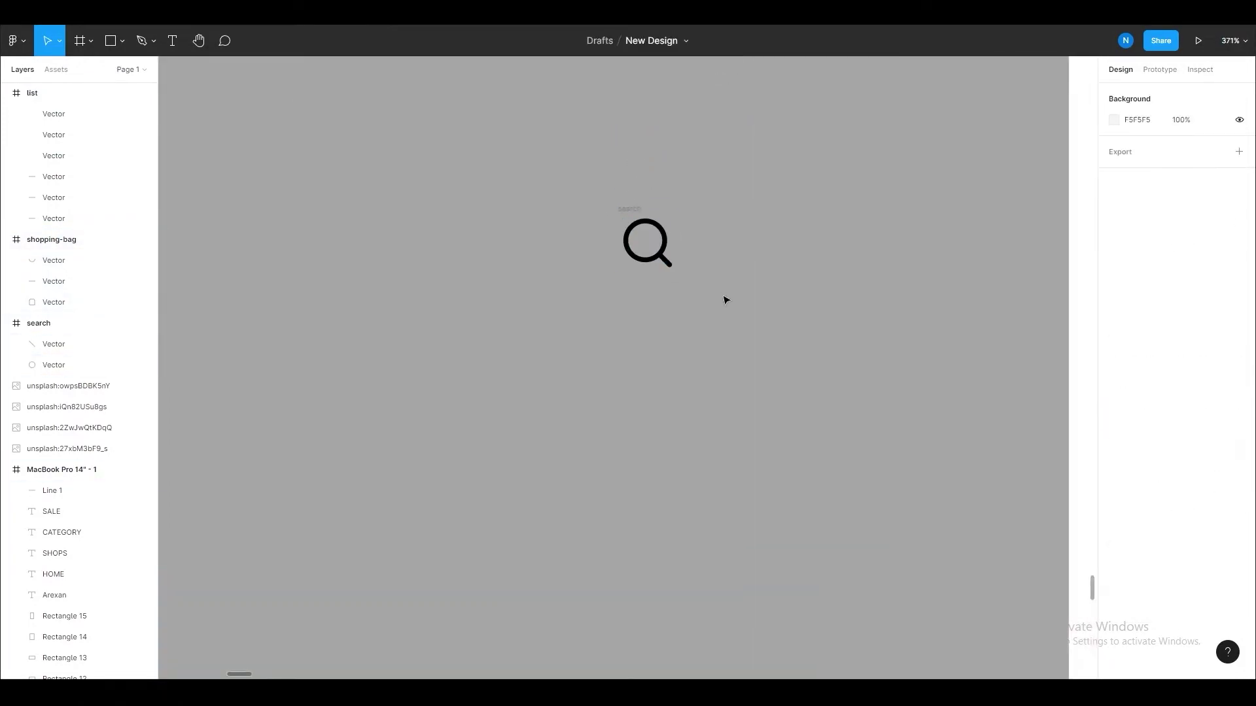
{"action": "key", "text": "ctrl+g"}
{"action": "left_click", "coordinate": [645, 271]}
{"action": "scroll", "coordinate": [654, 269], "scroll_direction": "down", "scroll_amount": 3}
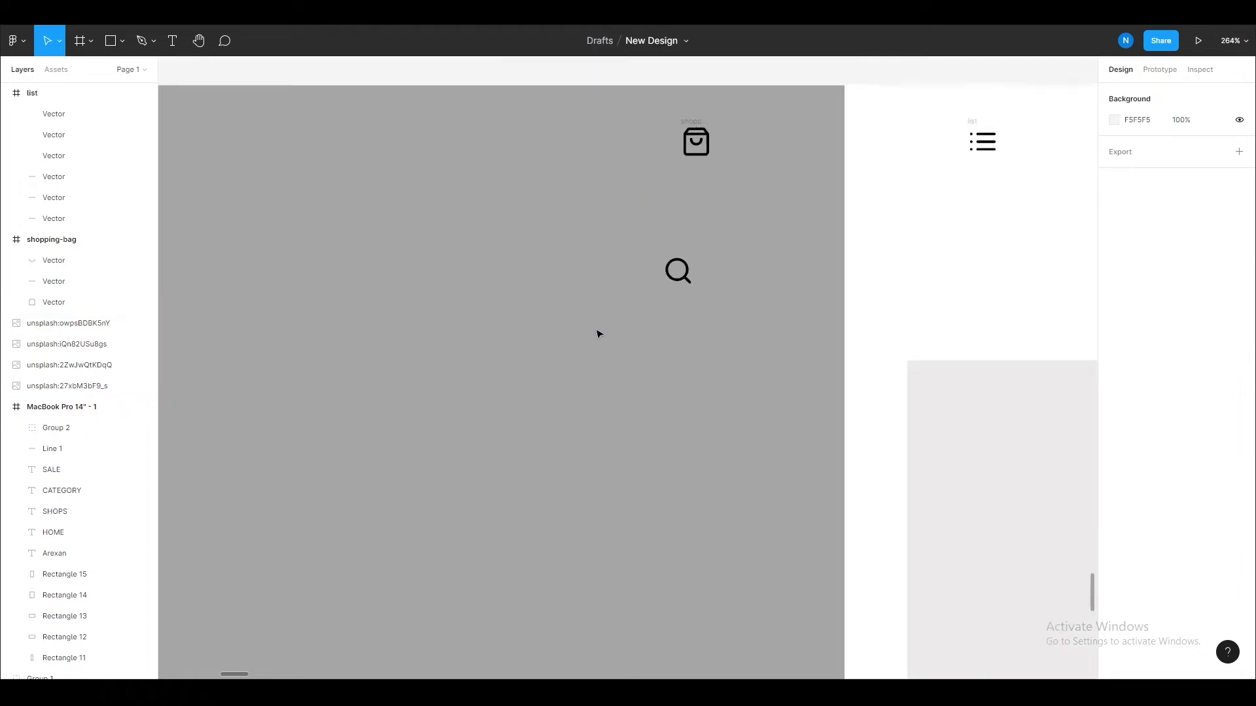
{"action": "scroll", "coordinate": [724, 216], "scroll_direction": "up", "scroll_amount": 2}
- Group the shopping-bag shapes into the page frame and delete the empty icon frame
{"action": "double_click", "coordinate": [703, 225]}
{"action": "key", "text": "ctrl+a"}
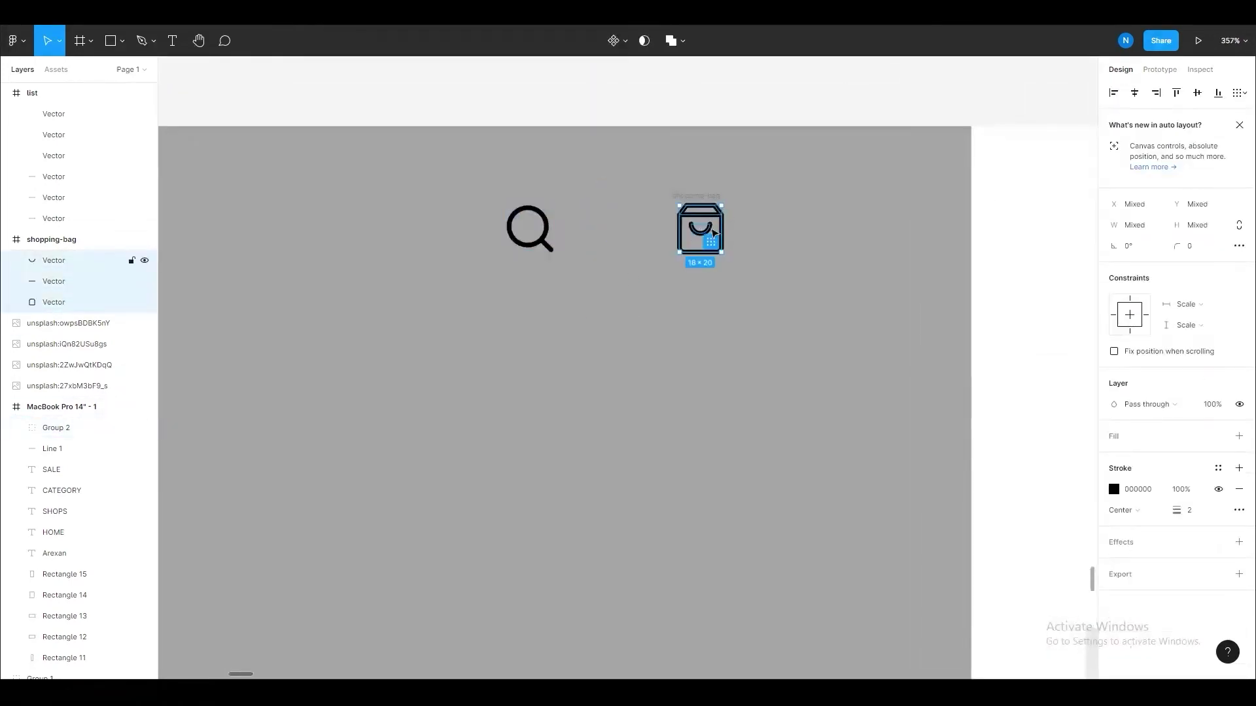
{"action": "key", "text": "ctrl+g"}
{"action": "left_click_drag", "start_coordinate": [700, 227], "coordinate": [658, 292]}
{"action": "key", "text": "Delete"}
{"action": "scroll", "coordinate": [835, 308], "scroll_direction": "down", "scroll_amount": 3}
{"action": "scroll", "coordinate": [811, 314], "scroll_direction": "up", "scroll_amount": 4}
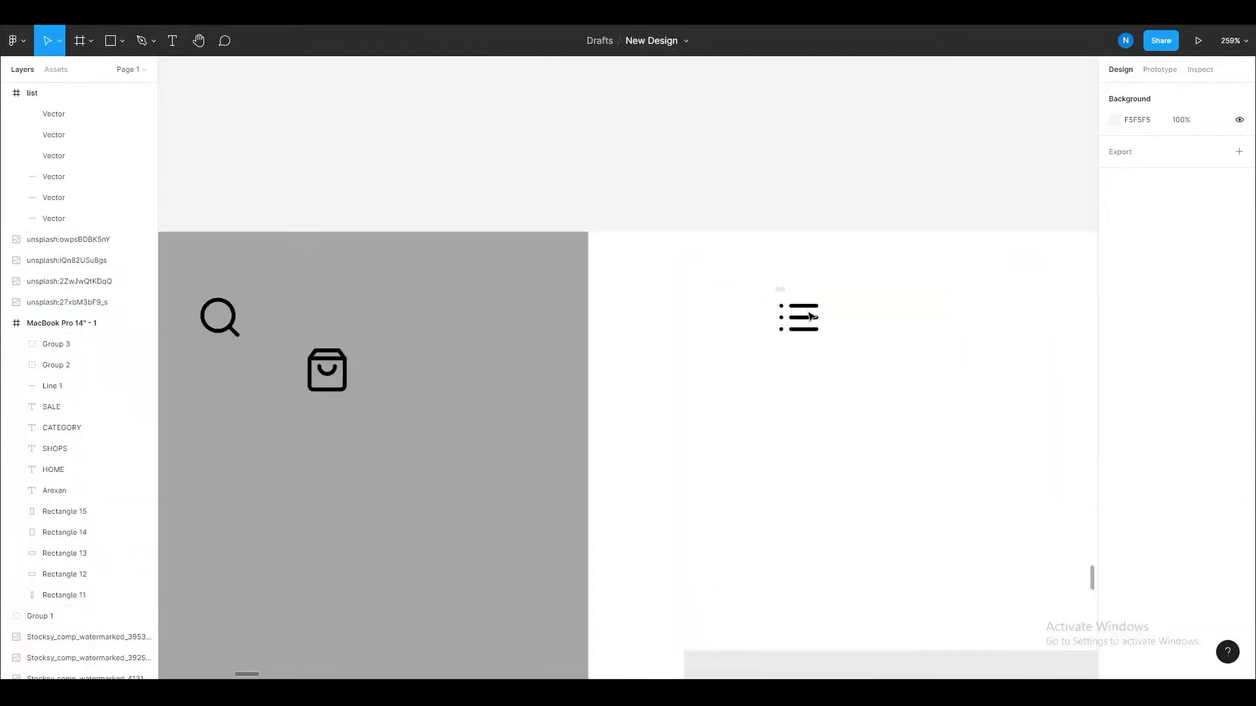
- Group the list icon's six line shapes together
{"action": "left_click_drag", "start_coordinate": [817, 294], "coordinate": [793, 340]}
{"action": "left_click", "coordinate": [773, 319], "text": "shift"}
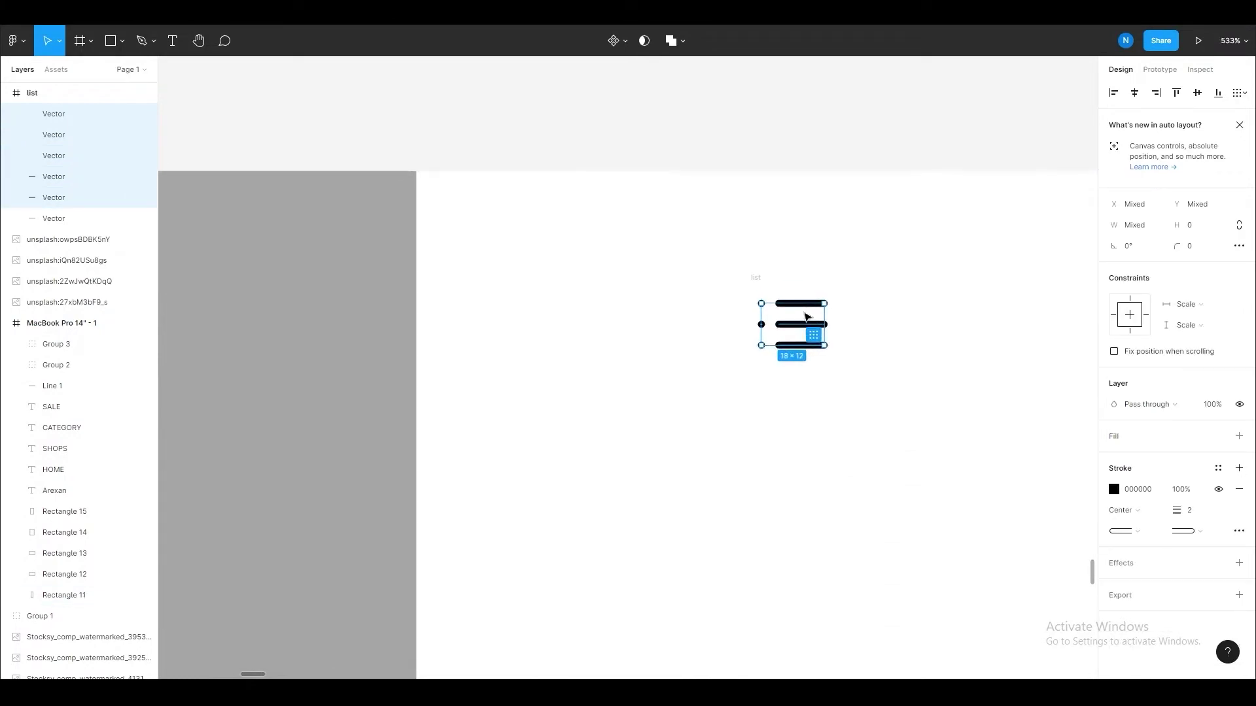
{"action": "scroll", "coordinate": [801, 314], "scroll_direction": "up", "scroll_amount": 5}
{"action": "left_click", "coordinate": [696, 397], "text": "shift"}
{"action": "key", "text": "ctrl+g"}
{"action": "left_click", "coordinate": [776, 356]}
{"action": "scroll", "coordinate": [776, 356], "scroll_direction": "down", "scroll_amount": 3}
{"action": "scroll", "coordinate": [835, 355], "scroll_direction": "down", "scroll_amount": 2}
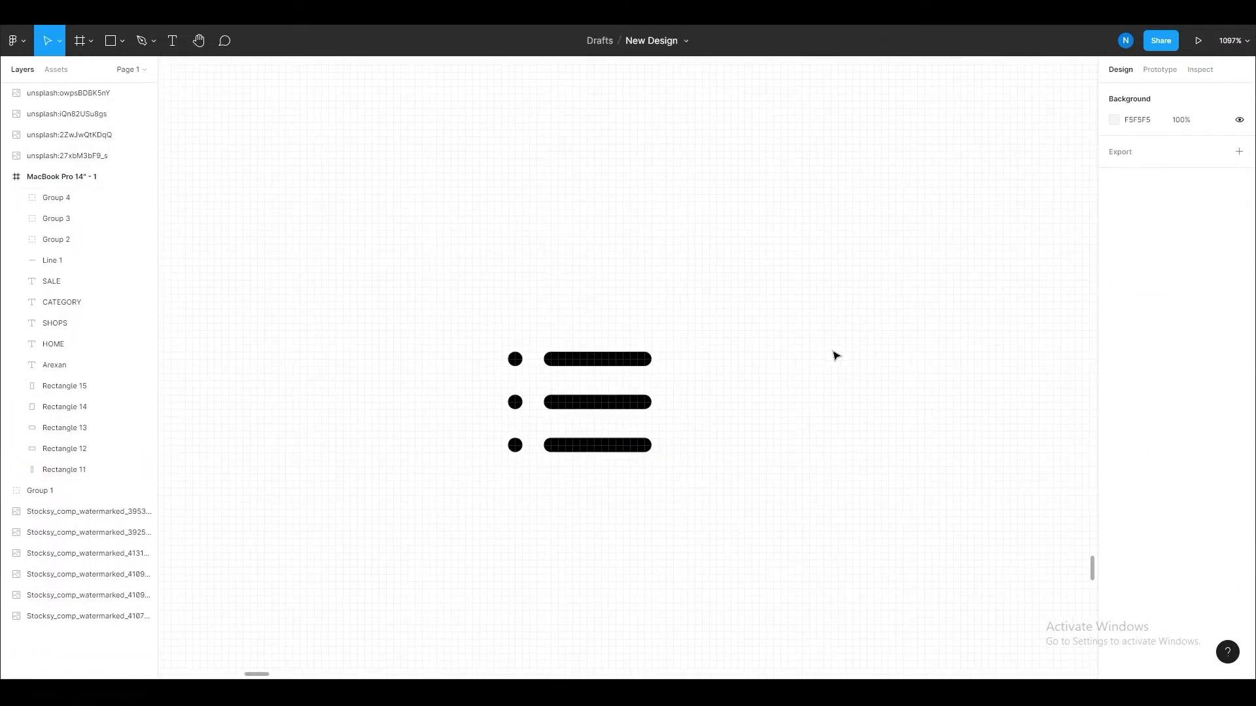
{"action": "scroll", "coordinate": [695, 266], "scroll_direction": "down", "scroll_amount": 5}
{"action": "scroll", "coordinate": [699, 368], "scroll_direction": "down", "scroll_amount": 3}
{"action": "scroll", "coordinate": [700, 368], "scroll_direction": "up", "scroll_amount": 3}
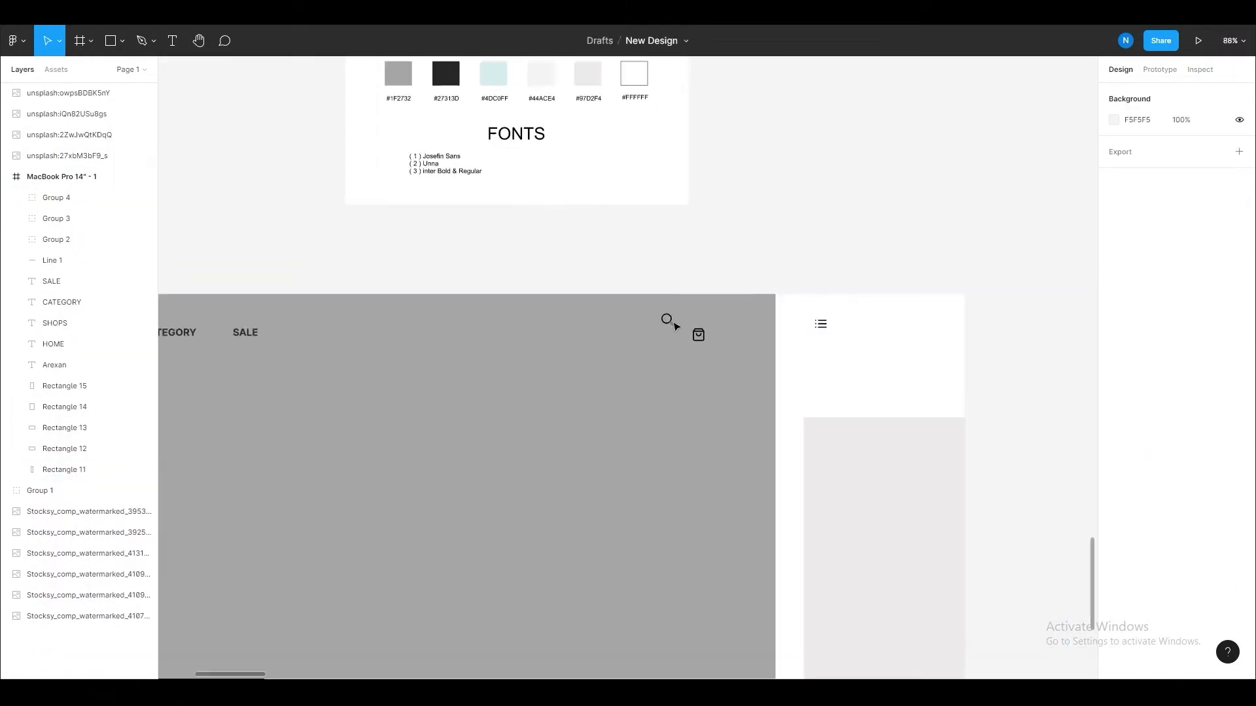
- Duplicate SALE to the header's right, then pair and slightly shrink the search and bag icons
{"action": "left_click", "coordinate": [665, 330]}
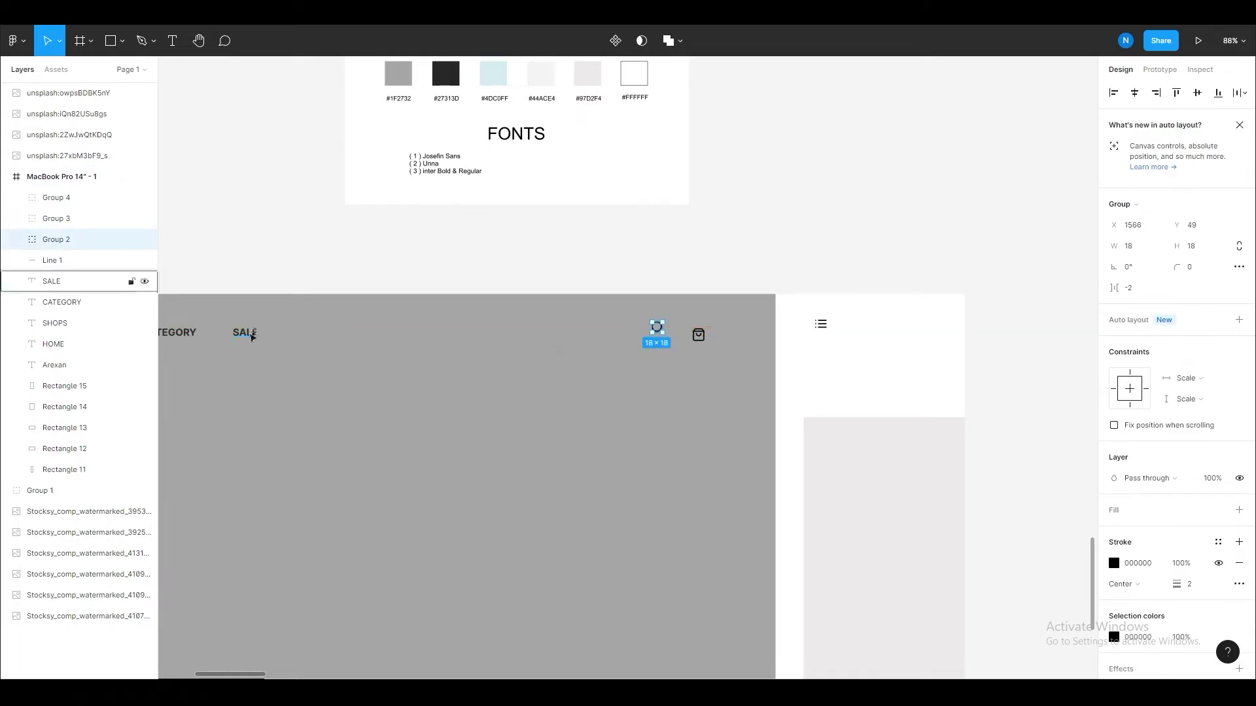
{"action": "left_click_drag", "start_coordinate": [251, 336], "coordinate": [601, 337]}
{"action": "scroll", "coordinate": [616, 338], "scroll_direction": "up", "scroll_amount": 5}
{"action": "left_click", "coordinate": [555, 358]}
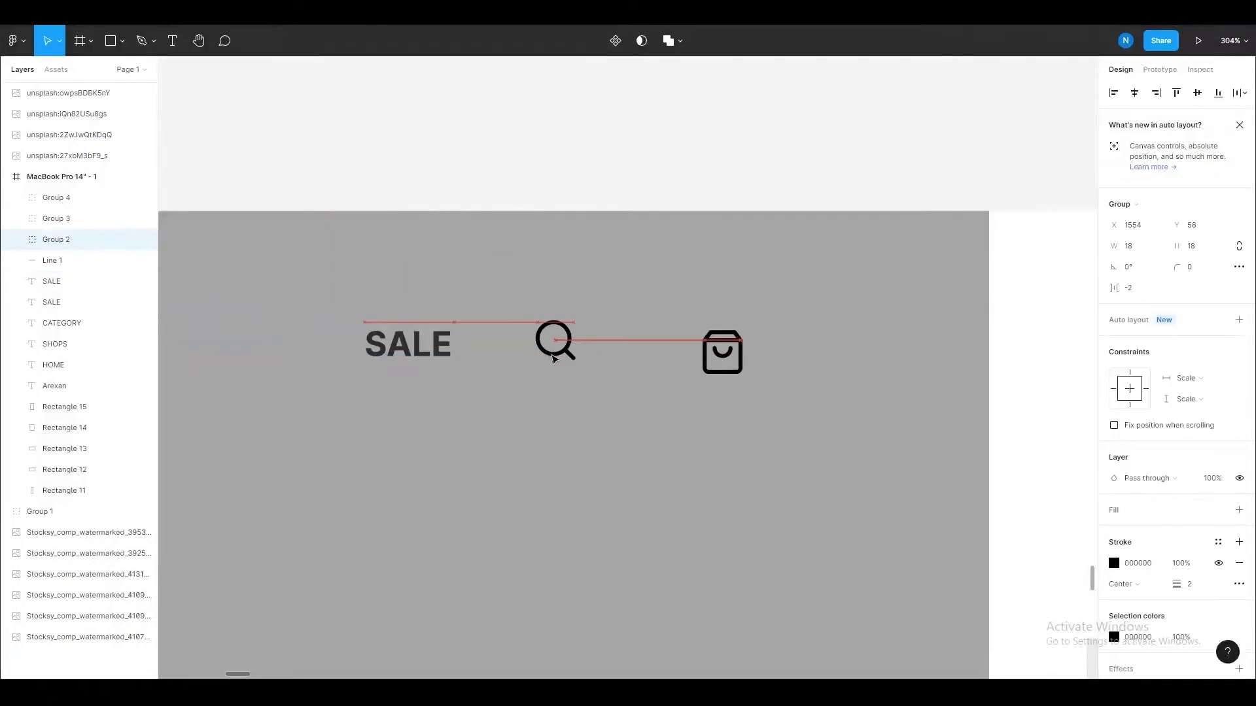
{"action": "mouse_move", "coordinate": [723, 368]}
{"action": "left_mouse_down"}
{"action": "mouse_move", "coordinate": [716, 354]}
{"action": "mouse_move", "coordinate": [757, 354]}
{"action": "left_mouse_up"}
{"action": "left_click_drag", "start_coordinate": [564, 358], "coordinate": [646, 358]}
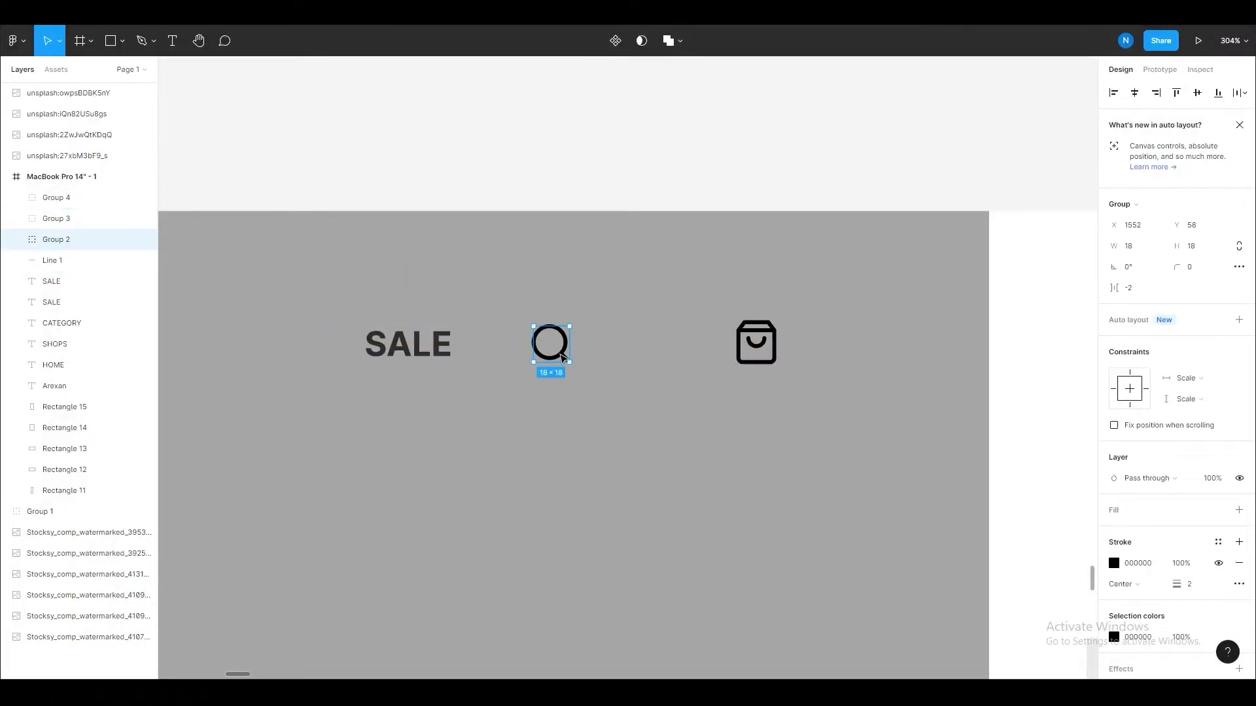
{"action": "left_click", "coordinate": [752, 350], "text": "shift"}
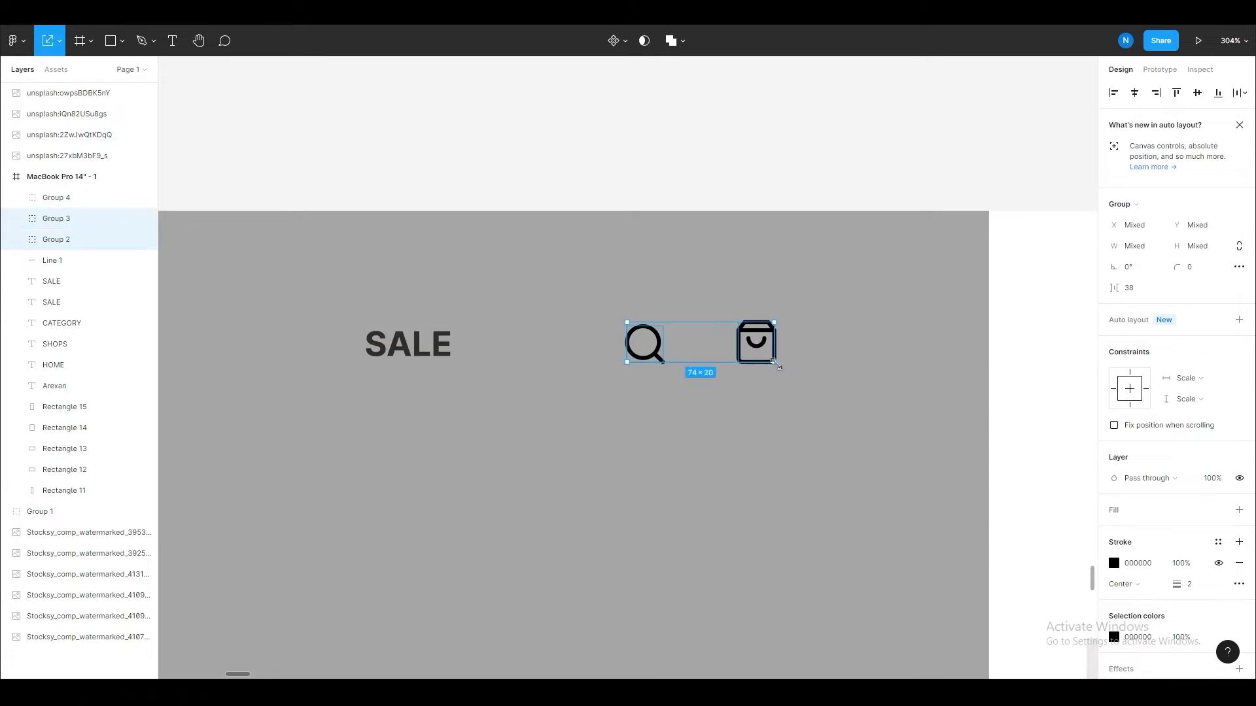
{"action": "left_click_drag", "start_coordinate": [777, 366], "coordinate": [746, 356]}
- Shift both icons right, give them dark grey 2C2C2C strokes, and place the SALE copy after them
{"action": "left_click", "coordinate": [786, 337]}
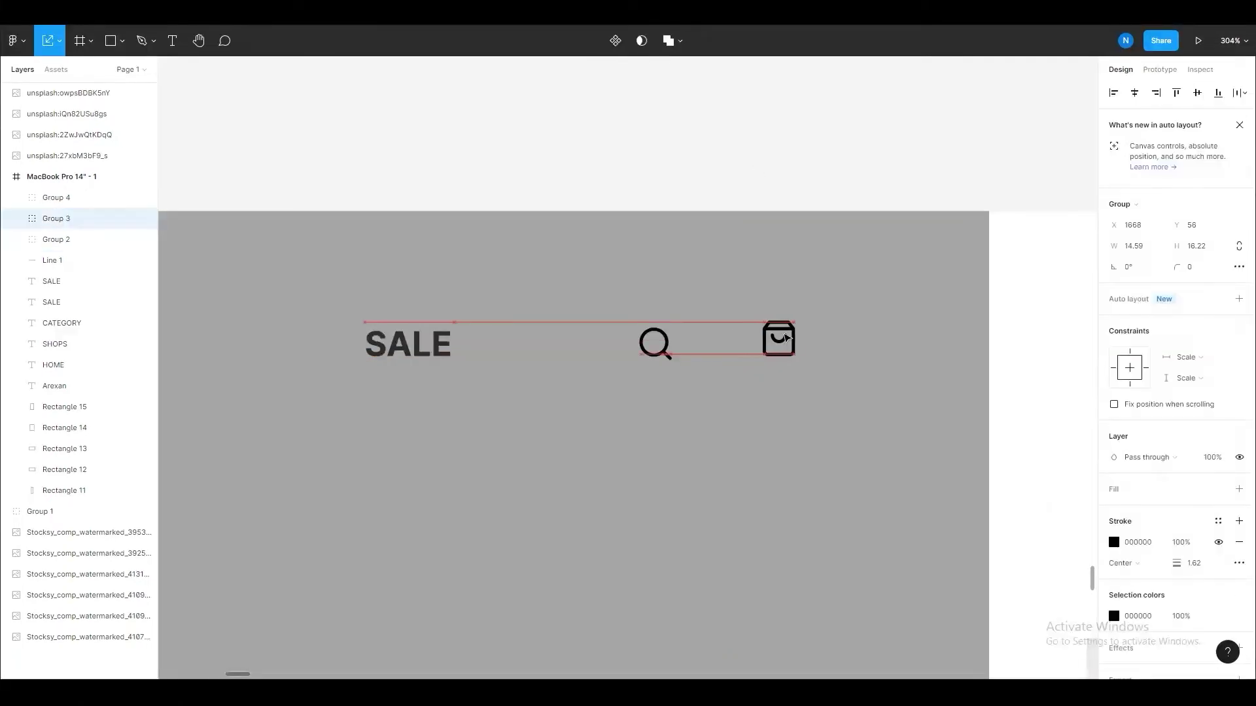
{"action": "left_click", "coordinate": [746, 342]}
{"action": "left_click", "coordinate": [653, 343], "text": "shift"}
{"action": "left_click_drag", "start_coordinate": [635, 352], "coordinate": [672, 352]}
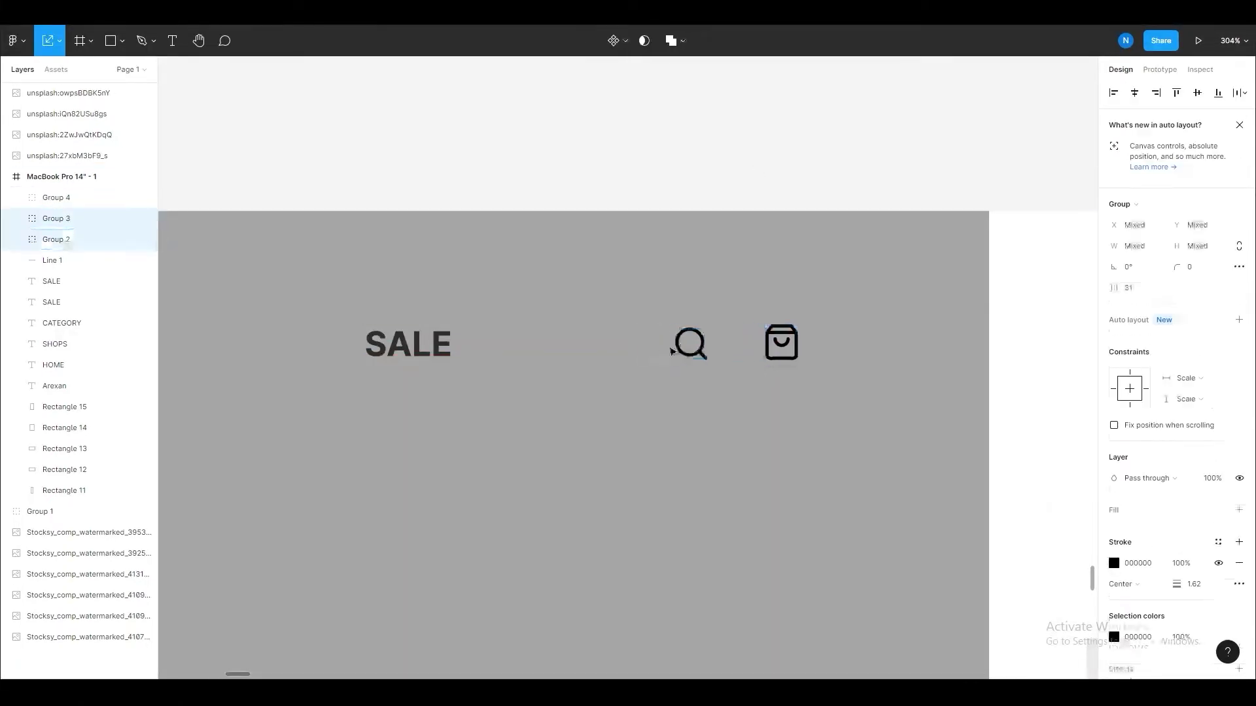
{"action": "left_click", "coordinate": [1113, 563]}
{"action": "left_click", "coordinate": [1038, 608]}
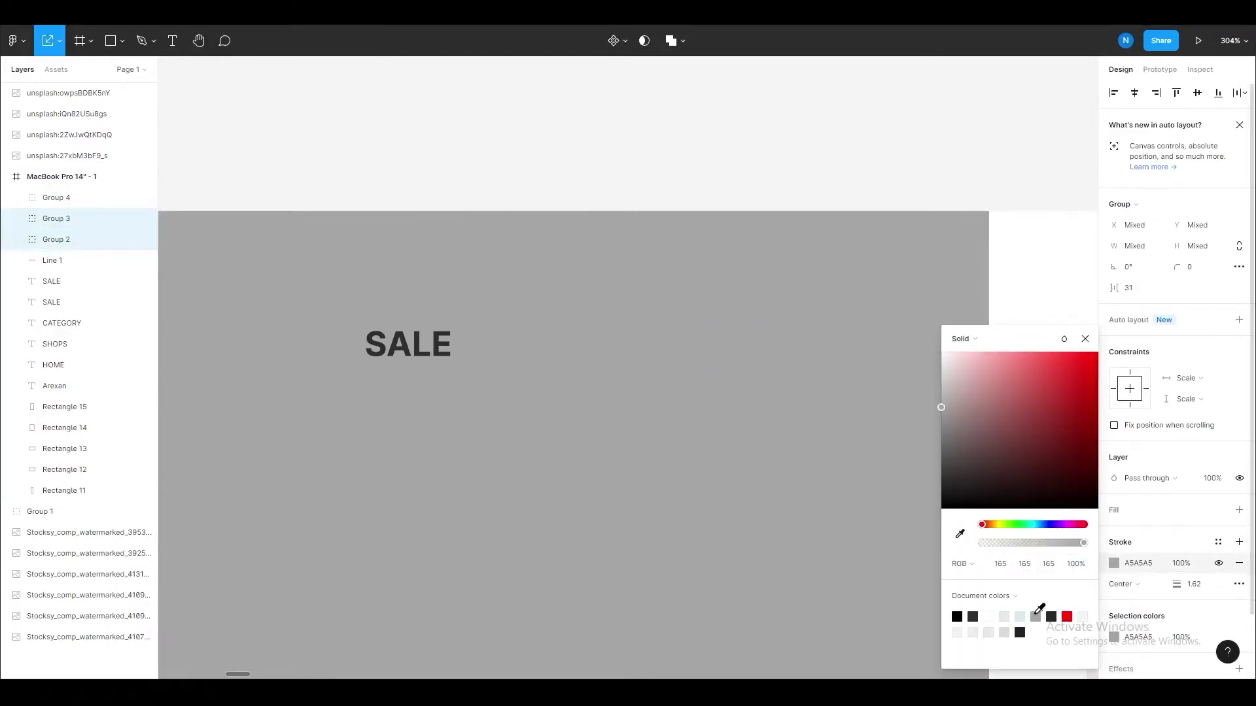
{"action": "left_click", "coordinate": [1081, 345]}
{"action": "left_click_drag", "start_coordinate": [427, 350], "coordinate": [962, 341]}
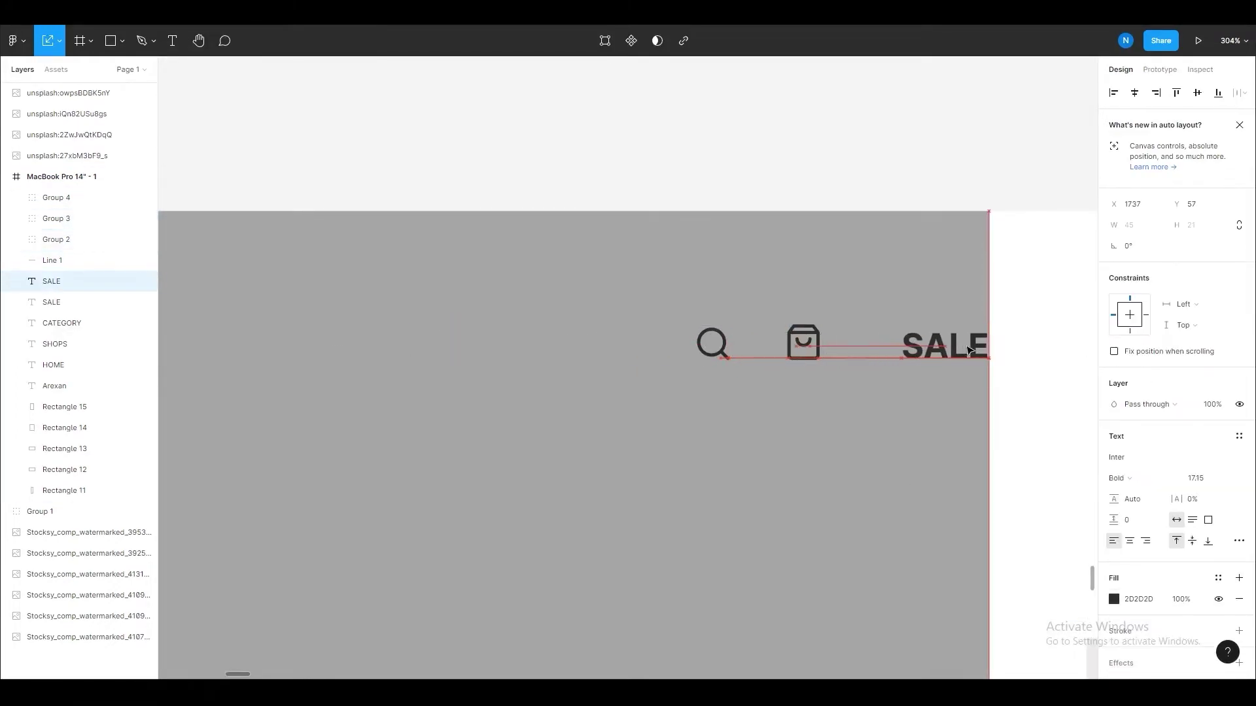
- Retype the SALE copy as My Account and scale it down proportionally
{"action": "double_click", "coordinate": [963, 340]}
{"action": "type", "text": "MY"}
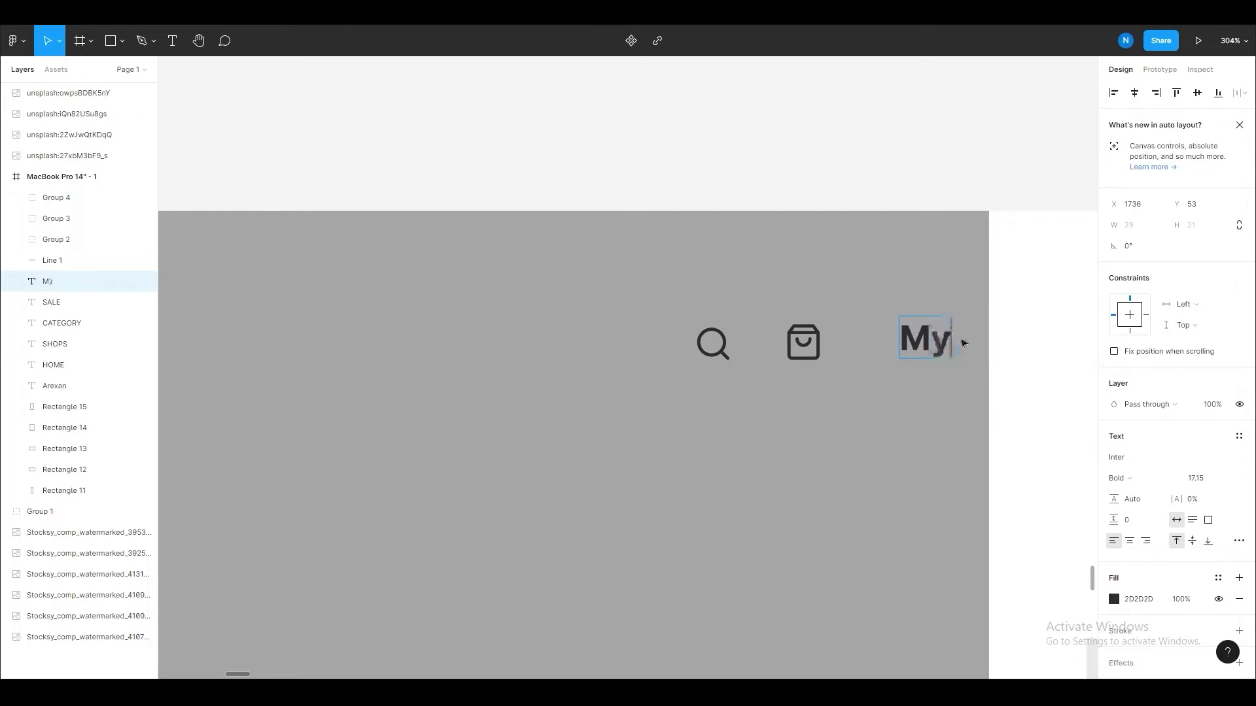
{"action": "key", "text": "Escape"}
{"action": "scroll", "coordinate": [785, 374], "scroll_direction": "right", "scroll_amount": 4}
{"action": "scroll", "coordinate": [785, 374], "scroll_direction": "up", "scroll_amount": 1}
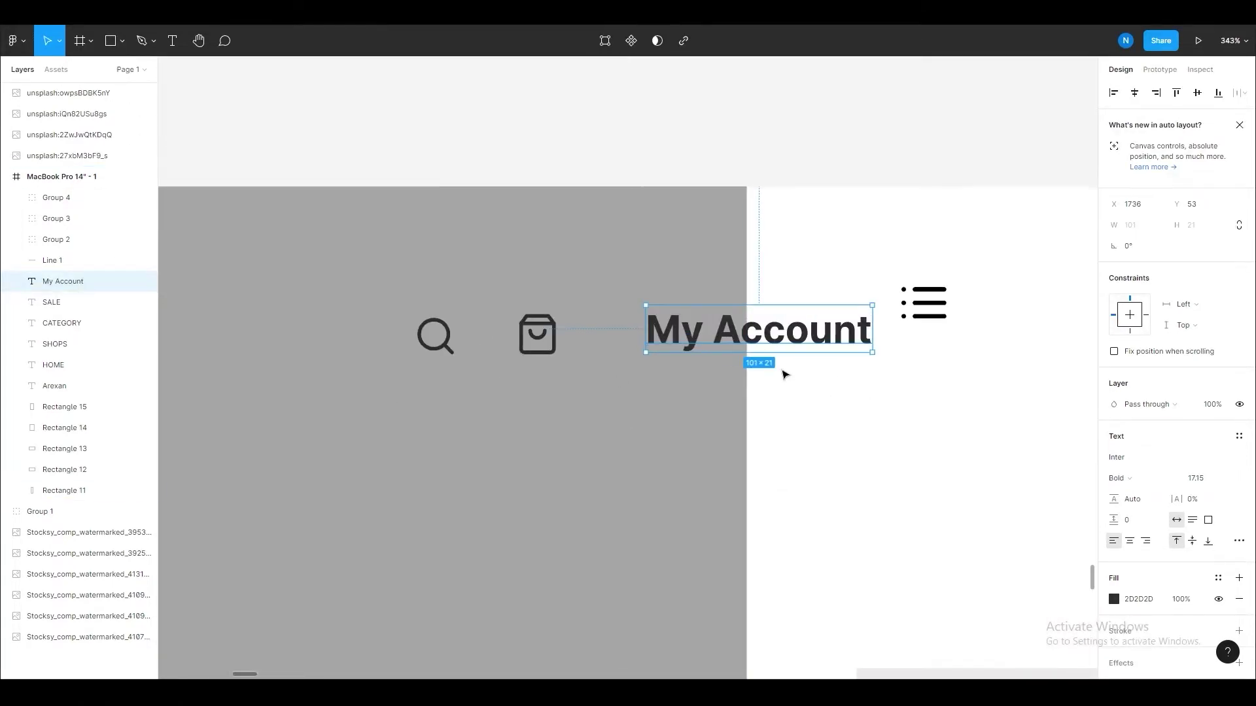
{"action": "key", "text": "k"}
{"action": "mouse_move", "coordinate": [871, 352]}
{"action": "left_mouse_down"}
{"action": "mouse_move", "coordinate": [802, 336]}
{"action": "mouse_move", "coordinate": [752, 343]}
{"action": "mouse_move", "coordinate": [763, 335]}
{"action": "left_mouse_up"}
- Move the three-line menu icon level with My Account
{"action": "left_click", "coordinate": [929, 303]}
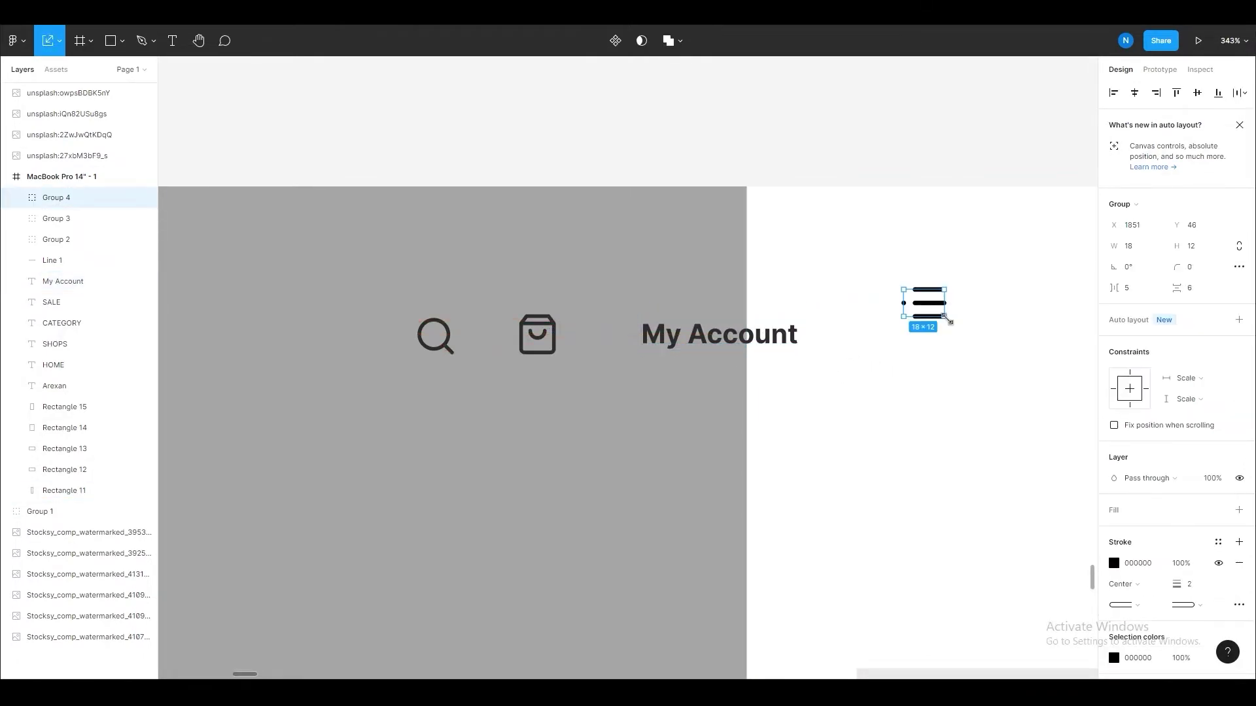
{"action": "left_click_drag", "start_coordinate": [937, 309], "coordinate": [944, 335]}
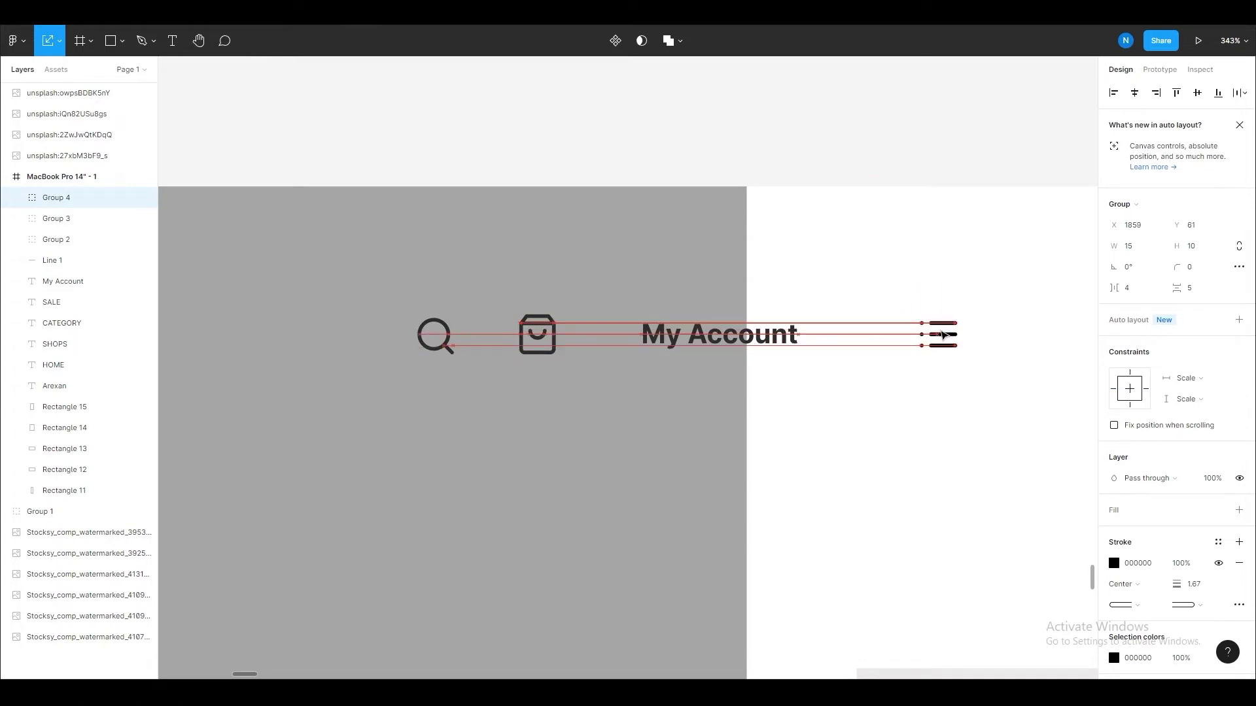
{"action": "scroll", "coordinate": [810, 375], "scroll_direction": "down", "scroll_amount": 5}
{"action": "scroll", "coordinate": [975, 264], "scroll_direction": "down", "scroll_amount": 2}
{"action": "left_click", "coordinate": [974, 263]}
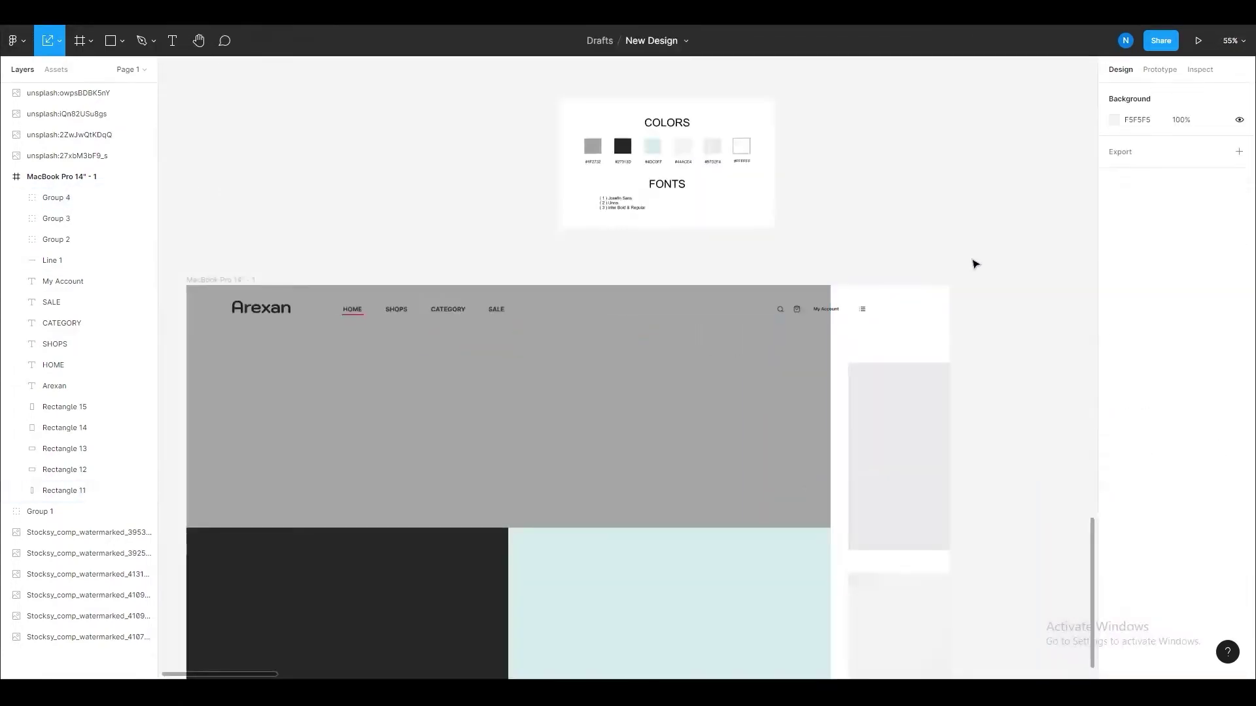
{"action": "scroll", "coordinate": [875, 299], "scroll_direction": "up", "scroll_amount": 7}
{"action": "left_click", "coordinate": [406, 357]}
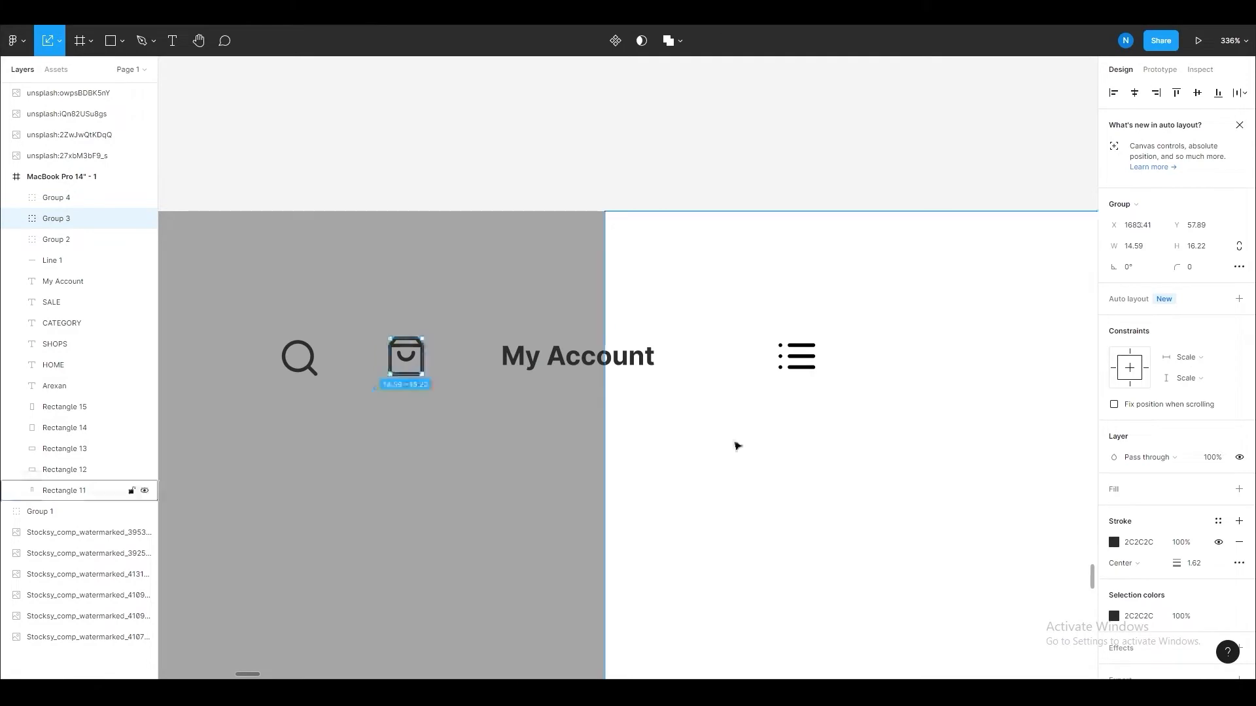
{"action": "left_click", "coordinate": [568, 193]}
- Underline My Account with a red FF0000 line of stroke weight 1.5
{"action": "left_click_drag", "start_coordinate": [499, 384], "coordinate": [578, 380]}
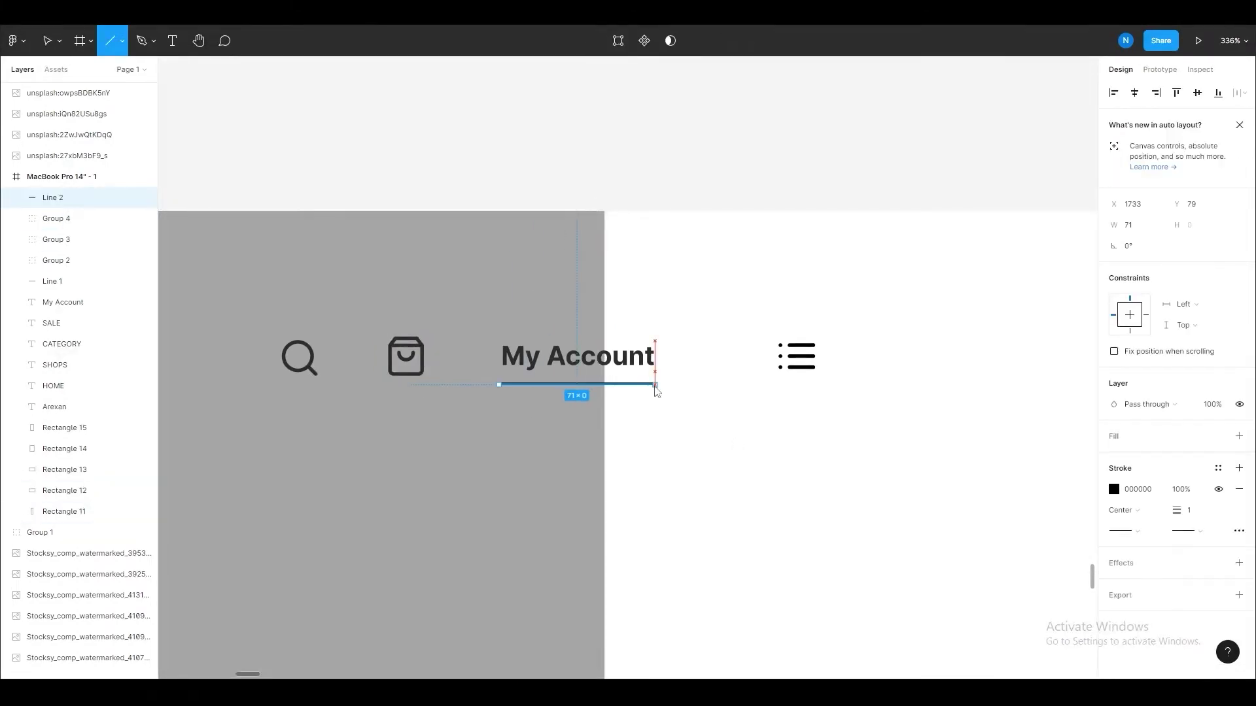
{"action": "left_click_drag", "start_coordinate": [656, 390], "coordinate": [656, 386]}
{"action": "left_click", "coordinate": [1114, 489]}
{"action": "left_click", "coordinate": [1082, 617]}
{"action": "type", "text": ".5"}
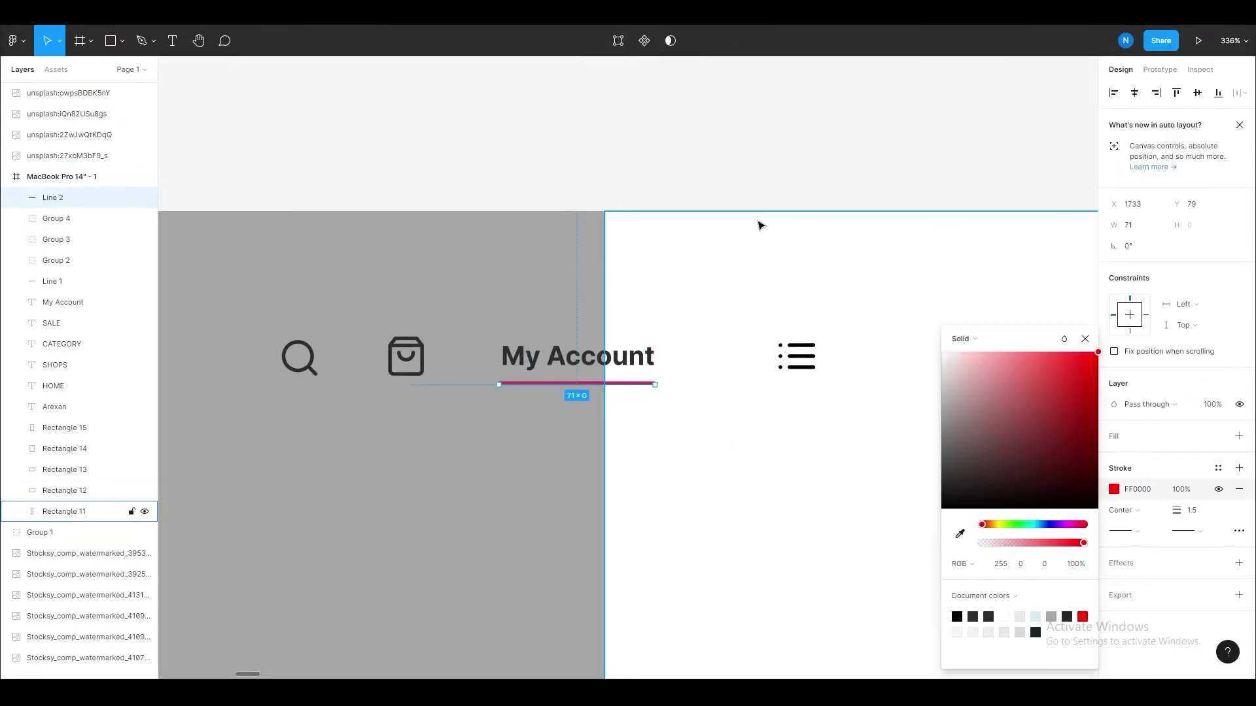
{"action": "left_click", "coordinate": [746, 249]}
{"action": "left_click", "coordinate": [600, 389]}
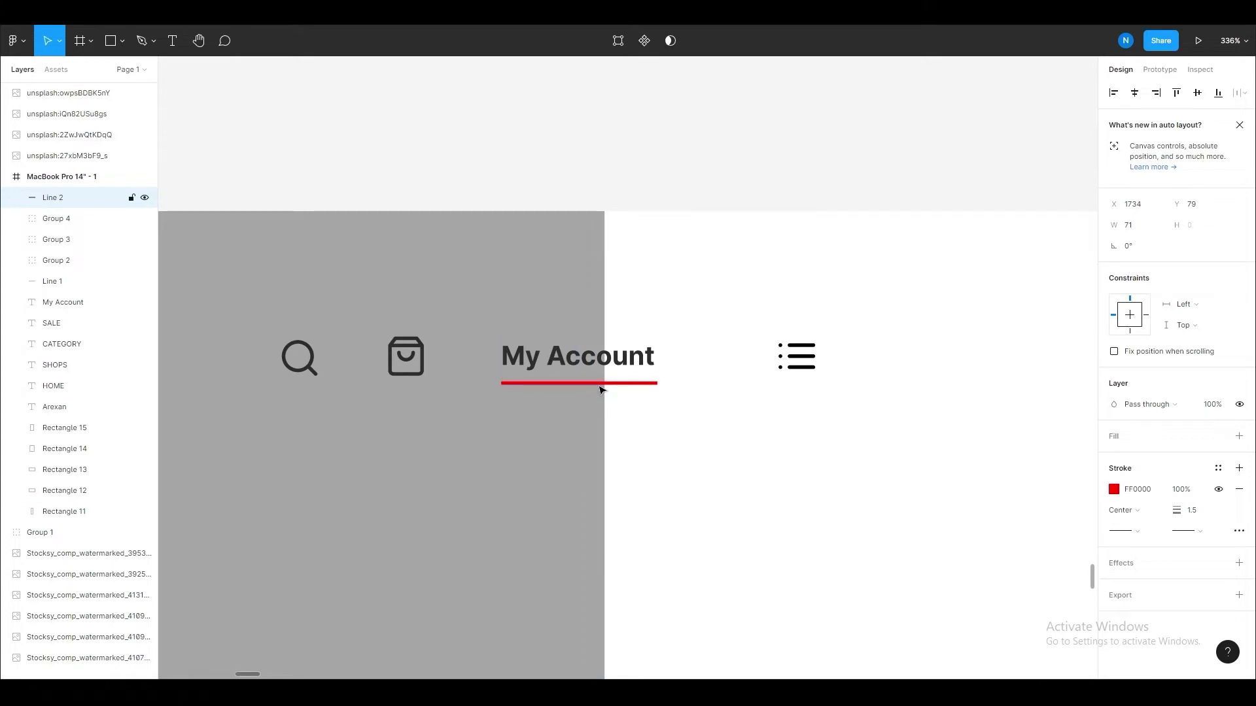
{"action": "scroll", "coordinate": [726, 163], "scroll_direction": "down", "scroll_amount": 3}
{"action": "scroll", "coordinate": [934, 392], "scroll_direction": "down", "scroll_amount": 5}
- Create a new frame sized 281 × 518
{"action": "left_click", "coordinate": [935, 392]}
{"action": "scroll", "coordinate": [956, 373], "scroll_direction": "down", "scroll_amount": 3}
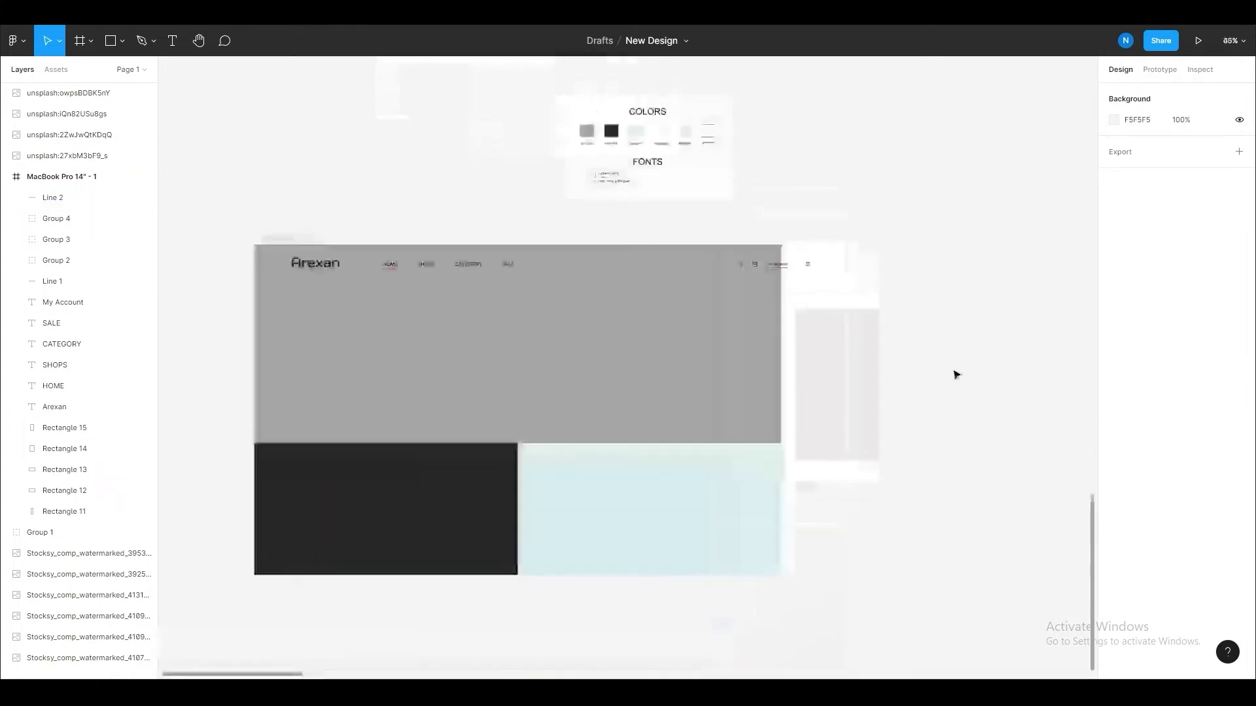
{"action": "left_click", "coordinate": [875, 398]}
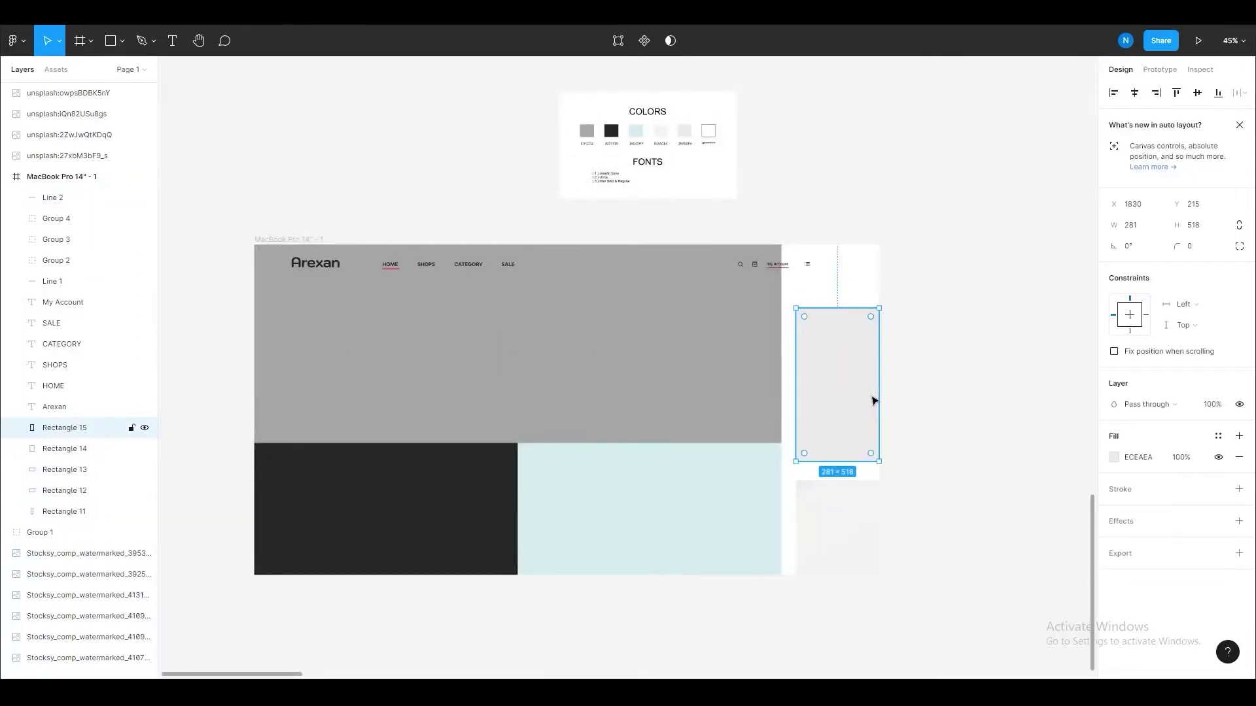
{"action": "left_click", "coordinate": [956, 364]}
{"action": "left_click", "coordinate": [1151, 200]}
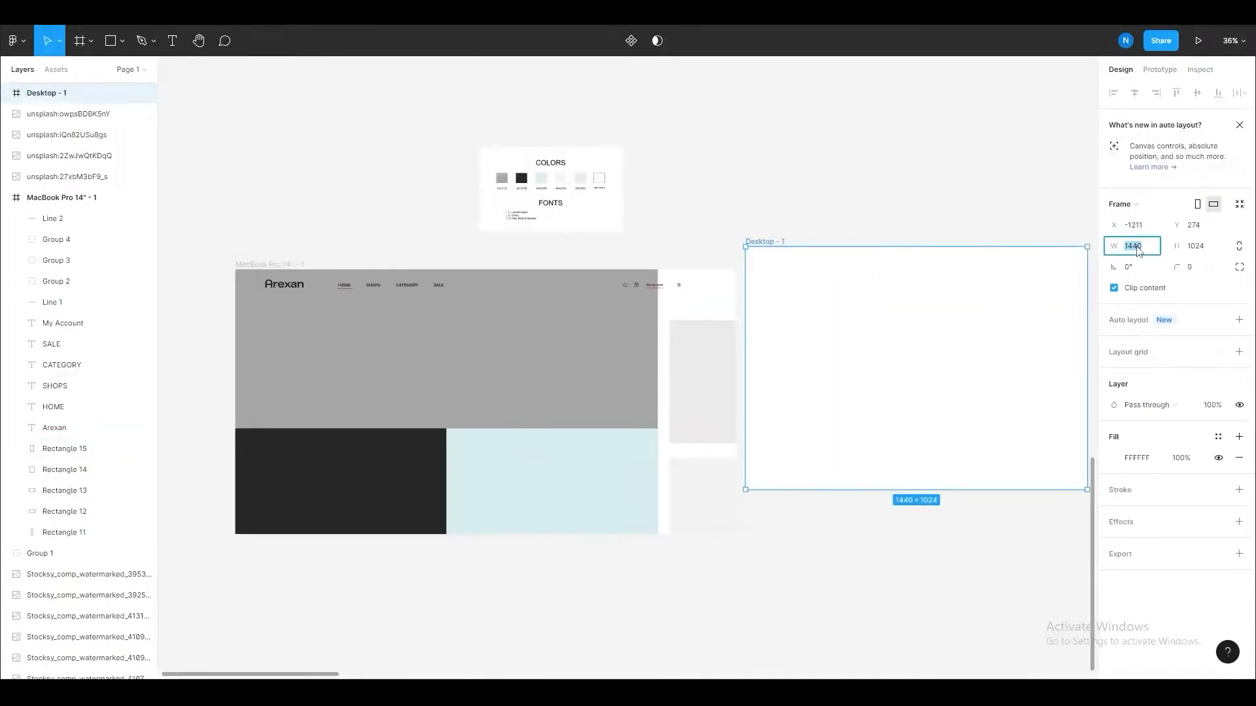
{"action": "key", "text": "Tab"}
{"action": "type", "text": "518"}
{"action": "key", "text": "Return"}
- Fill the new frame light grey ECEAEA and place it in the right strip beside the hero
{"action": "scroll", "coordinate": [736, 401], "scroll_direction": "up", "scroll_amount": 5}
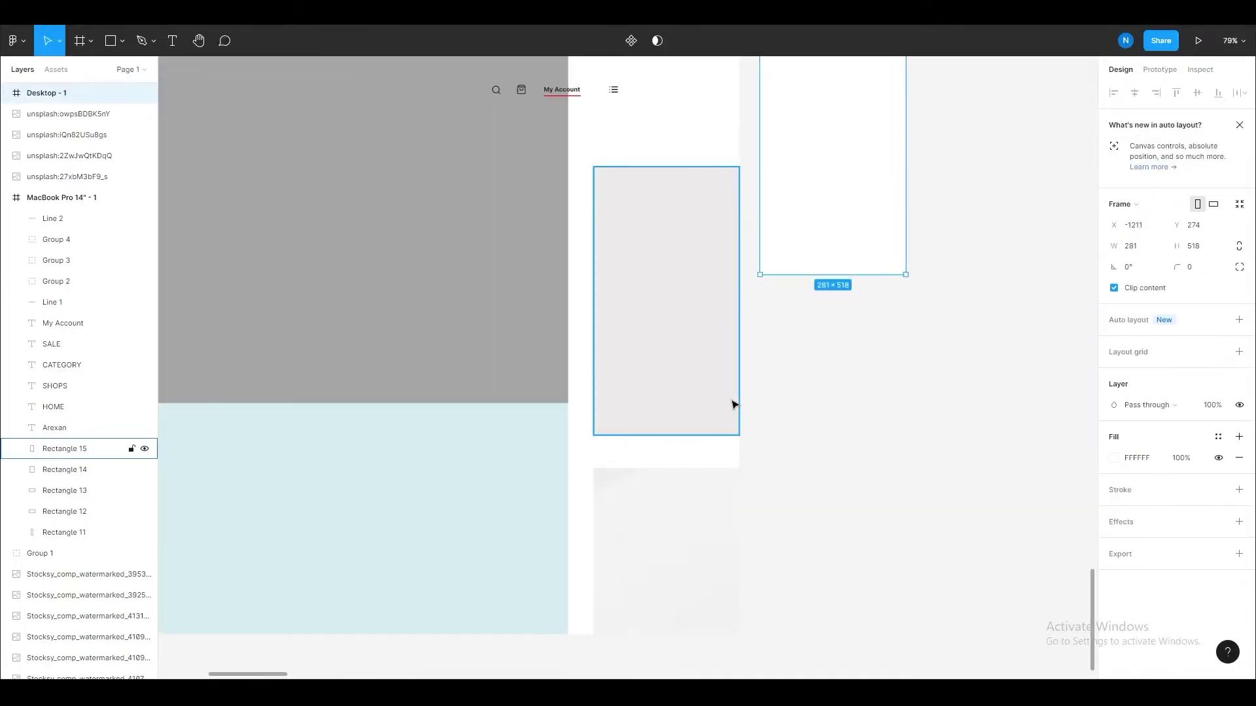
{"action": "left_click_drag", "start_coordinate": [859, 215], "coordinate": [755, 346]}
{"action": "left_click_drag", "start_coordinate": [679, 381], "coordinate": [850, 383]}
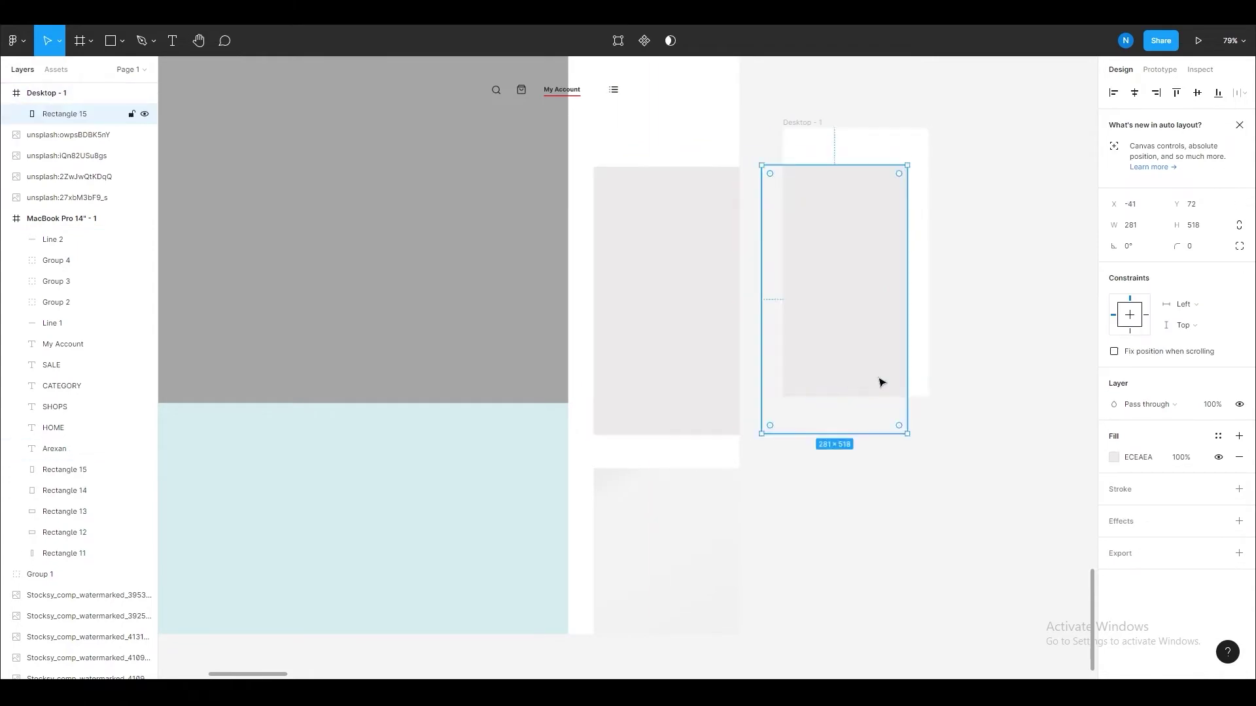
{"action": "key", "text": "ctrl+z"}
{"action": "key", "text": "ctrl+z"}
{"action": "key", "text": "ctrl+z"}
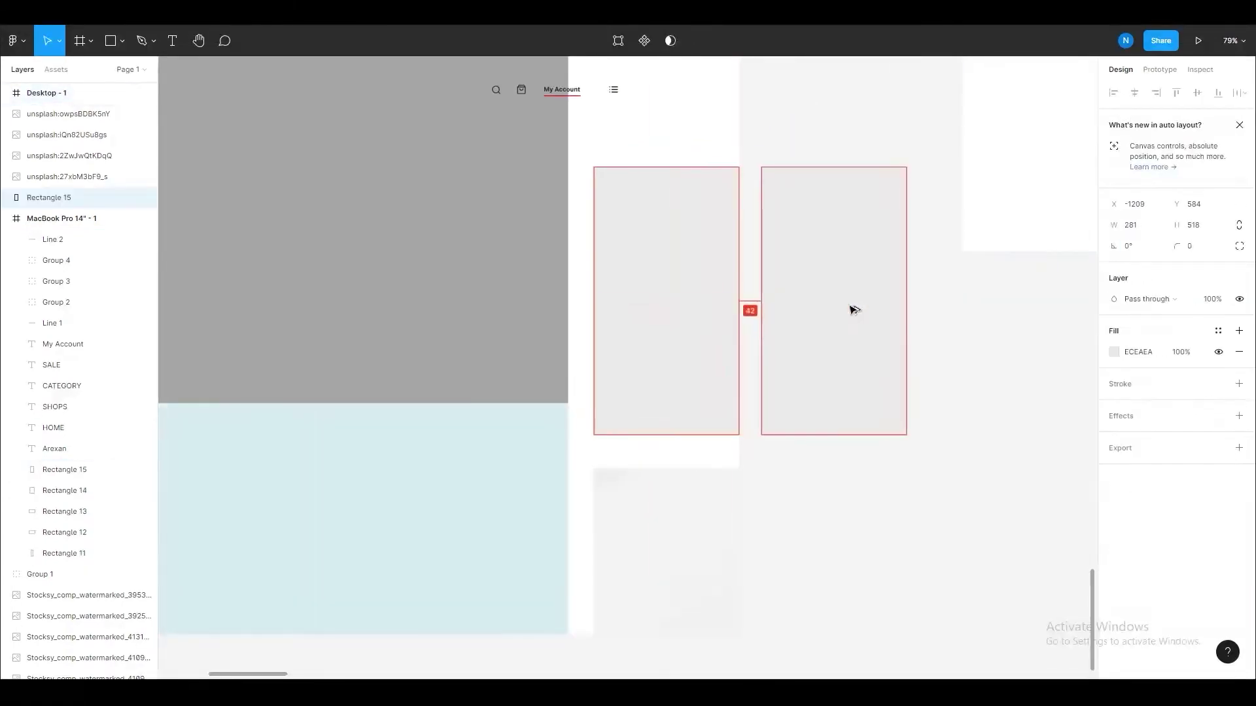
{"action": "key", "text": "ctrl+z"}
{"action": "key", "text": "ctrl+z"}
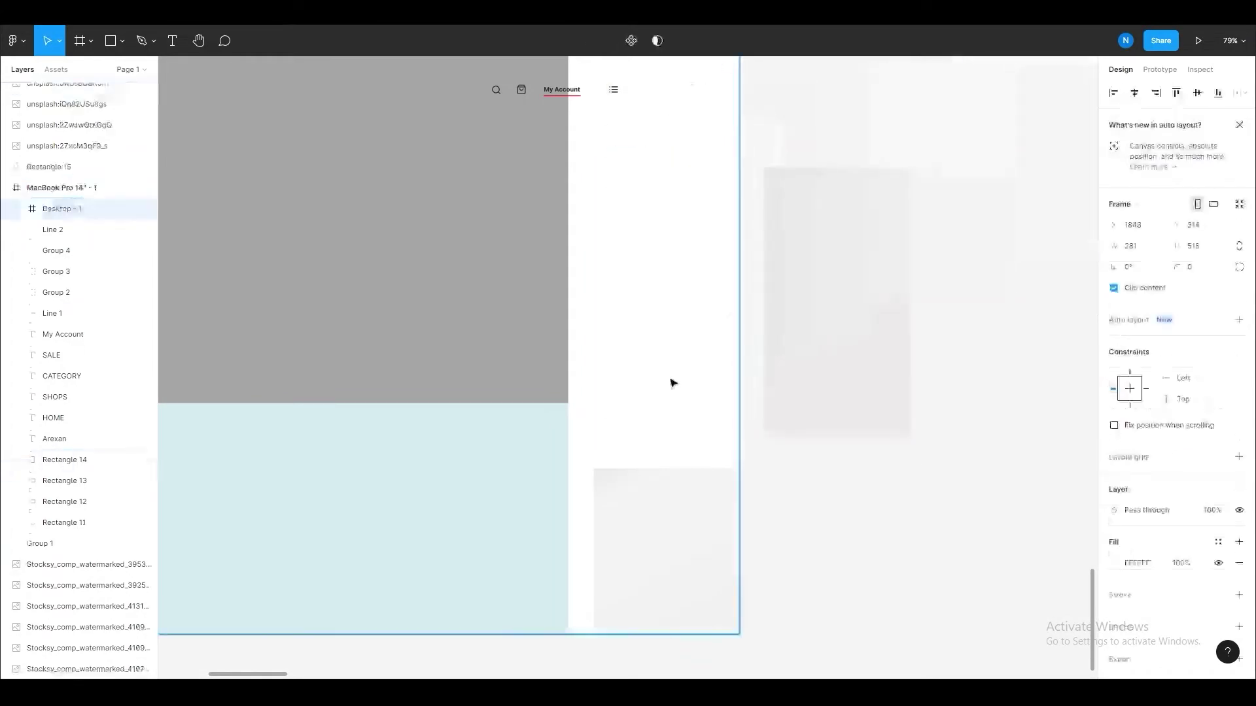
{"action": "left_click", "coordinate": [1114, 563]}
{"action": "left_click_drag", "start_coordinate": [692, 353], "coordinate": [682, 360]}
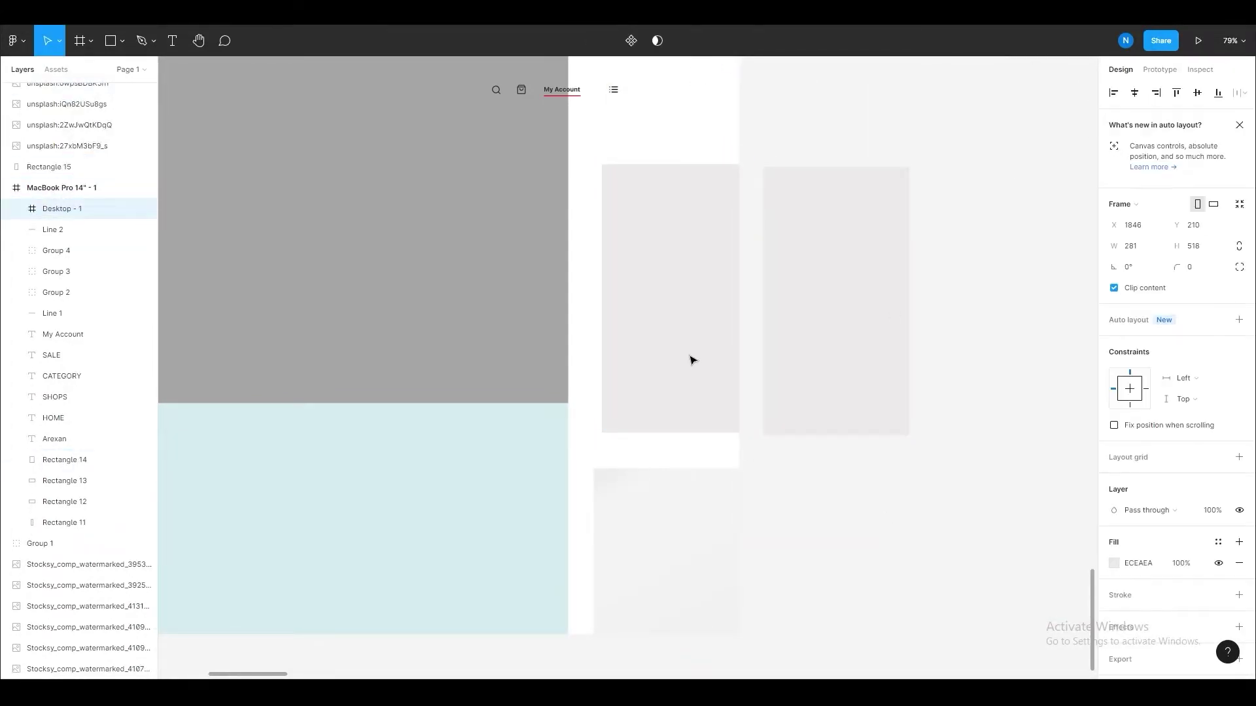
{"action": "key", "text": "Escape"}
- Delete the leftover grey Rectangle 15
{"action": "scroll", "coordinate": [858, 505], "scroll_direction": "up", "scroll_amount": 2}
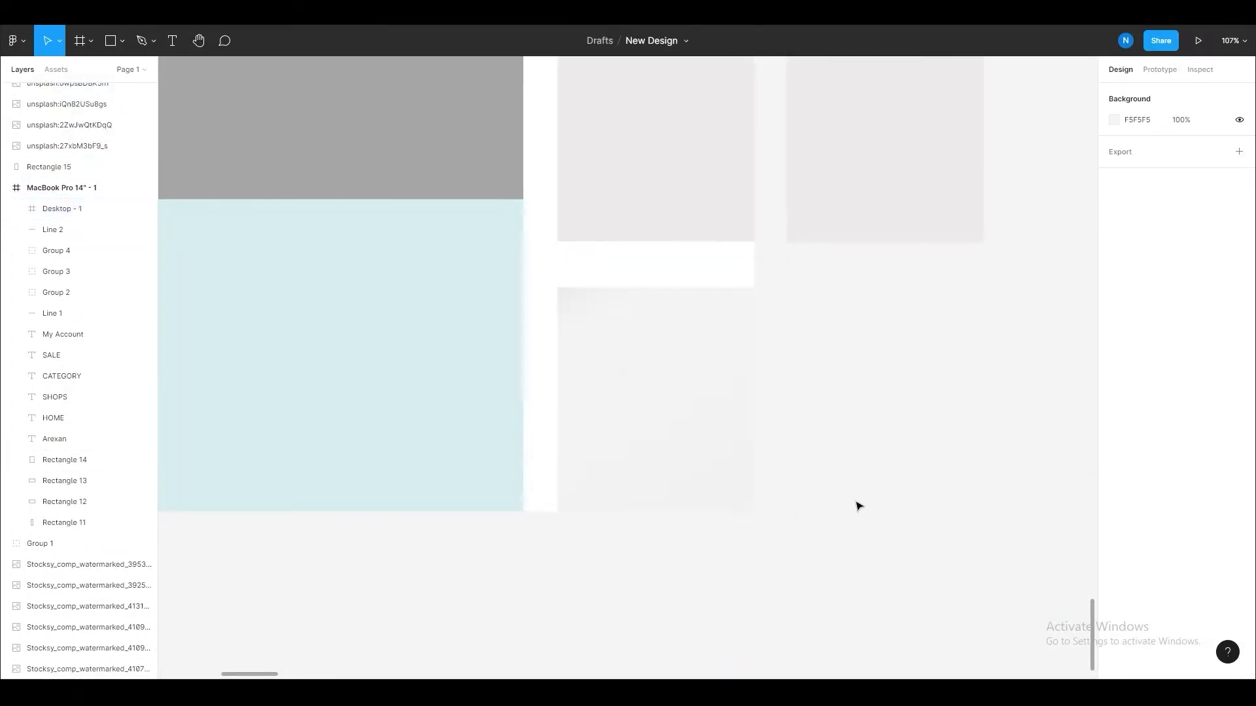
{"action": "scroll", "coordinate": [788, 320], "scroll_direction": "down", "scroll_amount": 4}
{"action": "scroll", "coordinate": [846, 493], "scroll_direction": "down", "scroll_amount": 3}
{"action": "left_click", "coordinate": [902, 354]}
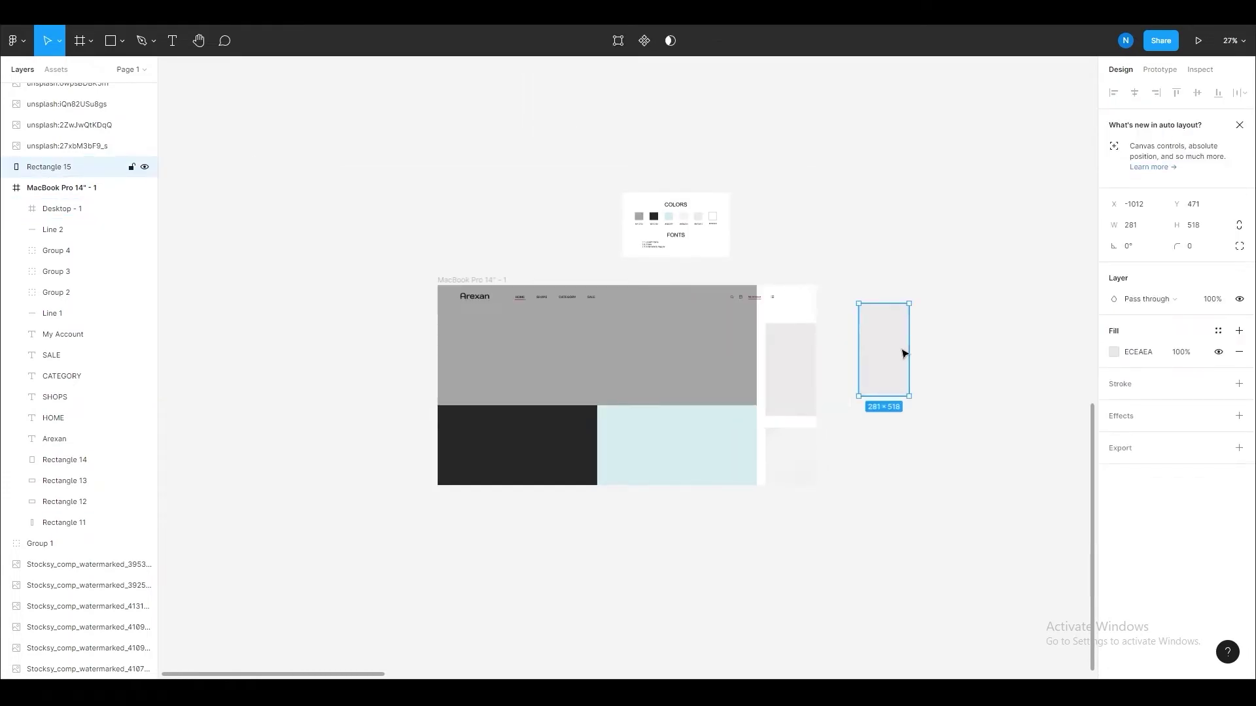
{"action": "key", "text": "Delete"}
- Move a model photo inside the page frame
{"action": "scroll", "coordinate": [897, 513], "scroll_direction": "down", "scroll_amount": 5}
{"action": "left_click_drag", "start_coordinate": [1050, 275], "coordinate": [839, 434]}
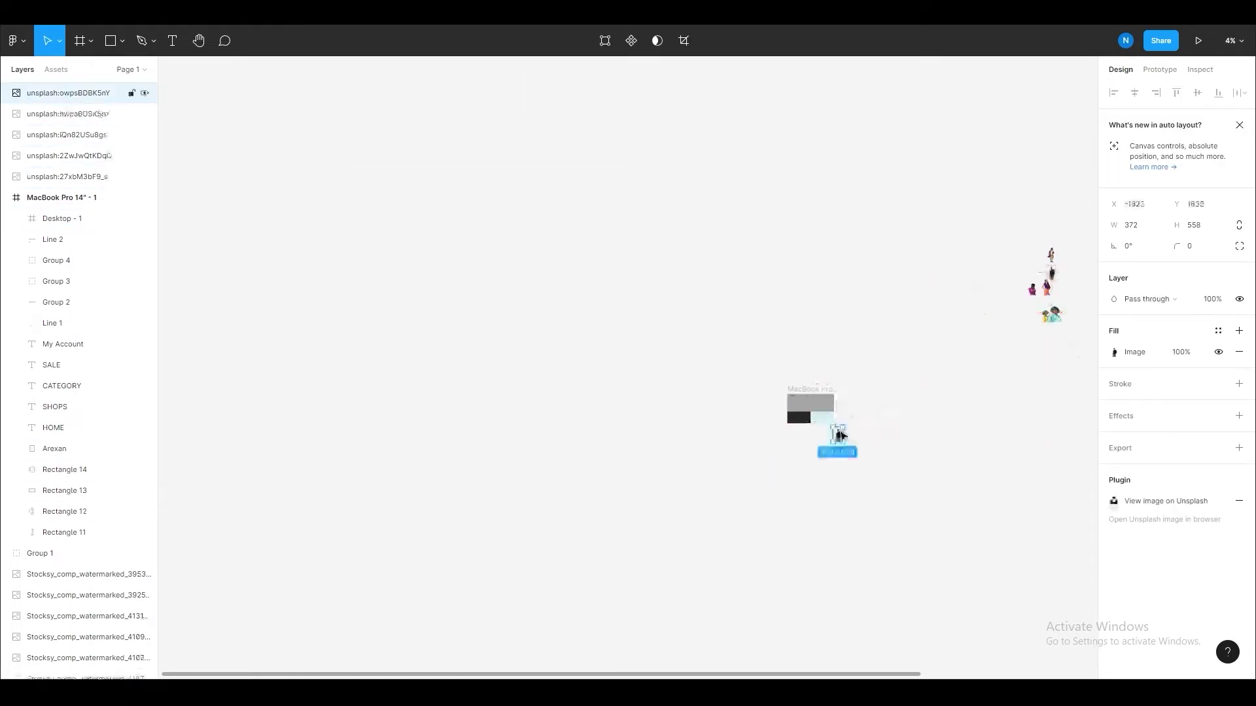
{"action": "scroll", "coordinate": [883, 449], "scroll_direction": "up", "scroll_amount": 5}
{"action": "mouse_move", "coordinate": [737, 418]}
{"action": "left_mouse_down"}
{"action": "mouse_move", "coordinate": [678, 268]}
{"action": "mouse_move", "coordinate": [844, 275]}
{"action": "left_mouse_up"}
{"action": "scroll", "coordinate": [654, 392], "scroll_direction": "up", "scroll_amount": 1}
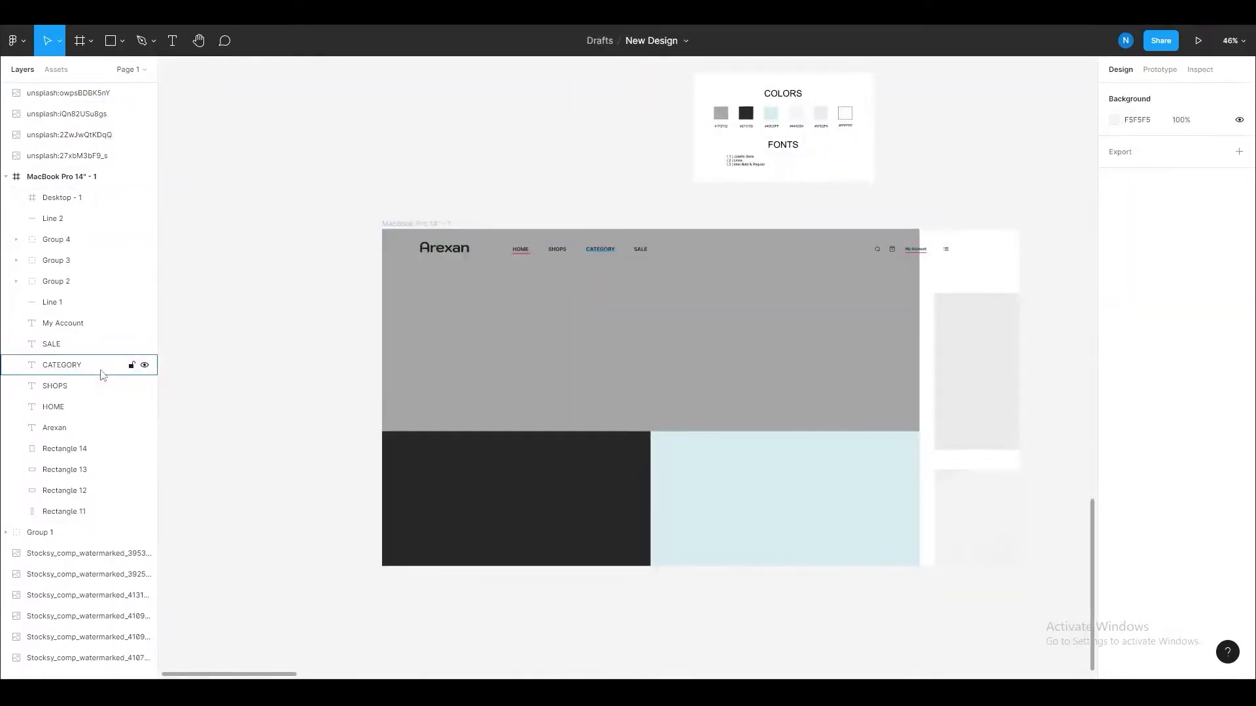
- Insert Facebook, Instagram and Twitter icons with the Feather Icons plugin
{"action": "scroll", "coordinate": [602, 351], "scroll_direction": "down", "scroll_amount": 3}
{"action": "scroll", "coordinate": [319, 419], "scroll_direction": "up", "scroll_amount": 3}
{"action": "right_click", "coordinate": [328, 422]}
{"action": "mouse_move", "coordinate": [365, 501]}
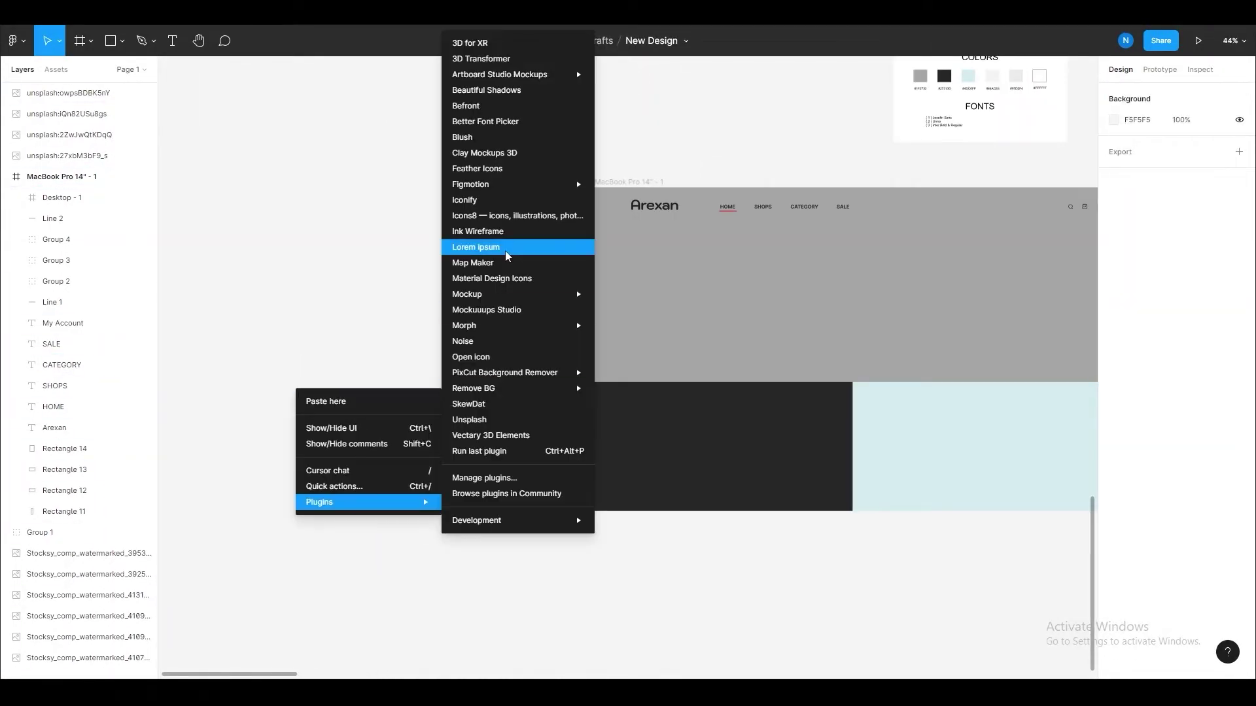
{"action": "left_click", "coordinate": [497, 126]}
{"action": "type", "text": "fac"}
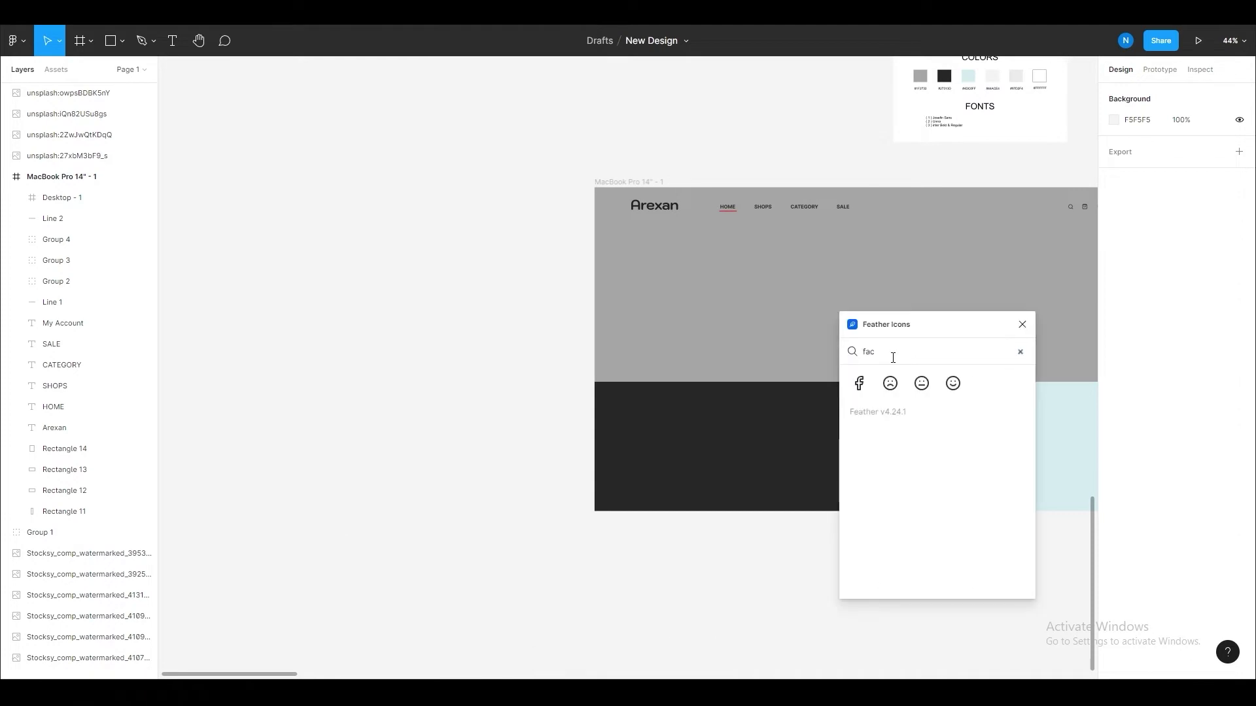
{"action": "left_click", "coordinate": [858, 384]}
{"action": "double_click", "coordinate": [870, 352]}
{"action": "type", "text": "inst"}
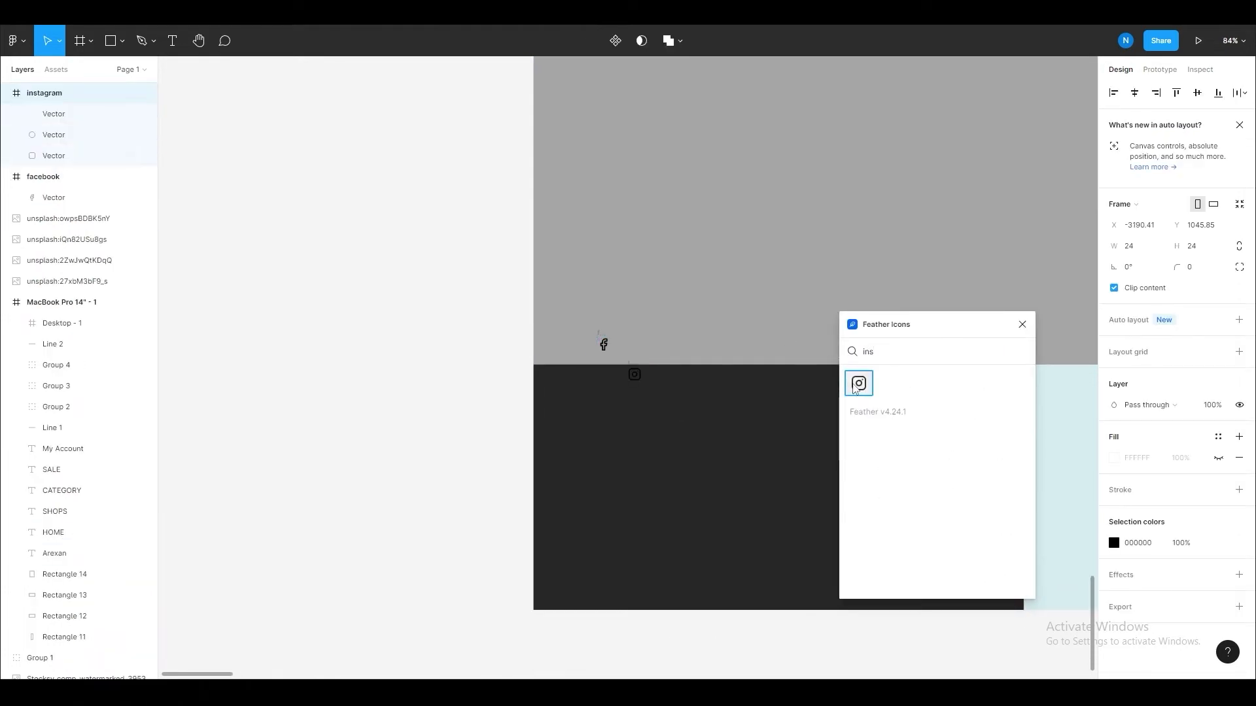
{"action": "left_click", "coordinate": [858, 383]}
{"action": "left_click_drag", "start_coordinate": [889, 383], "coordinate": [647, 389]}
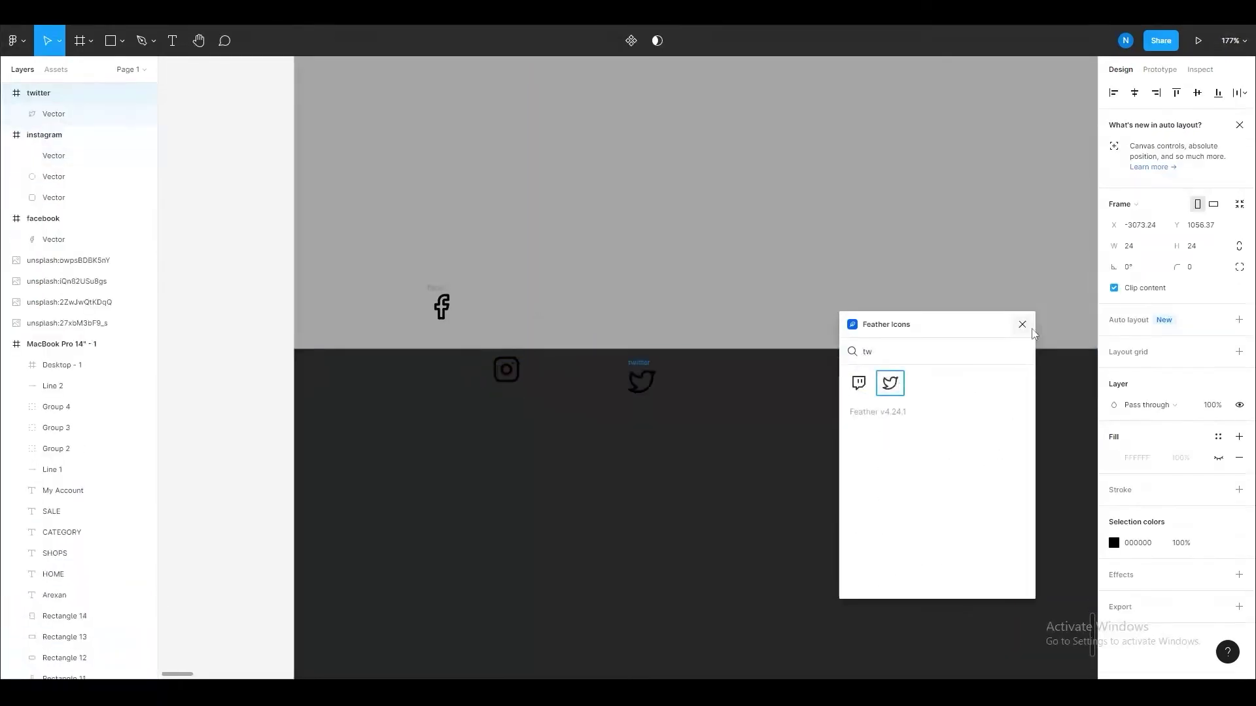
- Move the icons into the page frame, removing empty wrappers and grouping the Instagram parts
{"action": "left_click_drag", "start_coordinate": [450, 314], "coordinate": [399, 223]}
{"action": "left_click_drag", "start_coordinate": [431, 157], "coordinate": [480, 179]}
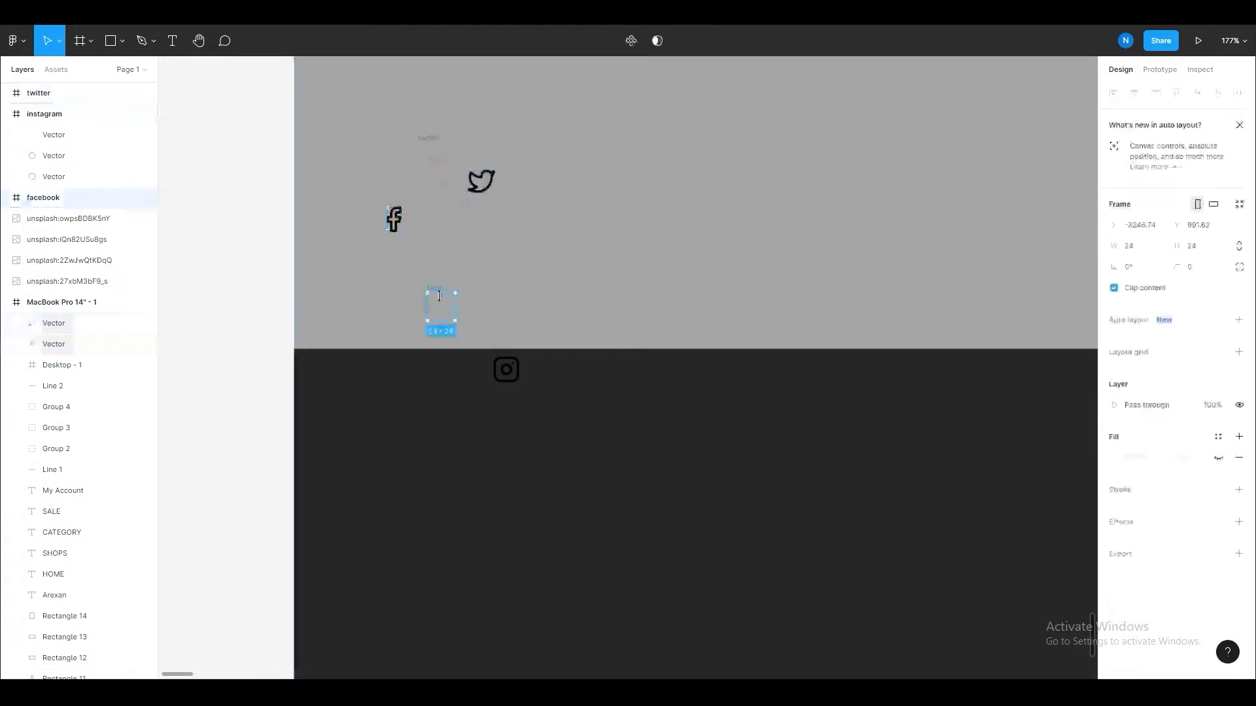
{"action": "key", "text": "Delete"}
{"action": "scroll", "coordinate": [517, 361], "scroll_direction": "up", "scroll_amount": 5}
{"action": "mouse_move", "coordinate": [517, 362]}
{"action": "left_mouse_down"}
{"action": "mouse_move", "coordinate": [513, 398]}
{"action": "mouse_move", "coordinate": [395, 237]}
{"action": "left_mouse_up"}
{"action": "key", "text": "ctrl+g"}
{"action": "key", "text": "Delete"}
- Stack Facebook, Instagram and Twitter in an evenly spaced vertical column with 52 spacing
{"action": "scroll", "coordinate": [622, 409], "scroll_direction": "down", "scroll_amount": 3}
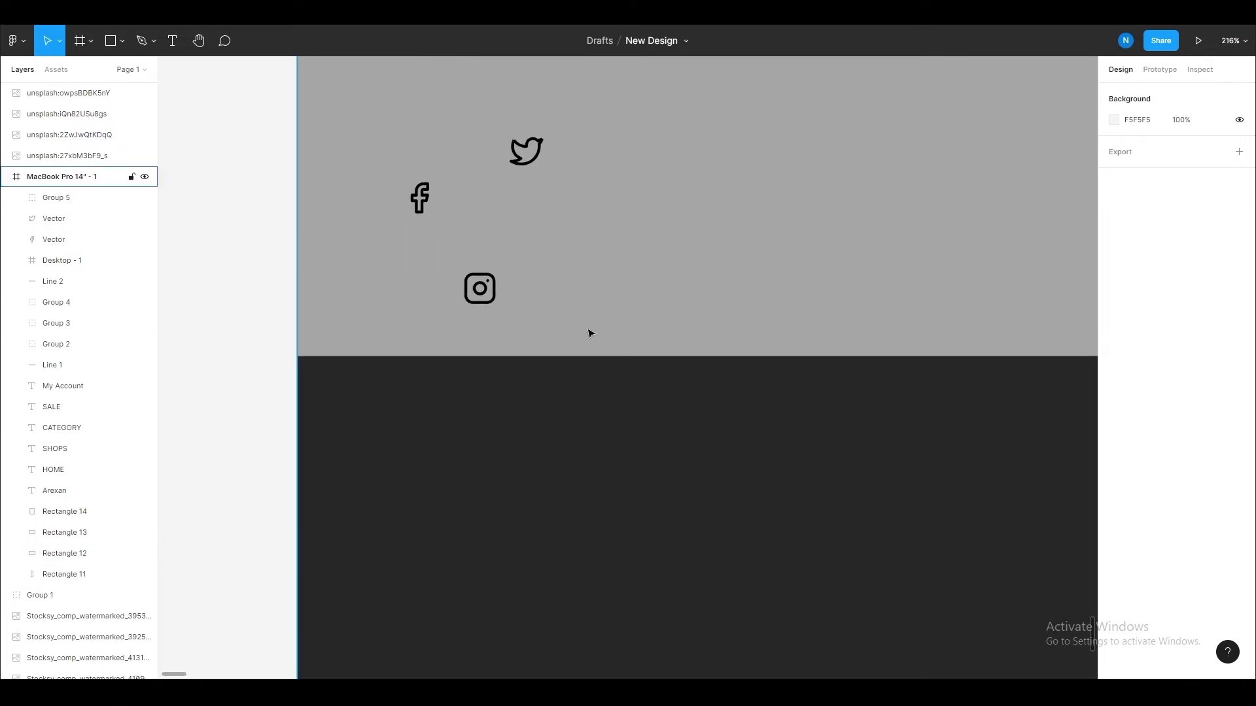
{"action": "scroll", "coordinate": [588, 334], "scroll_direction": "down", "scroll_amount": 3}
{"action": "left_click", "coordinate": [511, 279]}
{"action": "scroll", "coordinate": [490, 333], "scroll_direction": "up", "scroll_amount": 2}
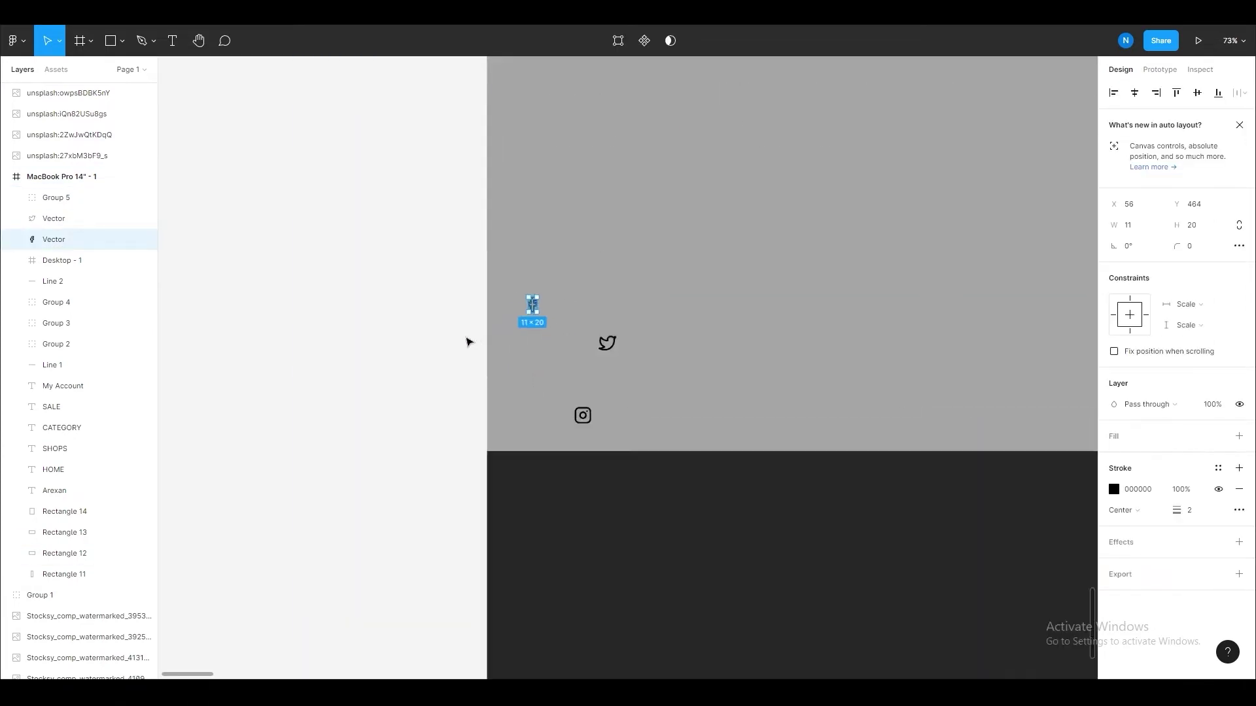
{"action": "scroll", "coordinate": [499, 356], "scroll_direction": "up", "scroll_amount": 2}
{"action": "scroll", "coordinate": [504, 353], "scroll_direction": "up", "scroll_amount": 3}
{"action": "left_click_drag", "start_coordinate": [752, 508], "coordinate": [646, 387]}
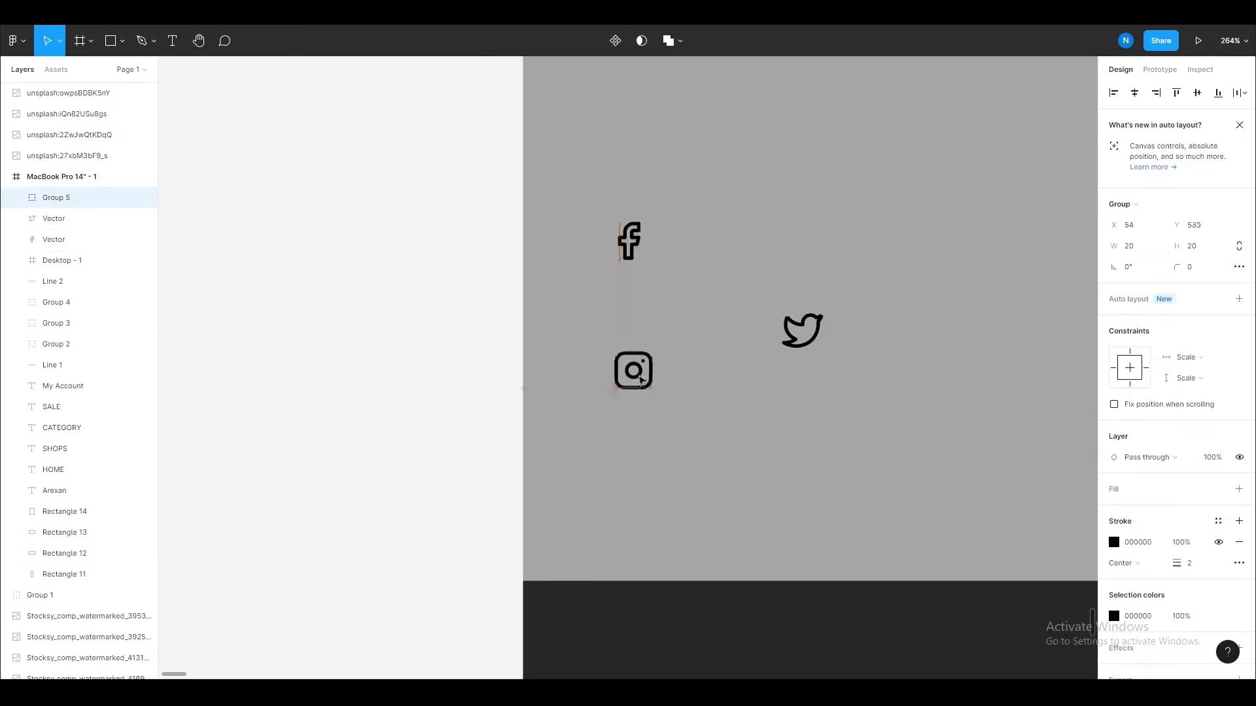
{"action": "left_click_drag", "start_coordinate": [795, 343], "coordinate": [626, 501]}
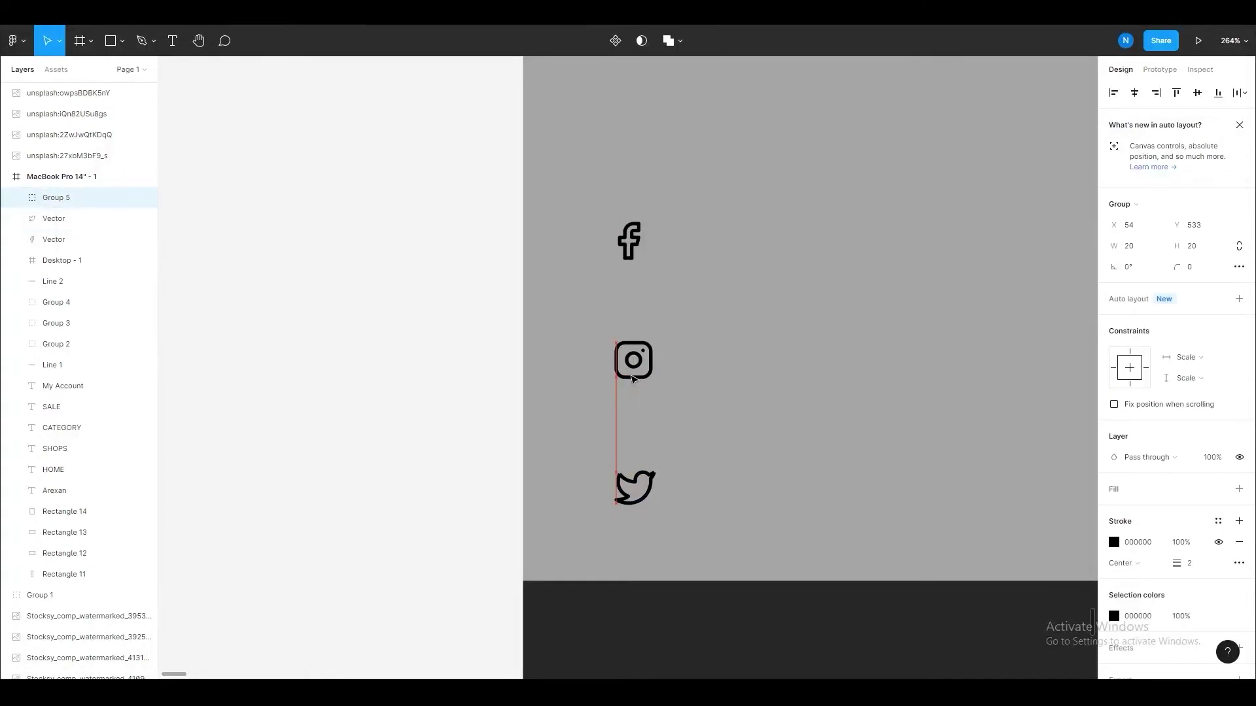
{"action": "left_click_drag", "start_coordinate": [633, 390], "coordinate": [633, 384]}
{"action": "left_click", "coordinate": [54, 240], "text": "shift"}
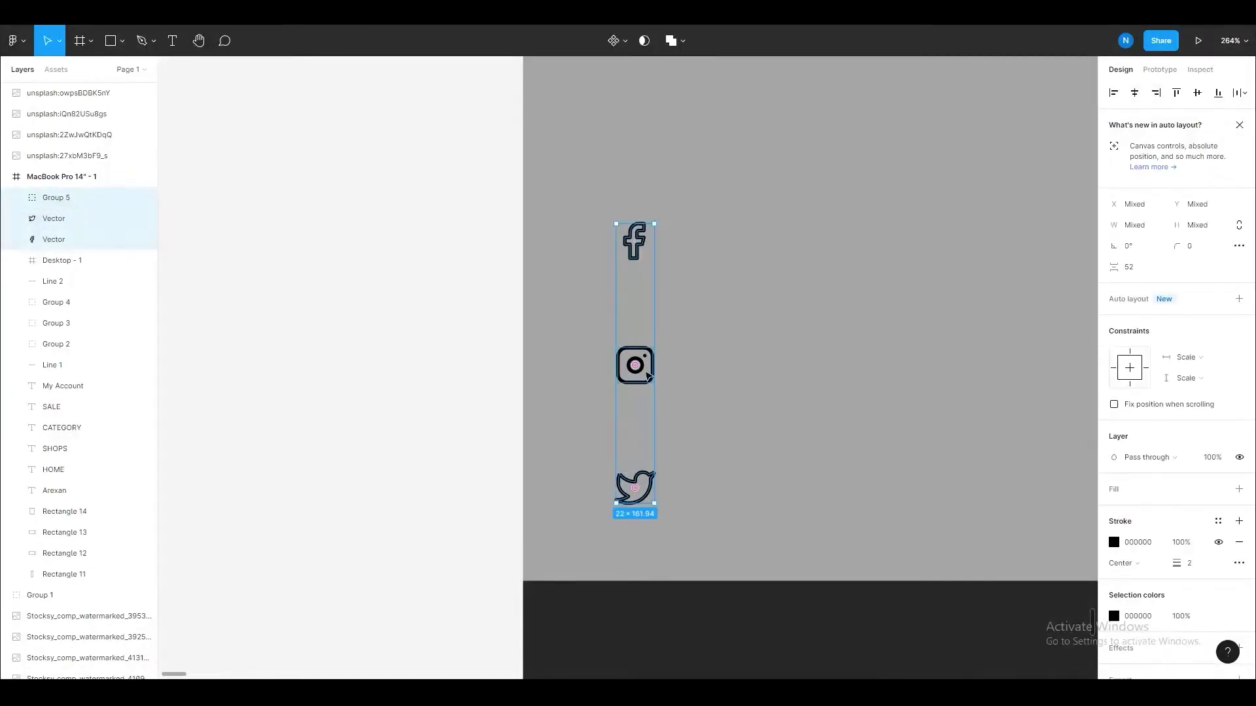
{"action": "scroll", "coordinate": [367, 426], "scroll_direction": "down", "scroll_amount": 5}
{"action": "left_click", "coordinate": [328, 462]}
{"action": "scroll", "coordinate": [406, 440], "scroll_direction": "up", "scroll_amount": 2}
{"action": "scroll", "coordinate": [406, 425], "scroll_direction": "up", "scroll_amount": 5}
{"action": "left_click", "coordinate": [563, 178]}
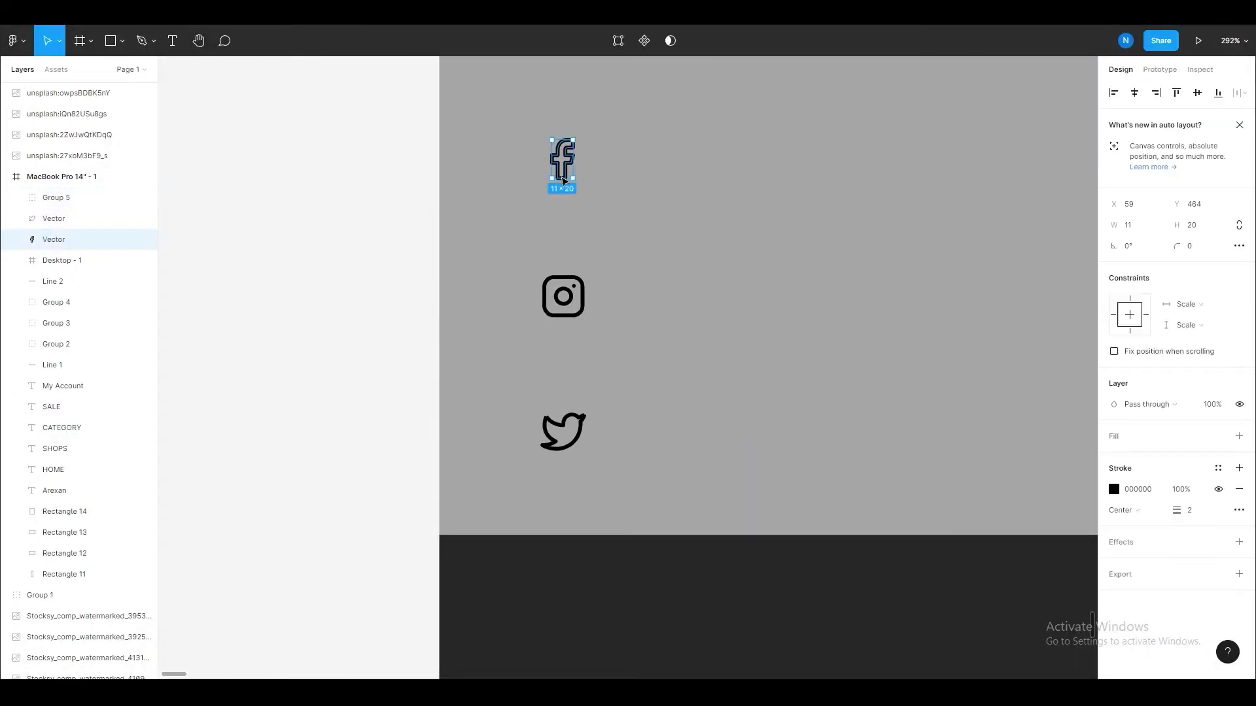
- Give all three social icons a dark grey 212121 stroke
{"action": "left_click", "coordinate": [564, 296]}
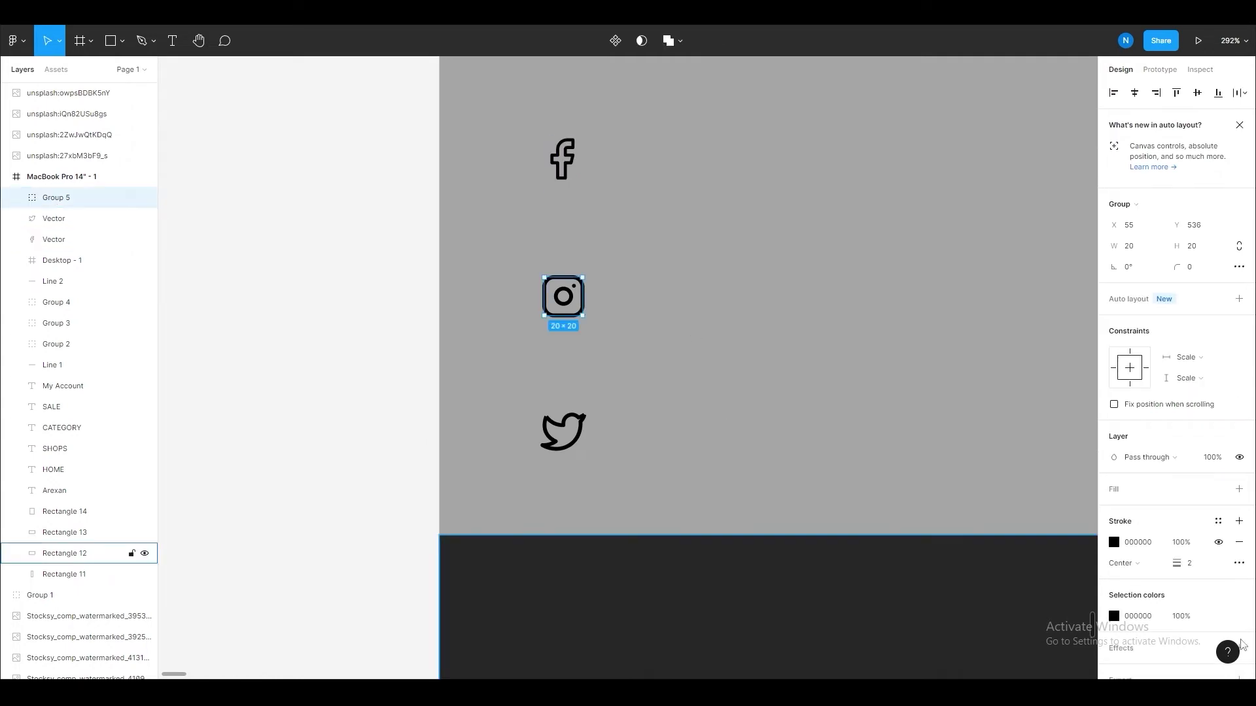
{"action": "left_click", "coordinate": [1184, 563]}
{"action": "left_click", "coordinate": [577, 445]}
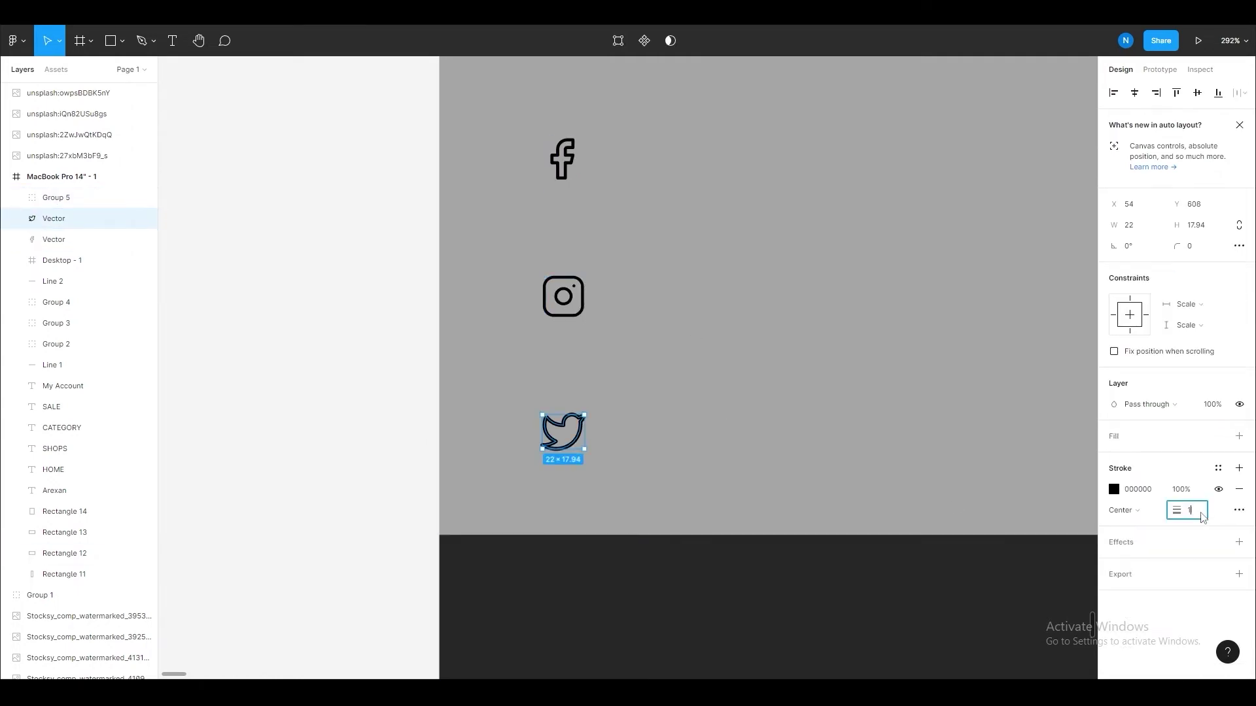
{"action": "key", "text": "Tab"}
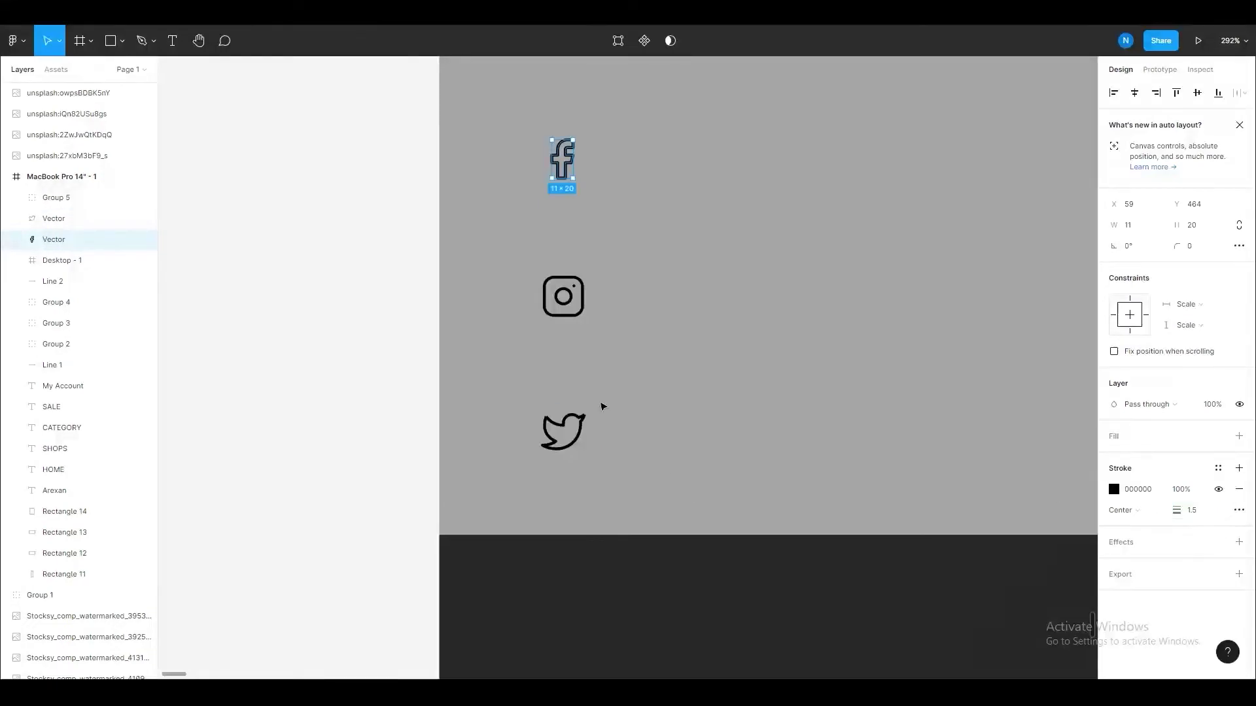
{"action": "left_click", "coordinate": [579, 317], "text": "shift"}
{"action": "left_click", "coordinate": [563, 432], "text": "shift"}
{"action": "left_click", "coordinate": [1114, 543]}
{"action": "left_click", "coordinate": [1042, 625]}
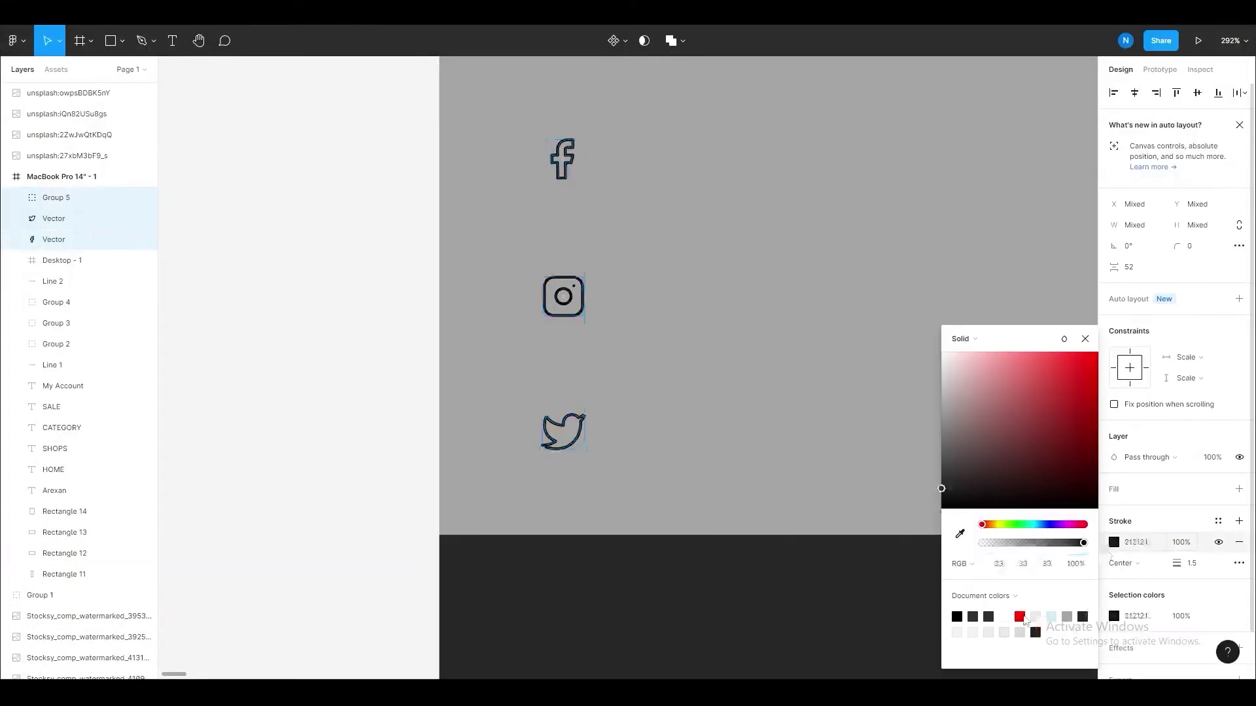
{"action": "left_click", "coordinate": [568, 398]}
{"action": "left_click", "coordinate": [406, 485]}
- Remove the Twitter icon's stroke and fill it dark grey 262626
{"action": "scroll", "coordinate": [406, 485], "scroll_direction": "down", "scroll_amount": 5, "text": "ctrl"}
{"action": "scroll", "coordinate": [403, 502], "scroll_direction": "down", "scroll_amount": 5, "text": "ctrl"}
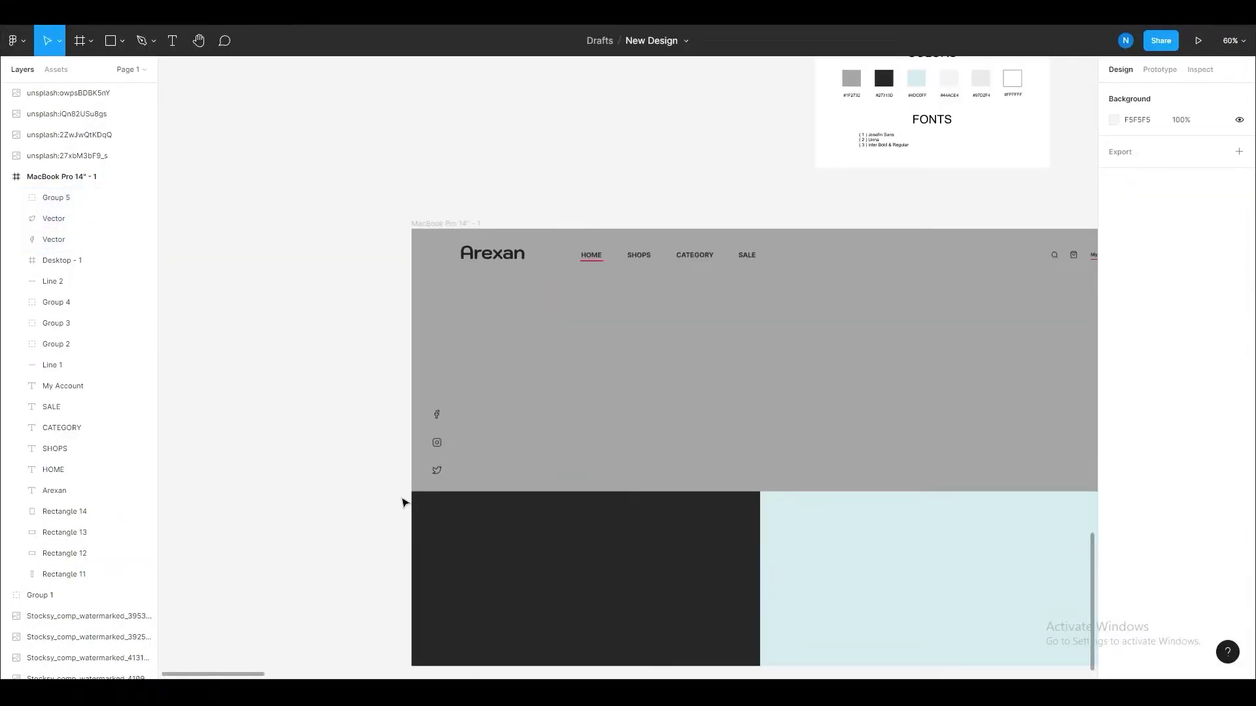
{"action": "left_click", "coordinate": [437, 470]}
{"action": "left_click", "coordinate": [1239, 510]}
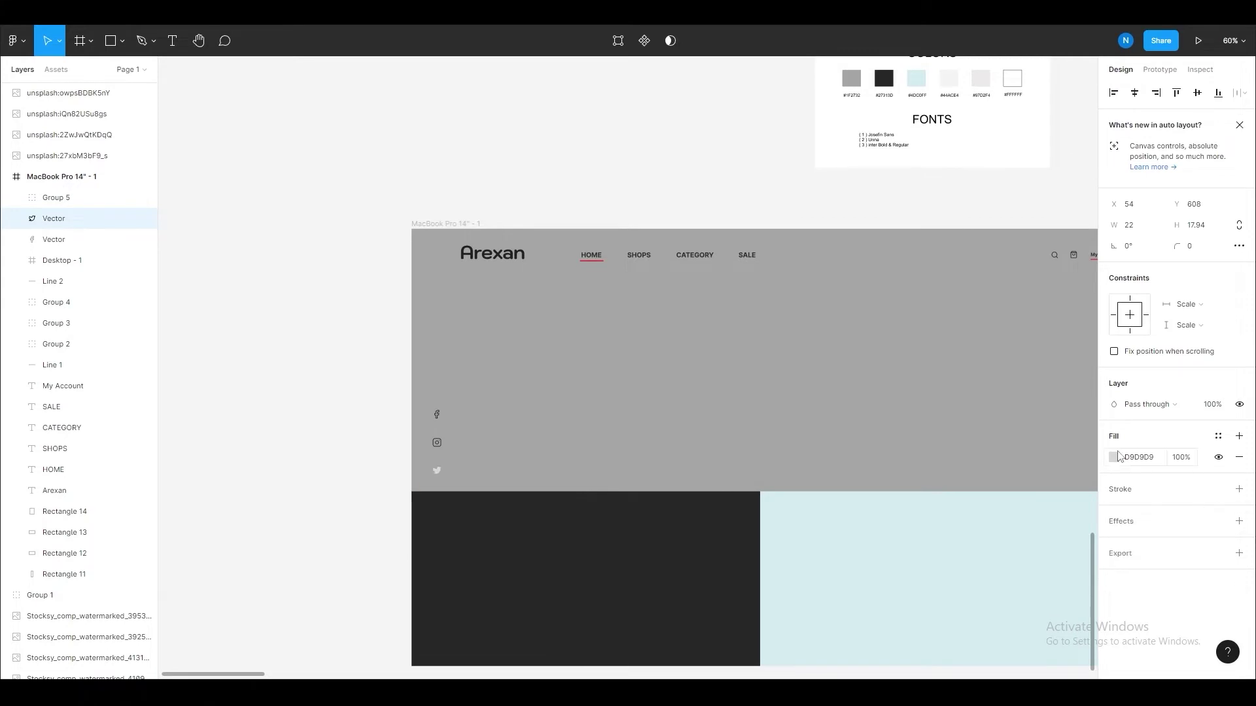
{"action": "left_click", "coordinate": [1113, 458]}
{"action": "left_click", "coordinate": [987, 618]}
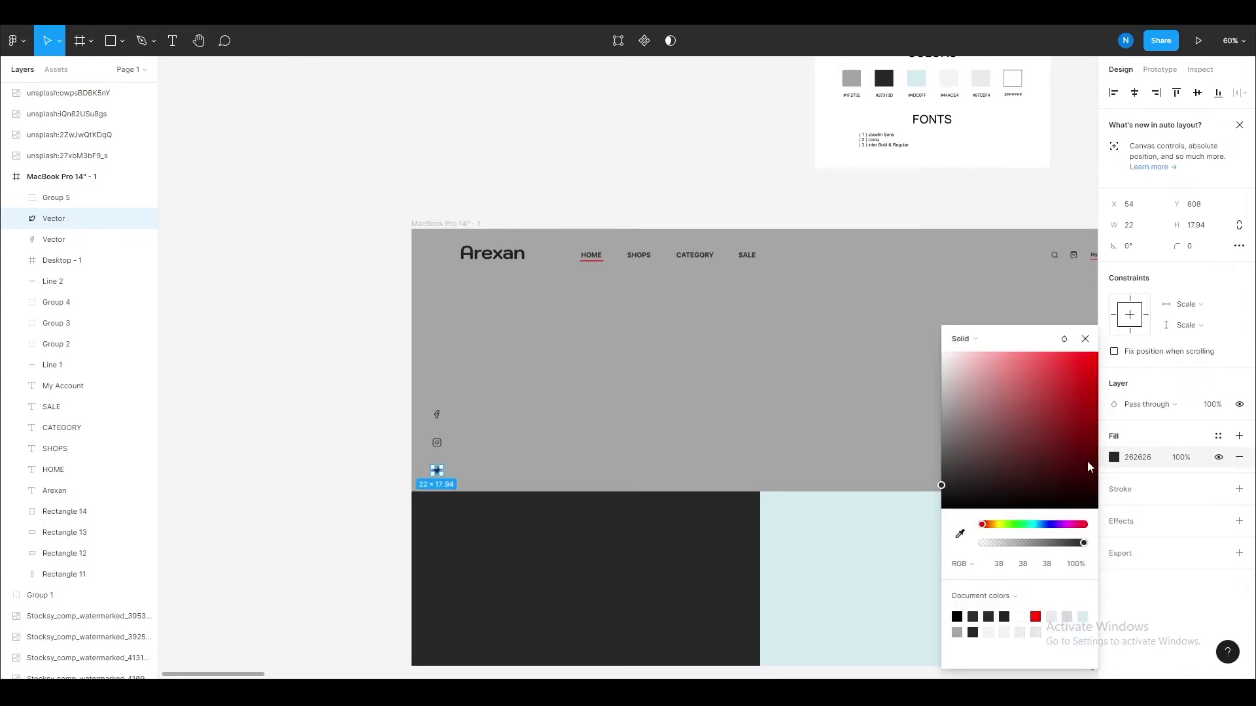
{"action": "left_click", "coordinate": [1085, 338]}
- Remove the Facebook icon's stroke and give it a dark fill sampled from the canvas
{"action": "left_click", "coordinate": [437, 414]}
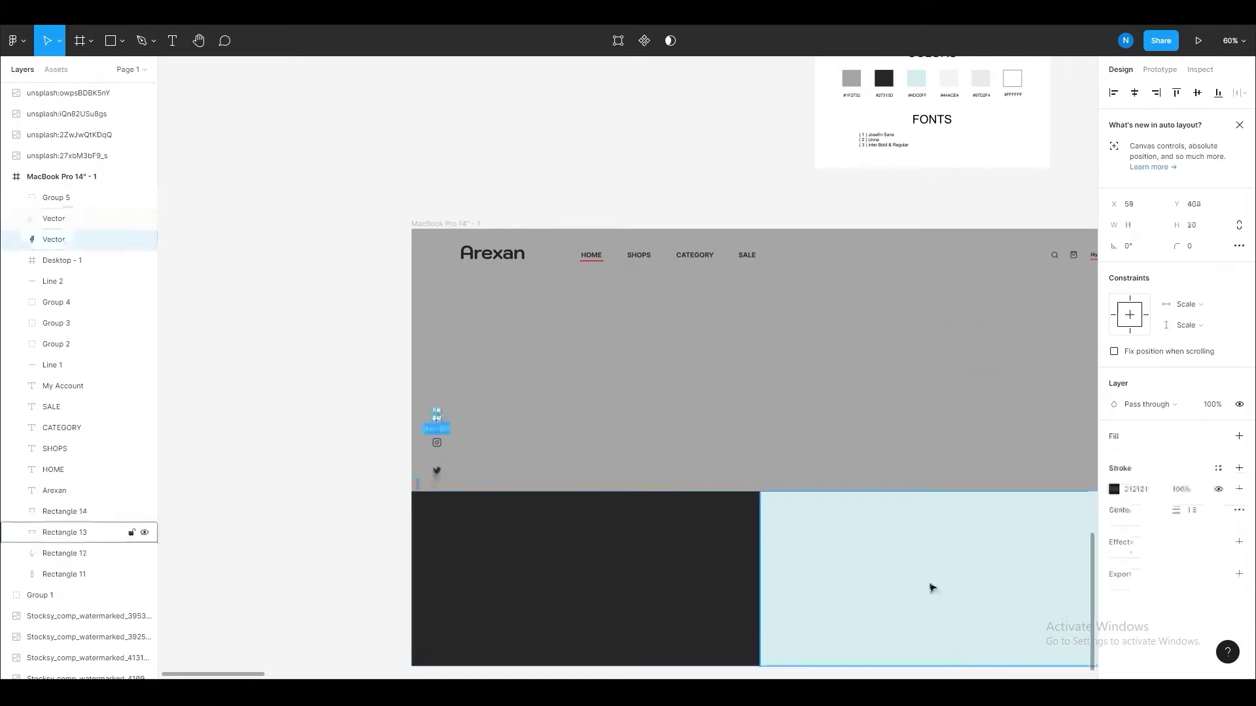
{"action": "left_click", "coordinate": [1239, 511]}
{"action": "left_click", "coordinate": [1114, 457]}
{"action": "left_click", "coordinate": [960, 534]}
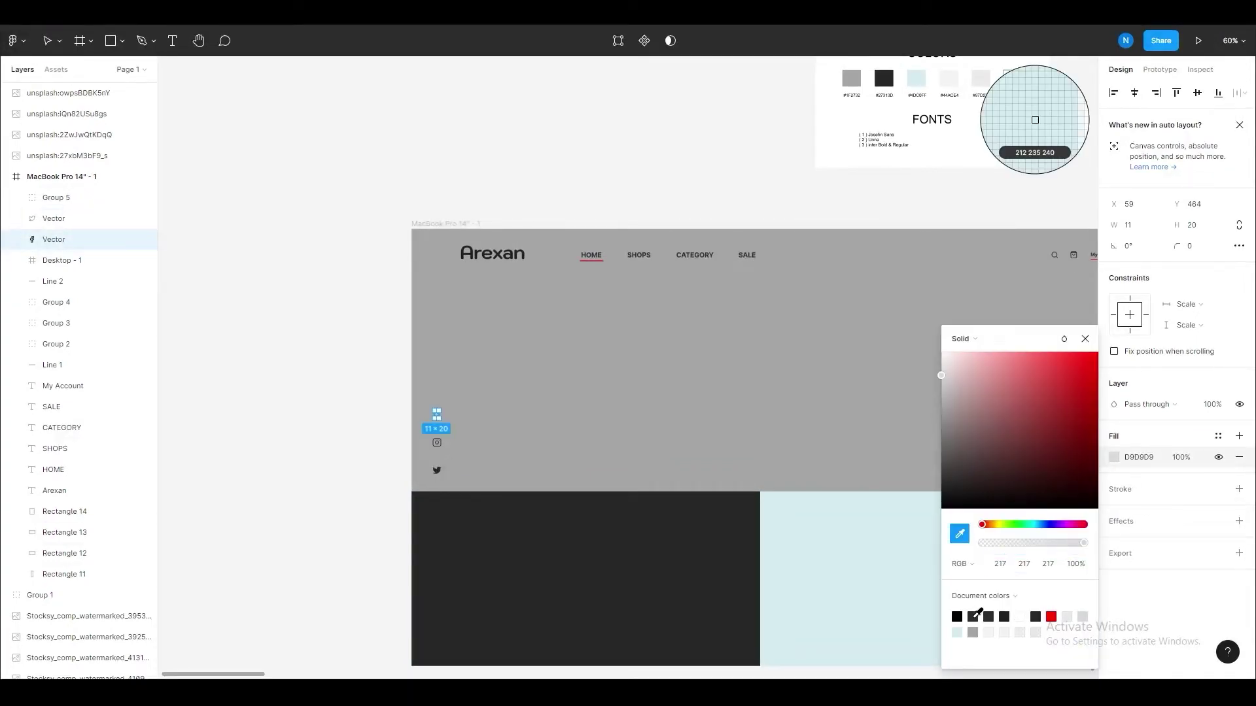
{"action": "key", "text": "Escape"}
{"action": "left_click", "coordinate": [322, 517]}
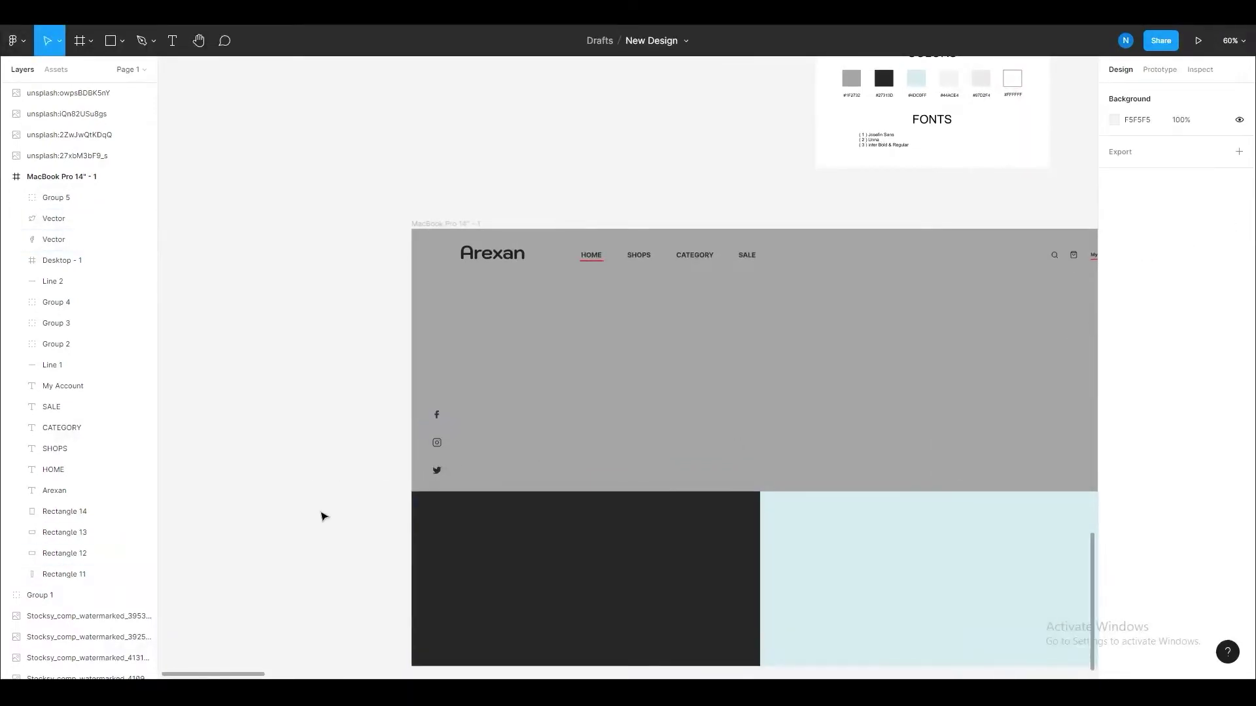
{"action": "left_click", "coordinate": [437, 445]}
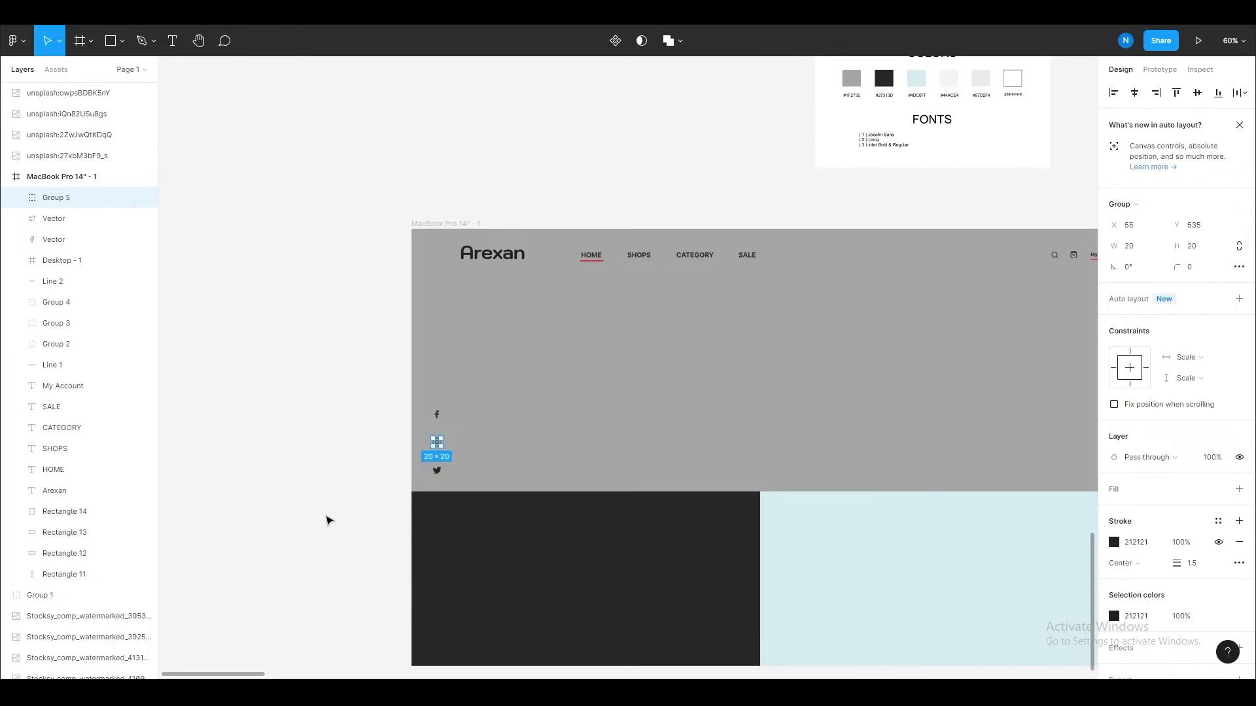
{"action": "left_click", "coordinate": [327, 520]}
{"action": "scroll", "coordinate": [413, 541], "scroll_direction": "down", "scroll_amount": 5}
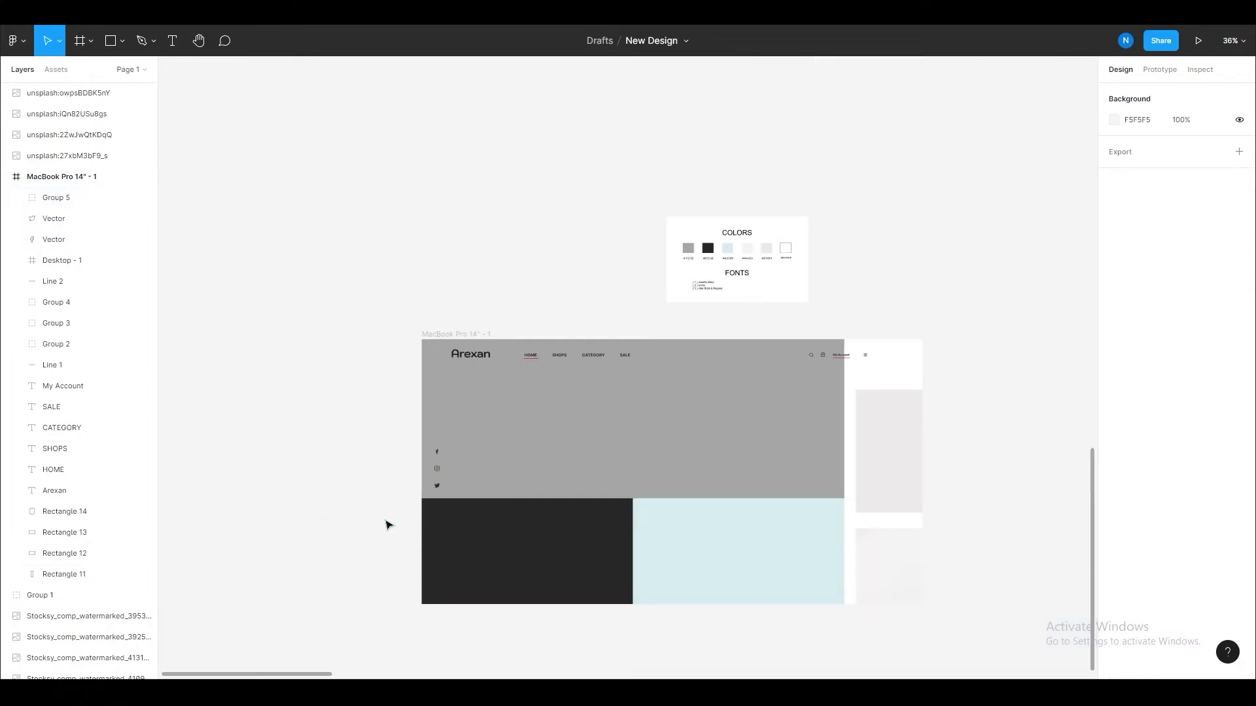
{"action": "scroll", "coordinate": [506, 415], "scroll_direction": "up", "scroll_amount": 5}
{"action": "scroll", "coordinate": [543, 366], "scroll_direction": "down", "scroll_amount": 3}
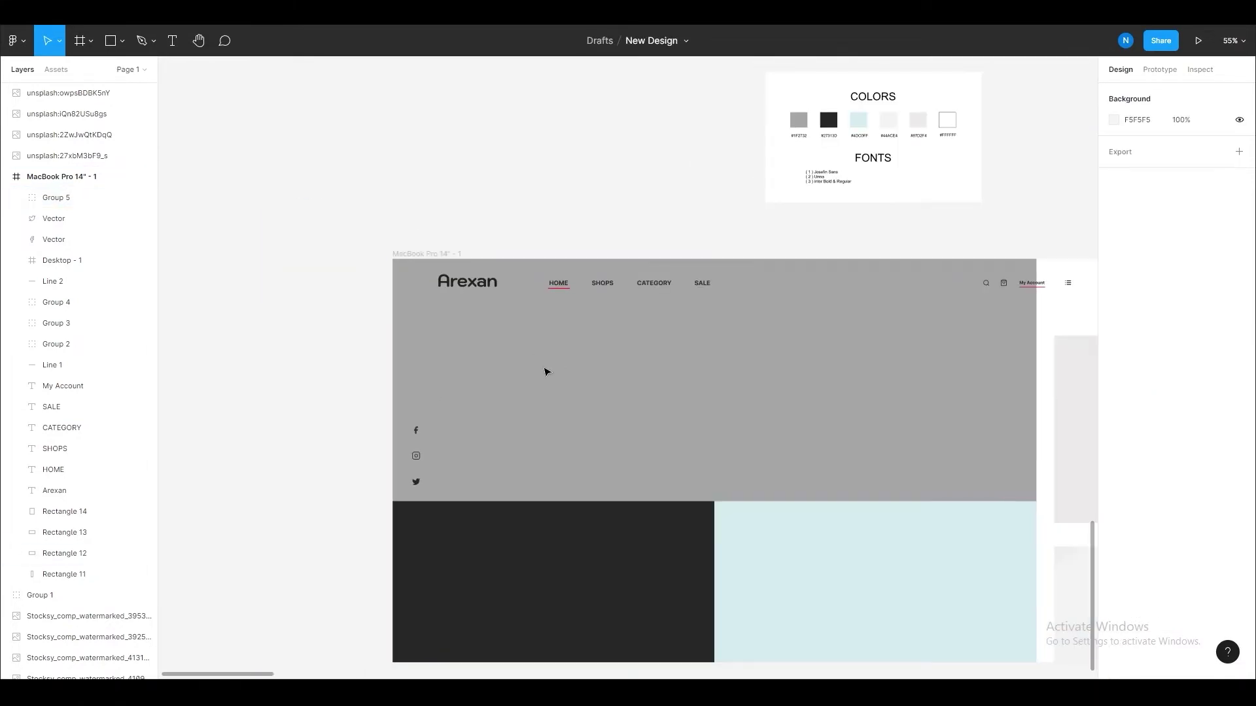
- Draw a new frame box in the hero area with the column layout grid shown
{"action": "key", "text": "f"}
{"action": "left_click_drag", "start_coordinate": [494, 353], "coordinate": [554, 380]}
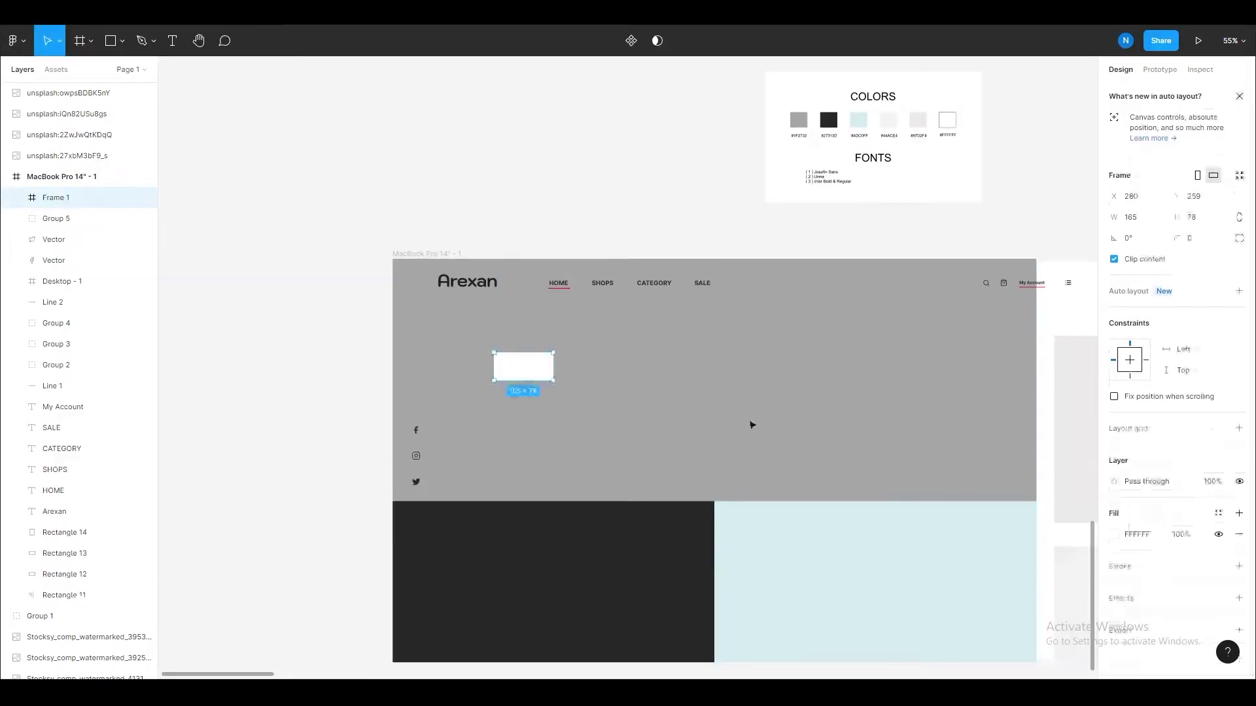
{"action": "left_click", "coordinate": [338, 445]}
{"action": "scroll", "coordinate": [511, 352], "scroll_direction": "up", "scroll_amount": 3}
{"action": "left_click", "coordinate": [539, 378]}
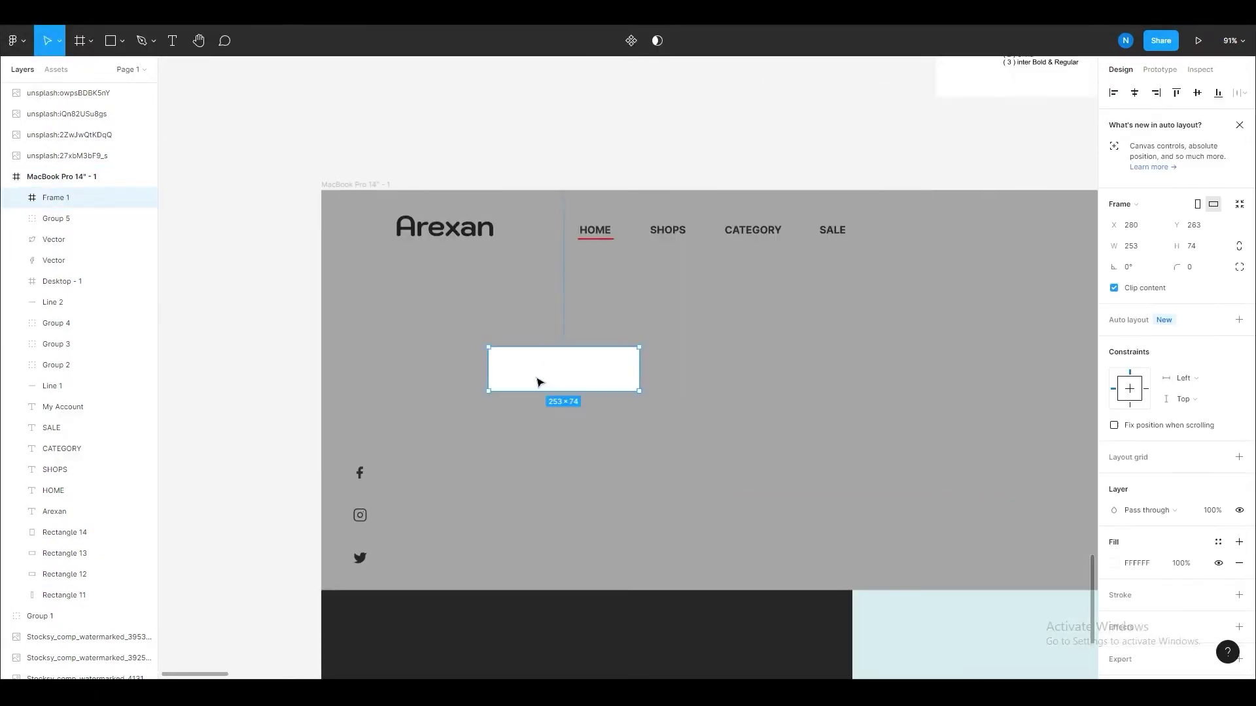
{"action": "right_click", "coordinate": [907, 297]}
{"action": "left_click", "coordinate": [569, 378]}
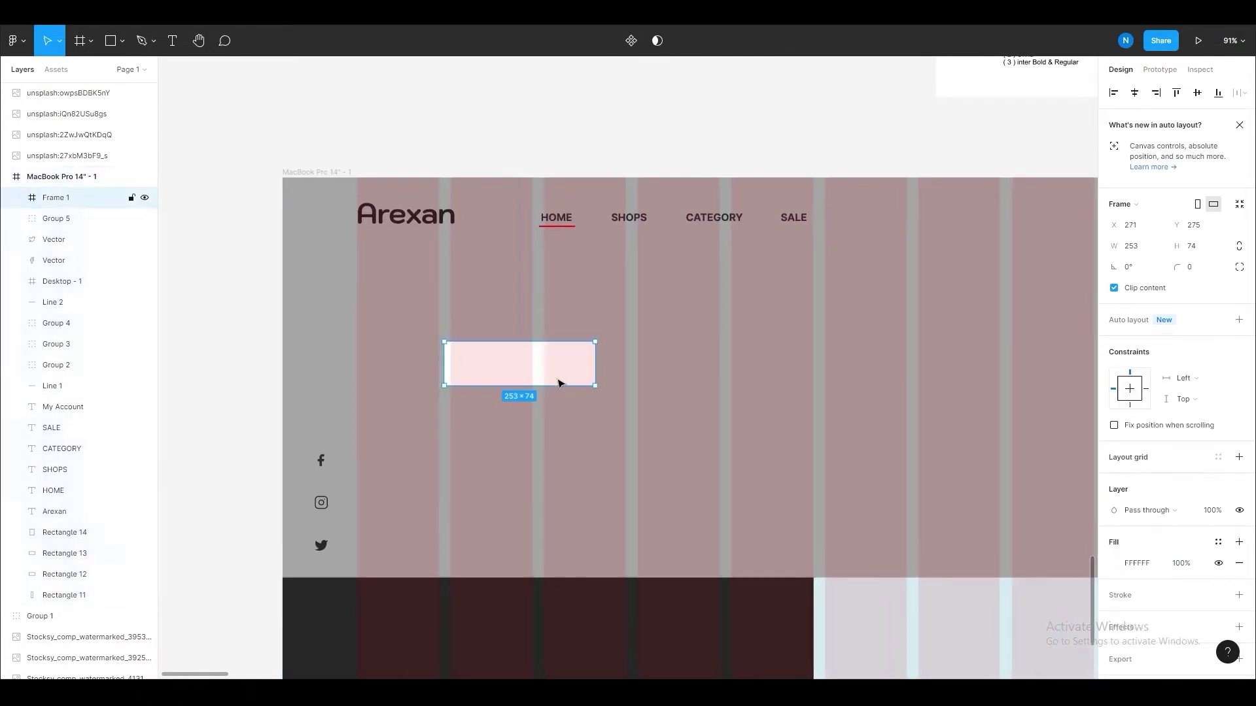
- Fill the 253 × 74 box red, align it with the Arexan logo, then lighten it to coral FF3A3A
{"action": "left_click", "coordinate": [1114, 563]}
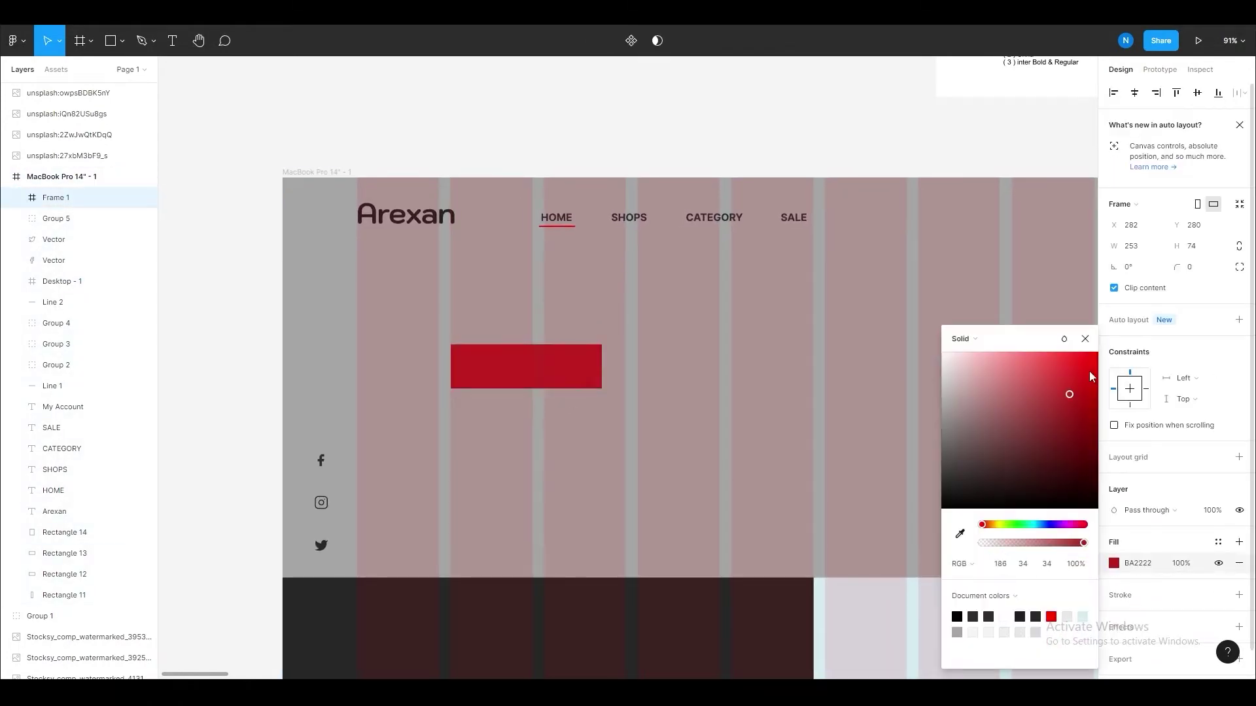
{"action": "left_click_drag", "start_coordinate": [1064, 393], "coordinate": [1111, 343]}
{"action": "key", "text": "Escape"}
{"action": "left_click", "coordinate": [530, 165]}
{"action": "scroll", "coordinate": [782, 398], "scroll_direction": "down", "scroll_amount": 3}
{"action": "left_click", "coordinate": [782, 397]}
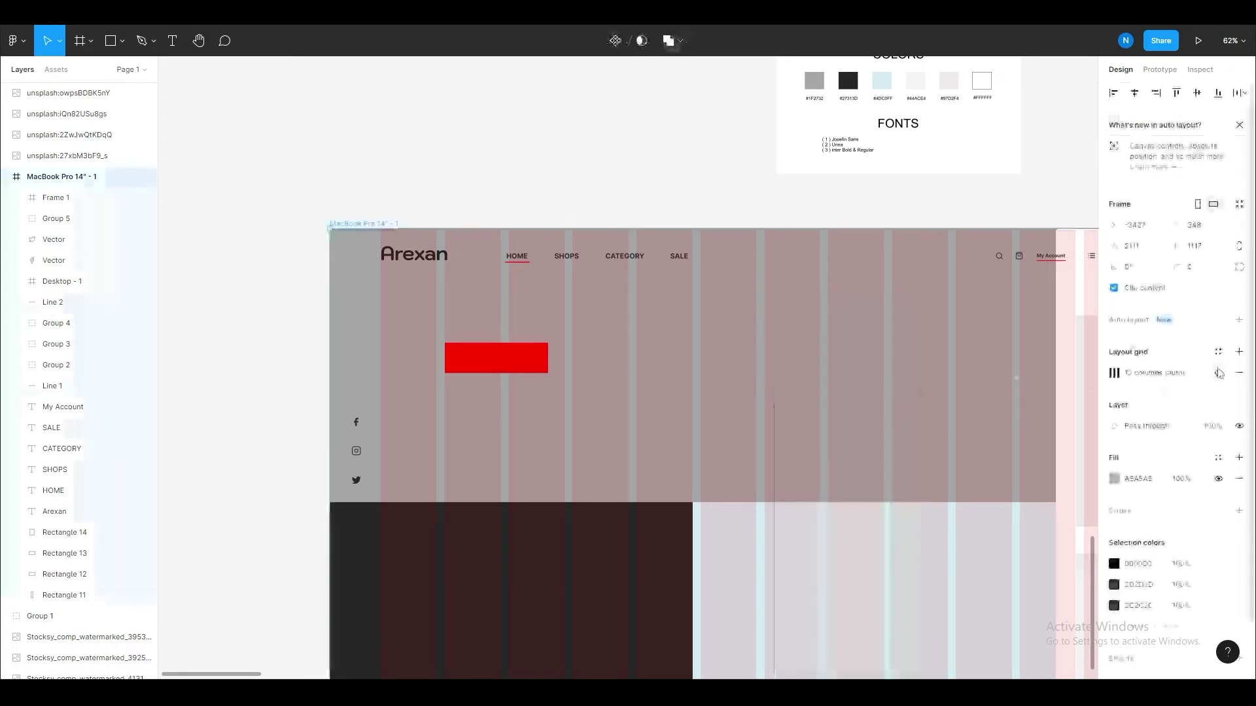
{"action": "scroll", "coordinate": [493, 372], "scroll_direction": "up", "scroll_amount": 1}
{"action": "left_click_drag", "start_coordinate": [505, 384], "coordinate": [515, 374]}
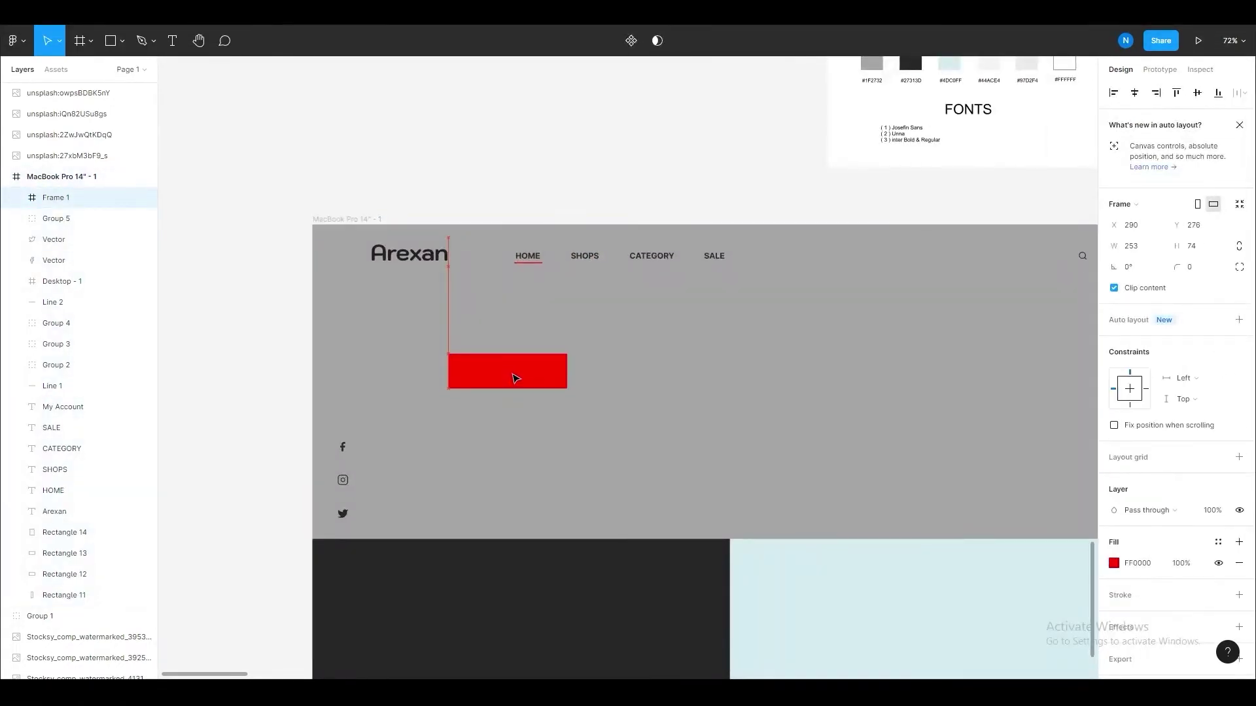
{"action": "left_click", "coordinate": [1114, 563]}
{"action": "left_click_drag", "start_coordinate": [1097, 353], "coordinate": [1052, 351]}
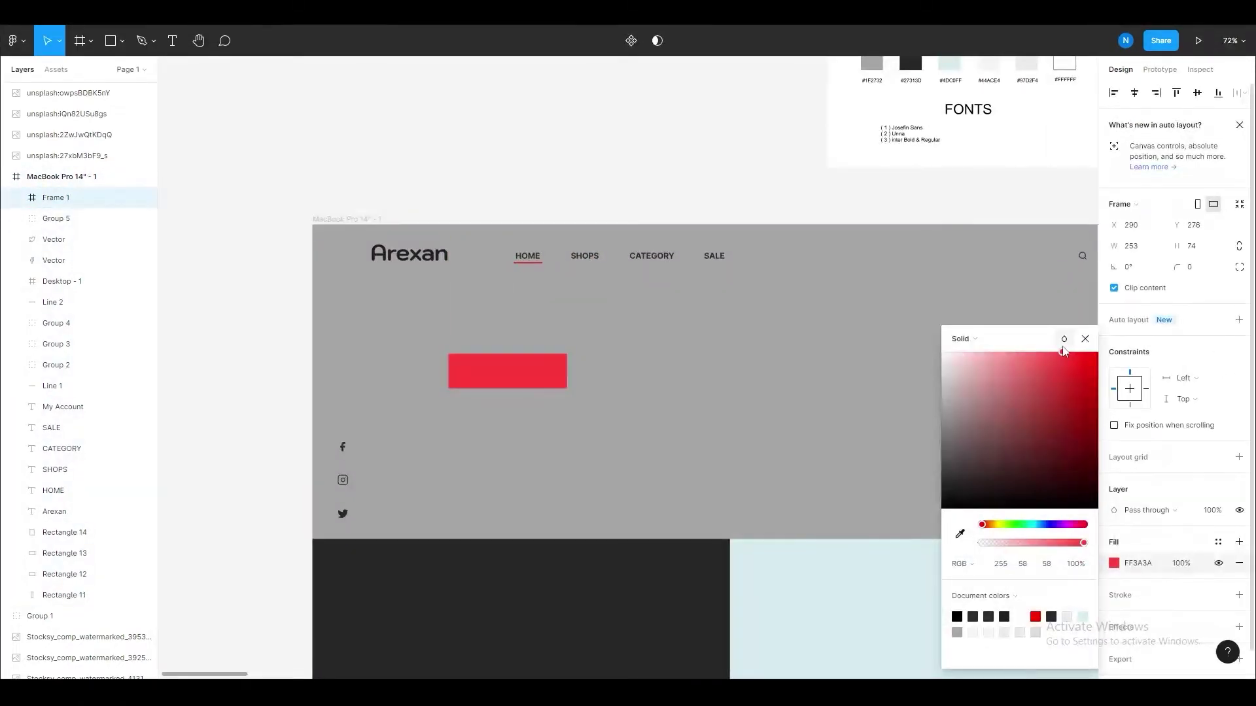
{"action": "left_click", "coordinate": [307, 463]}
- Start a new text layer in the hero area below the red box
{"action": "key", "text": "t"}
{"action": "left_click", "coordinate": [465, 424]}
{"action": "type", "text": "N"}
{"action": "key", "text": "Escape"}
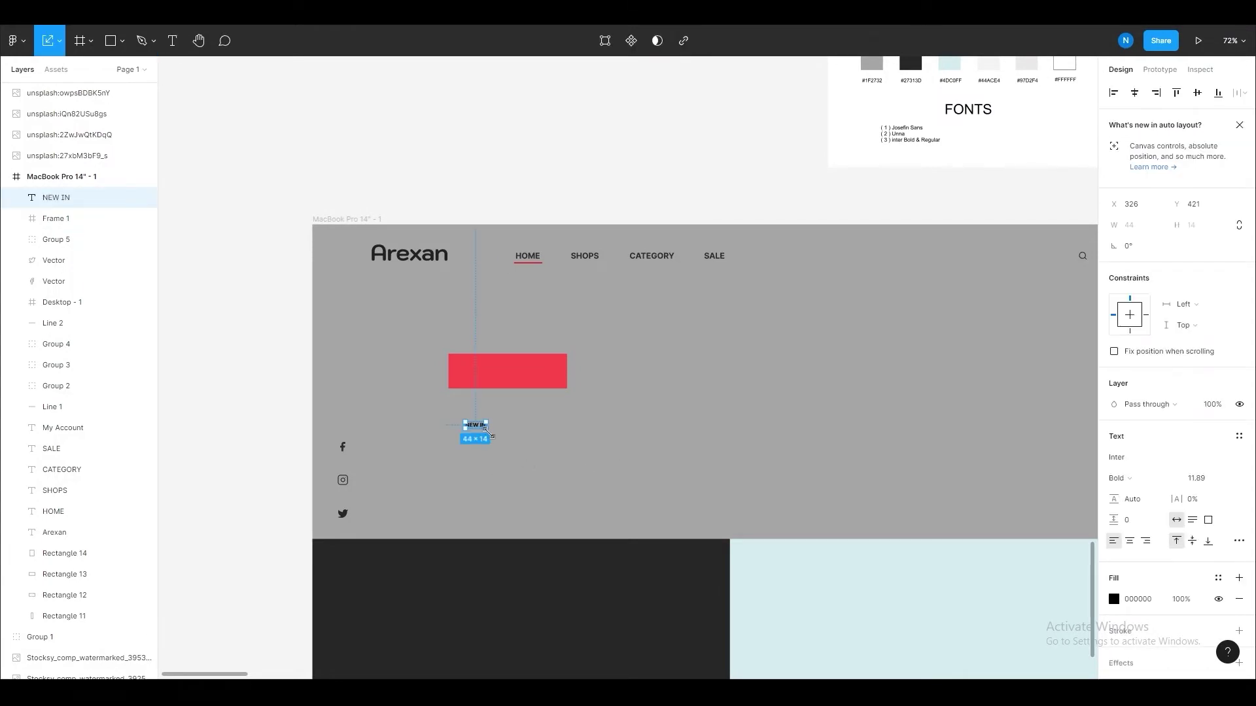
- Set the NEW IN text in Unna Bold and position it over the red box
{"action": "left_click_drag", "start_coordinate": [474, 425], "coordinate": [488, 353]}
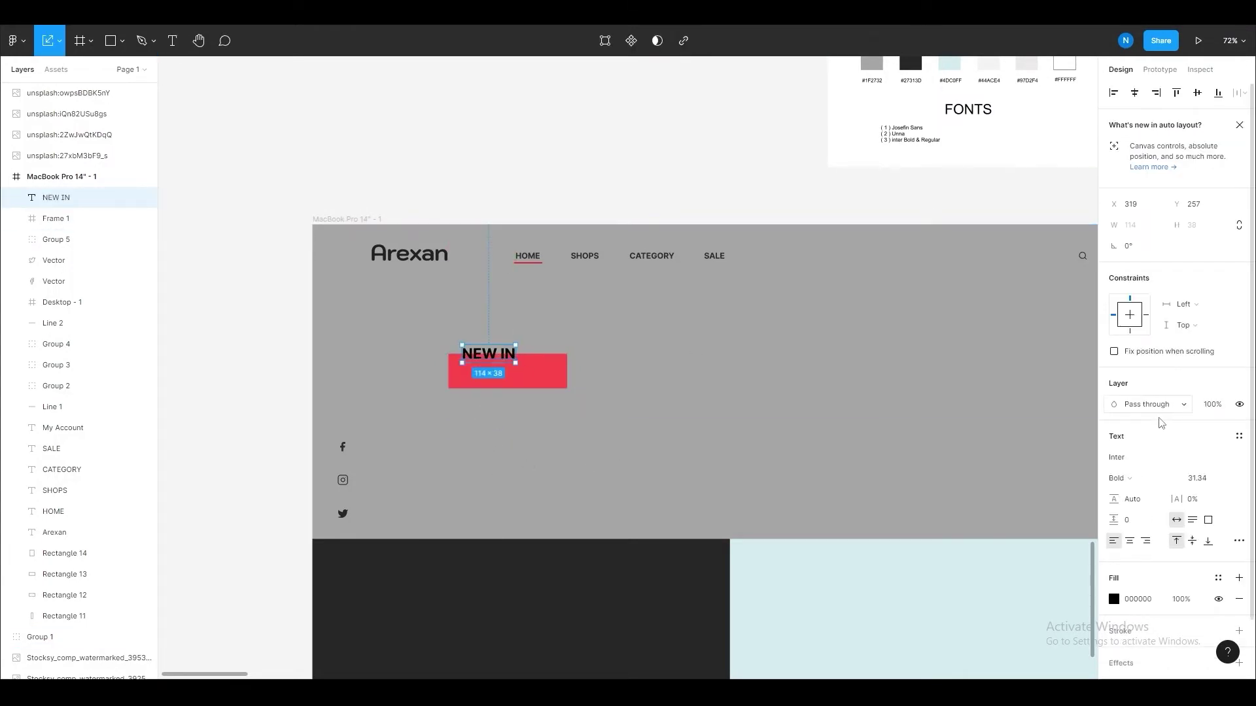
{"action": "left_click", "coordinate": [1169, 457]}
{"action": "type", "text": "Unna"}
{"action": "key", "text": "Return"}
{"action": "scroll", "coordinate": [494, 409], "scroll_direction": "up", "scroll_amount": 1}
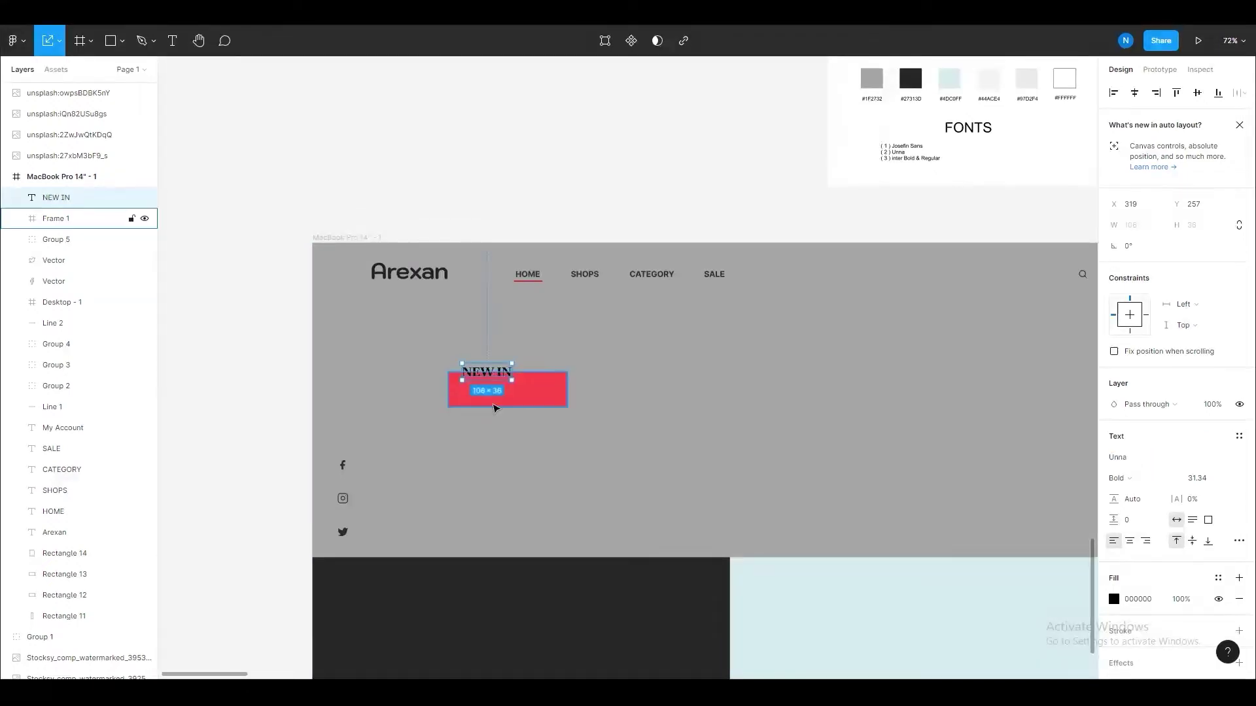
{"action": "scroll", "coordinate": [499, 373], "scroll_direction": "up", "scroll_amount": 3}
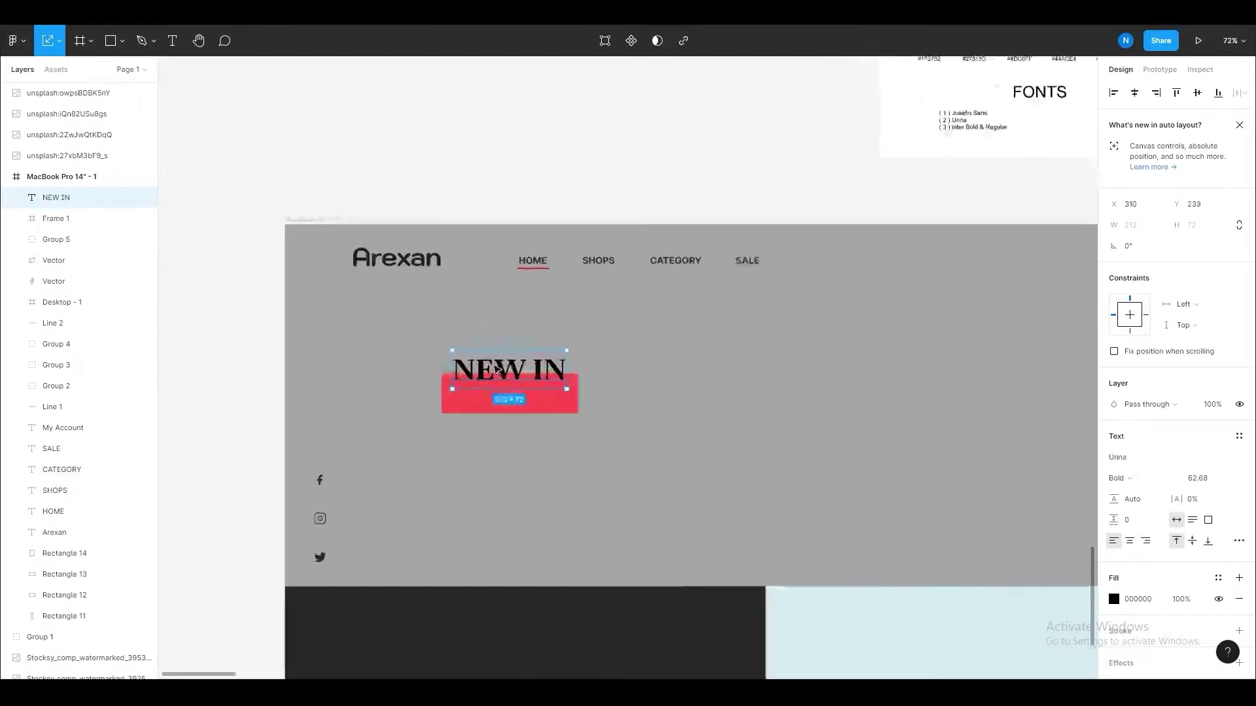
{"action": "scroll", "coordinate": [493, 477], "scroll_direction": "down", "scroll_amount": 5}
{"action": "scroll", "coordinate": [462, 471], "scroll_direction": "up", "scroll_amount": 5}
{"action": "left_click", "coordinate": [538, 453]}
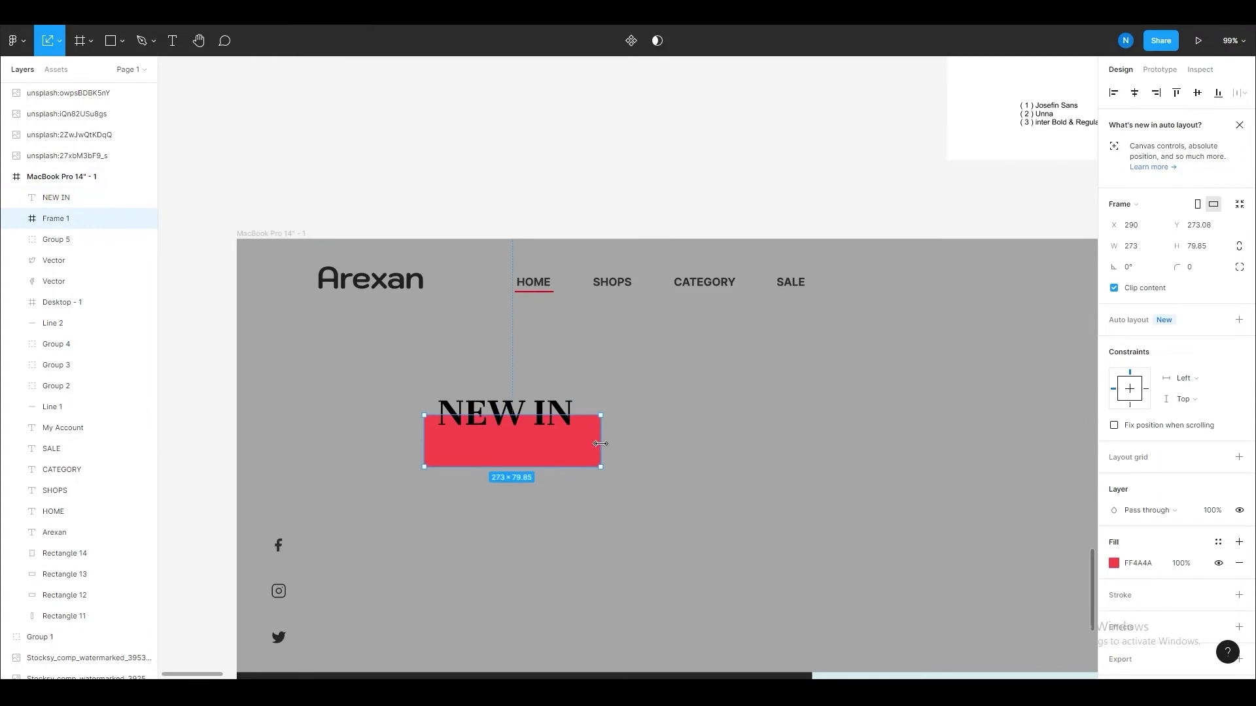
{"action": "key", "text": "v"}
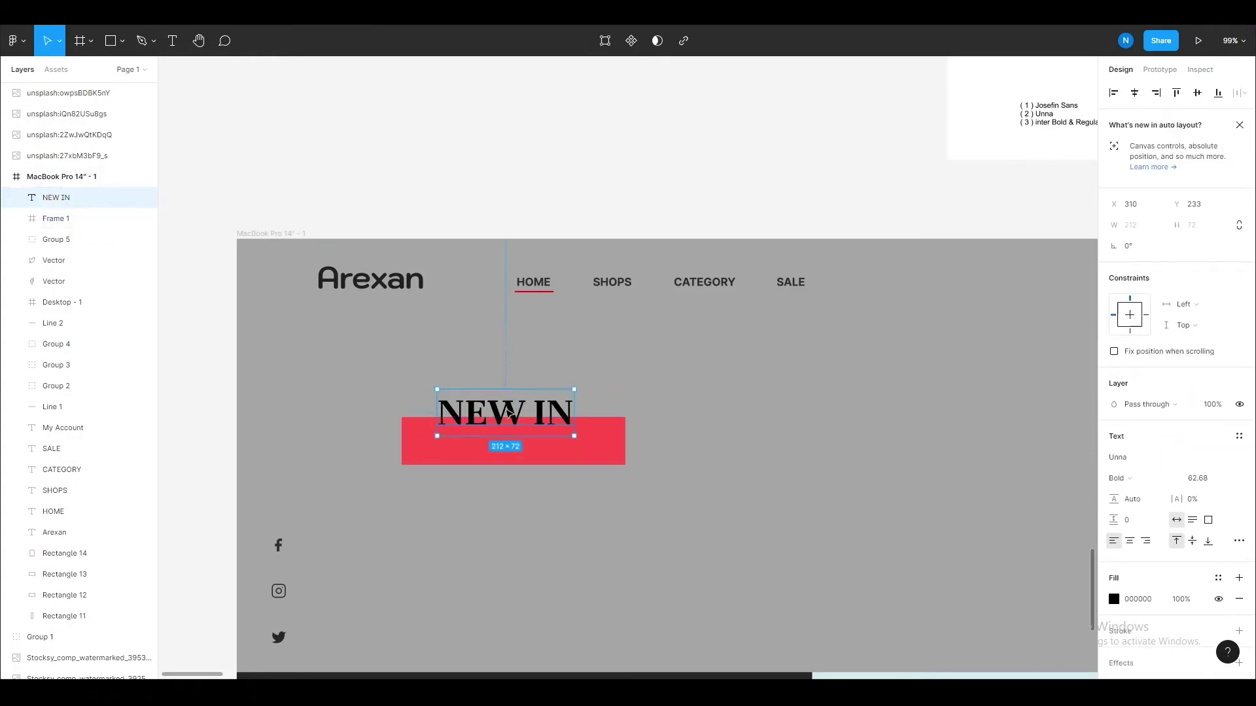
{"action": "left_click_drag", "start_coordinate": [505, 413], "coordinate": [495, 472]}
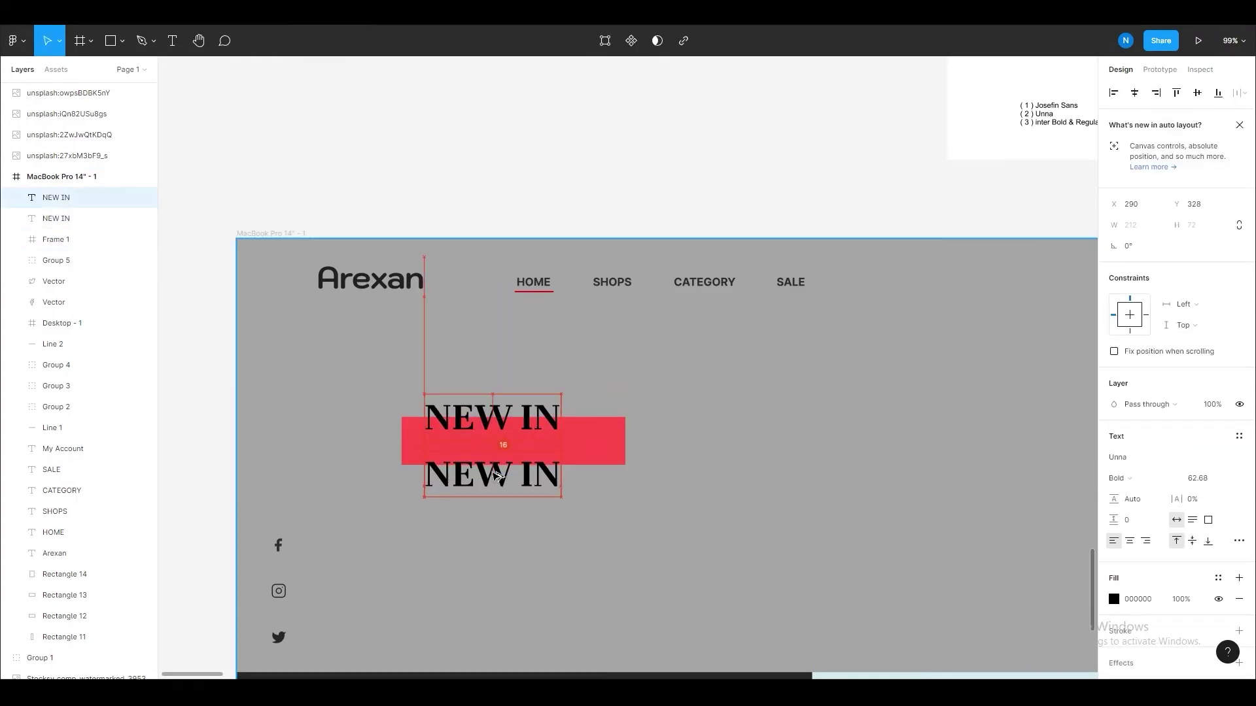
- Duplicate the NEW IN heading and change the lower copy to FASHION
{"action": "key", "text": "shift+Up"}
{"action": "key", "text": "Up"}
{"action": "key", "text": "Up"}
{"action": "key", "text": "Up"}
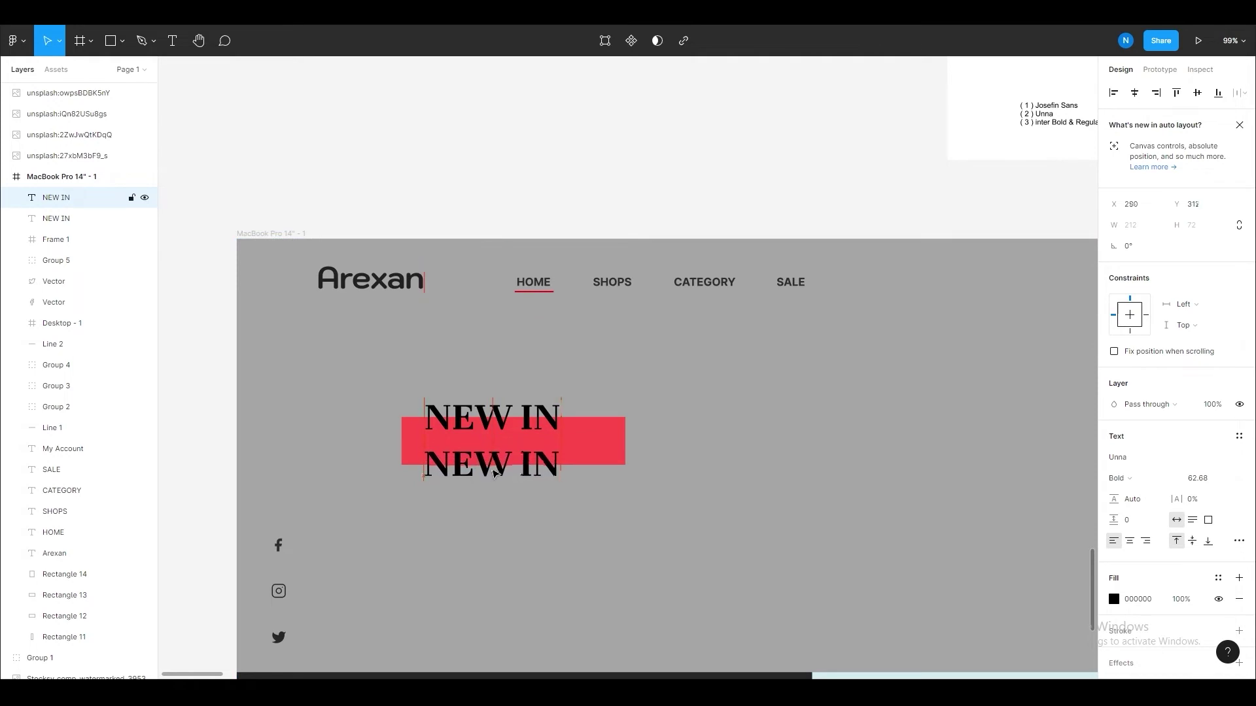
{"action": "double_click", "coordinate": [495, 472]}
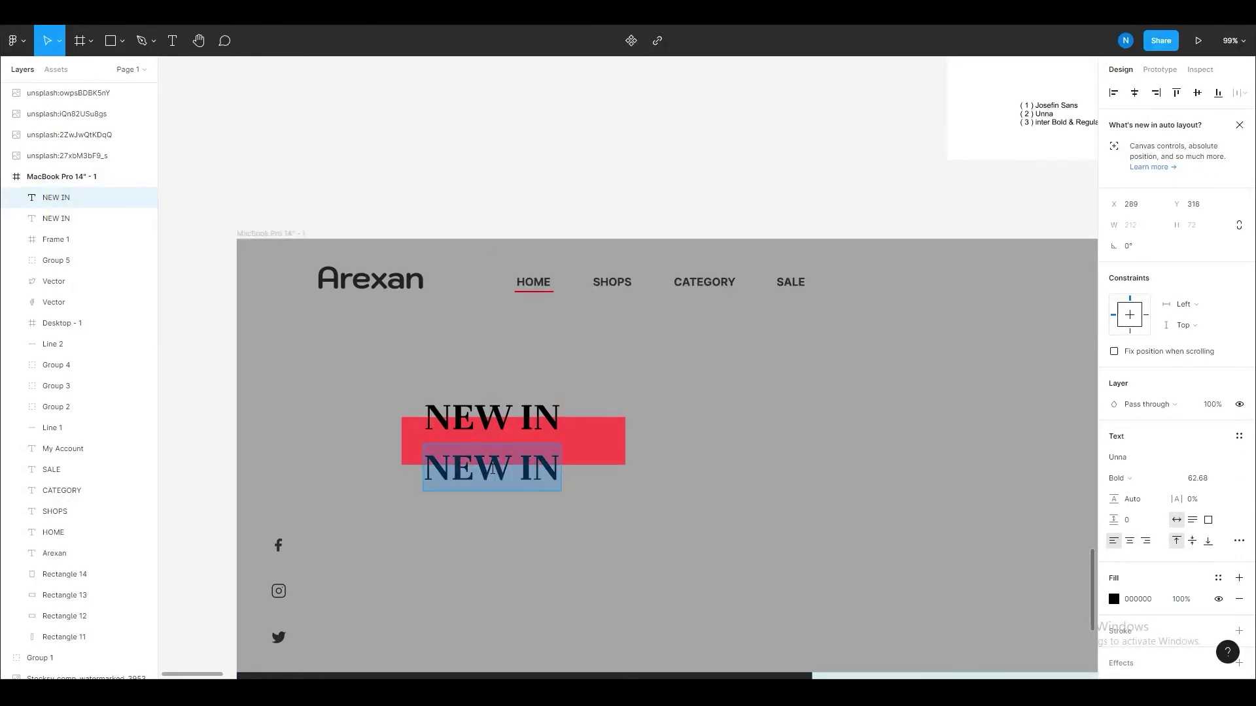
{"action": "type", "text": "FASHION"}
{"action": "key", "text": "Escape"}
{"action": "scroll", "coordinate": [536, 519], "scroll_direction": "down", "scroll_amount": 3}
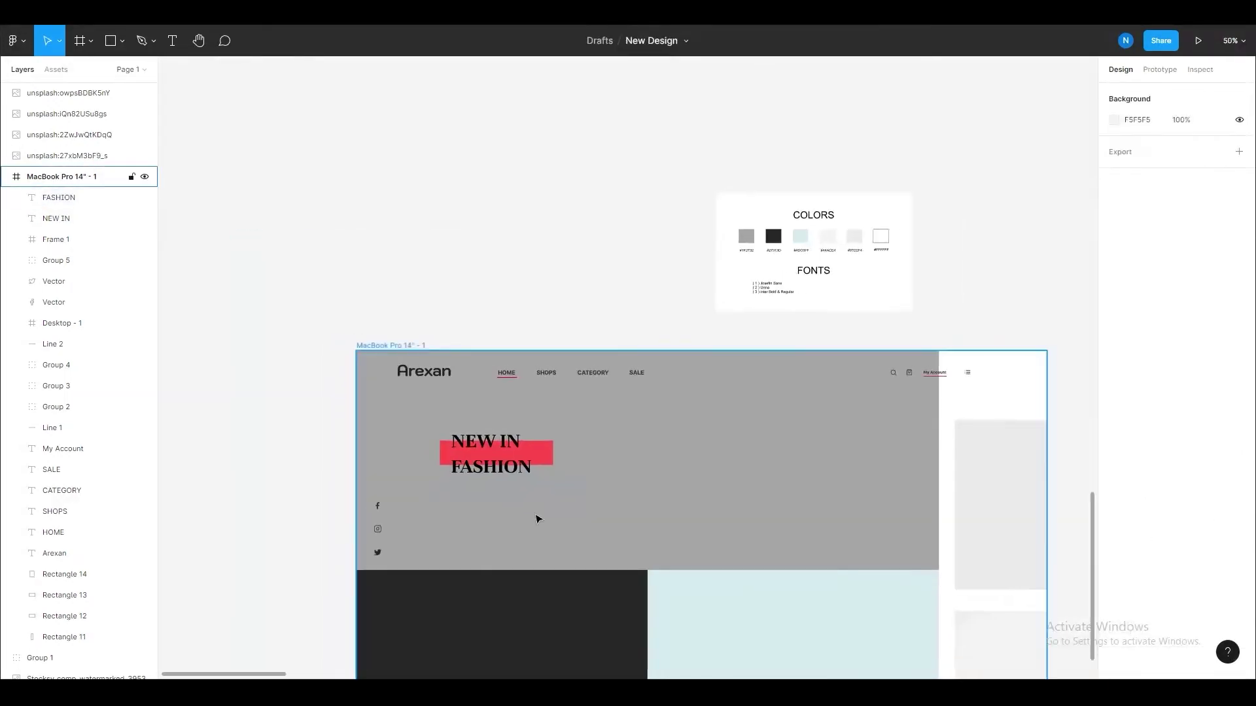
{"action": "scroll", "coordinate": [536, 519], "scroll_direction": "up", "scroll_amount": 3}
- Adjust the fill colour of the hero heading text
{"action": "left_click", "coordinate": [1114, 599]}
{"action": "left_click_drag", "start_coordinate": [981, 392], "coordinate": [923, 336]}
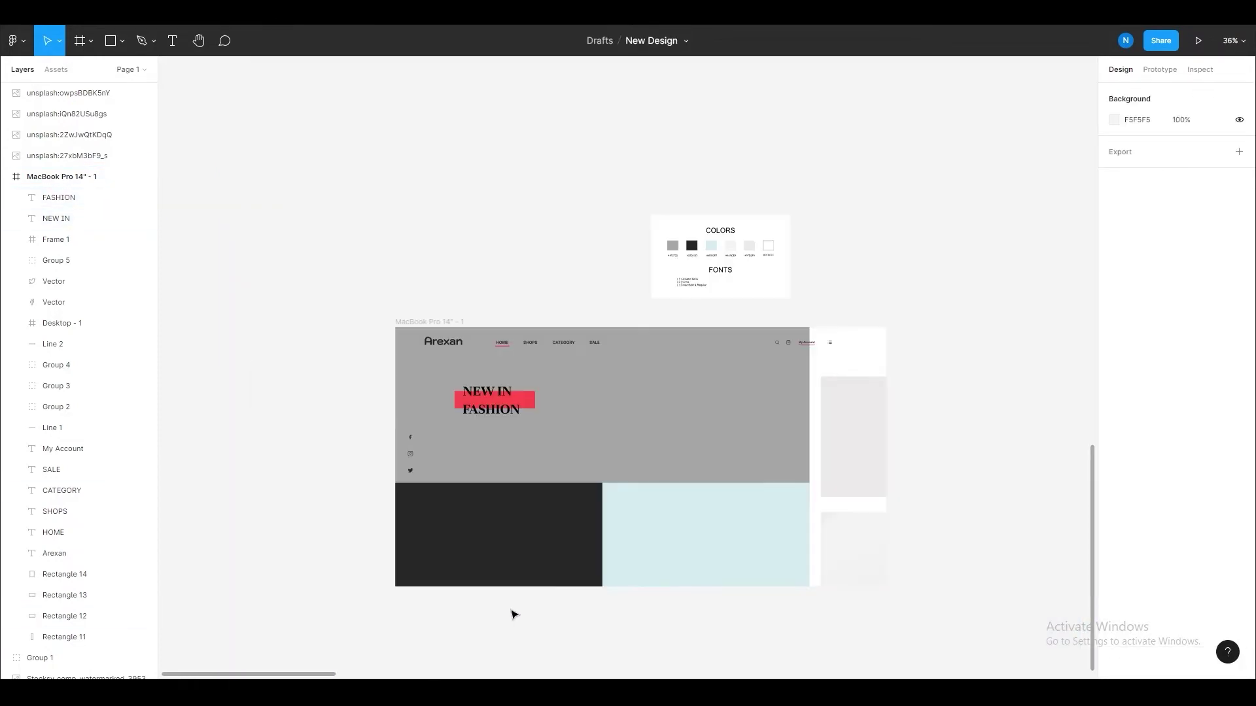
{"action": "scroll", "coordinate": [514, 588], "scroll_direction": "up", "scroll_amount": 5}
{"action": "scroll", "coordinate": [567, 496], "scroll_direction": "up", "scroll_amount": 5}
- Draw a small pill rectangle below the hero heading
{"action": "key", "text": "t"}
{"action": "left_click", "coordinate": [567, 490]}
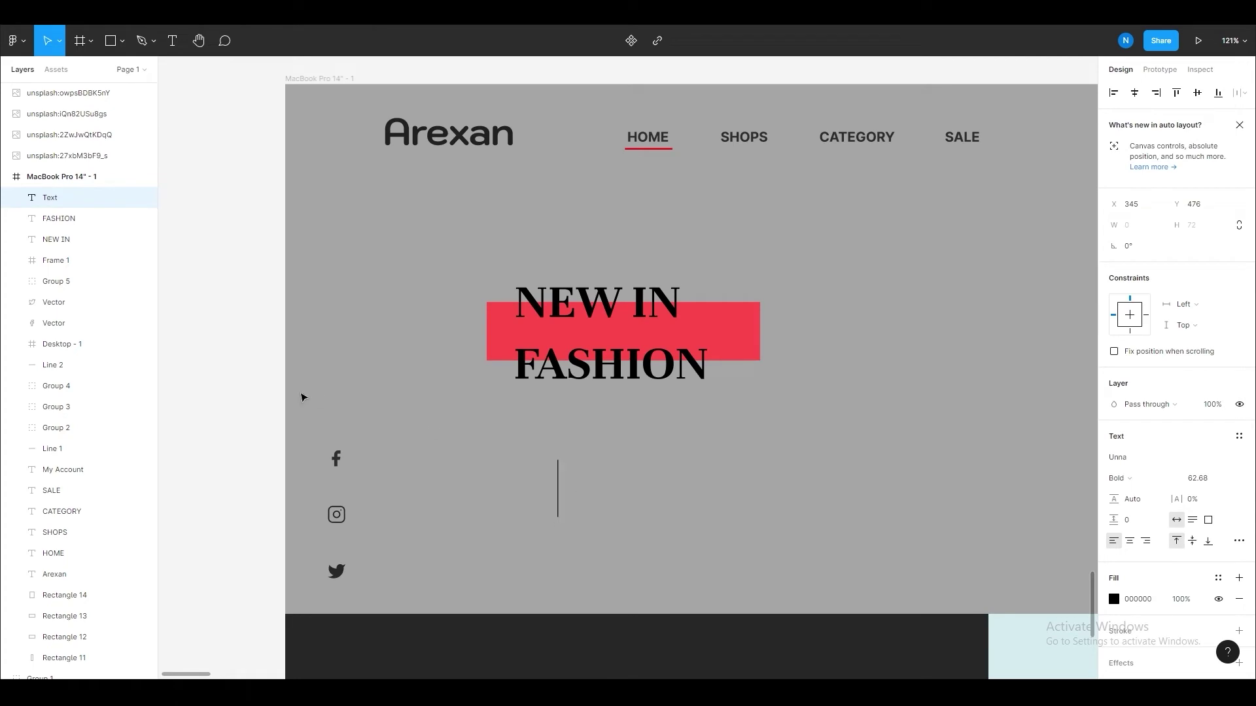
{"action": "key", "text": "Escape"}
{"action": "key", "text": "r"}
{"action": "mouse_move", "coordinate": [507, 425]}
{"action": "left_mouse_down"}
{"action": "mouse_move", "coordinate": [586, 448]}
{"action": "mouse_move", "coordinate": [550, 453]}
{"action": "left_mouse_up"}
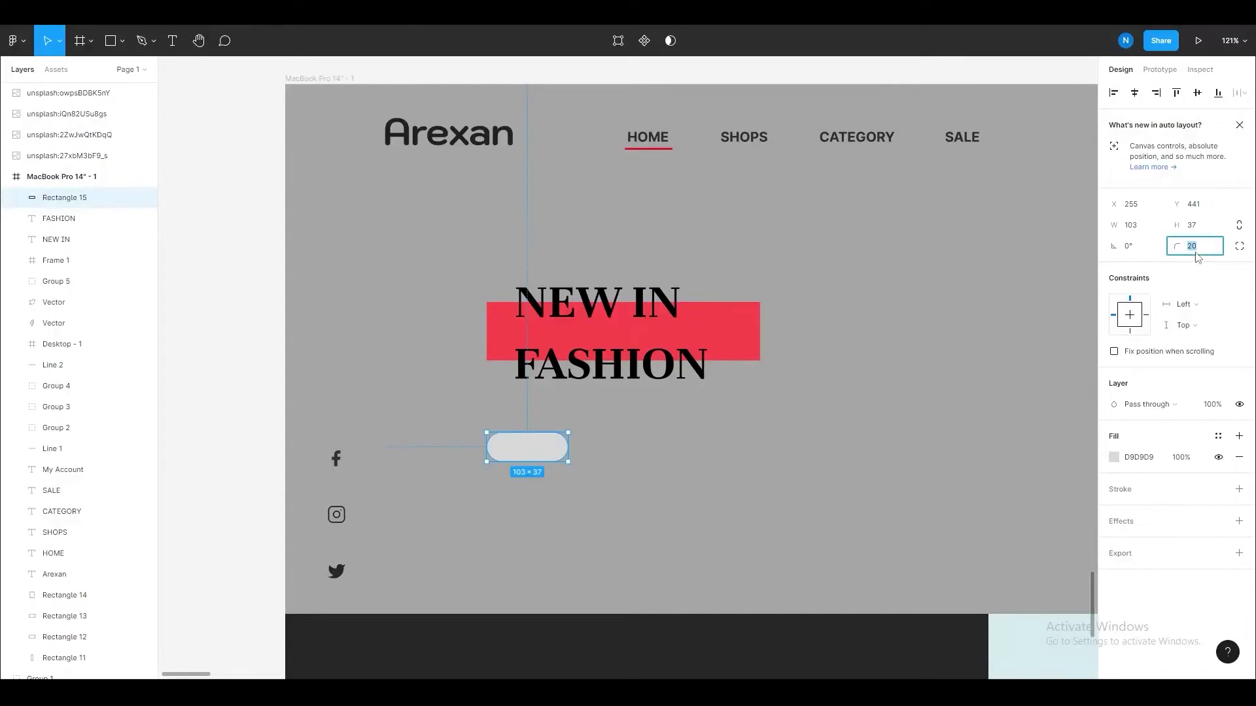
- Add a 'See more' text label below the pill
{"action": "key", "text": "Escape"}
{"action": "scroll", "coordinate": [566, 471], "scroll_direction": "up", "scroll_amount": 3}
{"action": "key", "text": "t"}
{"action": "left_click", "coordinate": [554, 491]}
{"action": "type", "text": "SE"}
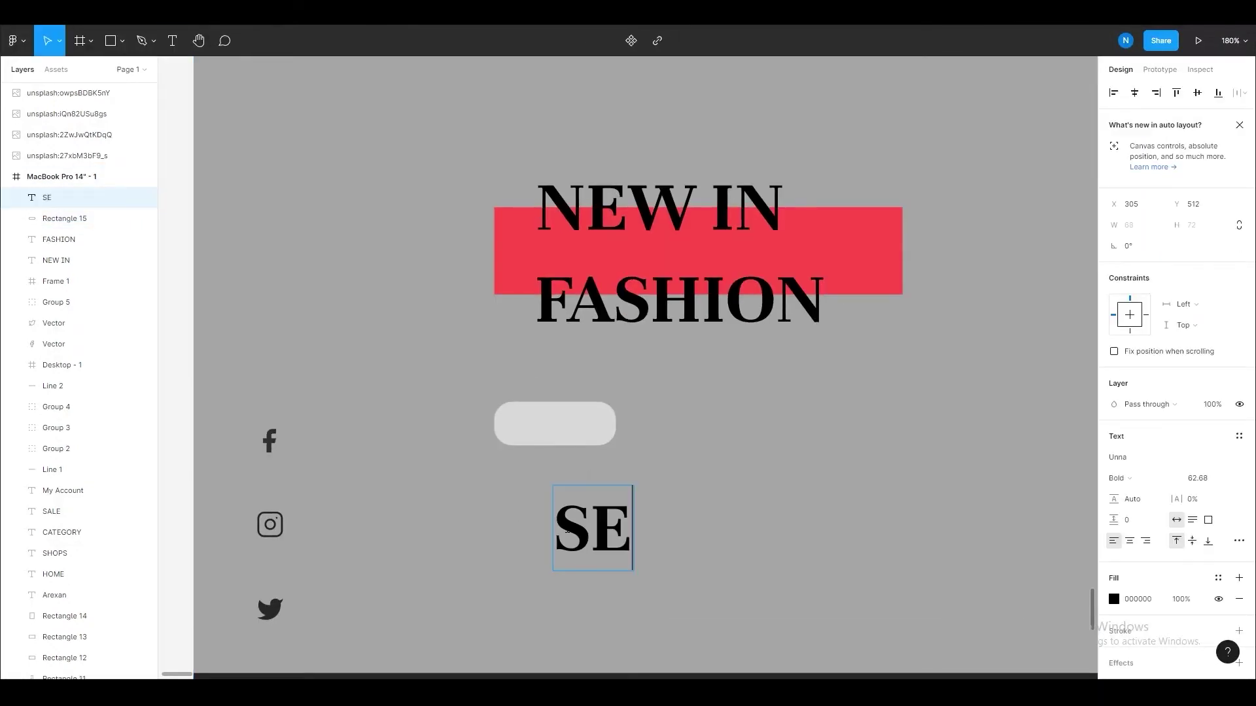
{"action": "key", "text": "BackSpace"}
{"action": "type", "text": "more"}
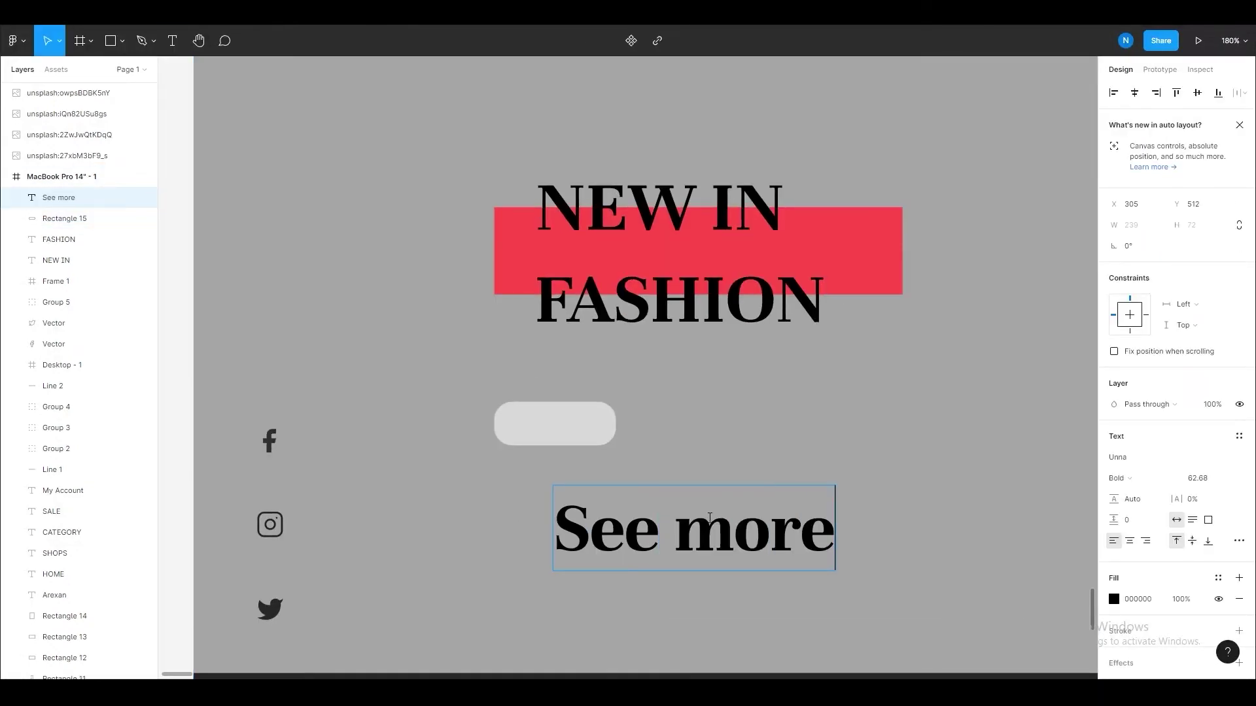
{"action": "key", "text": "ctrl+s"}
- Change the See more label's font to Inter Bold
{"action": "key", "text": "ctrl+a"}
{"action": "left_click", "coordinate": [1118, 458]}
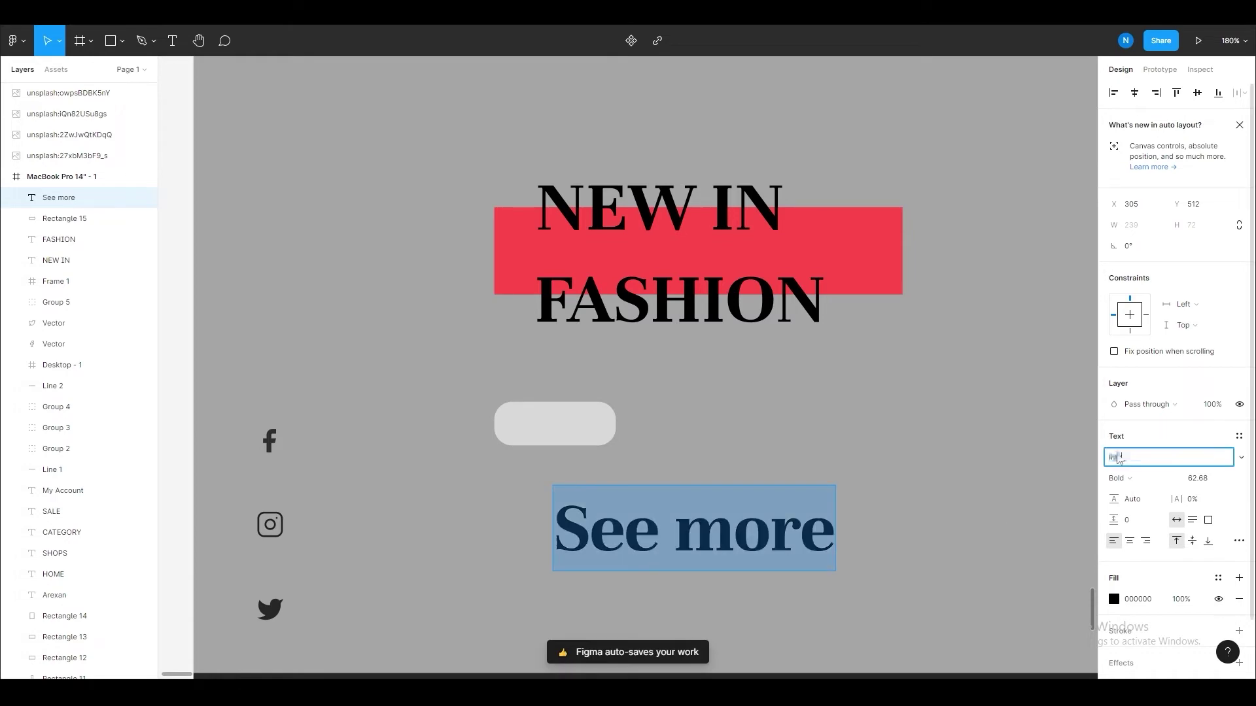
{"action": "left_click", "coordinate": [1139, 465]}
{"action": "key", "text": "Return"}
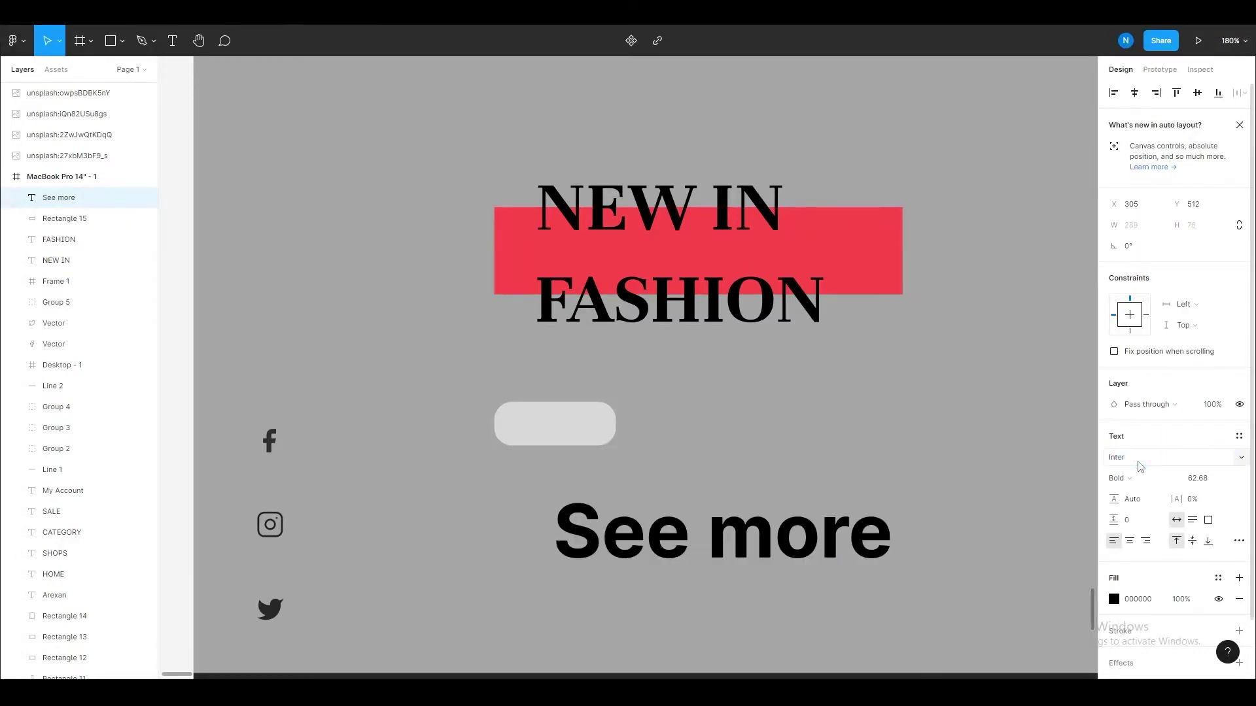
- Scale the label with K to fit inside the pill, then launch Feather Icons
{"action": "key", "text": "k"}
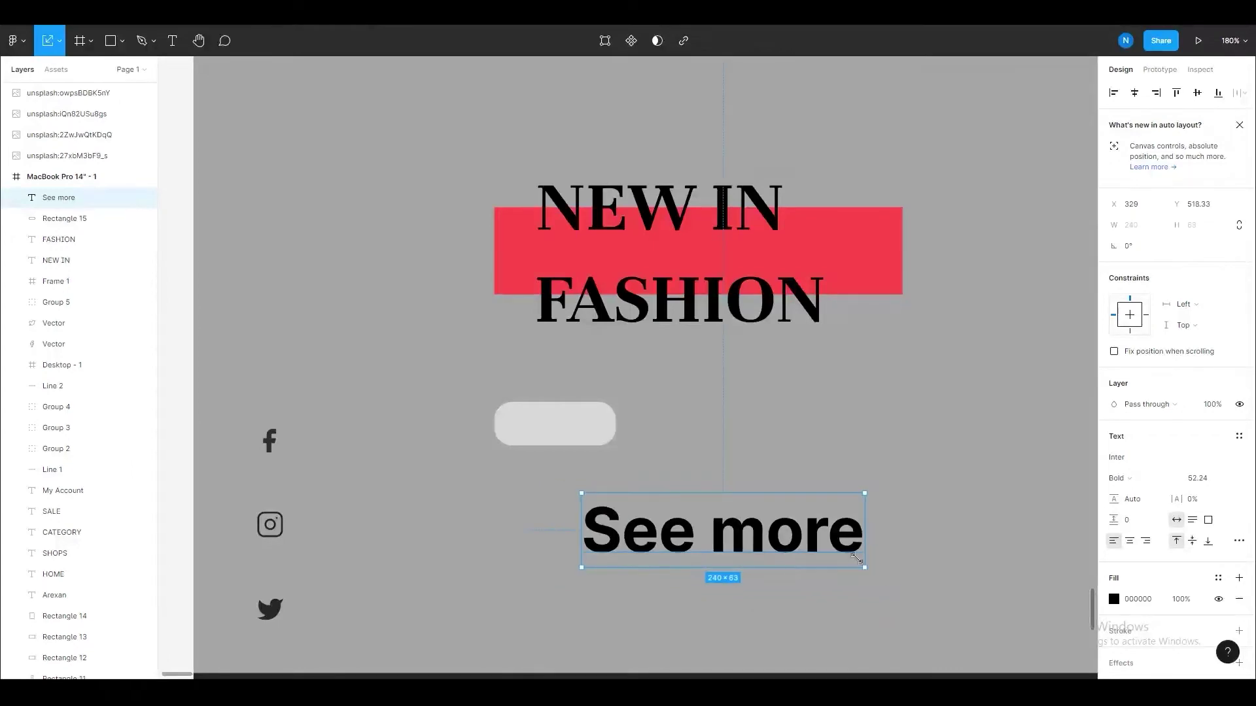
{"action": "left_click_drag", "start_coordinate": [863, 580], "coordinate": [746, 537]}
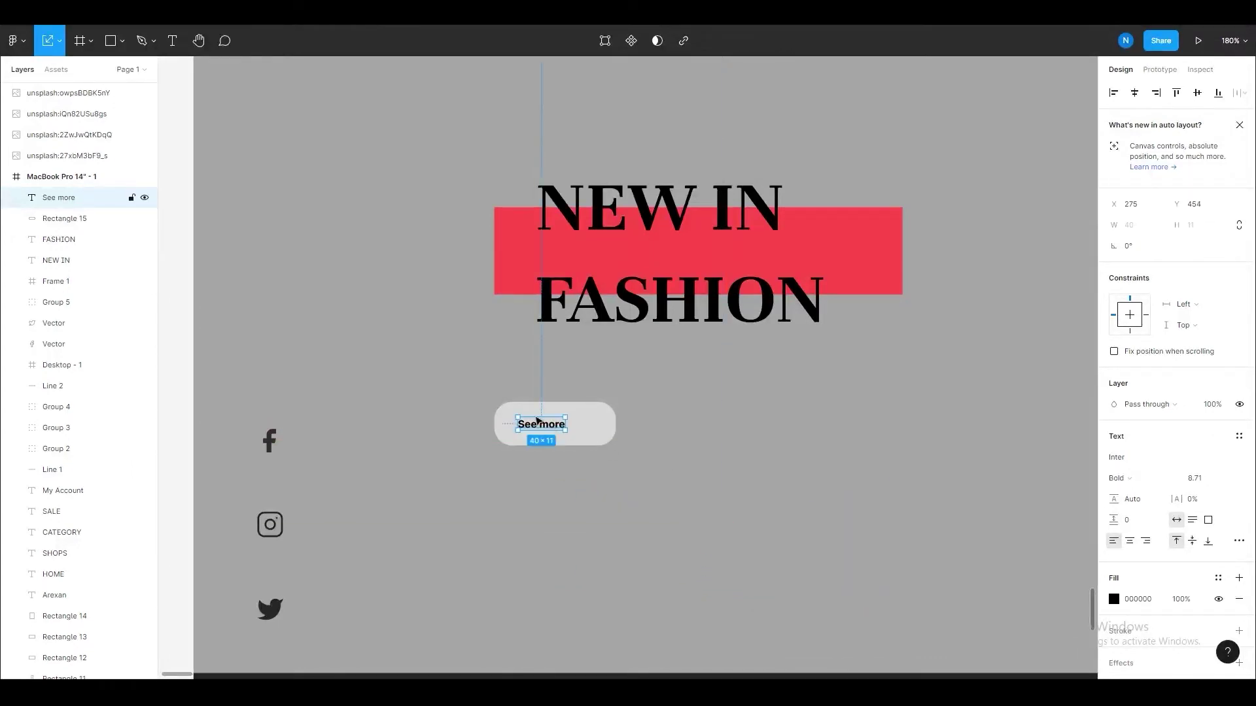
{"action": "scroll", "coordinate": [537, 420], "scroll_direction": "up", "scroll_amount": 5}
{"action": "mouse_move", "coordinate": [661, 475]}
{"action": "left_mouse_down"}
{"action": "mouse_move", "coordinate": [673, 482]}
{"action": "mouse_move", "coordinate": [623, 466]}
{"action": "left_mouse_up"}
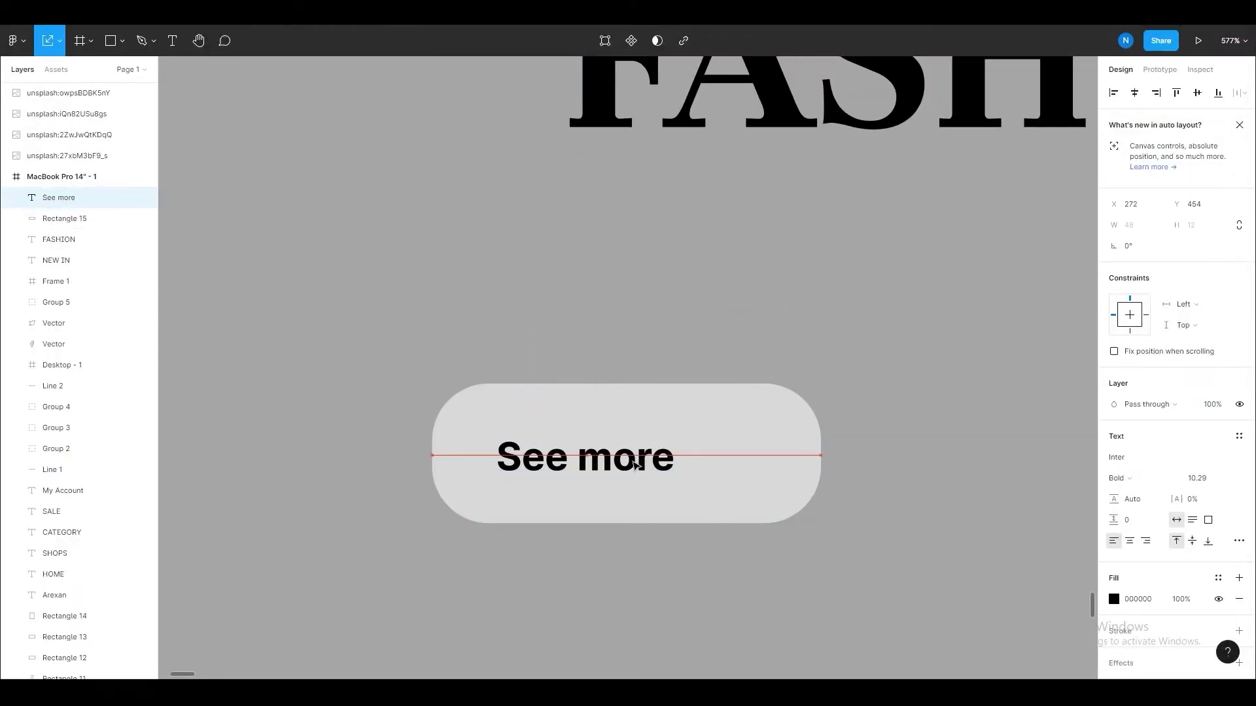
{"action": "right_click", "coordinate": [639, 581]}
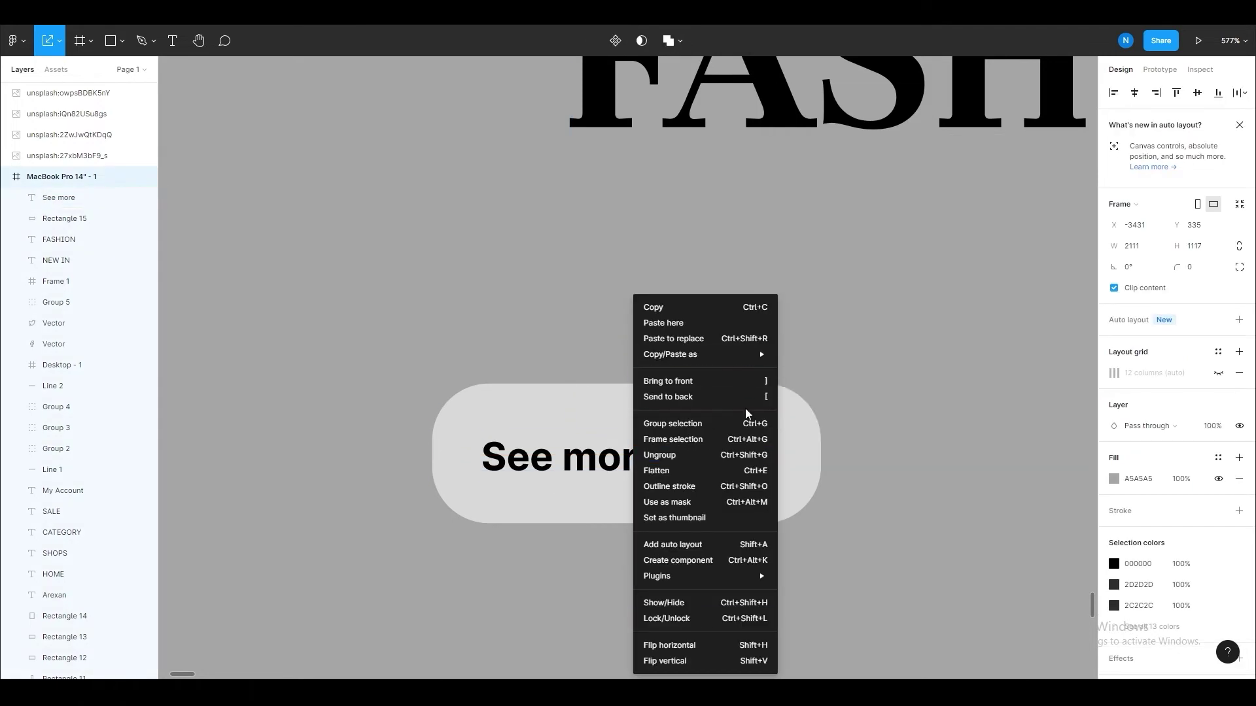
{"action": "left_click", "coordinate": [825, 317]}
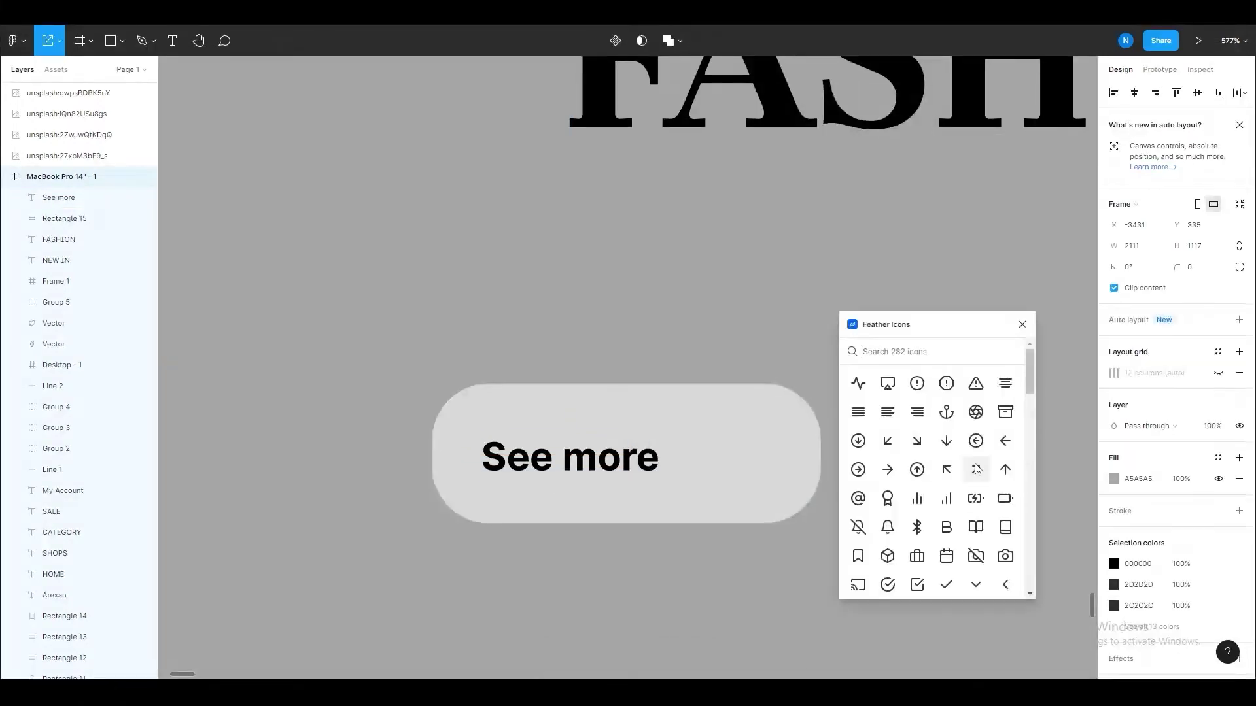
- Insert the Feather arrow-right icon and shrink it into the pill beside the label
{"action": "left_click", "coordinate": [976, 469]}
{"action": "left_click_drag", "start_coordinate": [673, 412], "coordinate": [878, 351]}
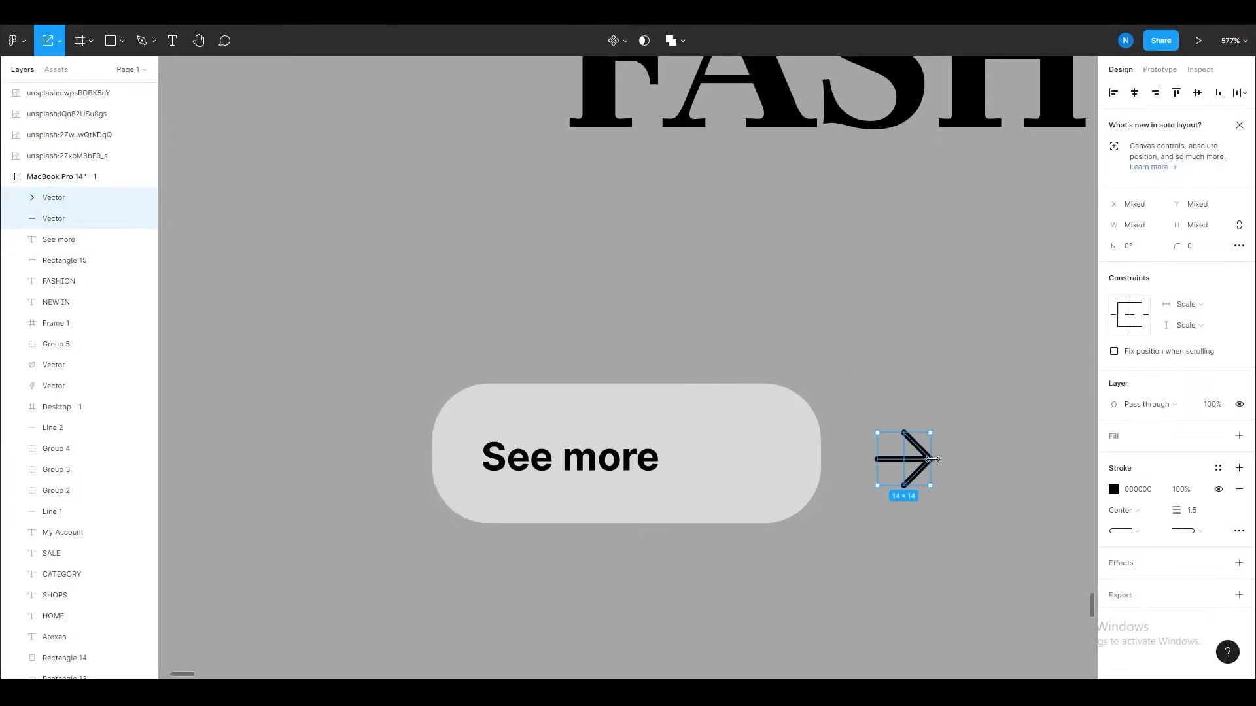
{"action": "left_click_drag", "start_coordinate": [765, 478], "coordinate": [752, 468]}
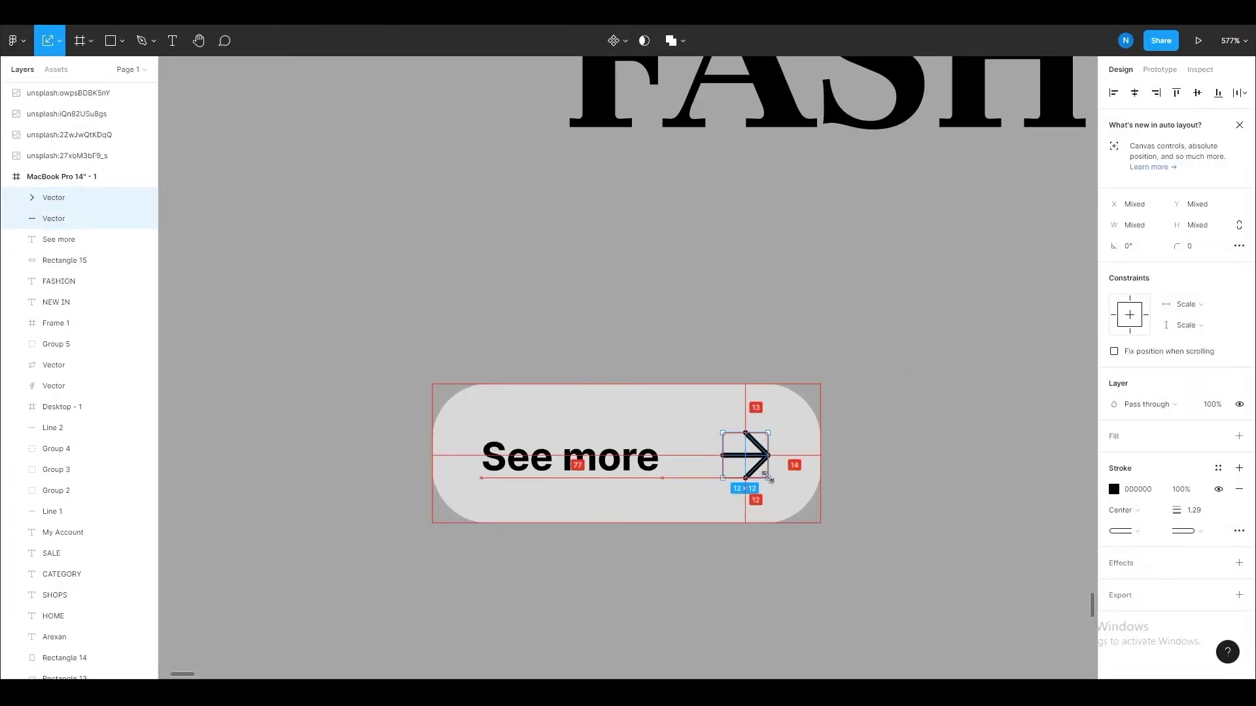
{"action": "left_click", "coordinate": [725, 453]}
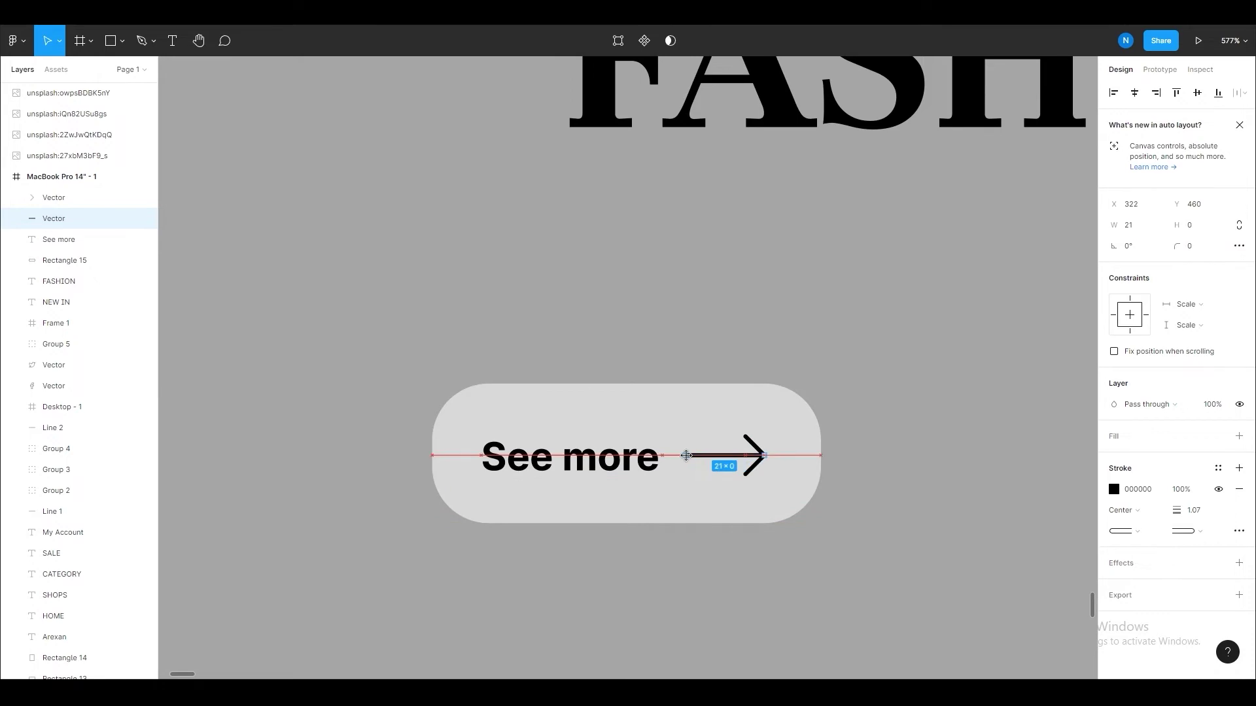
{"action": "left_click", "coordinate": [759, 460], "text": "shift"}
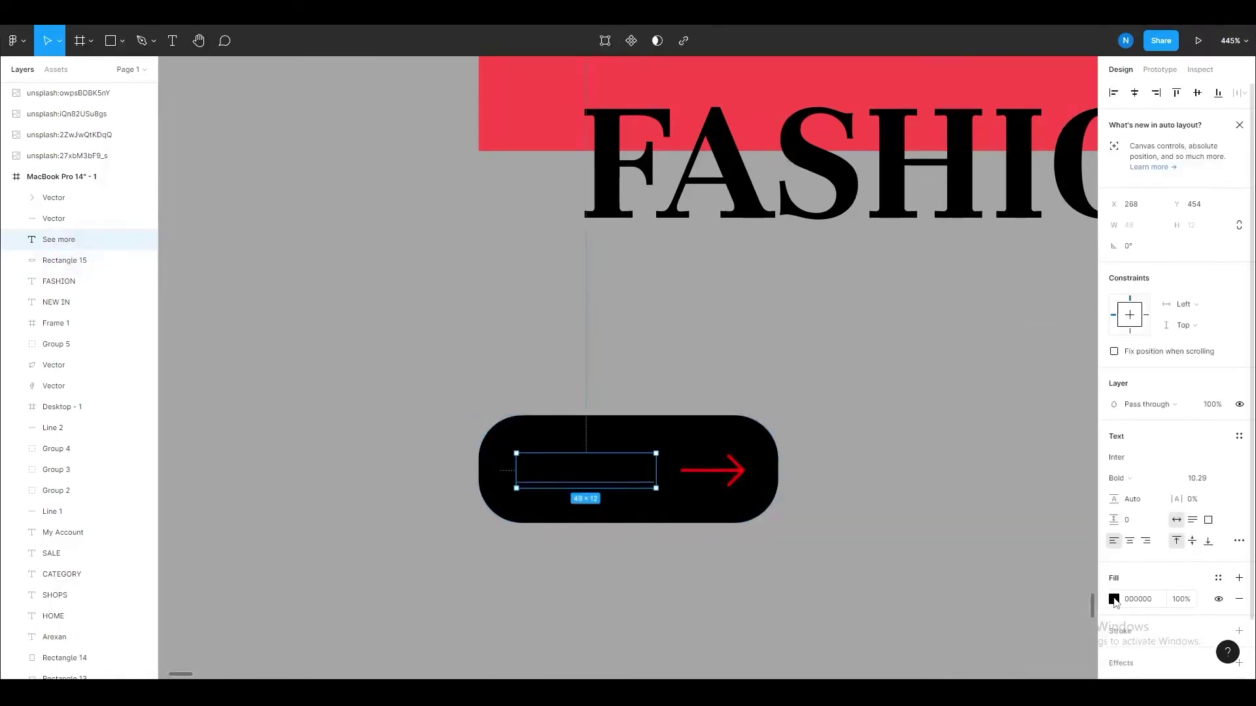
- Make the pill black with white text and a red arrow, then select all three parts
{"action": "scroll", "coordinate": [497, 536], "scroll_direction": "down", "scroll_amount": 3}
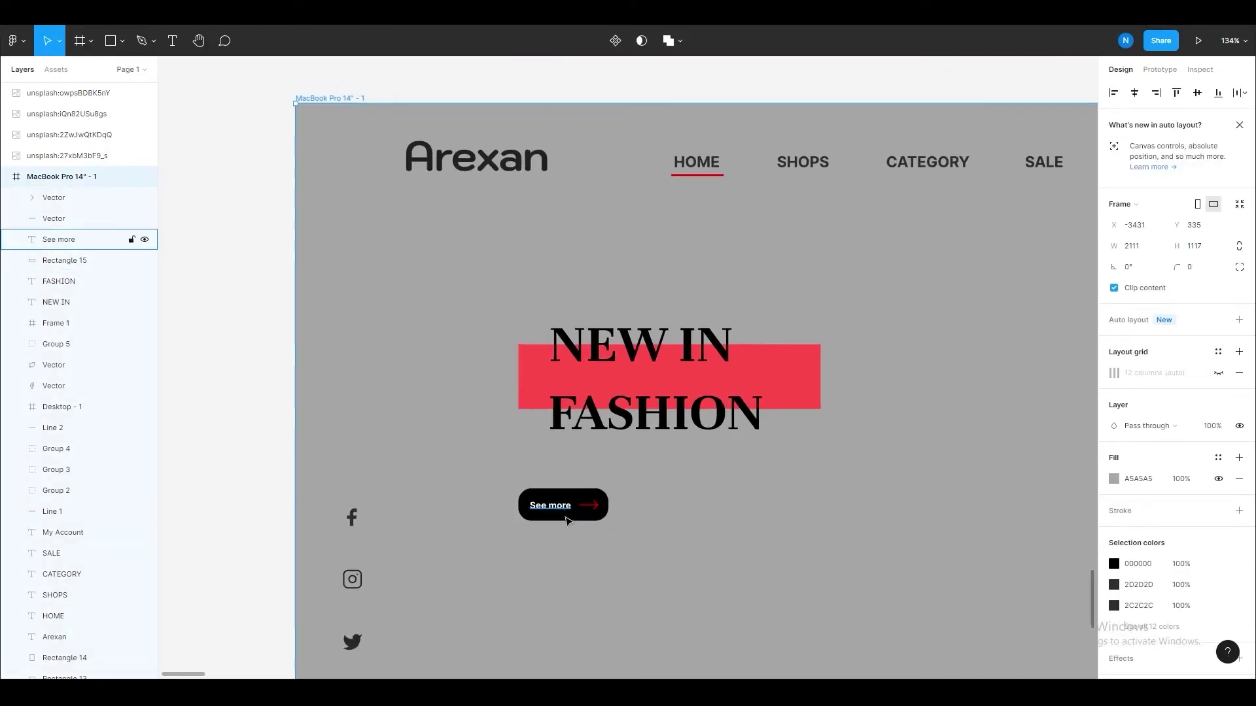
{"action": "left_click", "coordinate": [560, 511]}
{"action": "scroll", "coordinate": [562, 510], "scroll_direction": "up", "scroll_amount": 5}
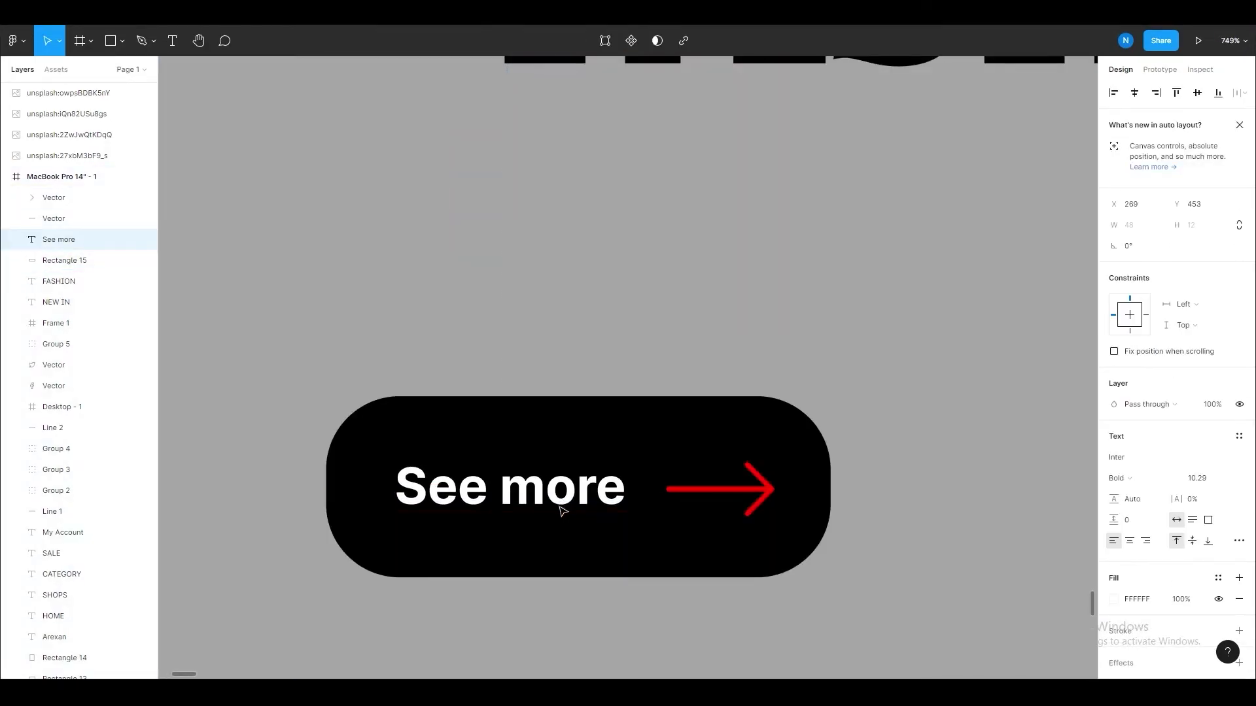
{"action": "key", "text": "Escape"}
{"action": "scroll", "coordinate": [575, 497], "scroll_direction": "down", "scroll_amount": 10}
{"action": "scroll", "coordinate": [522, 471], "scroll_direction": "up", "scroll_amount": 5}
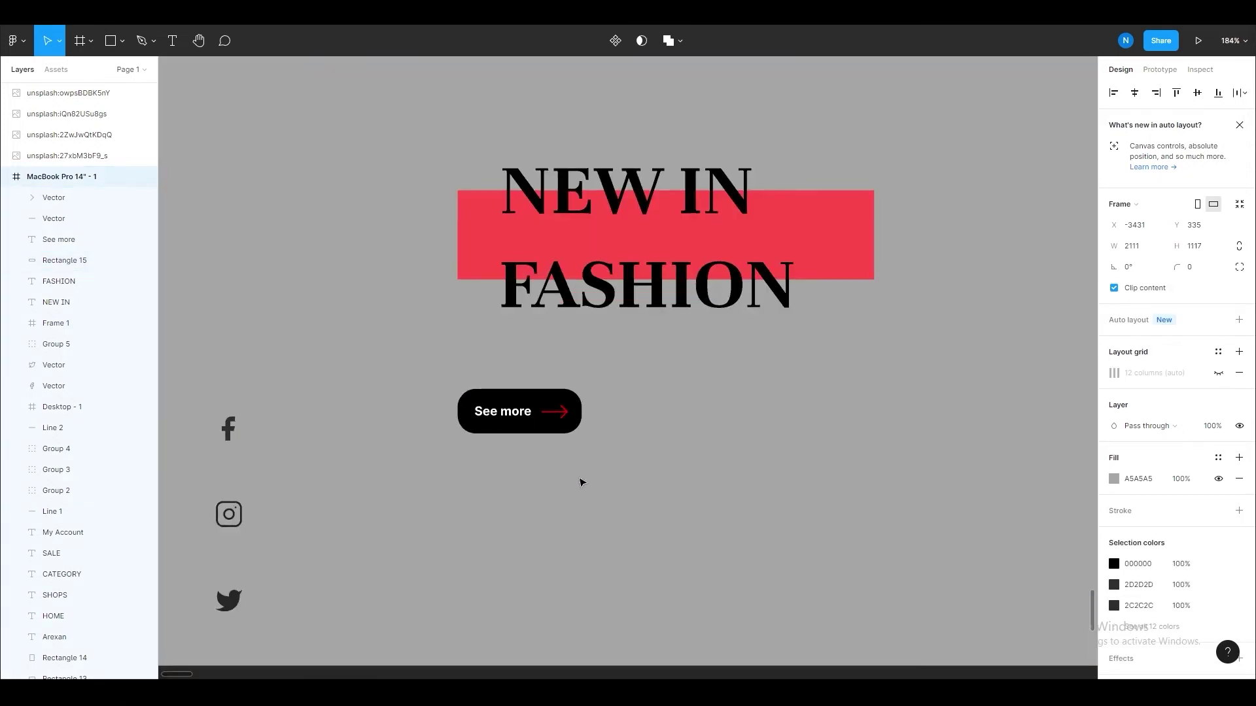
{"action": "left_click", "coordinate": [471, 387]}
{"action": "left_click", "coordinate": [527, 398], "text": "shift"}
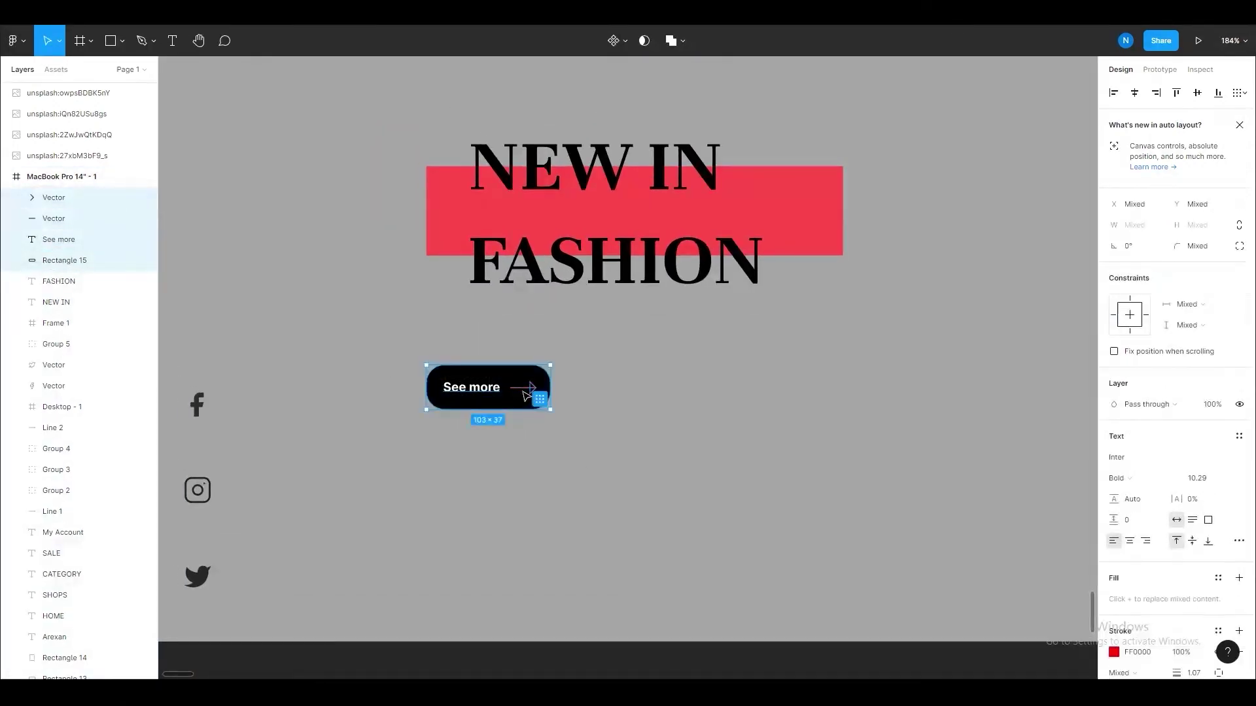
- Group the button's rectangle, label and arrow, and nudge the group up and right
{"action": "key", "text": "ctrl+g"}
{"action": "left_click_drag", "start_coordinate": [514, 399], "coordinate": [605, 378]}
{"action": "scroll", "coordinate": [621, 380], "scroll_direction": "down", "scroll_amount": 10}
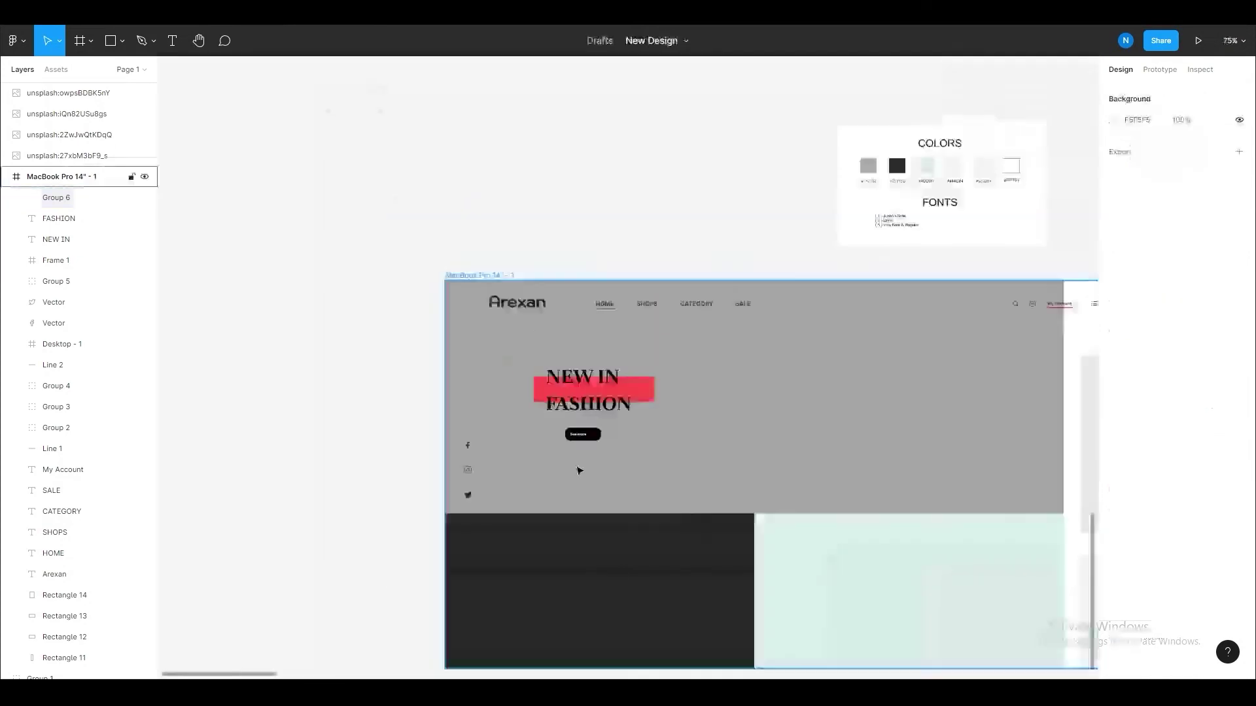
{"action": "scroll", "coordinate": [785, 485], "scroll_direction": "up", "scroll_amount": 5}
{"action": "scroll", "coordinate": [785, 485], "scroll_direction": "down", "scroll_amount": 4}
{"action": "scroll", "coordinate": [1160, 582], "scroll_direction": "down", "scroll_amount": 1}
{"action": "scroll", "coordinate": [1157, 589], "scroll_direction": "down", "scroll_amount": 1}
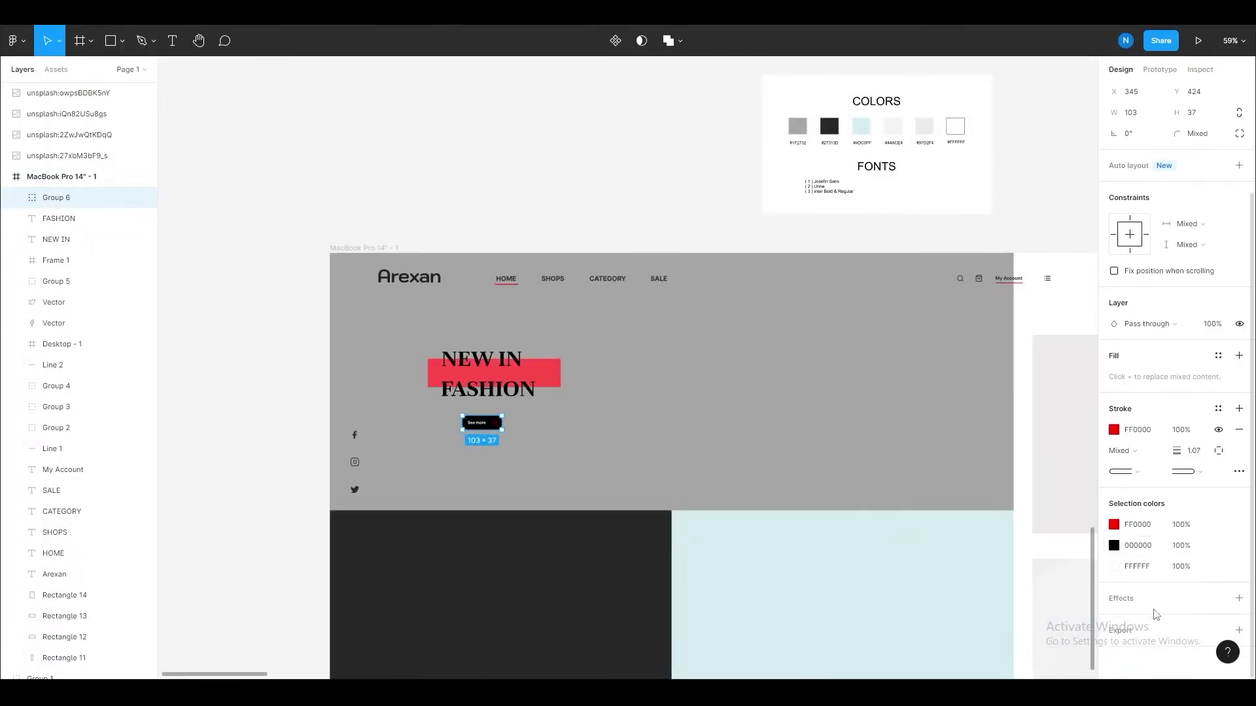
{"action": "scroll", "coordinate": [474, 437], "scroll_direction": "up", "scroll_amount": 5}
- Give the button a black drop shadow: X -5, Y 5, blur 25, 40%
{"action": "left_click", "coordinate": [1114, 619]}
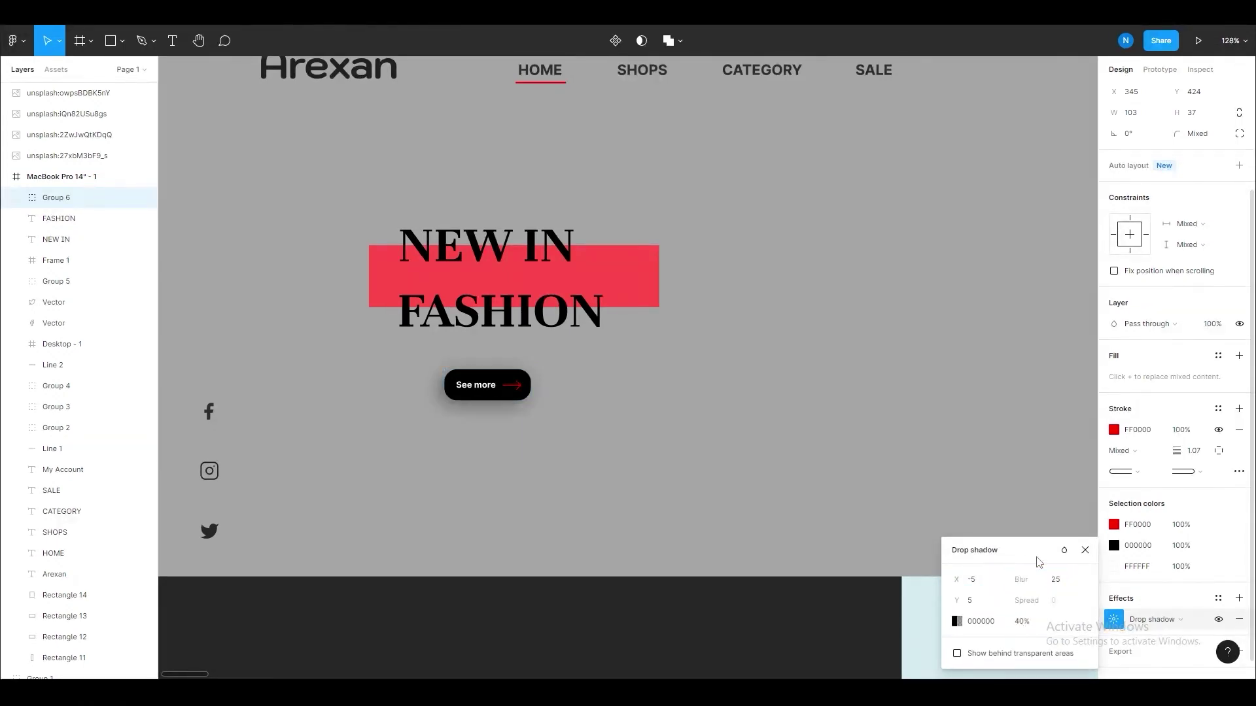
{"action": "key", "text": "Escape"}
{"action": "scroll", "coordinate": [615, 481], "scroll_direction": "down", "scroll_amount": 5}
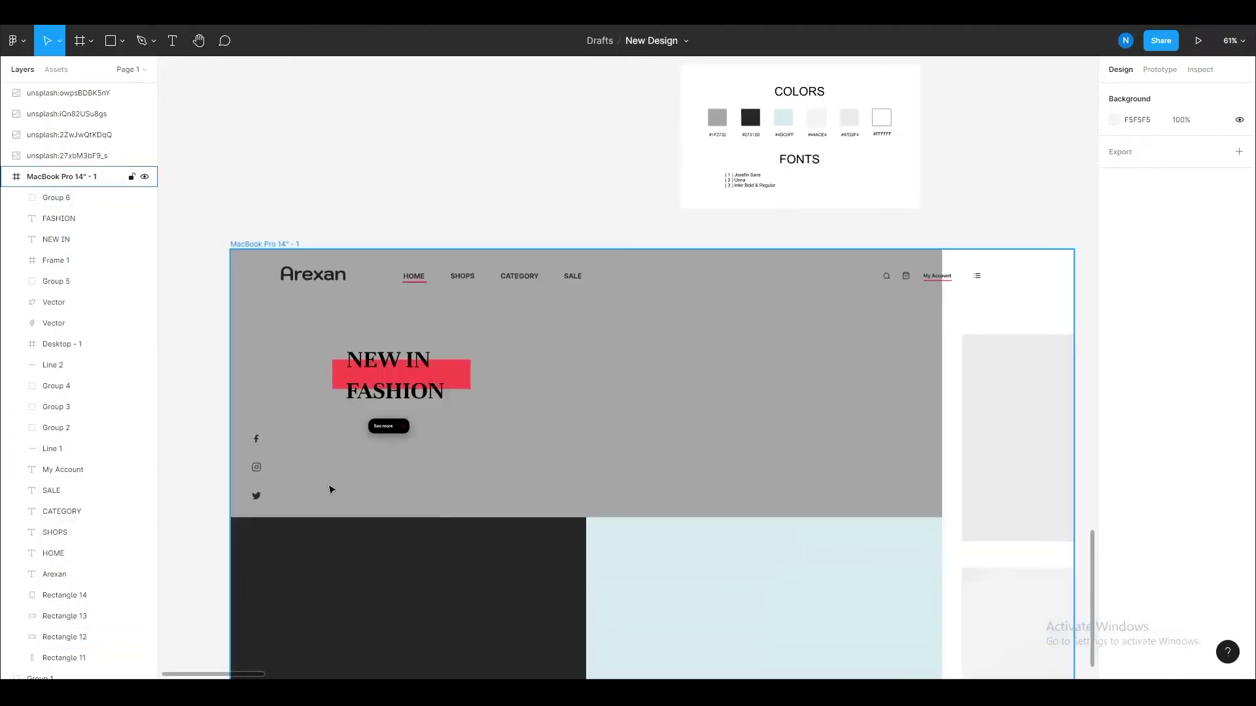
{"action": "scroll", "coordinate": [752, 497], "scroll_direction": "up", "scroll_amount": 3}
{"action": "scroll", "coordinate": [642, 550], "scroll_direction": "down", "scroll_amount": 3}
{"action": "scroll", "coordinate": [631, 567], "scroll_direction": "up", "scroll_amount": 2}
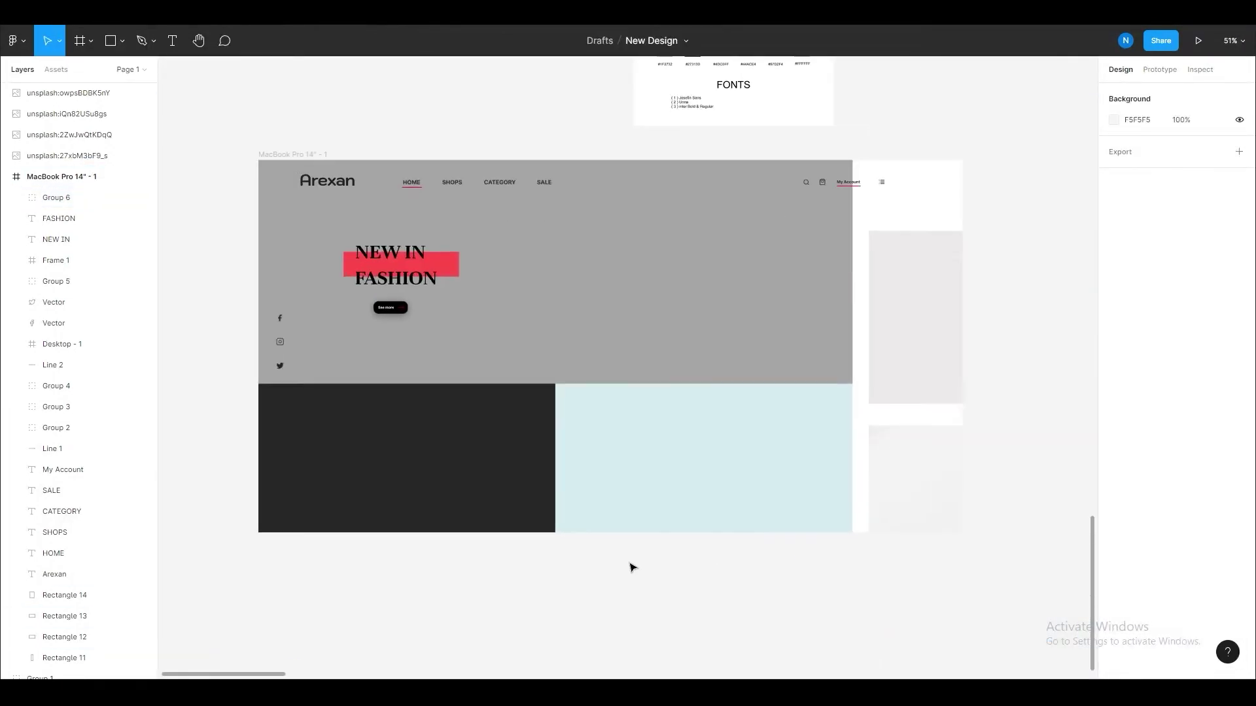
- Draw a narrow rectangle on the light-blue panel, filled with the NEW IN bar's red
{"action": "mouse_move", "coordinate": [610, 407]}
{"action": "left_mouse_down"}
{"action": "mouse_move", "coordinate": [635, 452]}
{"action": "mouse_move", "coordinate": [641, 420]}
{"action": "left_mouse_up"}
{"action": "scroll", "coordinate": [626, 451], "scroll_direction": "up", "scroll_amount": 3}
{"action": "scroll", "coordinate": [631, 461], "scroll_direction": "up", "scroll_amount": 1}
{"action": "left_click_drag", "start_coordinate": [615, 433], "coordinate": [637, 445]}
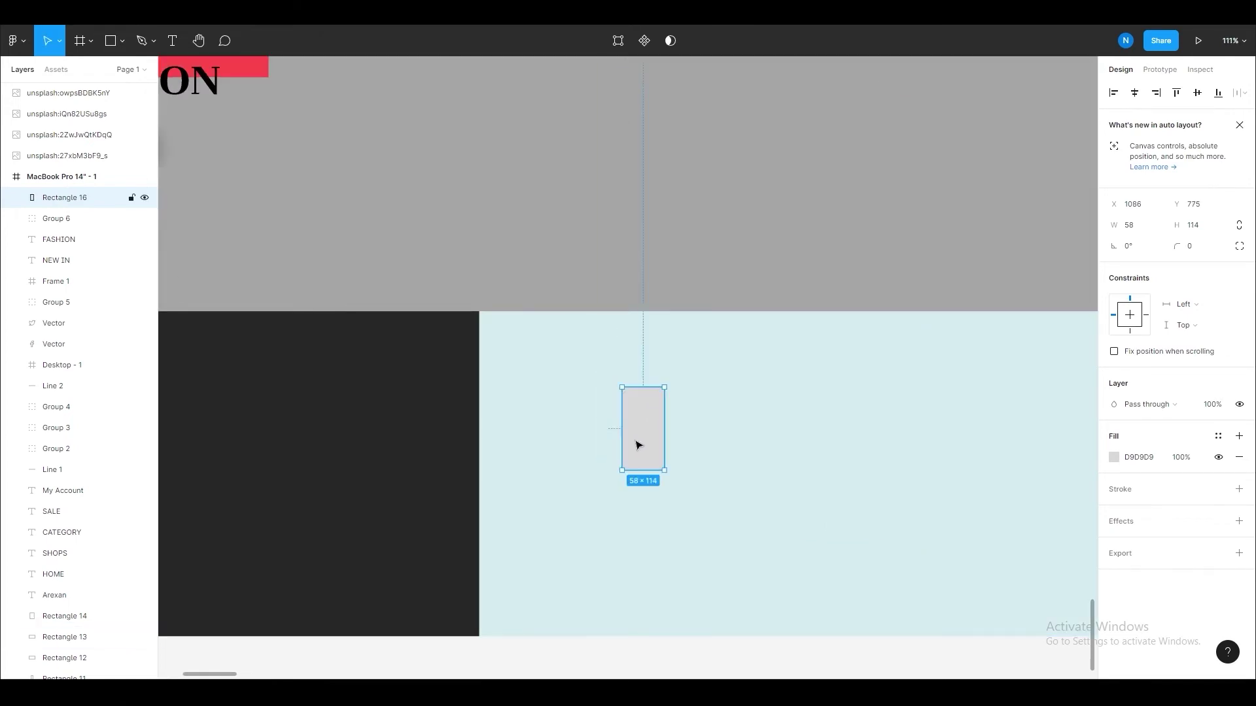
{"action": "left_click", "coordinate": [1114, 457]}
{"action": "left_click", "coordinate": [957, 535]}
{"action": "left_click", "coordinate": [256, 66]}
{"action": "key", "text": "Escape"}
{"action": "key", "text": "Escape"}
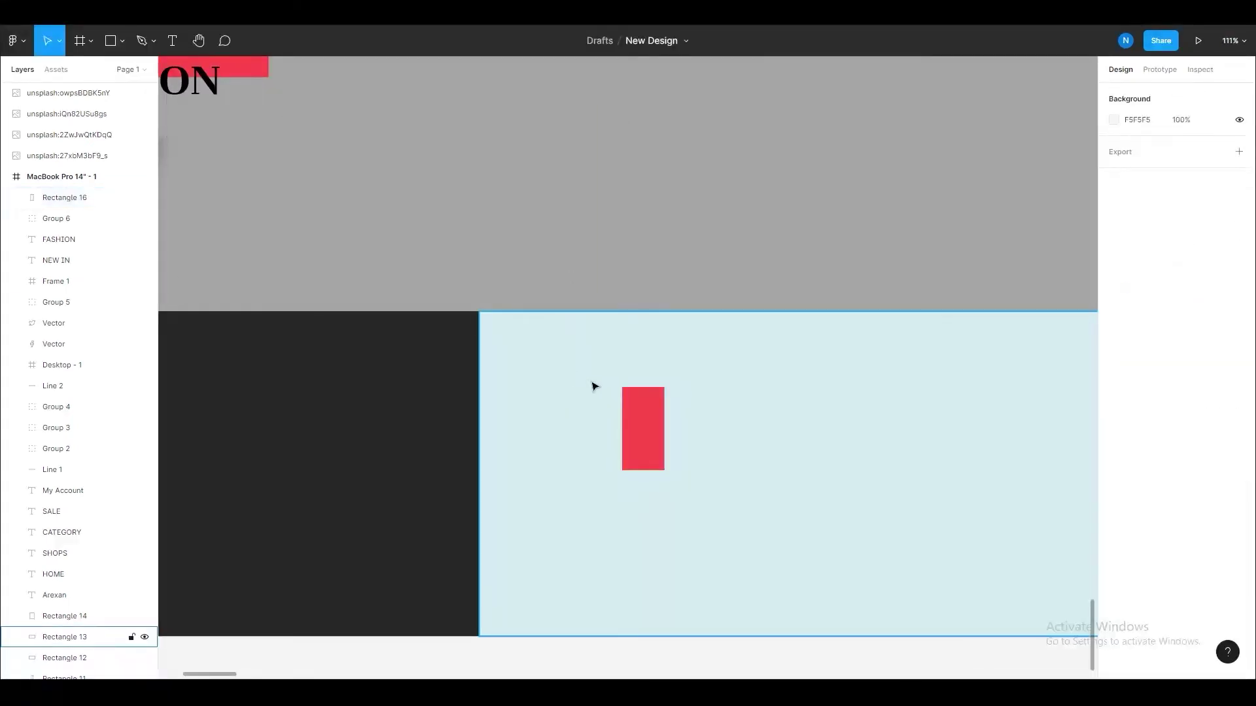
{"action": "scroll", "coordinate": [594, 387], "scroll_direction": "down", "scroll_amount": 3}
- Copy the NEW IN text onto the red block as SALES, with 70% beneath it
{"action": "left_click_drag", "start_coordinate": [317, 173], "coordinate": [625, 409]}
{"action": "scroll", "coordinate": [624, 409], "scroll_direction": "up", "scroll_amount": 4}
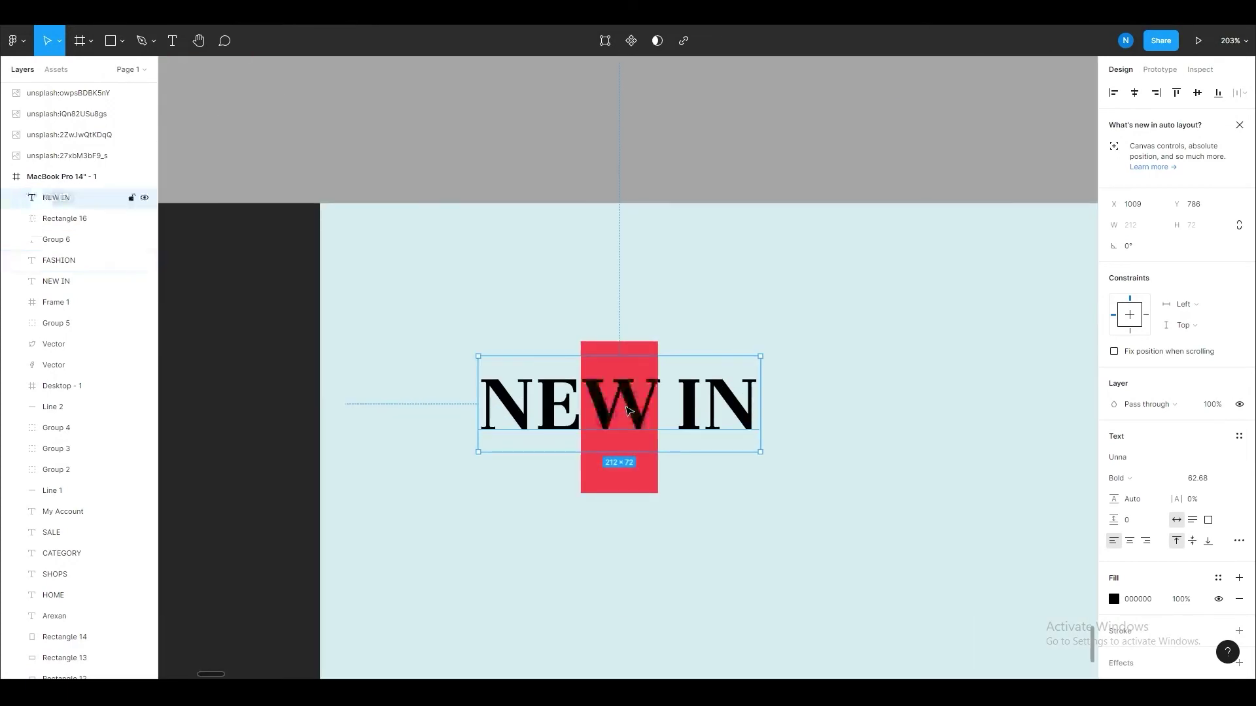
{"action": "mouse_move", "coordinate": [760, 451]}
{"action": "left_mouse_down"}
{"action": "mouse_move", "coordinate": [652, 413]}
{"action": "mouse_move", "coordinate": [652, 473]}
{"action": "left_mouse_up"}
{"action": "key", "text": "Return"}
{"action": "type", "text": "70"}
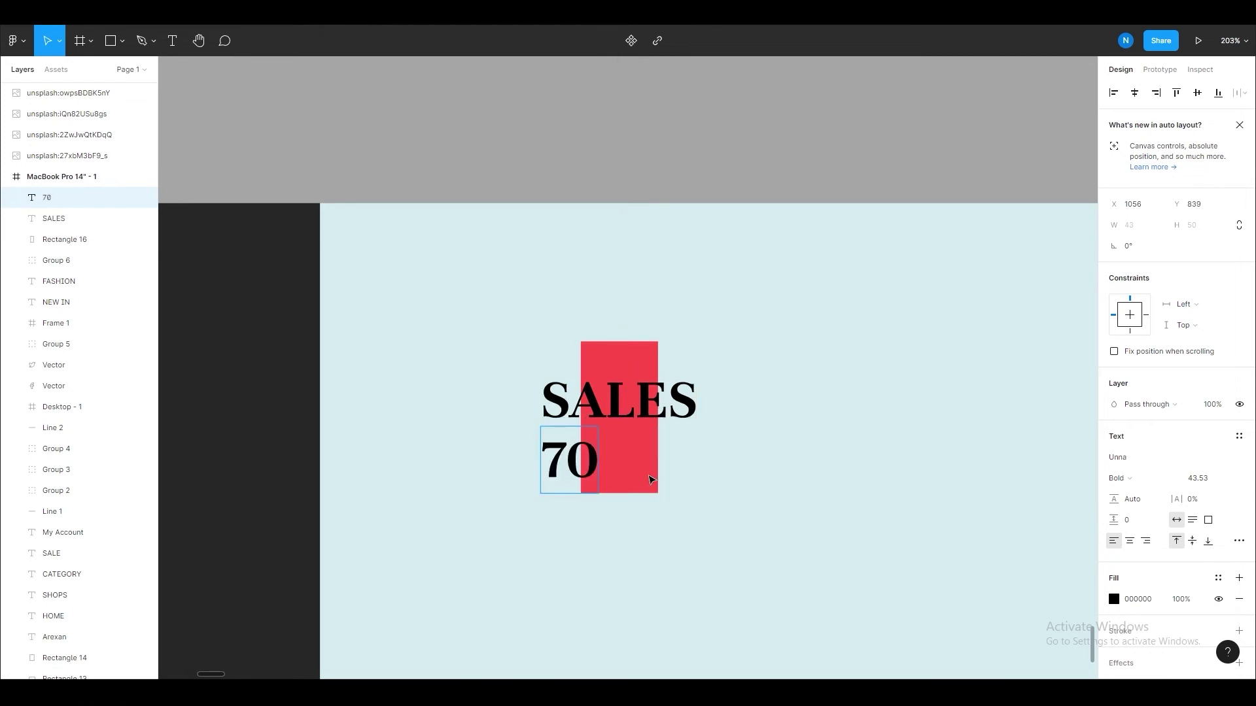
{"action": "type", "text": "%"}
{"action": "left_click_drag", "start_coordinate": [619, 467], "coordinate": [628, 451]}
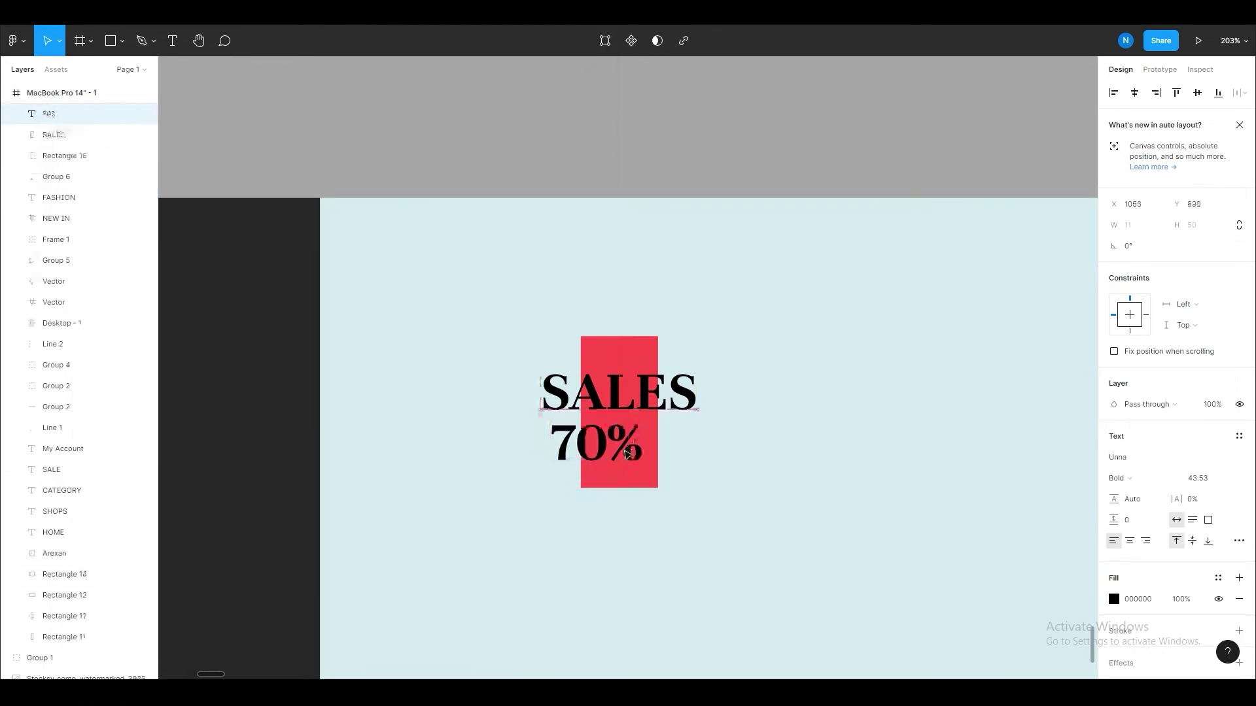
{"action": "left_click", "coordinate": [703, 533]}
{"action": "scroll", "coordinate": [922, 432], "scroll_direction": "down", "scroll_amount": 5}
{"action": "scroll", "coordinate": [774, 373], "scroll_direction": "down", "scroll_amount": 2}
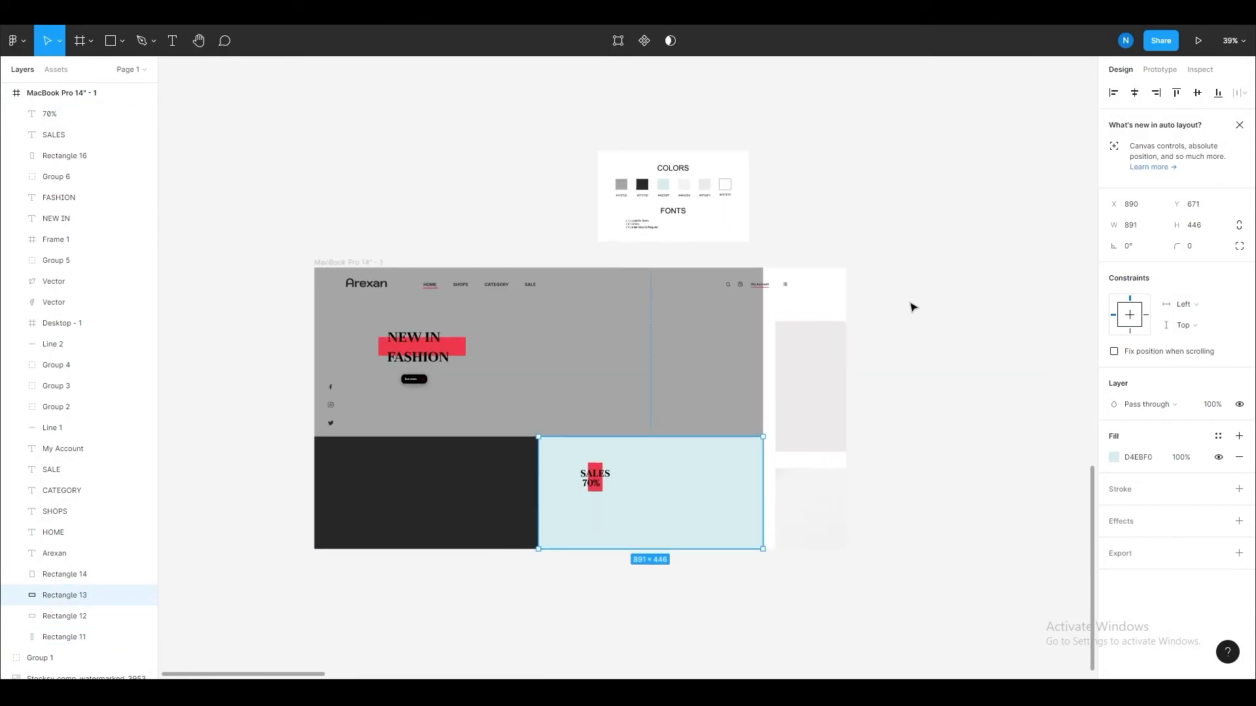
{"action": "scroll", "coordinate": [906, 313], "scroll_direction": "up", "scroll_amount": 2}
- Copy SALES as WOMAN COLLECTION, rotate it -90°, and move it onto the right sidebar
{"action": "left_click_drag", "start_coordinate": [457, 548], "coordinate": [560, 410], "text": "alt"}
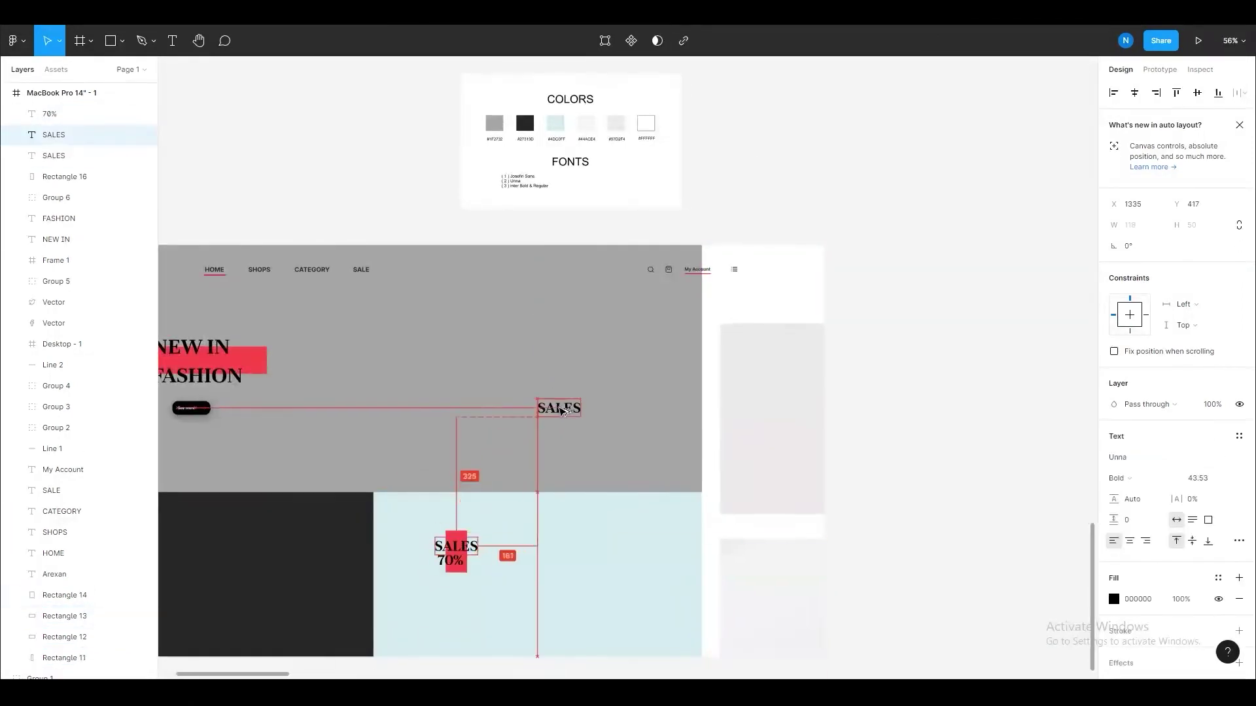
{"action": "double_click", "coordinate": [560, 409]}
{"action": "type", "text": "WOMAN COLLECTION"}
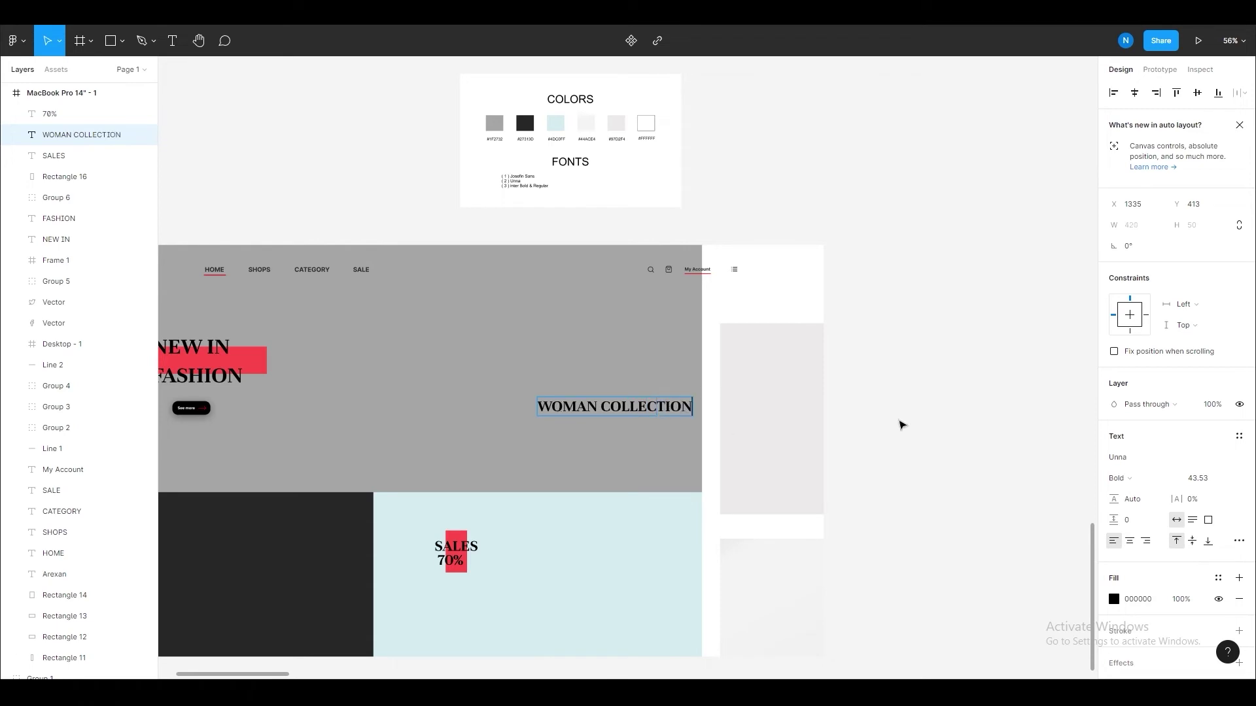
{"action": "left_click", "coordinate": [1136, 248]}
{"action": "type", "text": "-90"}
{"action": "key", "text": "Return"}
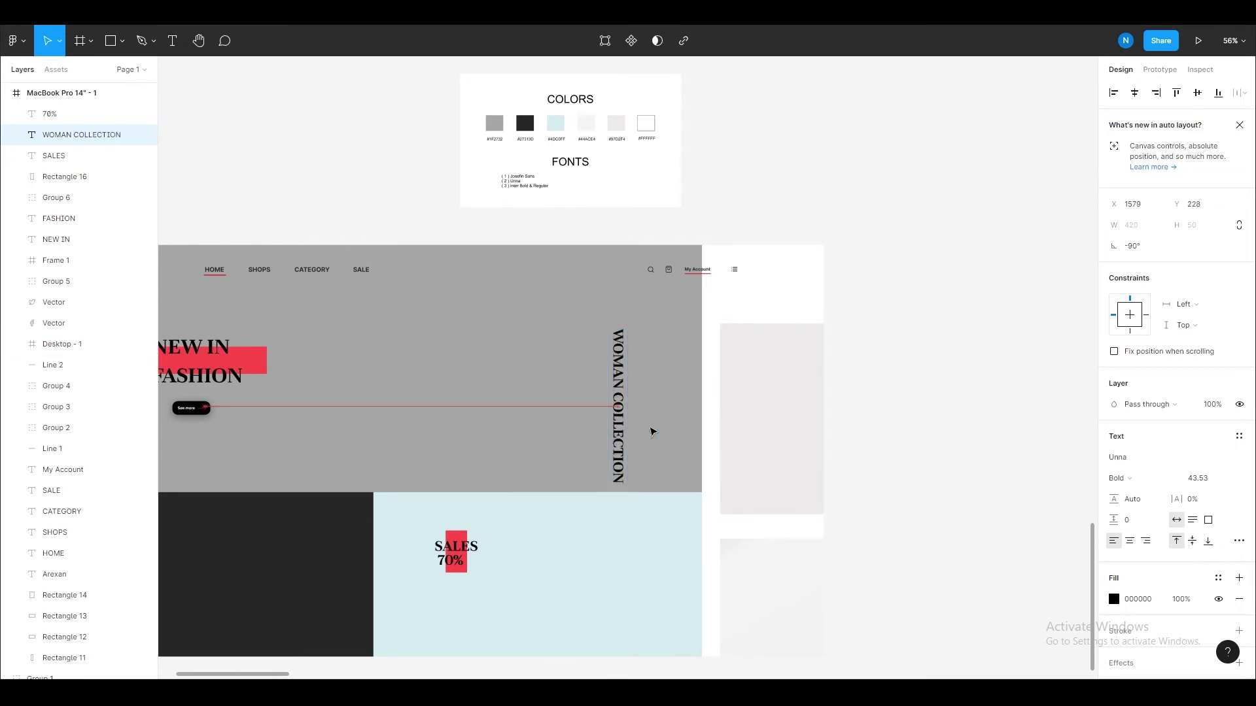
{"action": "left_click_drag", "start_coordinate": [623, 434], "coordinate": [752, 327]}
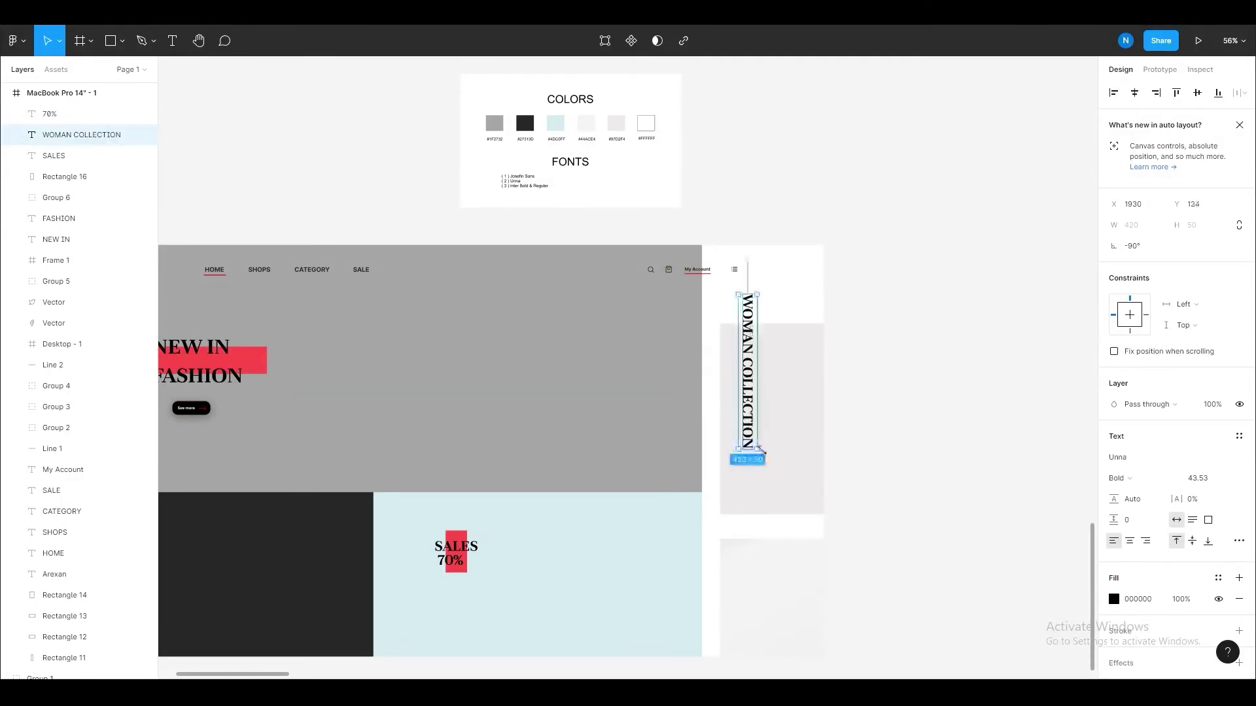
- Scale the vertical WOMAN COLLECTION heading down to fit the white strip
{"action": "key", "text": "k"}
{"action": "left_click_drag", "start_coordinate": [761, 450], "coordinate": [755, 434]}
{"action": "scroll", "coordinate": [685, 225], "scroll_direction": "up", "scroll_amount": 3}
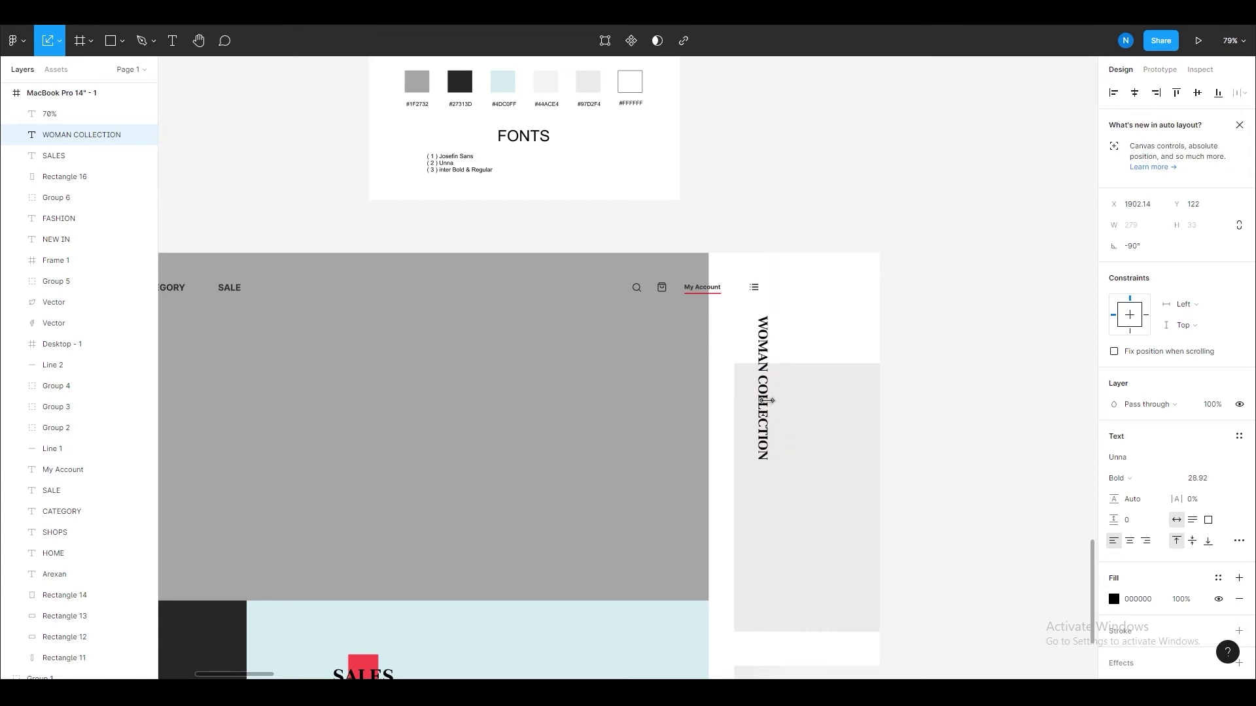
{"action": "left_click", "coordinate": [986, 452]}
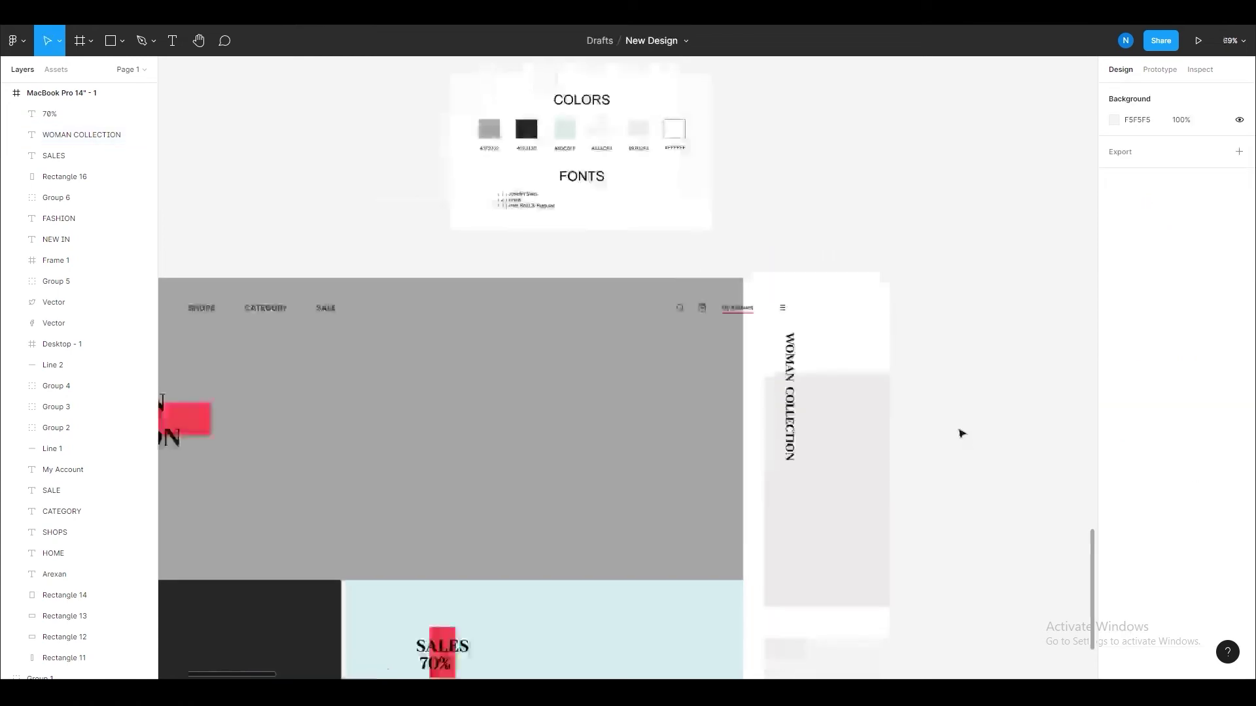
{"action": "scroll", "coordinate": [896, 431], "scroll_direction": "down", "scroll_amount": 3}
{"action": "left_click", "coordinate": [839, 490]}
{"action": "left_click", "coordinate": [811, 415], "text": "shift"}
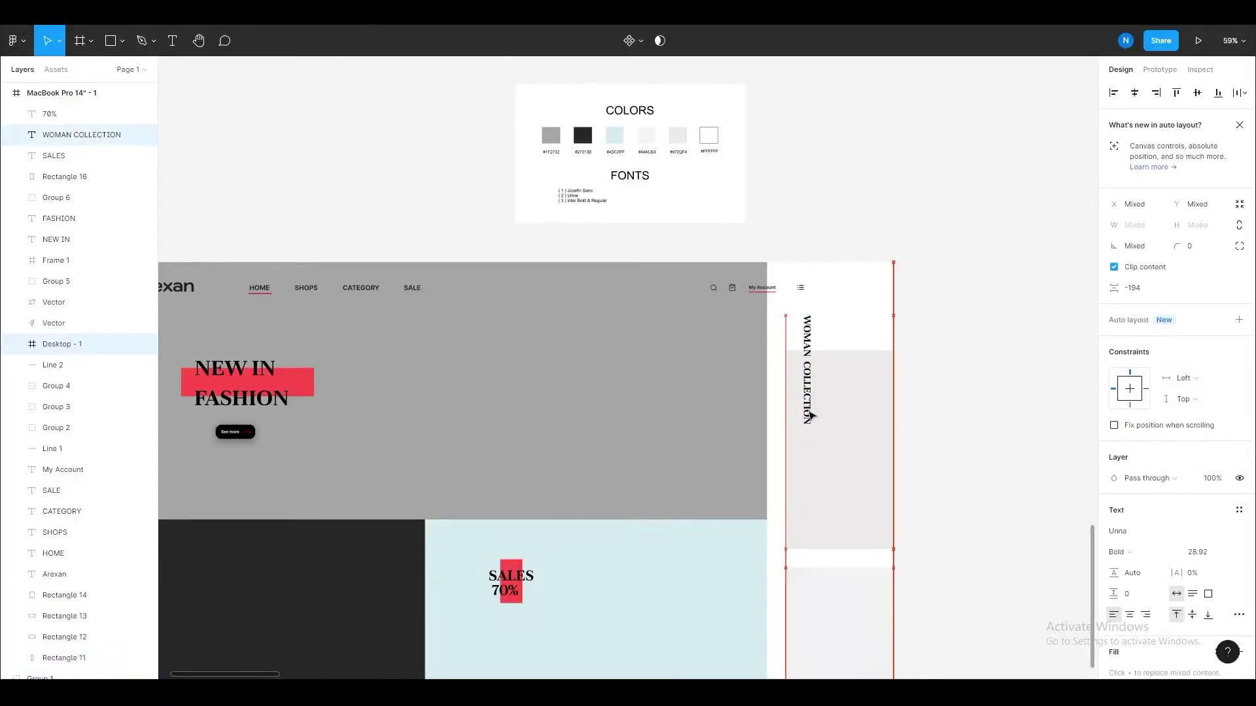
{"action": "left_click", "coordinate": [812, 425]}
- Copy the red SALES box behind the top of the heading as a tall thin bar
{"action": "left_click_drag", "start_coordinate": [814, 429], "coordinate": [814, 454]}
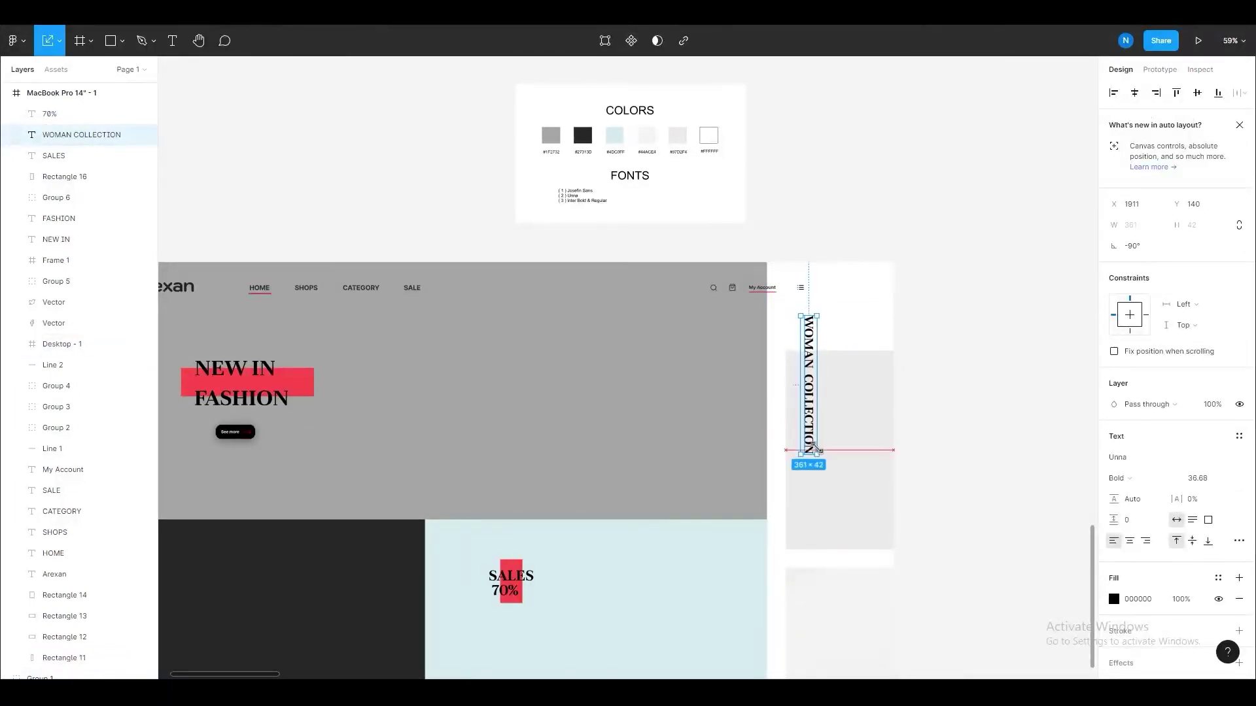
{"action": "left_click", "coordinate": [953, 439]}
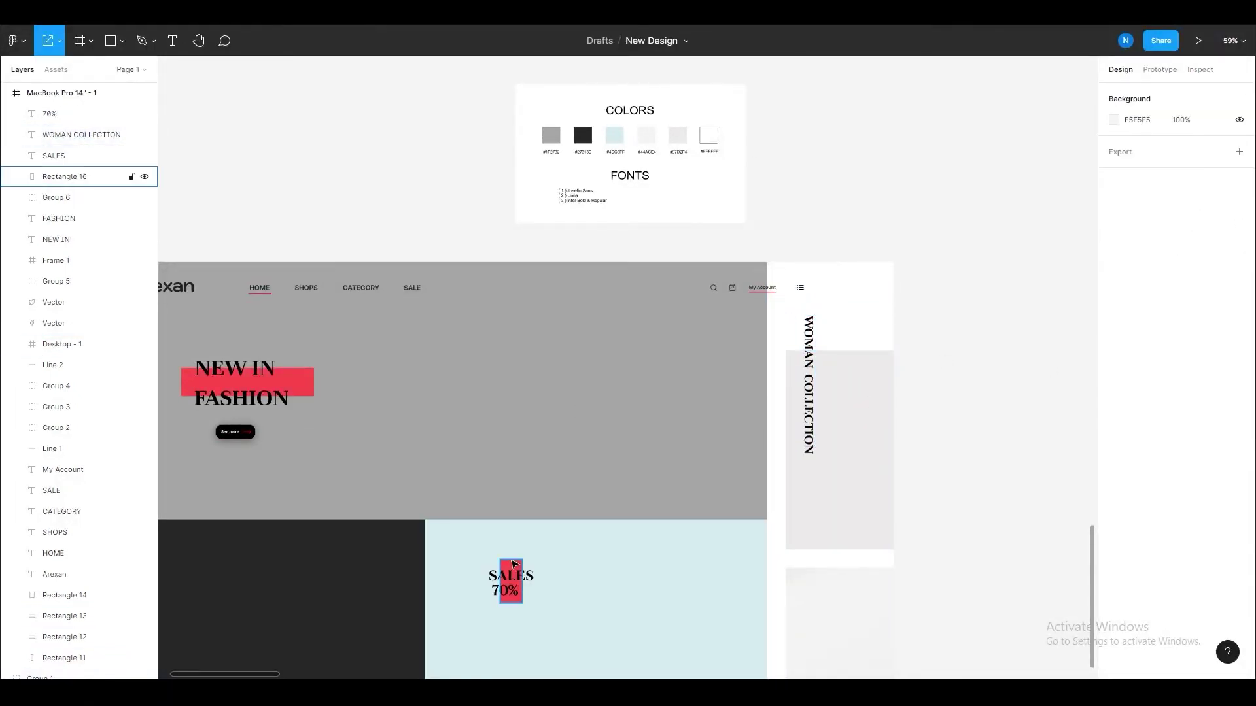
{"action": "mouse_move", "coordinate": [514, 564]}
{"action": "left_mouse_down"}
{"action": "mouse_move", "coordinate": [800, 325]}
{"action": "mouse_move", "coordinate": [783, 282]}
{"action": "left_mouse_up"}
{"action": "scroll", "coordinate": [817, 330], "scroll_direction": "up", "scroll_amount": 5}
{"action": "left_click_drag", "start_coordinate": [737, 367], "coordinate": [765, 371]}
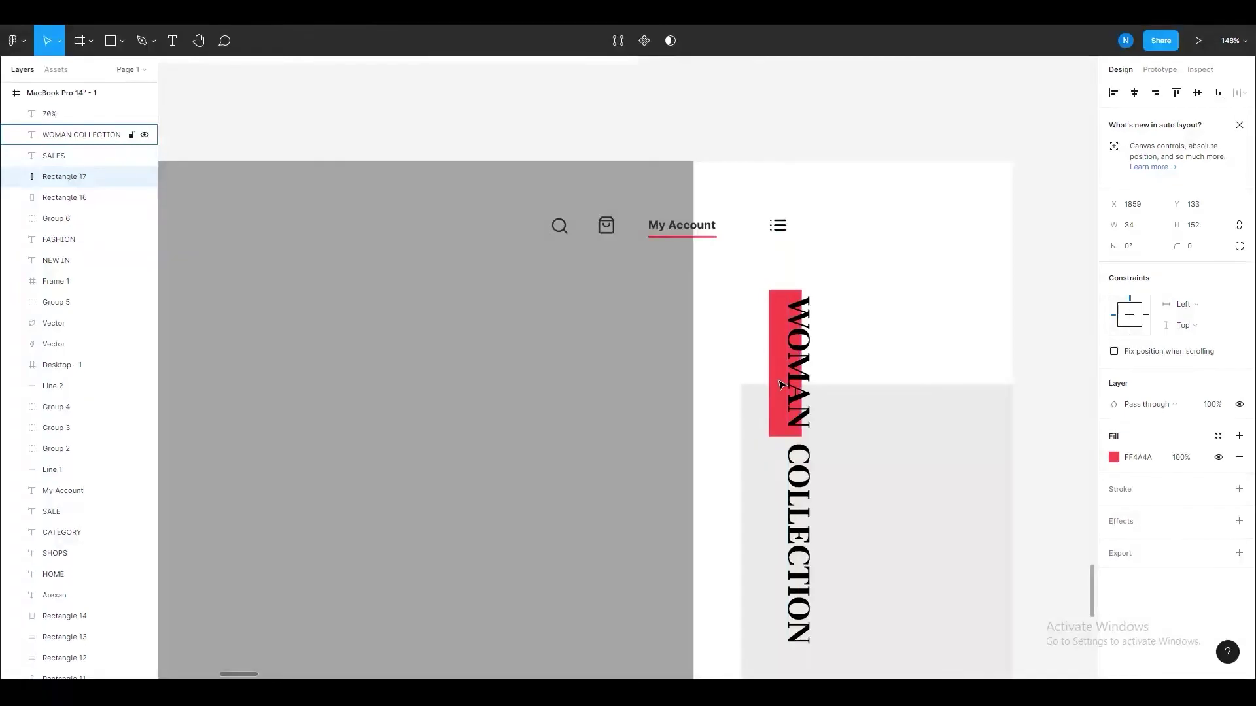
{"action": "key", "text": "Escape"}
- Place a narrower copy of the red bar lower in the sidebar
{"action": "scroll", "coordinate": [877, 325], "scroll_direction": "down", "scroll_amount": 5}
{"action": "scroll", "coordinate": [952, 372], "scroll_direction": "down", "scroll_amount": 2}
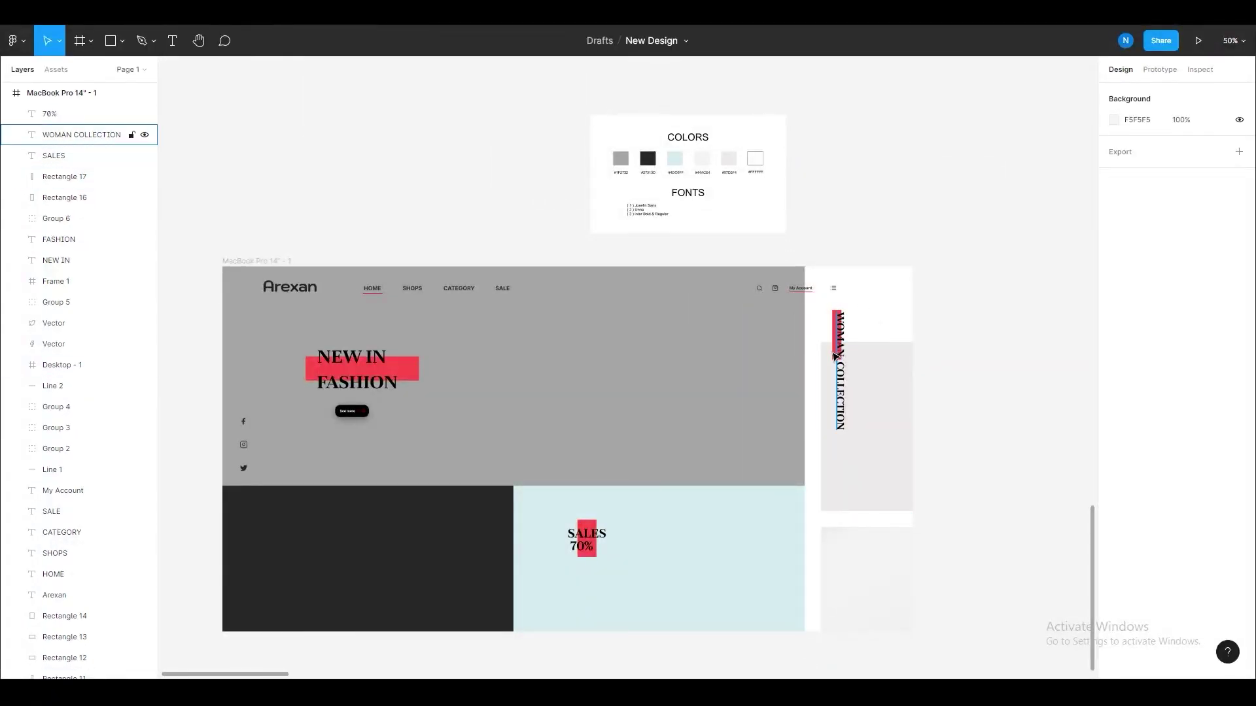
{"action": "left_click", "coordinate": [835, 316]}
{"action": "left_click_drag", "start_coordinate": [836, 316], "coordinate": [834, 497], "text": "alt"}
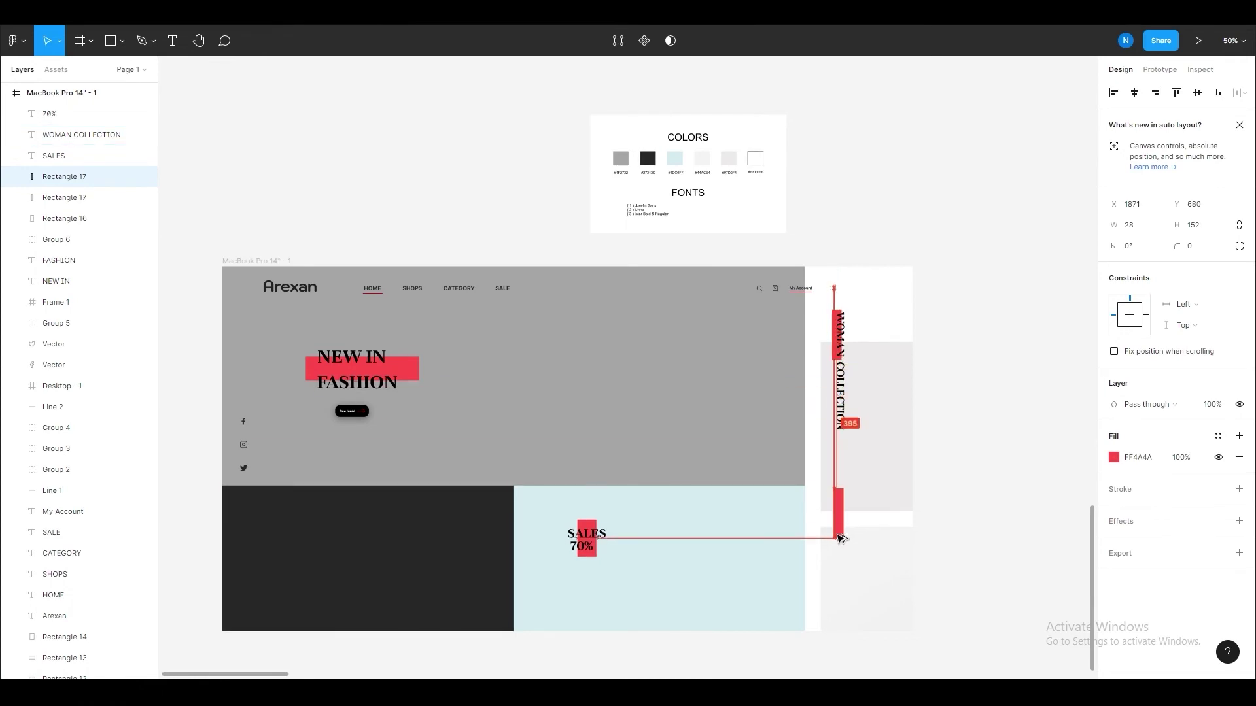
{"action": "scroll", "coordinate": [838, 544], "scroll_direction": "up", "scroll_amount": 3}
{"action": "scroll", "coordinate": [840, 536], "scroll_direction": "up", "scroll_amount": 3}
{"action": "scroll", "coordinate": [842, 517], "scroll_direction": "up", "scroll_amount": 2}
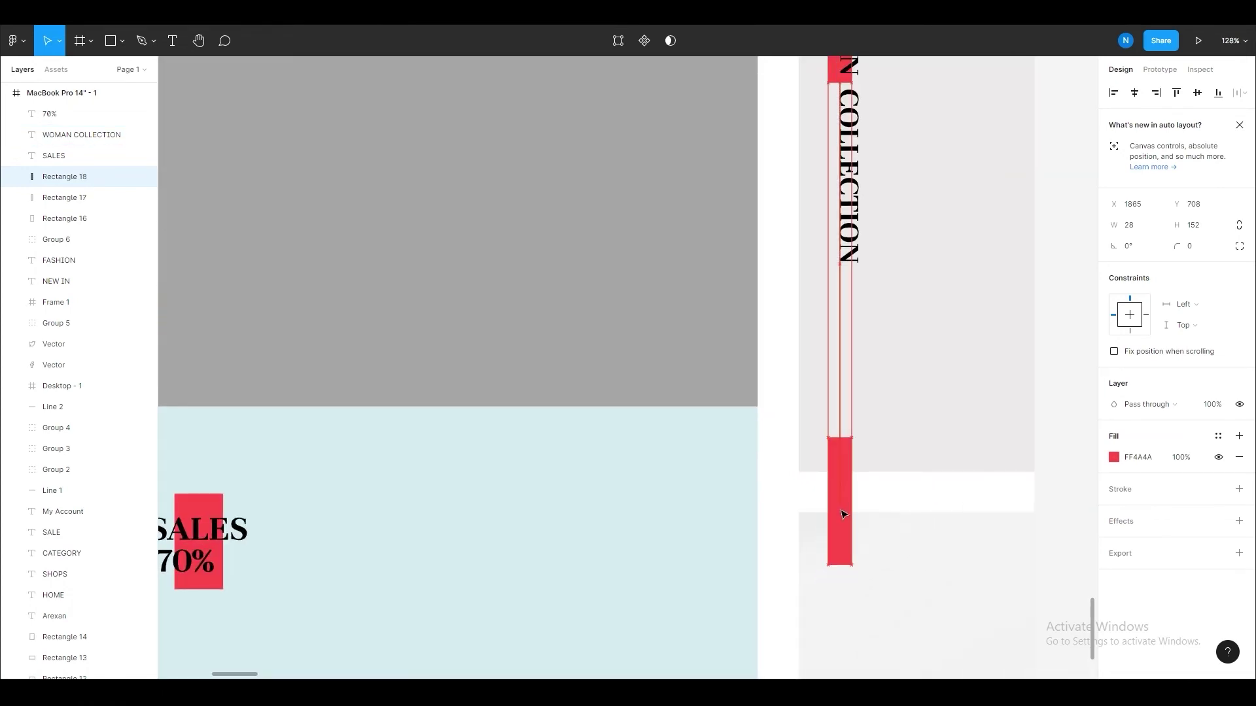
{"action": "left_click_drag", "start_coordinate": [852, 508], "coordinate": [842, 508]}
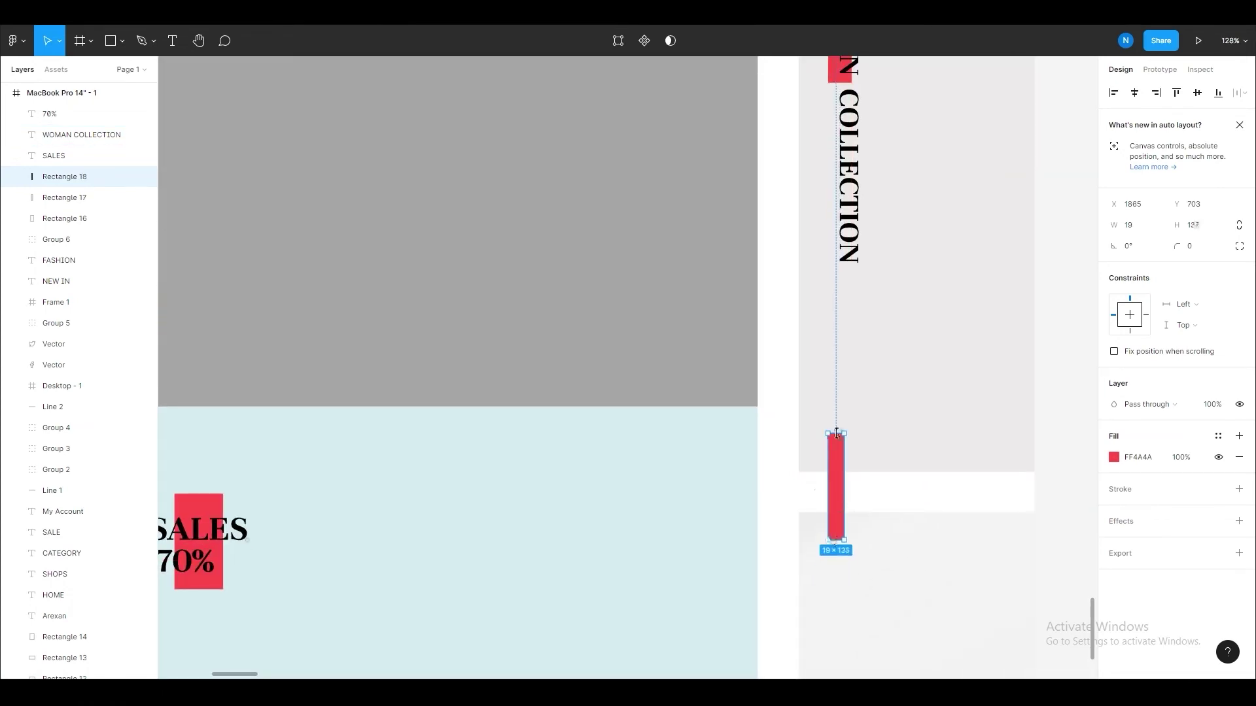
- Shorten the lower red bar to 19 × 91
{"action": "key", "text": "shift+1"}
{"action": "left_click", "coordinate": [922, 500]}
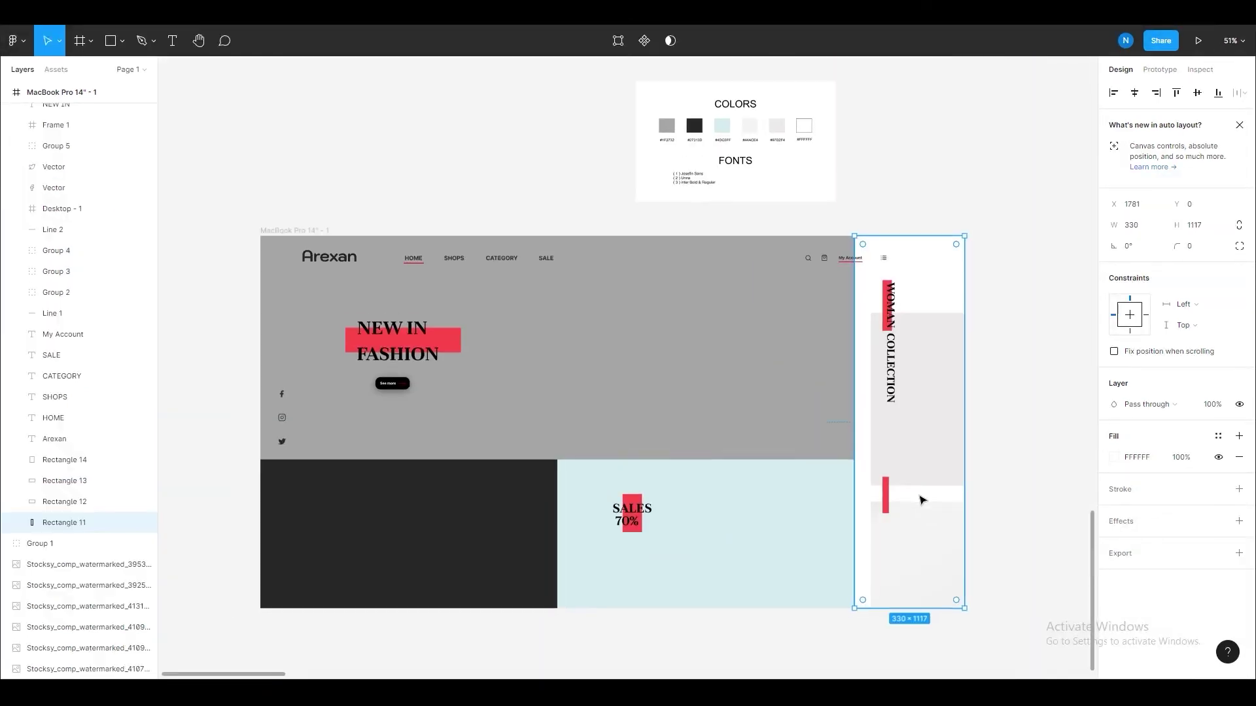
{"action": "scroll", "coordinate": [1011, 501], "scroll_direction": "up", "scroll_amount": 4}
{"action": "left_click", "coordinate": [760, 458]}
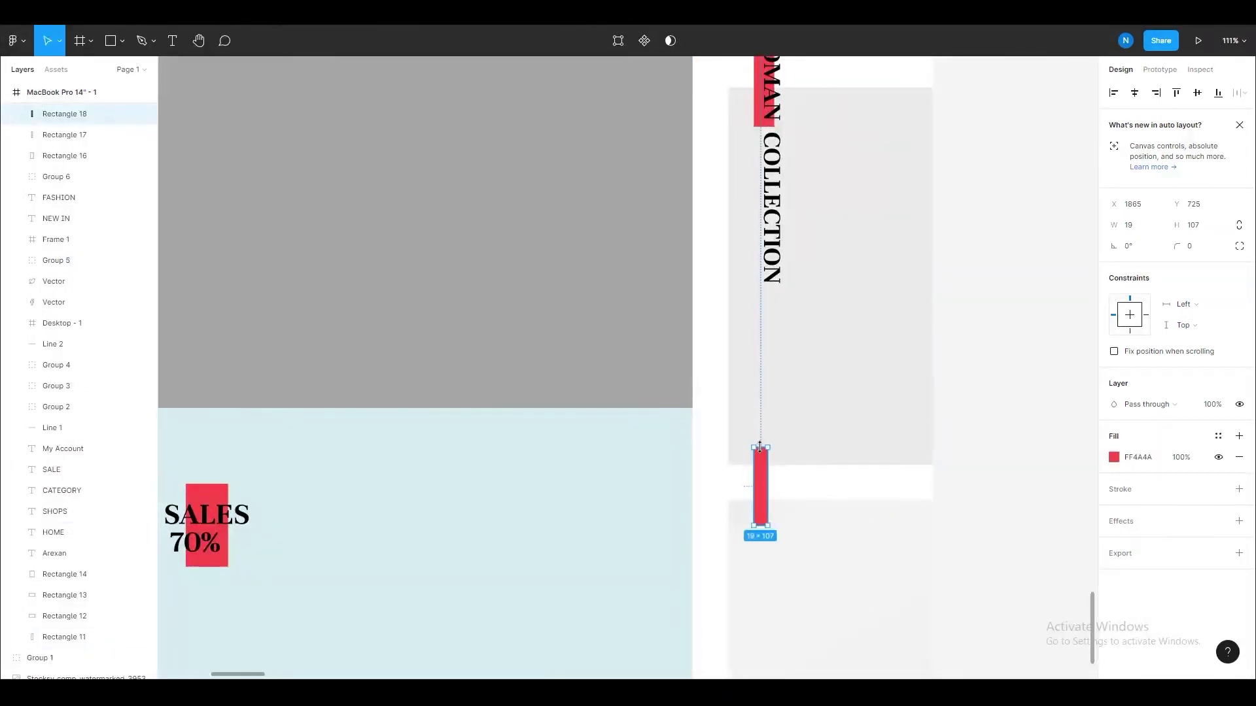
{"action": "key", "text": "Escape"}
{"action": "left_click_drag", "start_coordinate": [764, 500], "coordinate": [767, 499]}
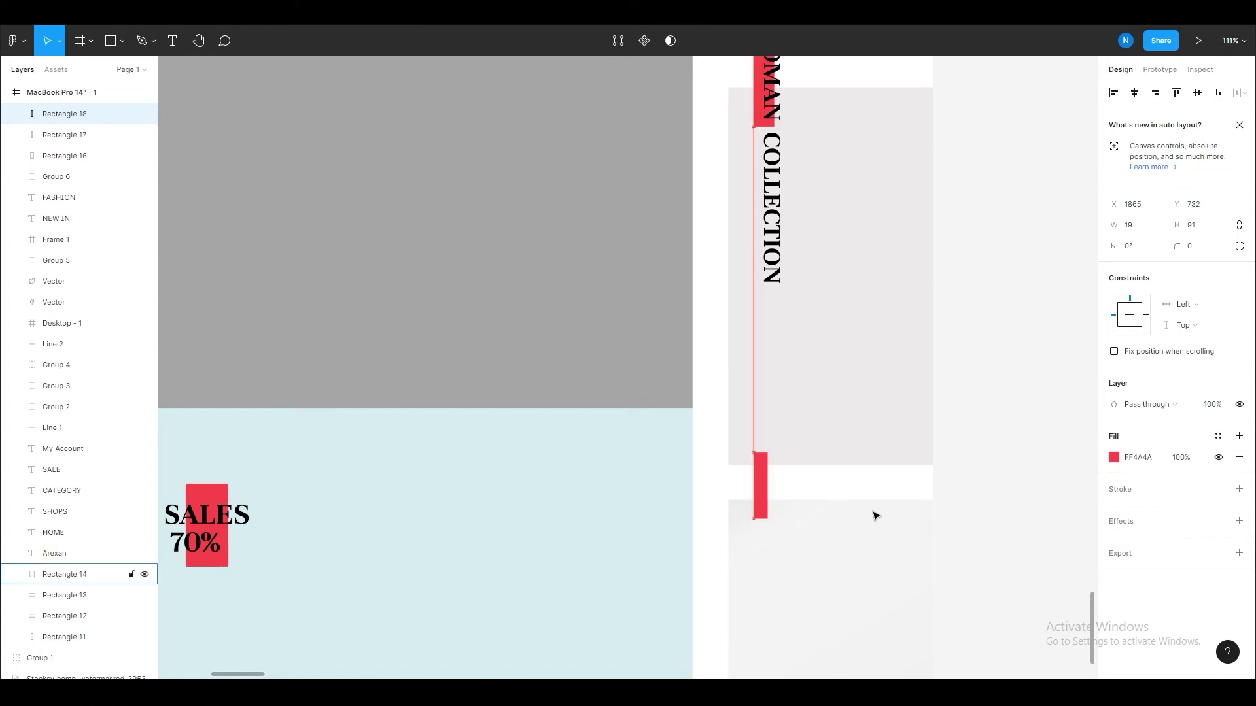
{"action": "scroll", "coordinate": [875, 516], "scroll_direction": "down", "scroll_amount": 3}
{"action": "left_click", "coordinate": [1017, 513]}
{"action": "scroll", "coordinate": [1017, 514], "scroll_direction": "down", "scroll_amount": 1}
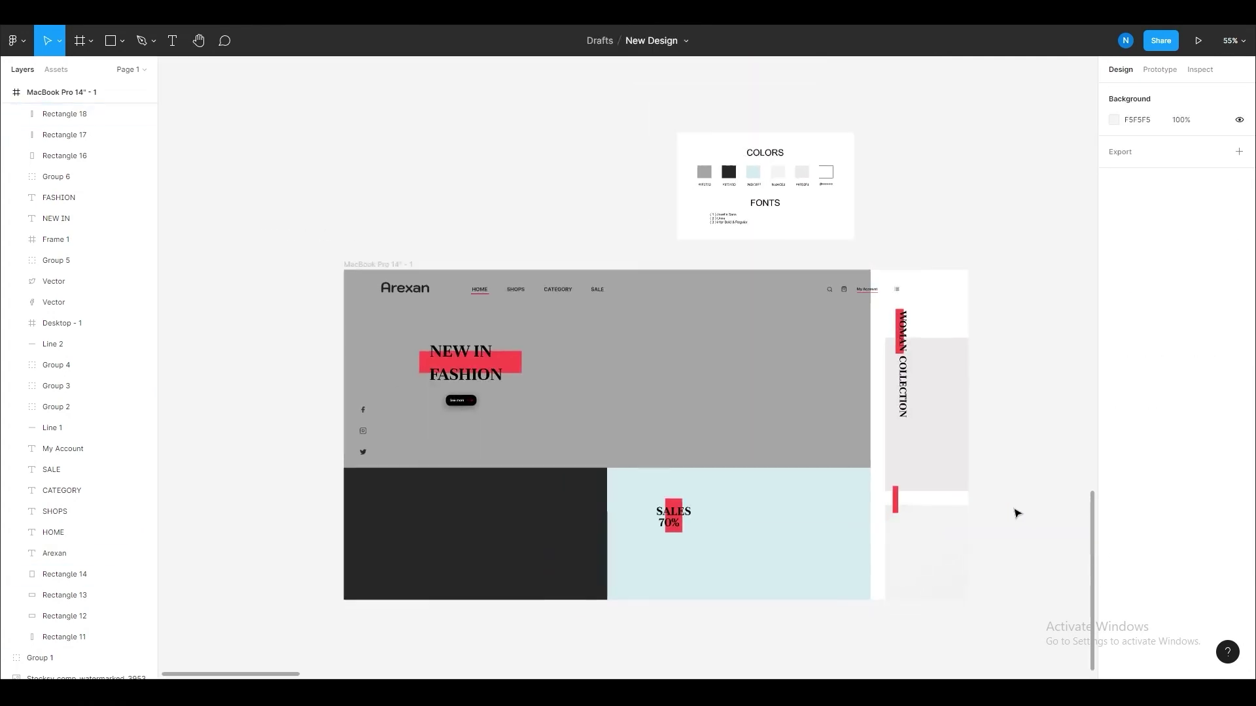
- Move the model photos to the left of the MacBook frame
{"action": "left_click", "coordinate": [700, 202]}
{"action": "left_click", "coordinate": [827, 340]}
{"action": "scroll", "coordinate": [827, 339], "scroll_direction": "down", "scroll_amount": 3}
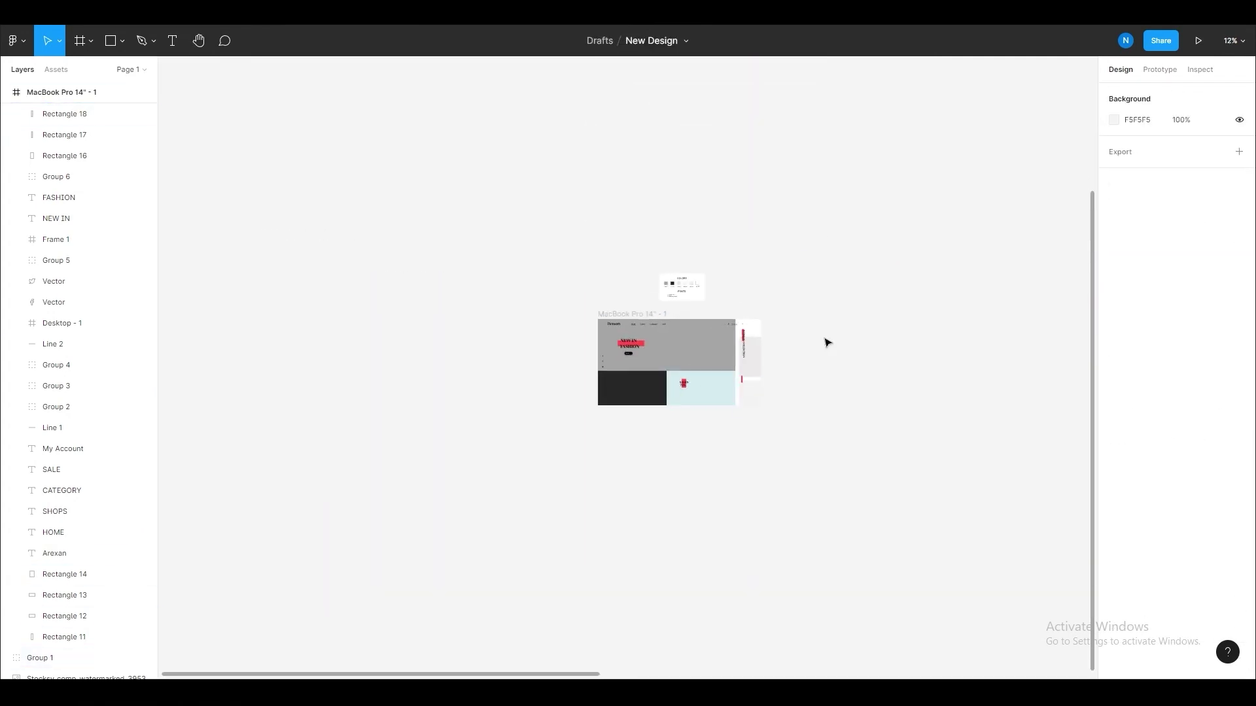
{"action": "scroll", "coordinate": [847, 248], "scroll_direction": "down", "scroll_amount": 2}
{"action": "scroll", "coordinate": [847, 248], "scroll_direction": "up", "scroll_amount": 2}
{"action": "left_click_drag", "start_coordinate": [843, 170], "coordinate": [994, 366]}
{"action": "scroll", "coordinate": [962, 288], "scroll_direction": "down", "scroll_amount": 1}
{"action": "left_click_drag", "start_coordinate": [961, 287], "coordinate": [654, 425]}
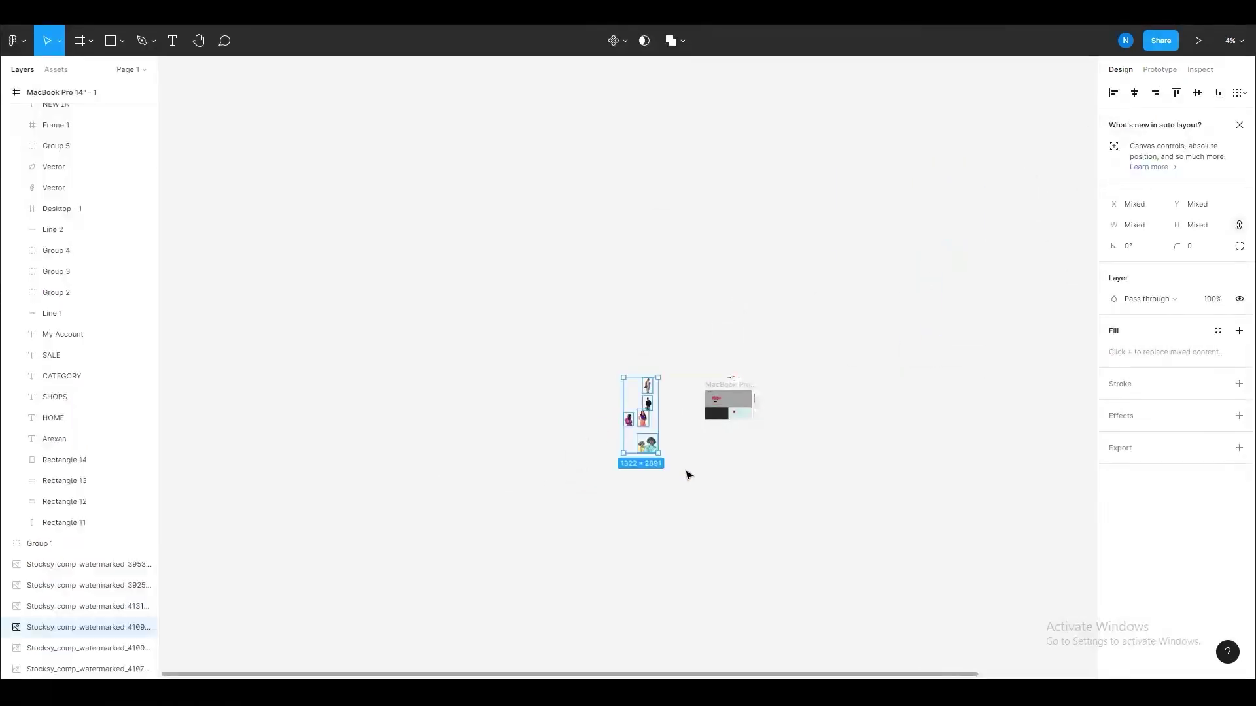
{"action": "left_click", "coordinate": [687, 477]}
{"action": "scroll", "coordinate": [646, 506], "scroll_direction": "up", "scroll_amount": 4}
- Place the hat-wearing models photo in the hero and enlarge it to 870.52 × 784
{"action": "left_click_drag", "start_coordinate": [399, 645], "coordinate": [589, 487]}
{"action": "scroll", "coordinate": [421, 549], "scroll_direction": "down", "scroll_amount": 1}
{"action": "left_click_drag", "start_coordinate": [422, 550], "coordinate": [896, 420]}
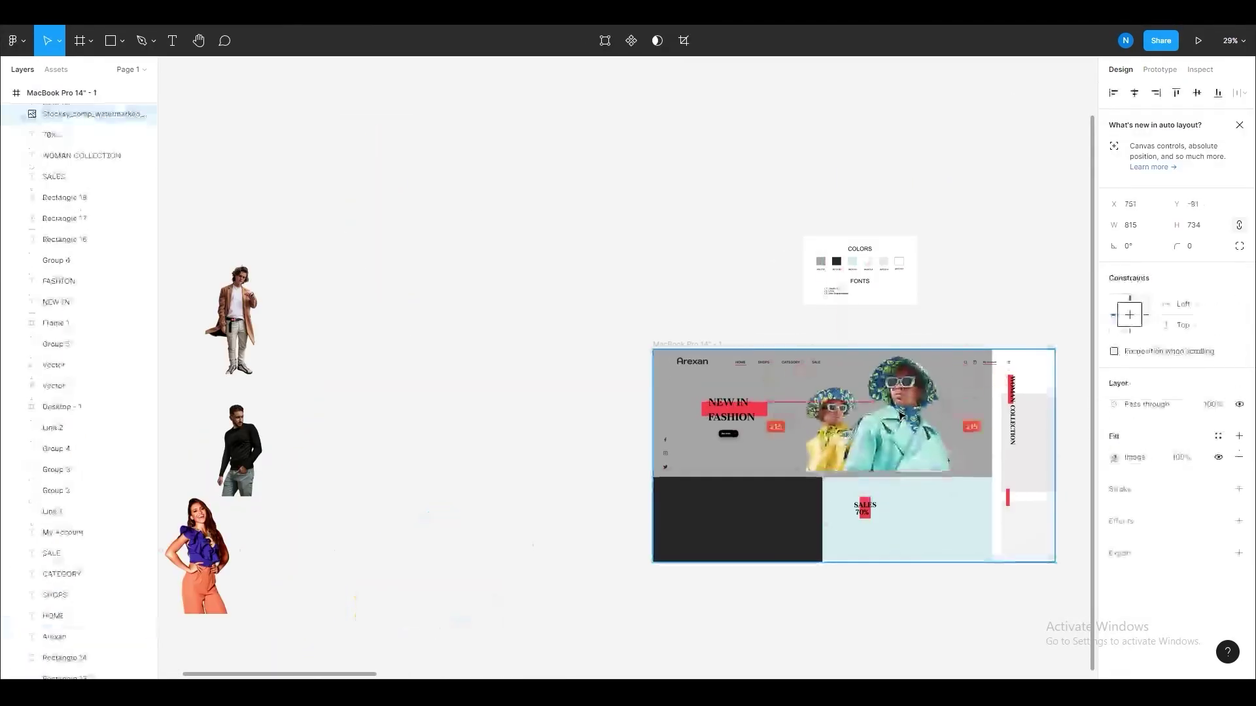
{"action": "key", "text": "k"}
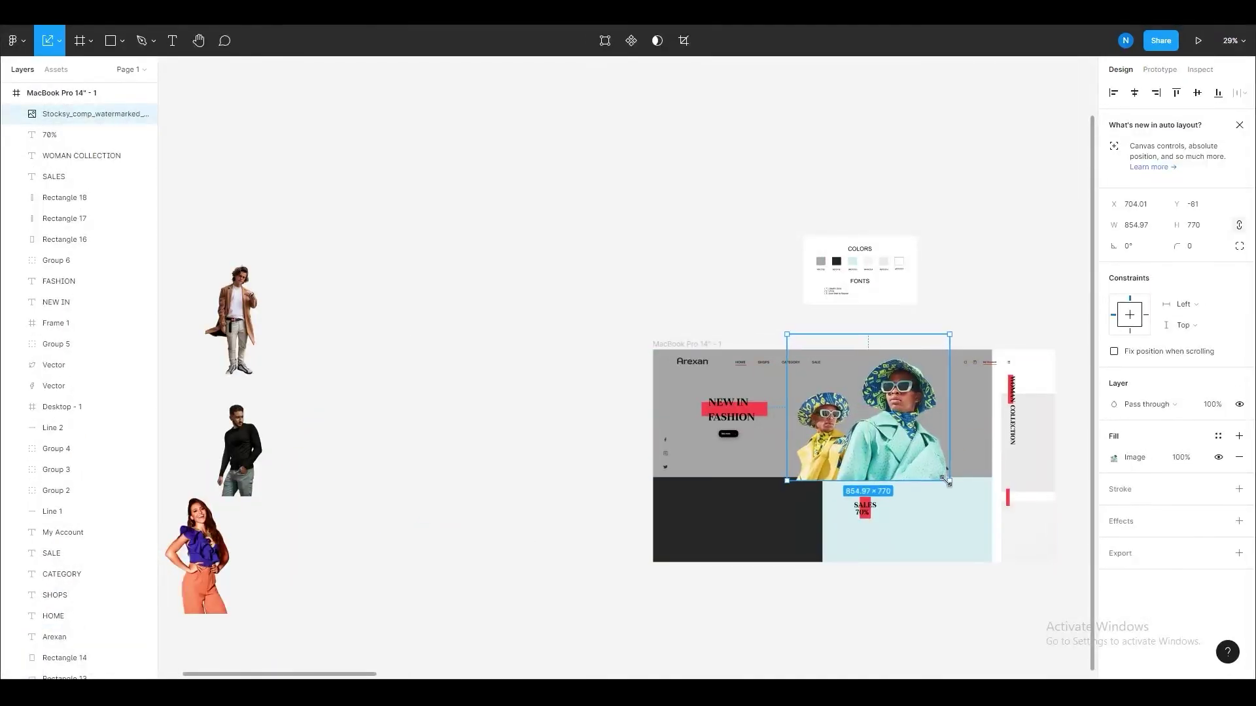
{"action": "left_click_drag", "start_coordinate": [791, 338], "coordinate": [783, 330]}
- Group the SALES and 70% text with the red box
{"action": "left_click", "coordinate": [914, 497]}
{"action": "scroll", "coordinate": [968, 494], "scroll_direction": "up", "scroll_amount": 2}
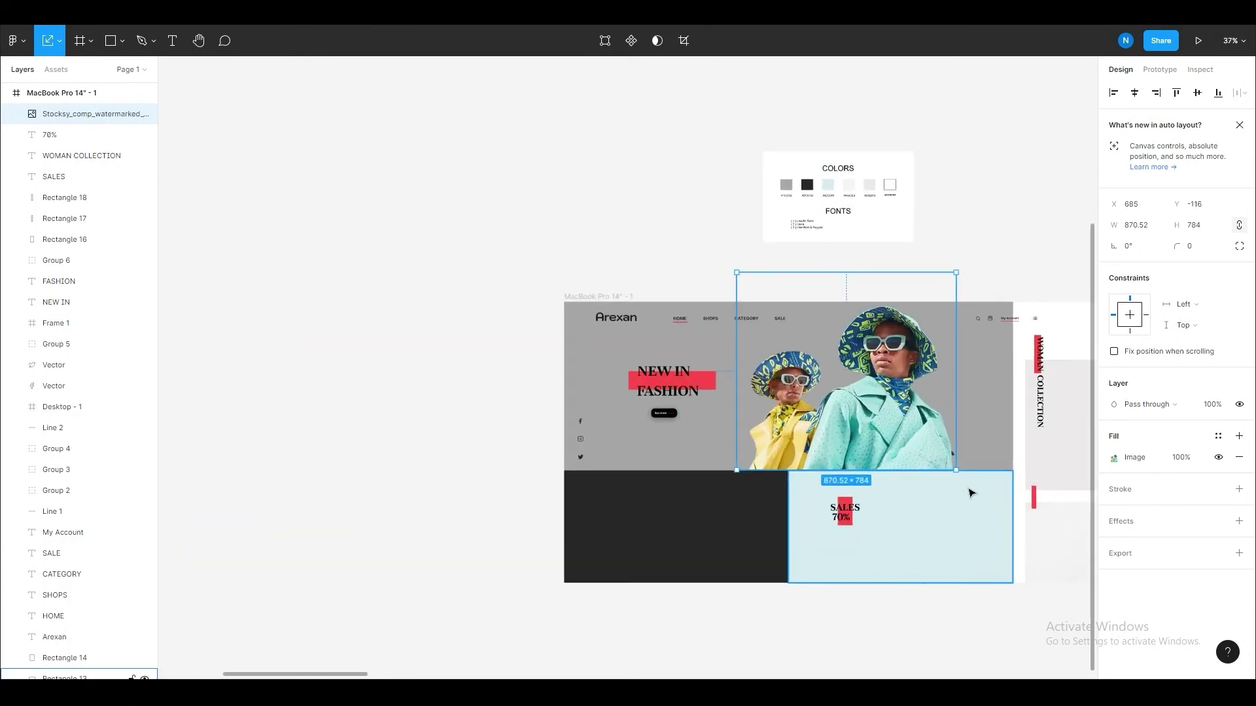
{"action": "scroll", "coordinate": [833, 546], "scroll_direction": "up", "scroll_amount": 3}
{"action": "left_click", "coordinate": [757, 521]}
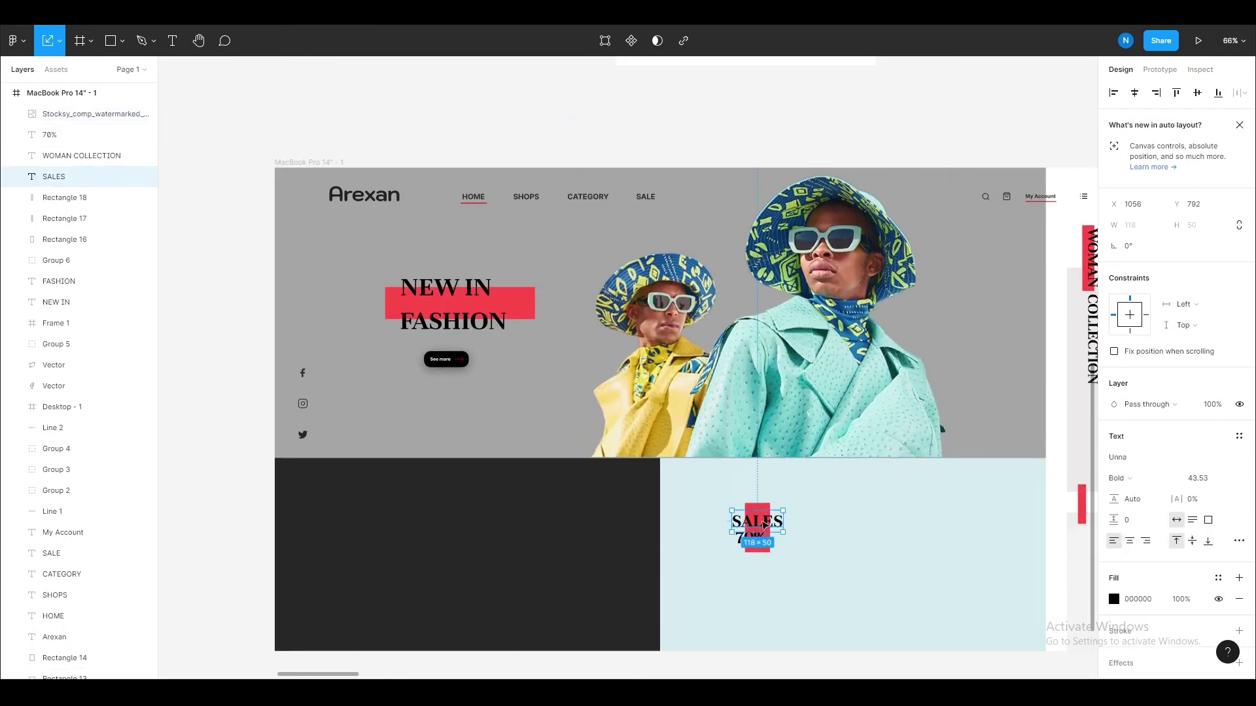
{"action": "left_click", "coordinate": [763, 508], "text": "shift"}
{"action": "key", "text": "ctrl+g"}
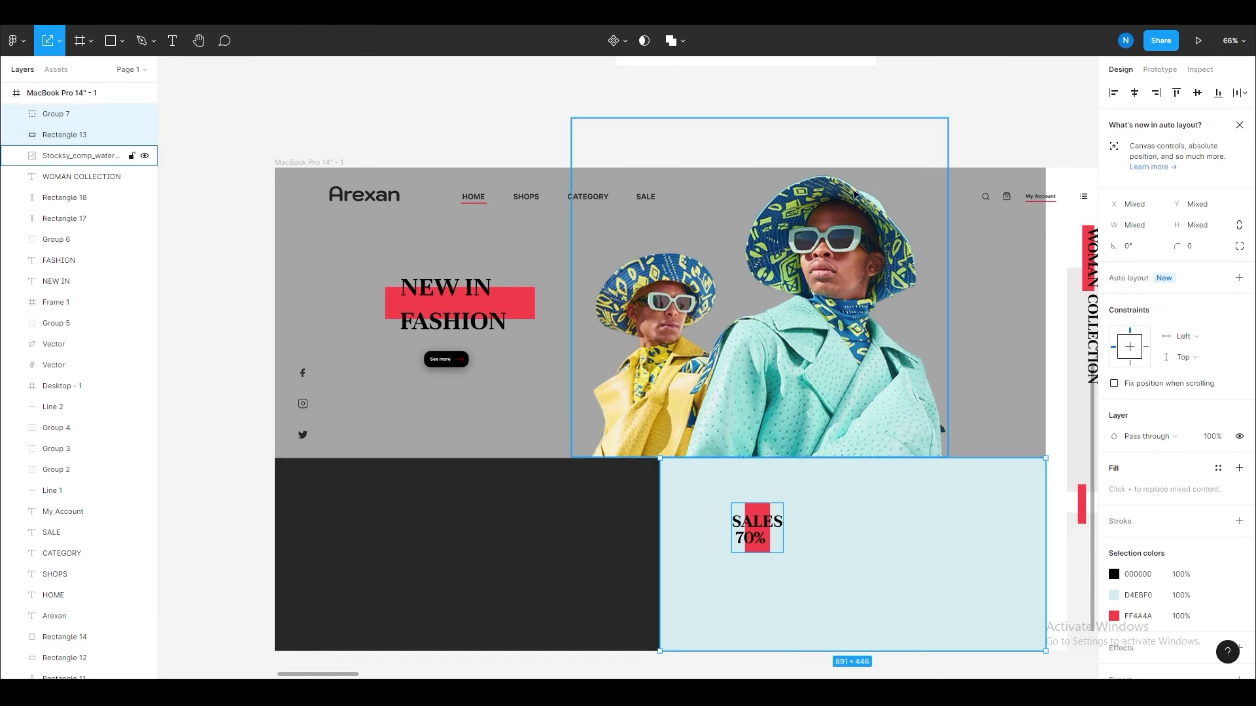
- Bring the dark lower-left panel above the photo and nudge the hero photo lower
{"action": "key", "text": "Escape"}
{"action": "left_click", "coordinate": [596, 525]}
{"action": "key", "text": "bracketright"}
{"action": "key", "text": "Escape"}
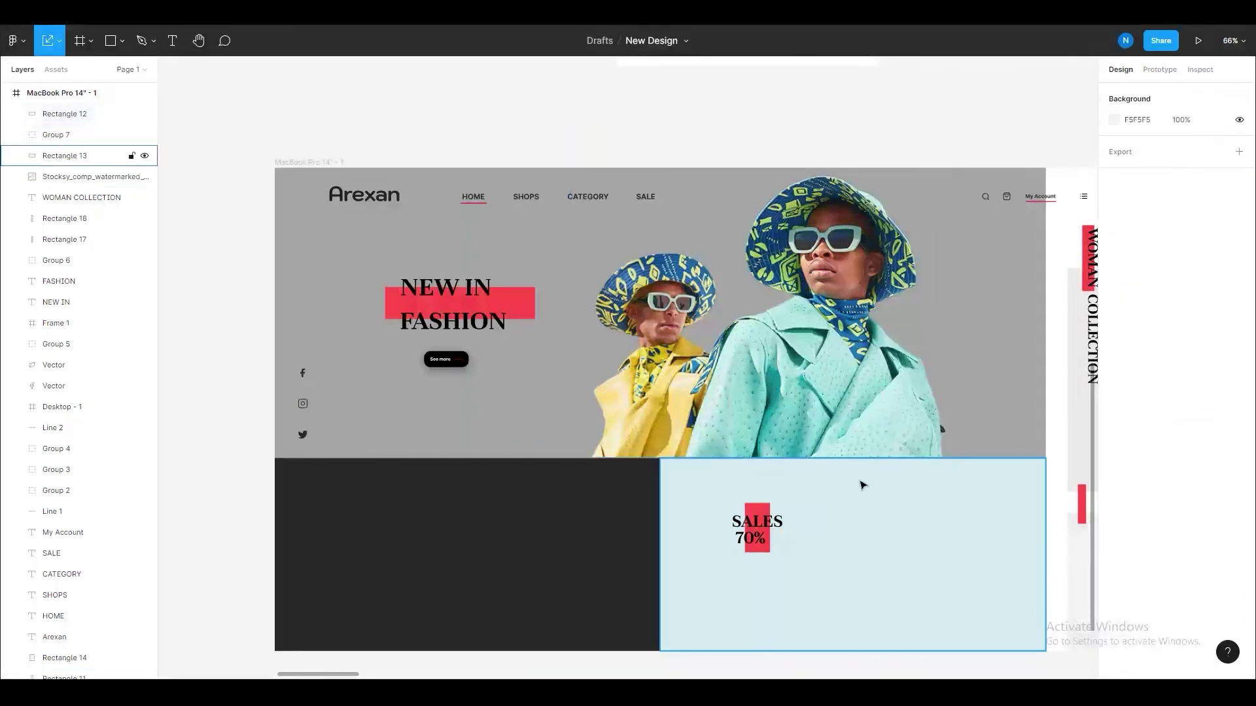
{"action": "left_click_drag", "start_coordinate": [911, 430], "coordinate": [908, 438]}
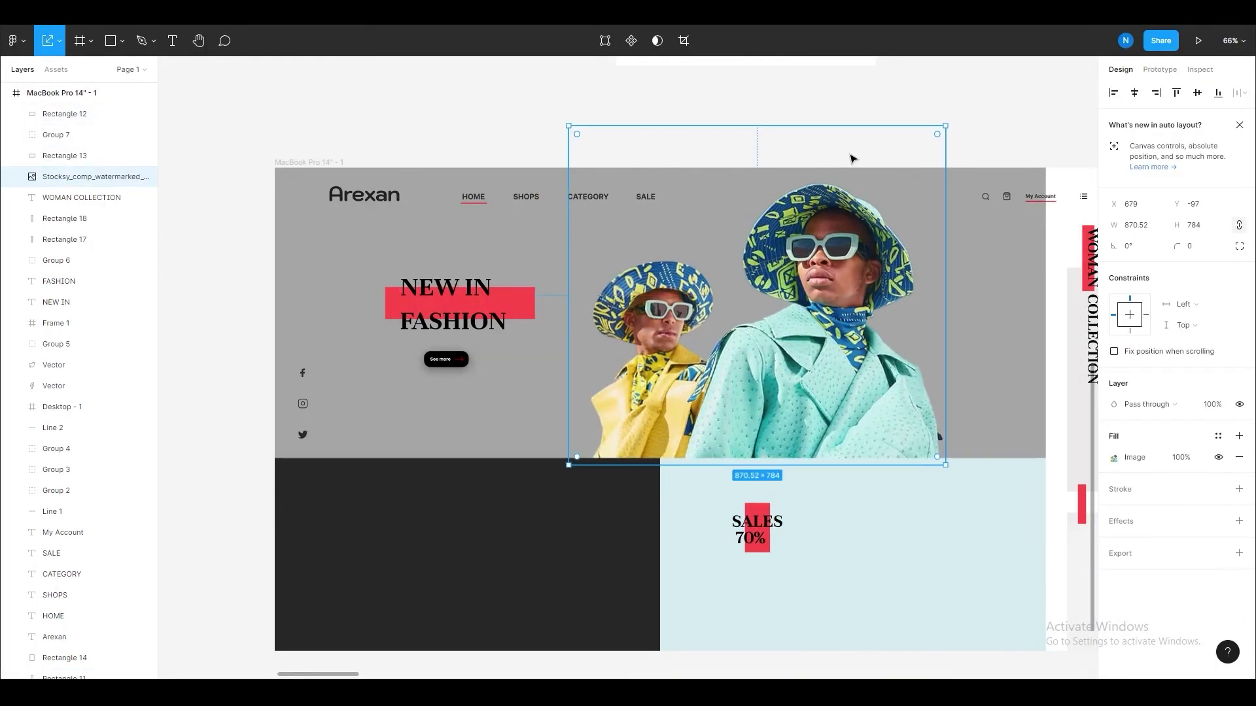
{"action": "scroll", "coordinate": [810, 307], "scroll_direction": "down", "scroll_amount": 2}
{"action": "scroll", "coordinate": [810, 307], "scroll_direction": "down", "scroll_amount": 4}
- Move the pink-dress model image onto the dark lower-left photo panel
{"action": "left_click_drag", "start_coordinate": [176, 458], "coordinate": [701, 426]}
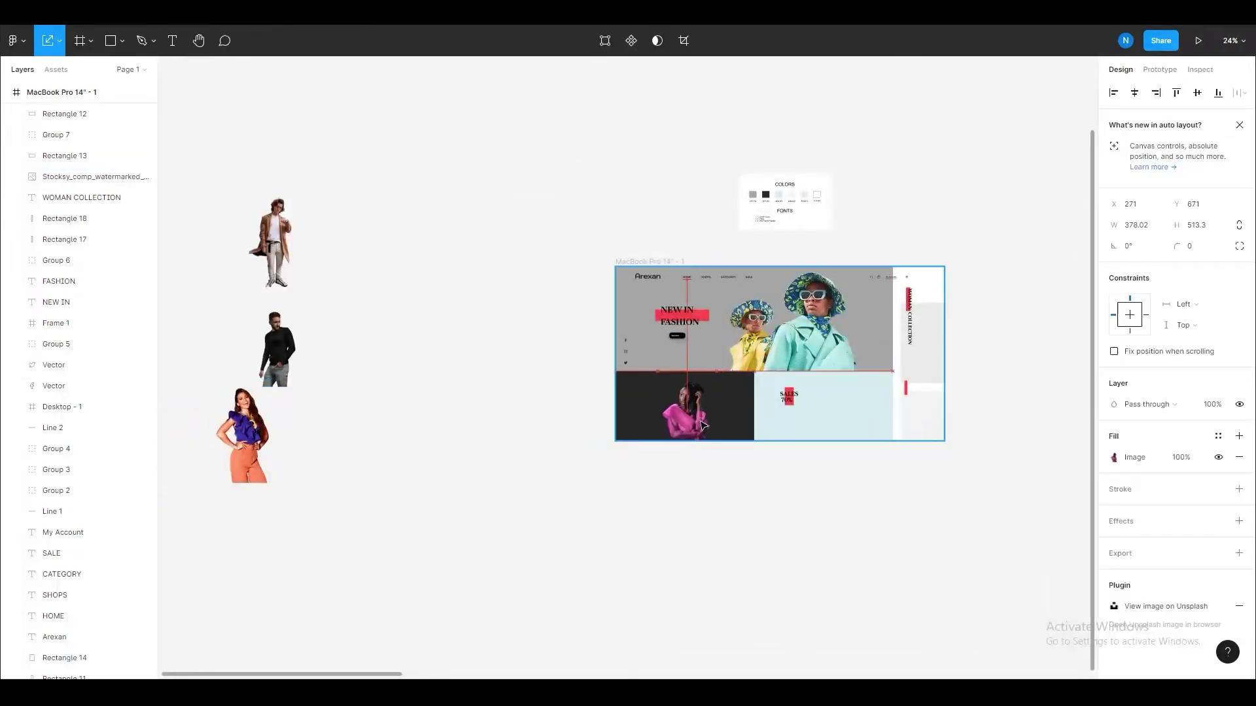
{"action": "scroll", "coordinate": [757, 367], "scroll_direction": "up", "scroll_amount": 4}
{"action": "scroll", "coordinate": [751, 362], "scroll_direction": "up", "scroll_amount": 3}
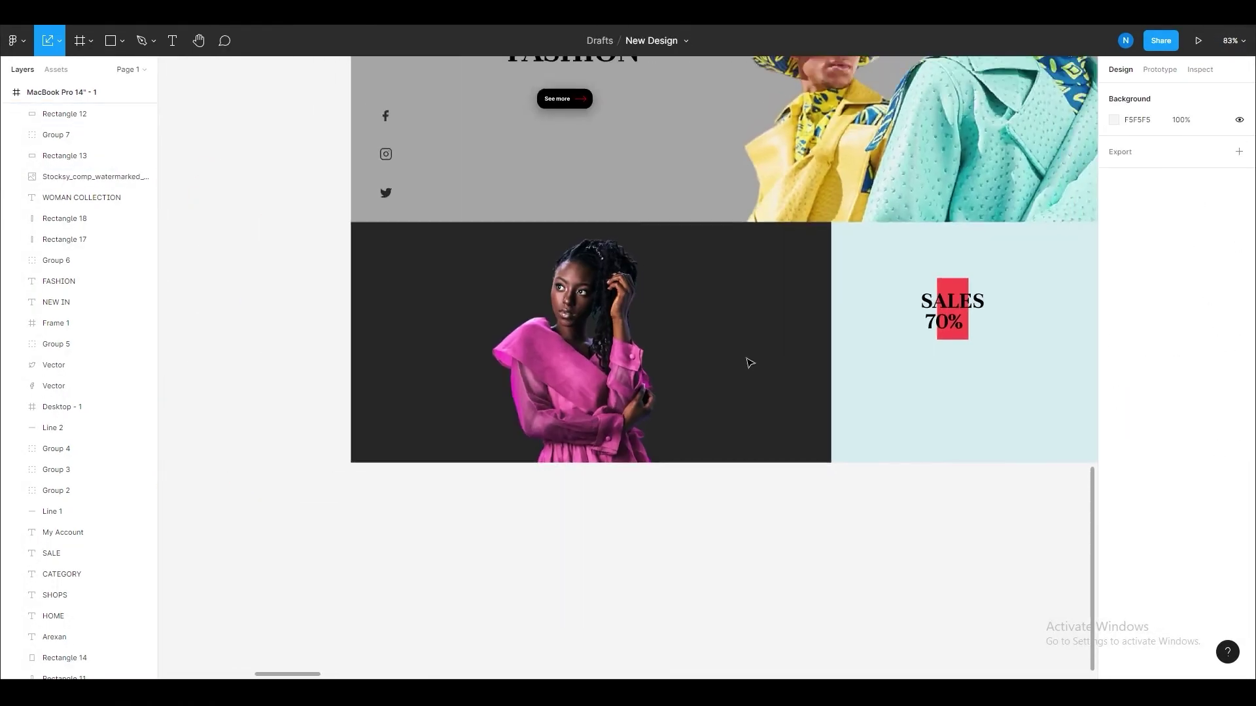
- Give the dark panel a level left-to-right grey linear gradient with a fully opaque, mid-grey stop
{"action": "left_click", "coordinate": [750, 362]}
{"action": "left_click", "coordinate": [1114, 457]}
{"action": "left_click_drag", "start_coordinate": [591, 223], "coordinate": [351, 335]}
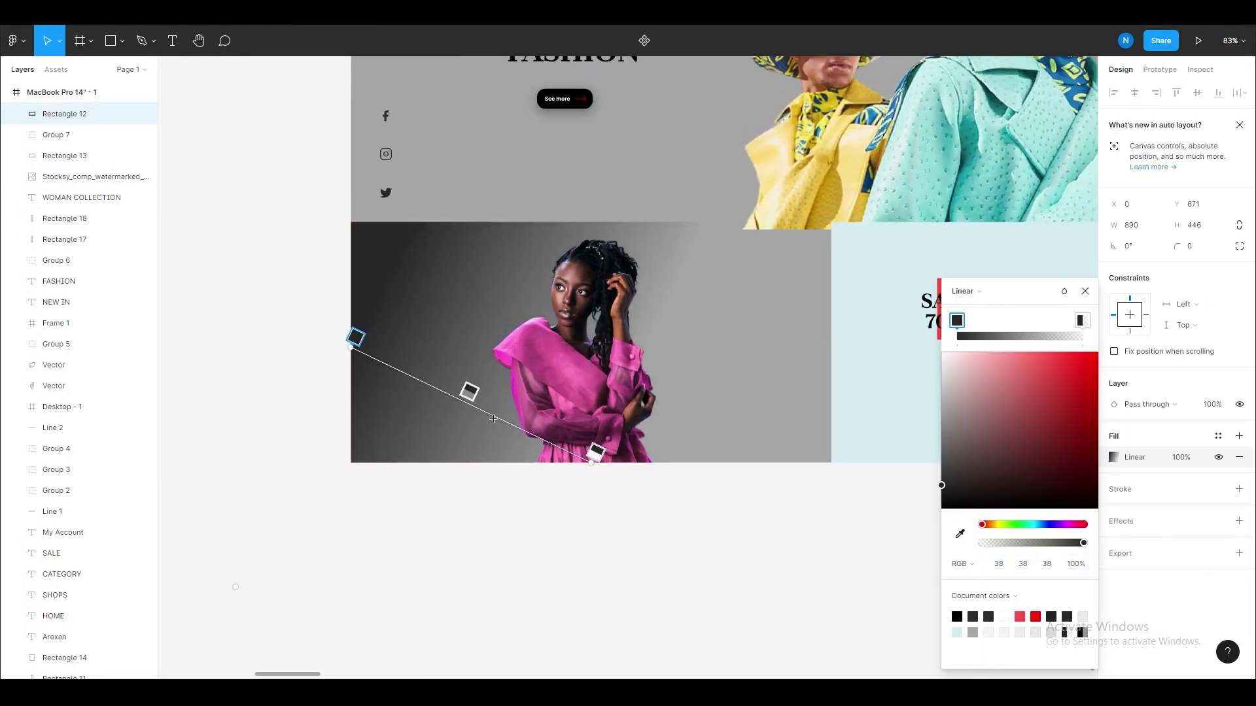
{"action": "left_click_drag", "start_coordinate": [591, 462], "coordinate": [832, 343]}
{"action": "left_click_drag", "start_coordinate": [1006, 544], "coordinate": [1086, 543]}
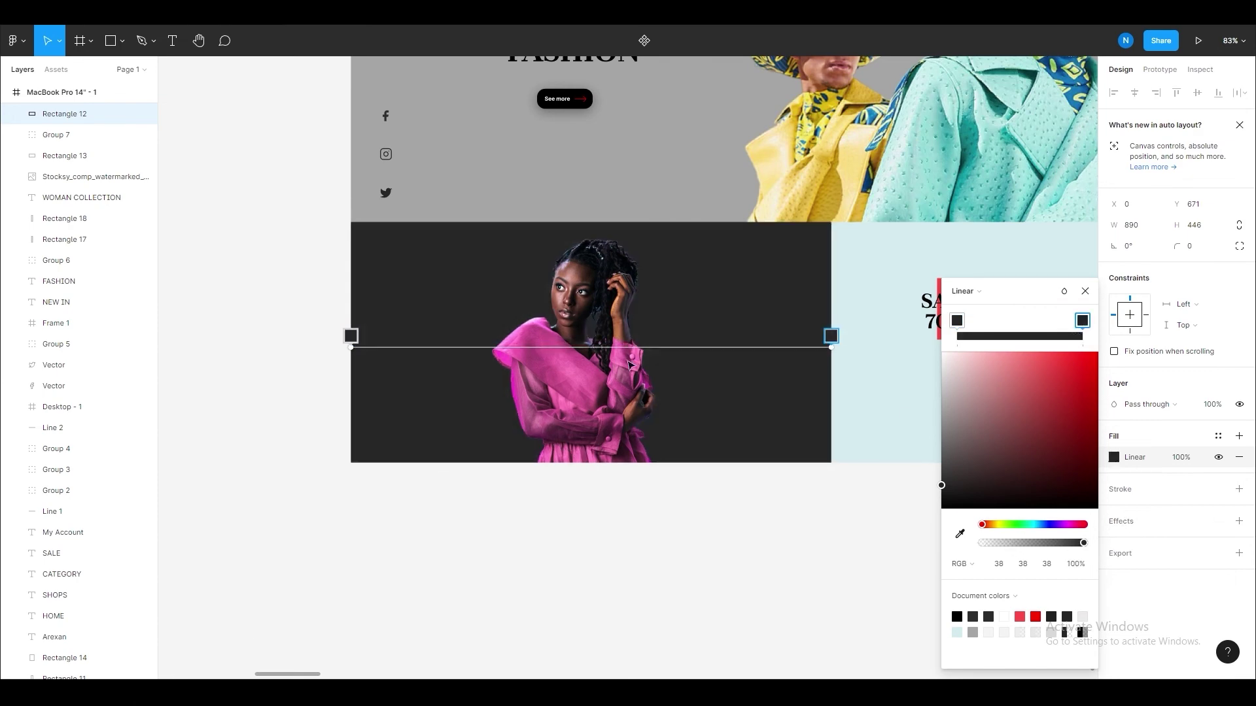
{"action": "left_click_drag", "start_coordinate": [942, 485], "coordinate": [943, 465]}
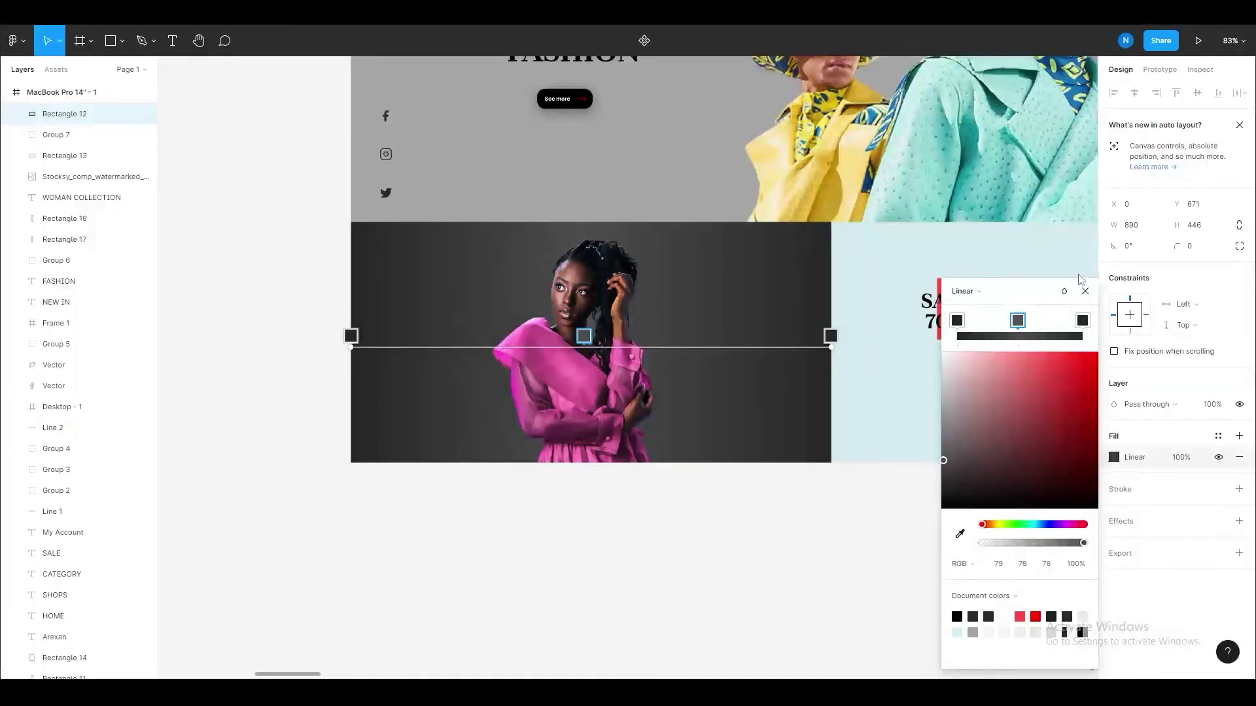
{"action": "left_click", "coordinate": [580, 392]}
- Enlarge the pink-dress model photo, deselect it, and zoom out to the whole frame
{"action": "scroll", "coordinate": [733, 470], "scroll_direction": "down", "scroll_amount": 5}
{"action": "scroll", "coordinate": [734, 470], "scroll_direction": "up", "scroll_amount": 7}
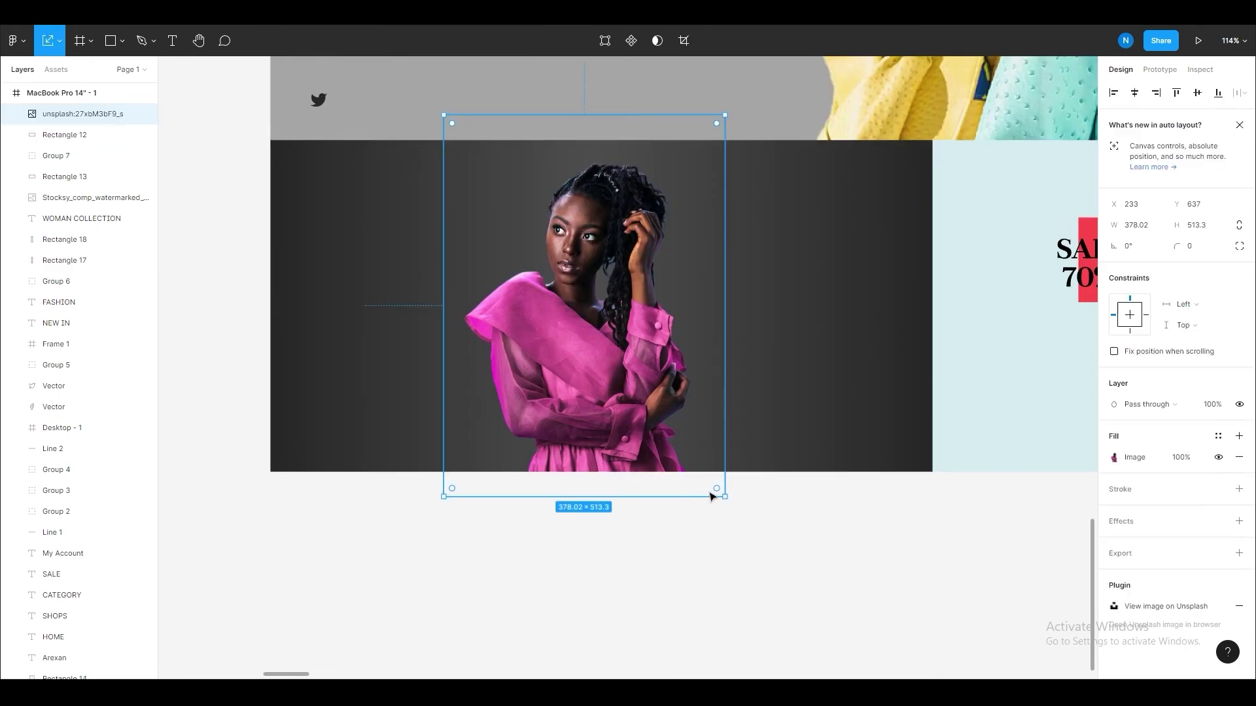
{"action": "left_click_drag", "start_coordinate": [711, 497], "coordinate": [738, 507]}
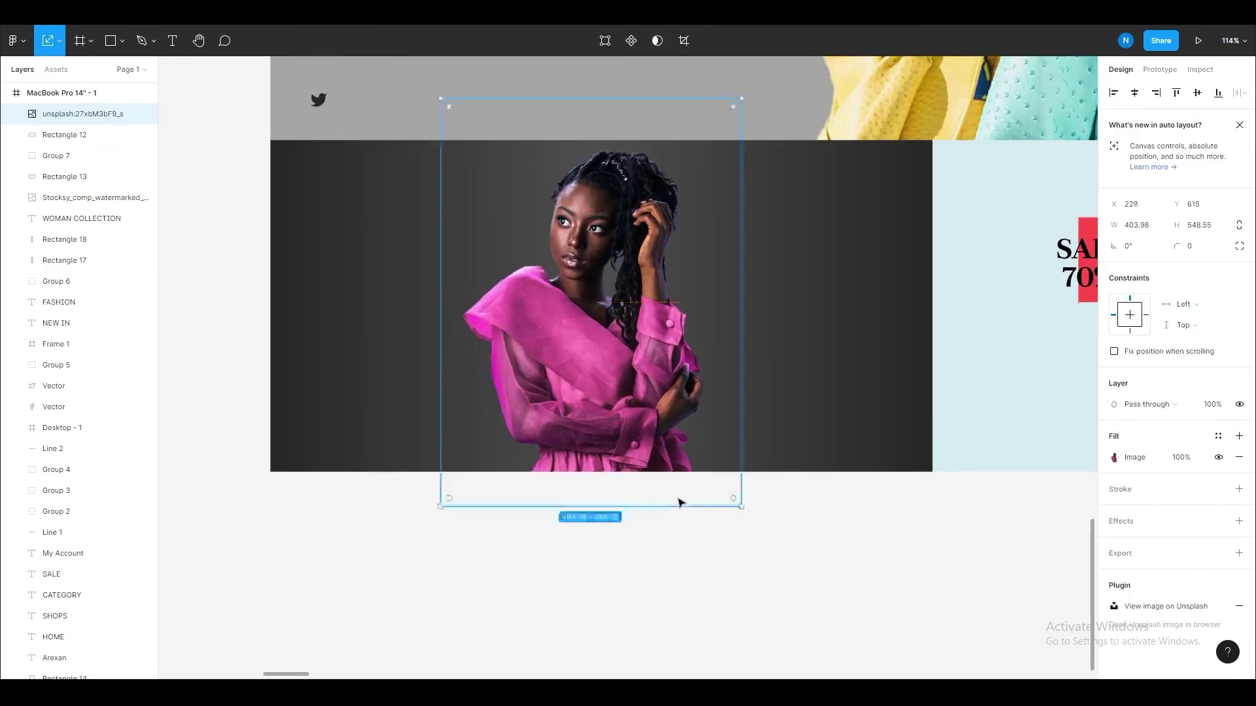
{"action": "key", "text": "Escape"}
{"action": "scroll", "coordinate": [686, 505], "scroll_direction": "down", "scroll_amount": 5}
{"action": "scroll", "coordinate": [701, 510], "scroll_direction": "down", "scroll_amount": 3}
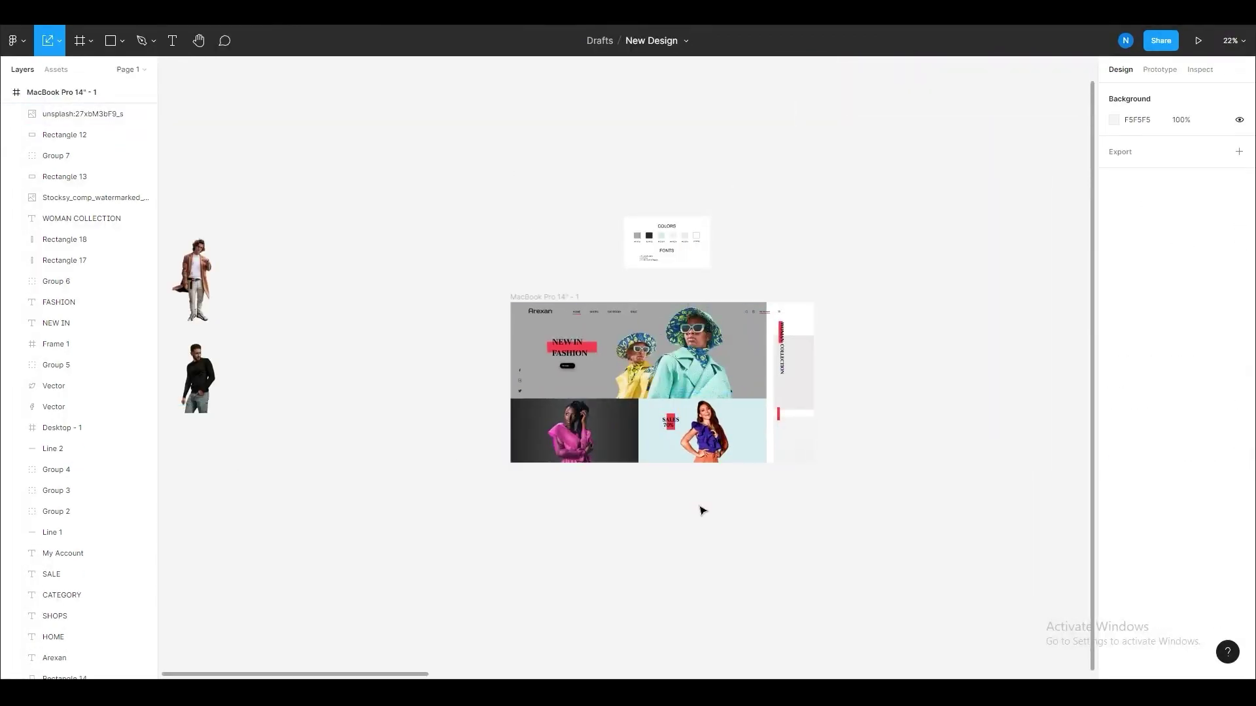
- Place the brown-coat and black-sweater men beside the page, near the grey sidebar panel
{"action": "left_click_drag", "start_coordinate": [191, 280], "coordinate": [848, 364]}
{"action": "left_click_drag", "start_coordinate": [198, 378], "coordinate": [863, 481]}
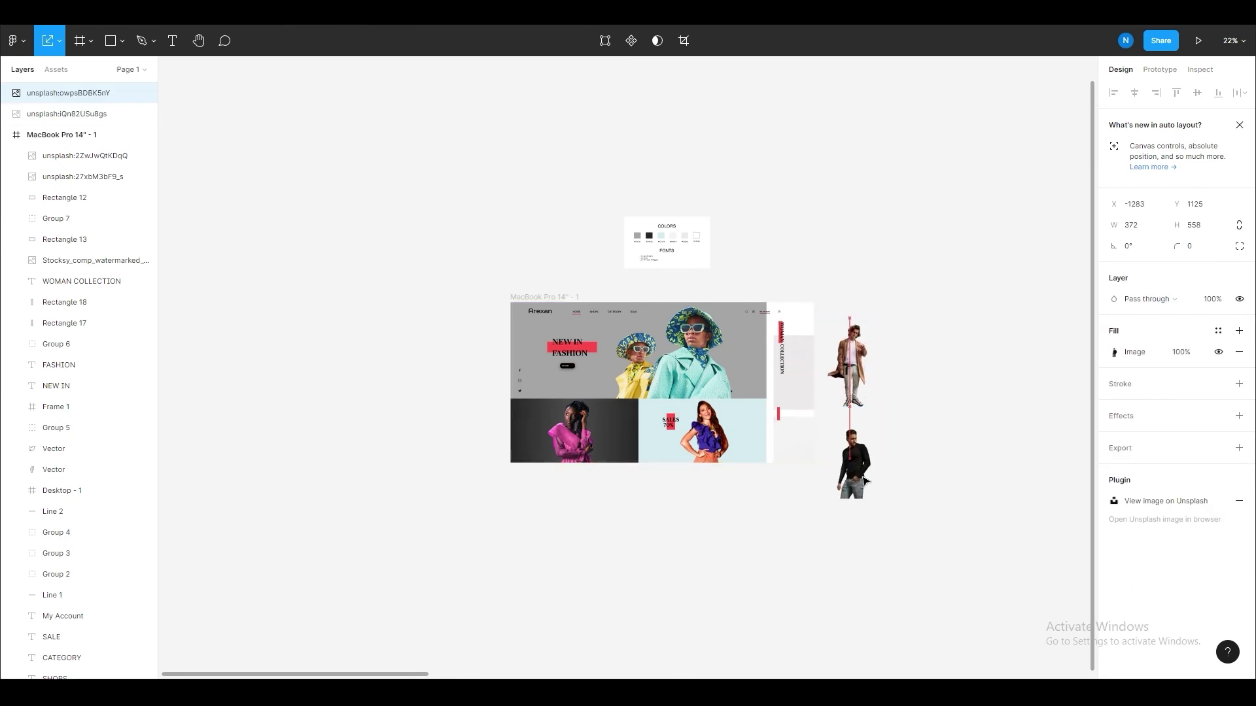
{"action": "scroll", "coordinate": [826, 340], "scroll_direction": "up", "scroll_amount": 3}
{"action": "scroll", "coordinate": [826, 340], "scroll_direction": "up", "scroll_amount": 3}
{"action": "left_click", "coordinate": [737, 358]}
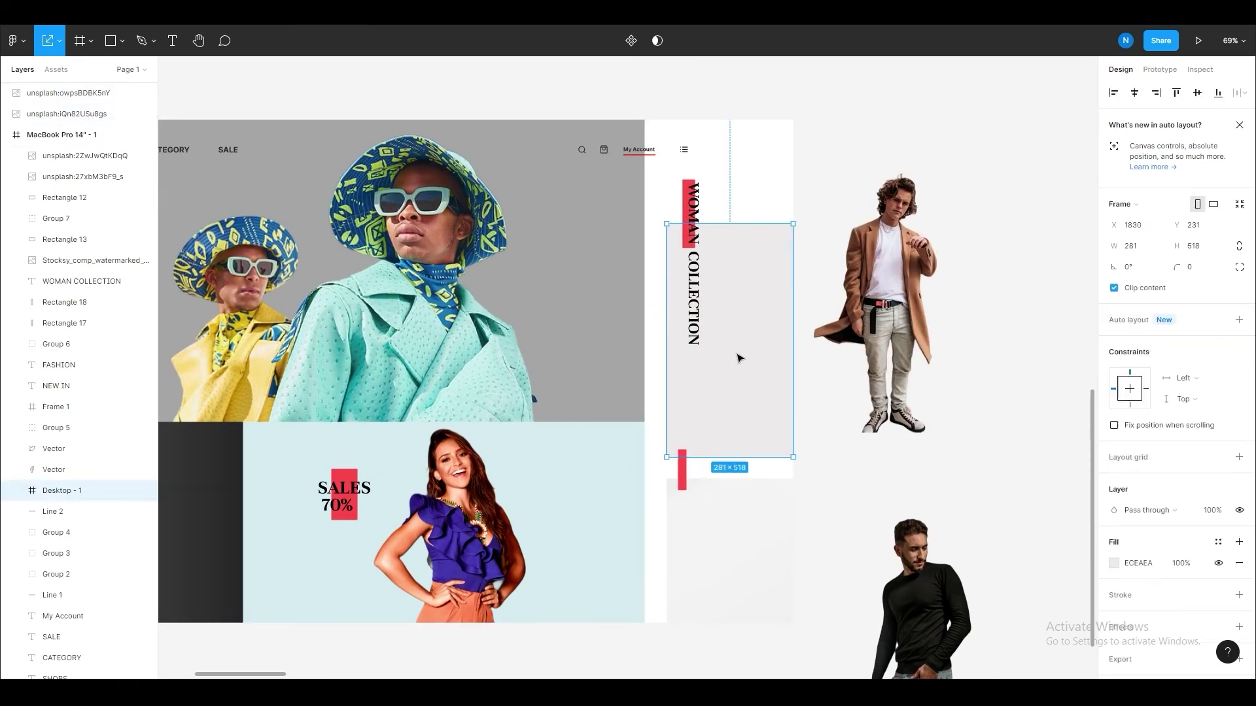
{"action": "left_click_drag", "start_coordinate": [876, 301], "coordinate": [837, 314]}
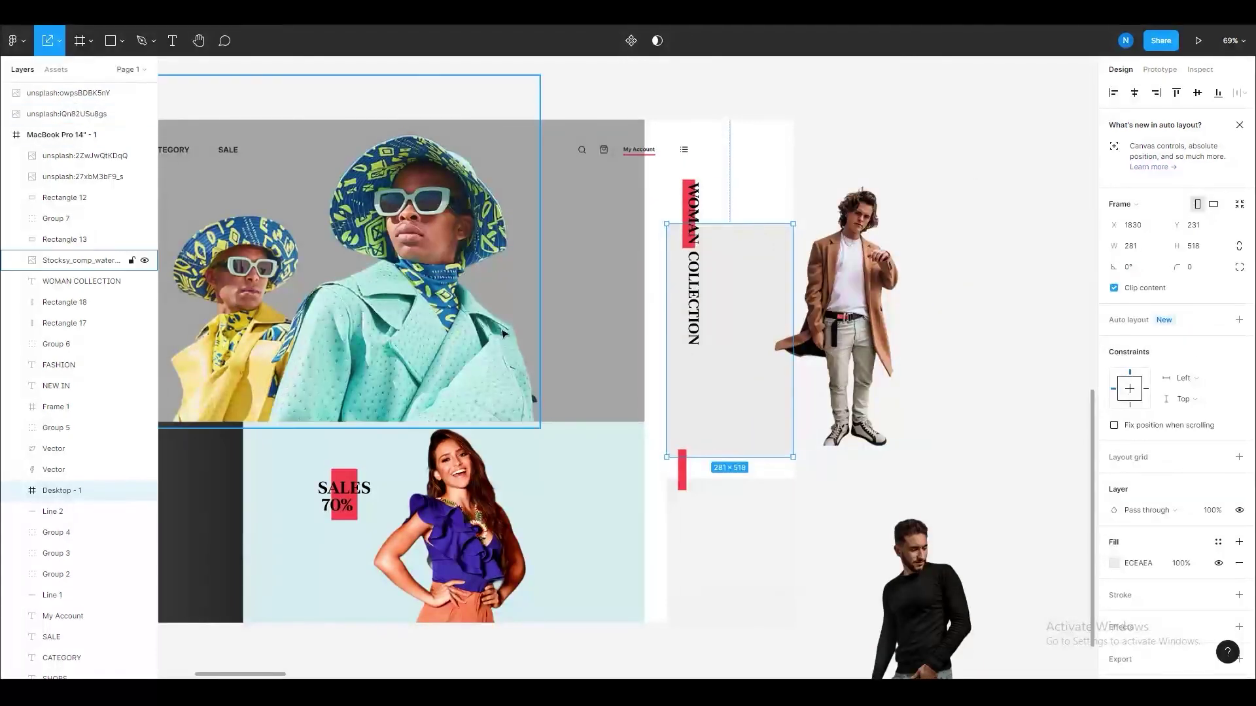
- Move the woman image layer below the sidebar panel and undo the coat model leaving the frame
{"action": "left_click_drag", "start_coordinate": [77, 156], "coordinate": [88, 206]}
{"action": "left_click_drag", "start_coordinate": [74, 505], "coordinate": [74, 507]}
{"action": "mouse_move", "coordinate": [840, 314]}
{"action": "left_mouse_down"}
{"action": "mouse_move", "coordinate": [737, 378]}
{"action": "mouse_move", "coordinate": [833, 359]}
{"action": "left_mouse_up"}
{"action": "left_click", "coordinate": [83, 491]}
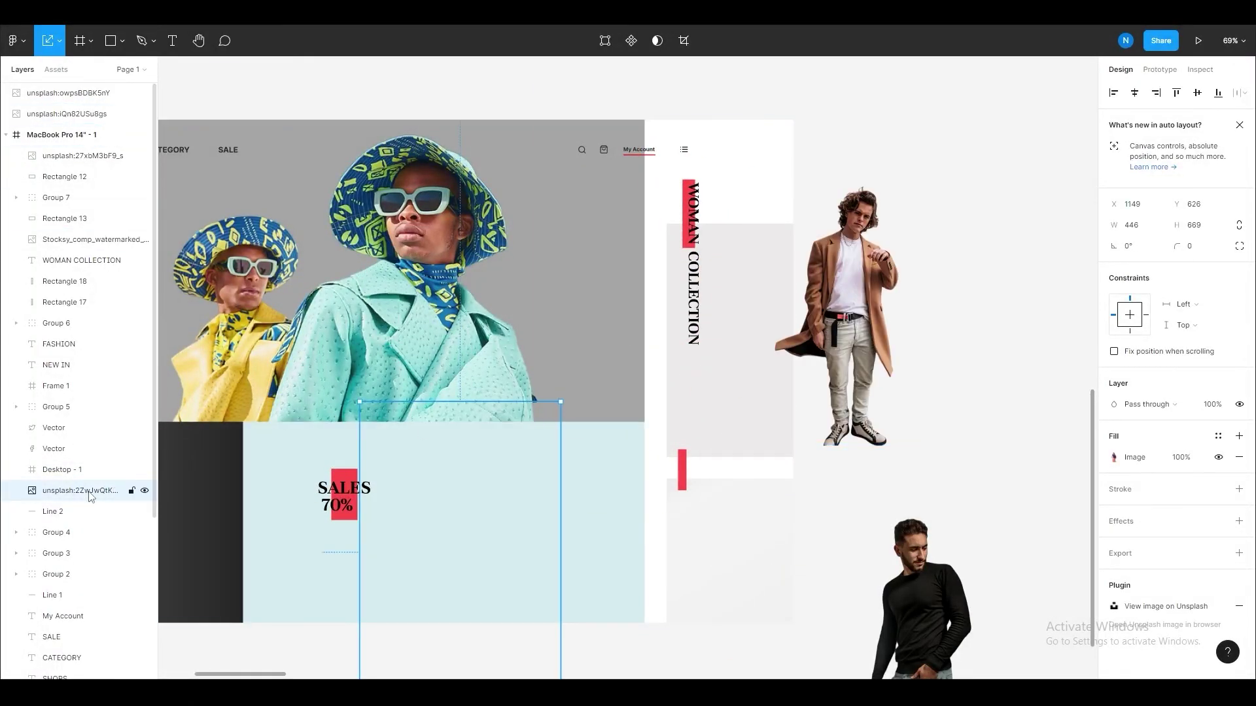
{"action": "key", "text": "ctrl+z"}
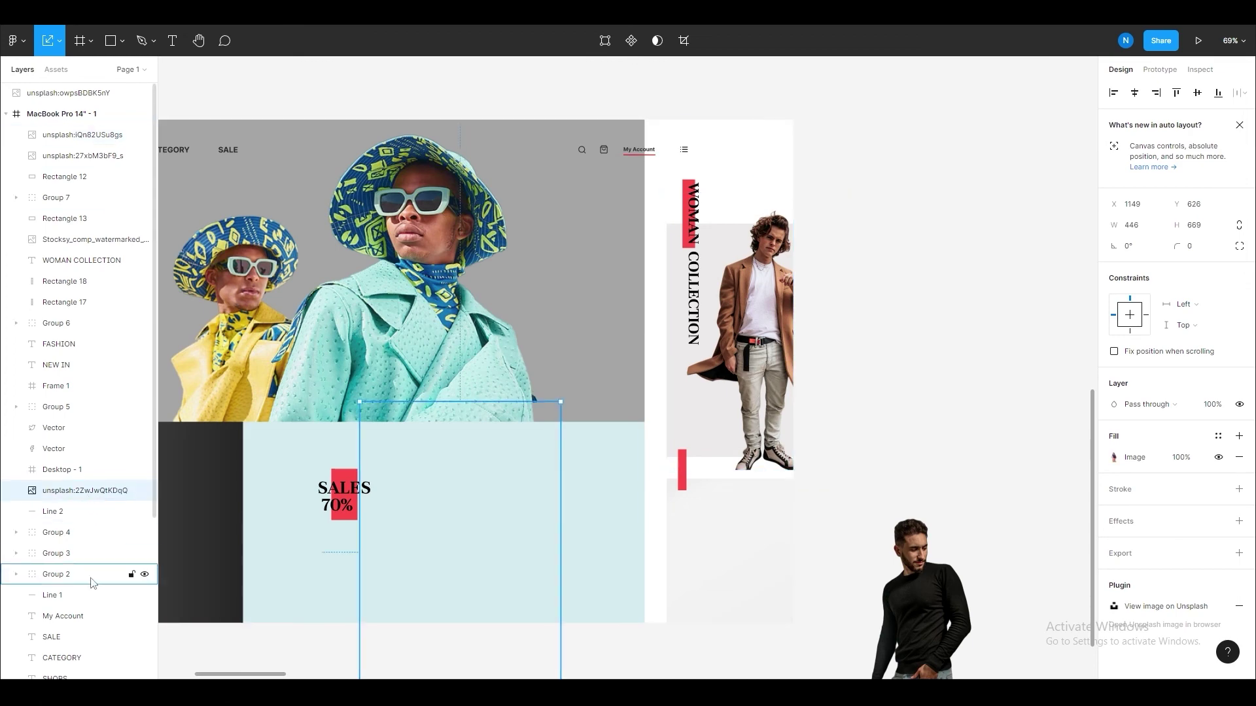
{"action": "left_click_drag", "start_coordinate": [91, 499], "coordinate": [89, 582]}
{"action": "scroll", "coordinate": [89, 401], "scroll_direction": "down", "scroll_amount": 3}
- Nest the brown-coat model over the upper sidebar panel, undoing the accidental resize
{"action": "left_click", "coordinate": [835, 330]}
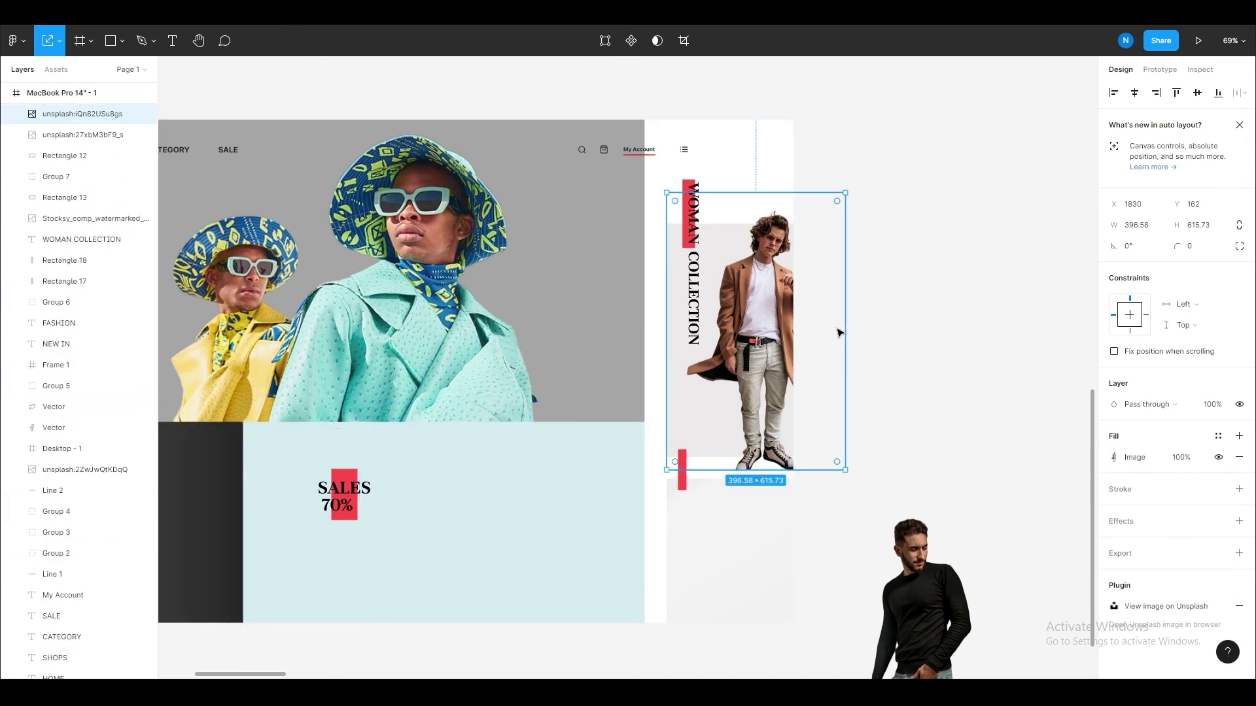
{"action": "left_click_drag", "start_coordinate": [703, 416], "coordinate": [695, 389]}
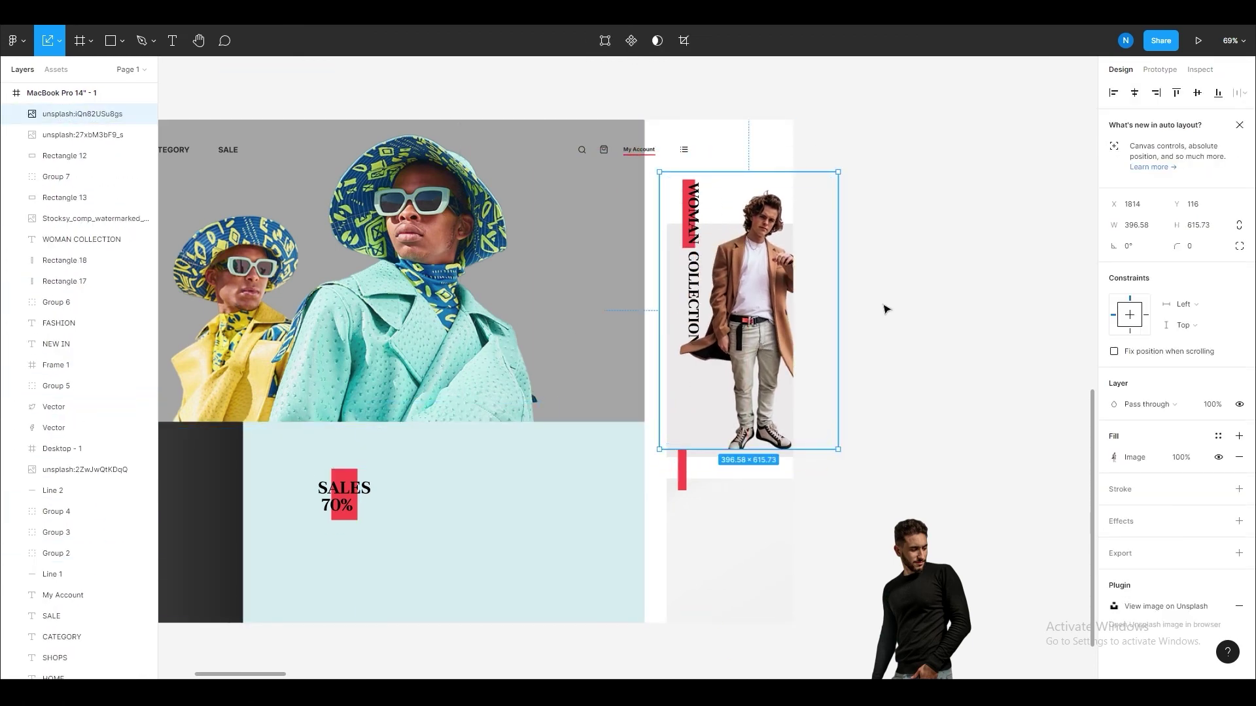
{"action": "mouse_move", "coordinate": [765, 338]}
{"action": "left_mouse_down"}
{"action": "mouse_move", "coordinate": [853, 322]}
{"action": "mouse_move", "coordinate": [759, 376]}
{"action": "left_mouse_up"}
{"action": "left_click_drag", "start_coordinate": [836, 492], "coordinate": [834, 471]}
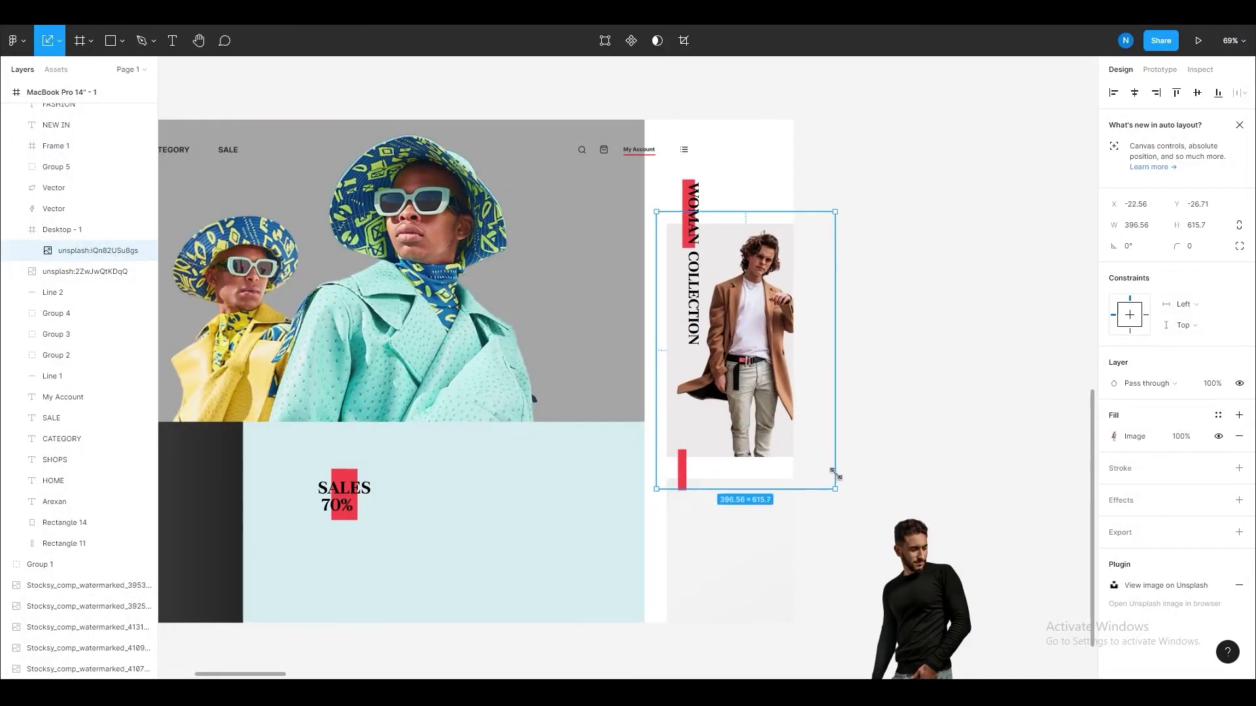
{"action": "key", "text": "ctrl+z"}
- Change the vertical heading to MAN COLLECTION and move the black-sweater man toward the lower panel
{"action": "left_click", "coordinate": [700, 204]}
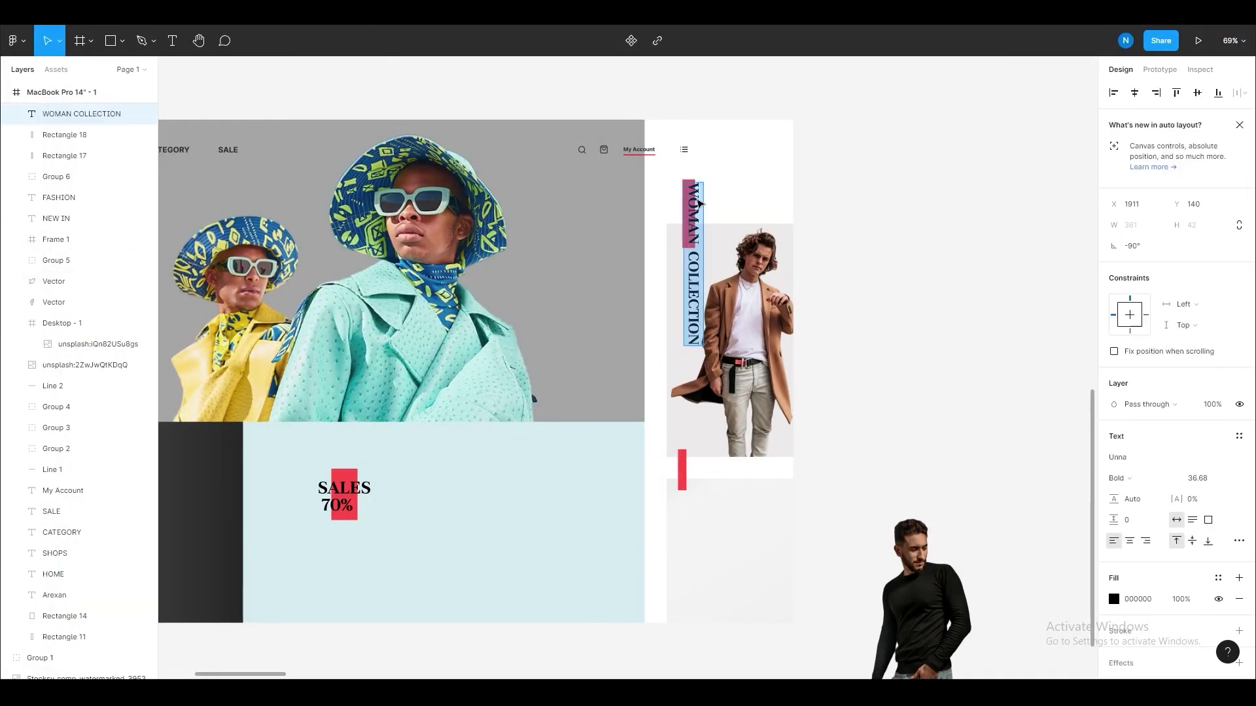
{"action": "left_click", "coordinate": [886, 239]}
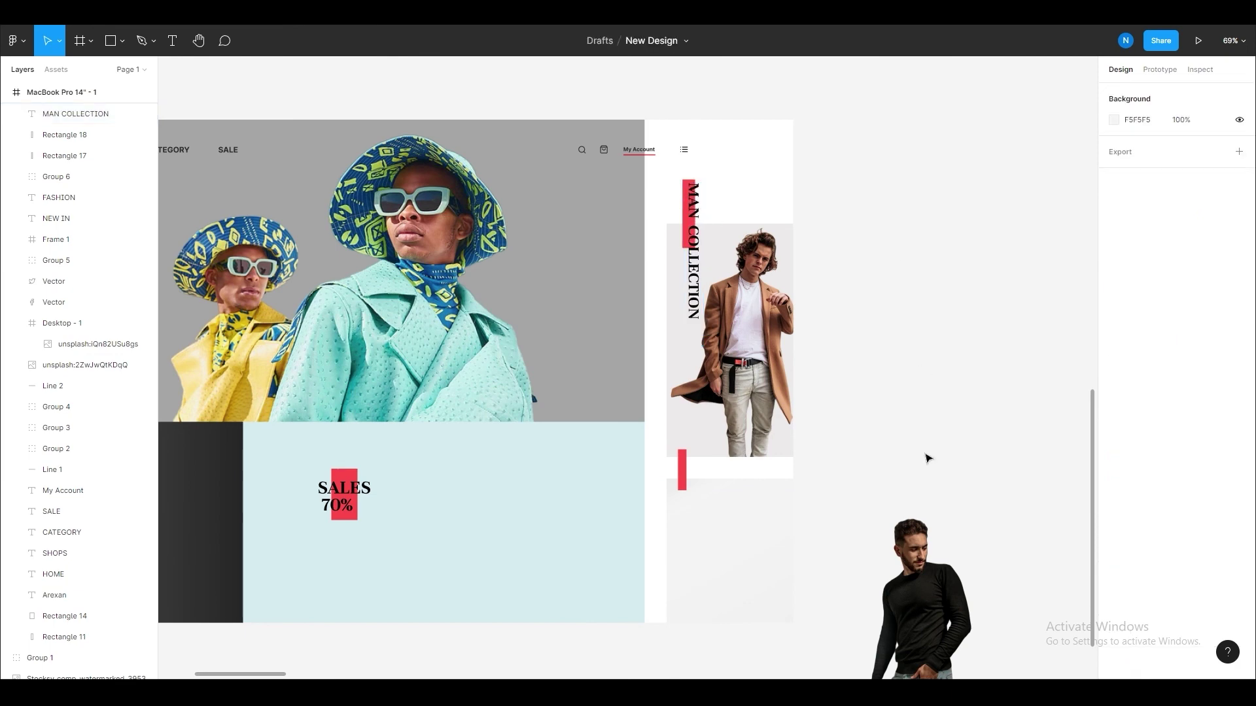
{"action": "left_click_drag", "start_coordinate": [927, 458], "coordinate": [758, 400]}
- Check the black-sweater model image's fill settings, then close them
{"action": "left_click", "coordinate": [923, 409]}
{"action": "scroll", "coordinate": [922, 410], "scroll_direction": "down", "scroll_amount": 3}
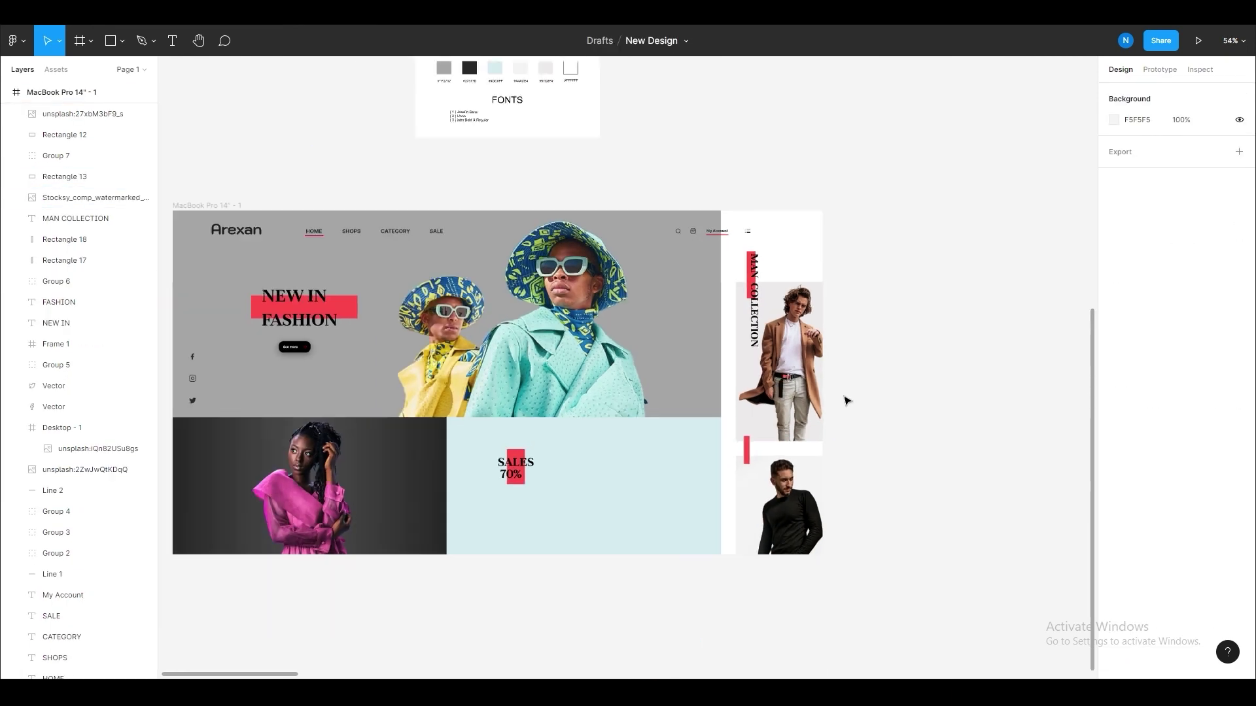
{"action": "scroll", "coordinate": [847, 401], "scroll_direction": "up", "scroll_amount": 2}
{"action": "double_click", "coordinate": [841, 333]}
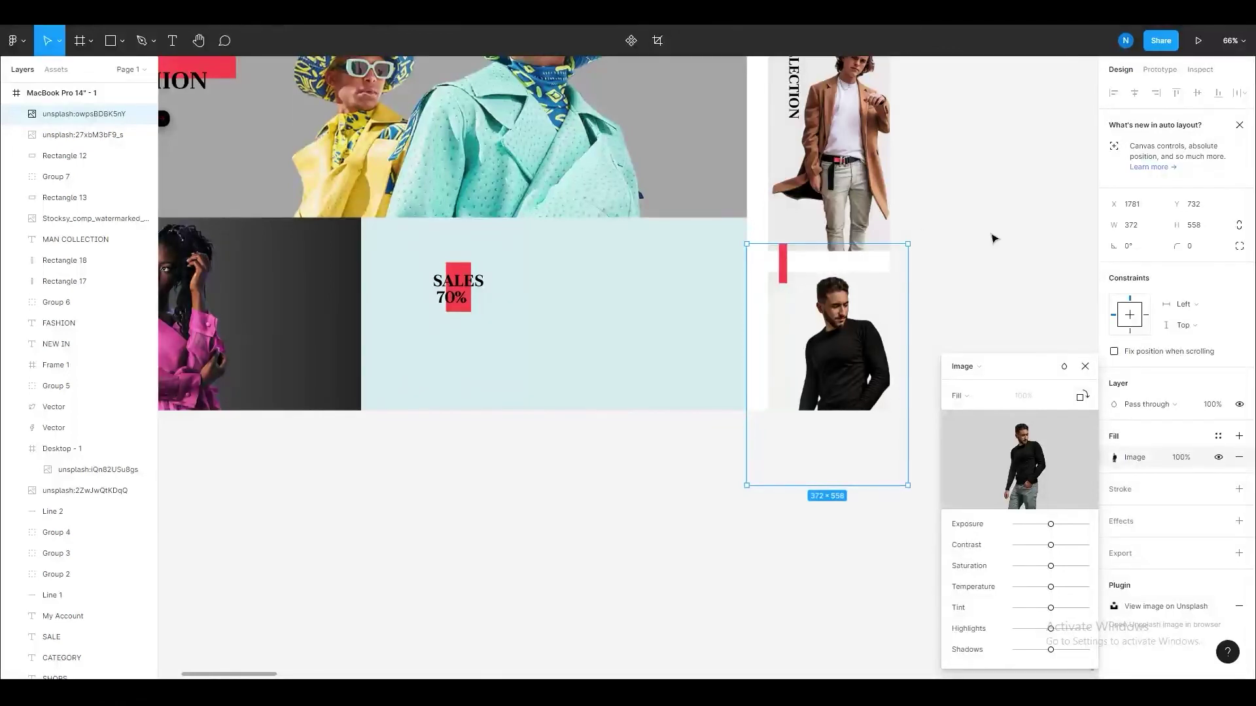
{"action": "left_click", "coordinate": [1085, 366]}
- Give Rectangle 14 a linear gradient ending in sampled sweater black, middle stop at 100% opacity
{"action": "left_click", "coordinate": [830, 353]}
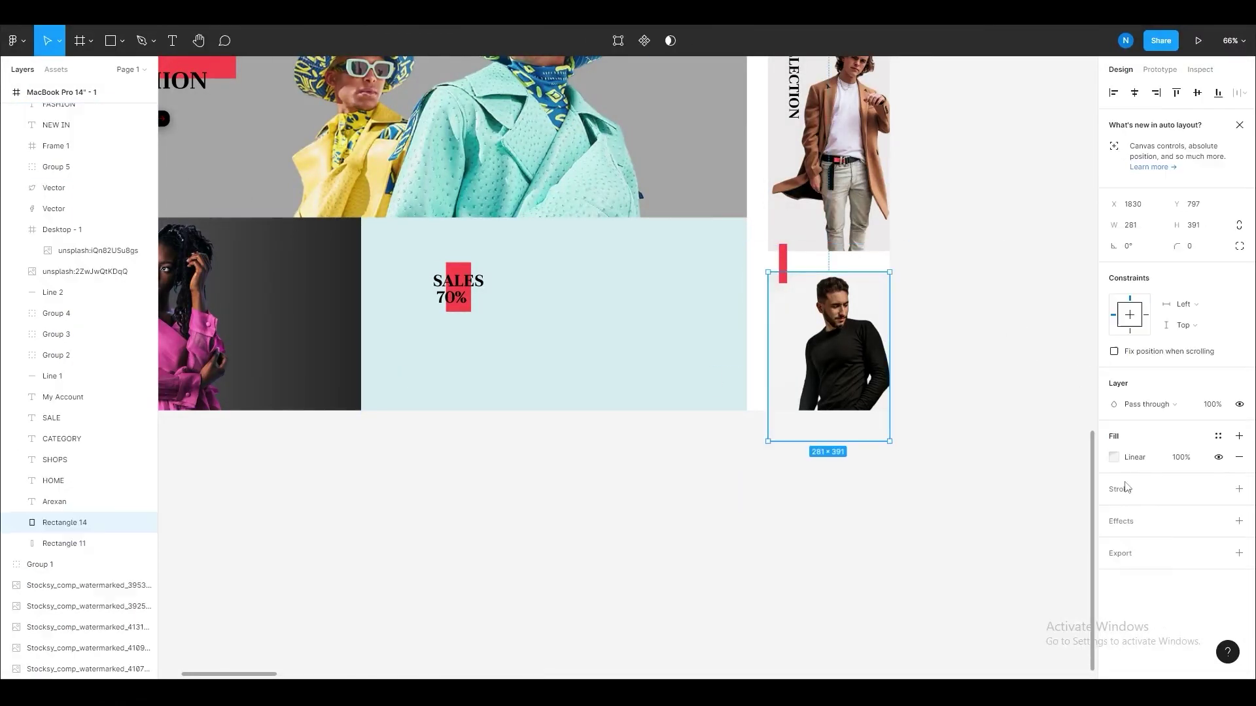
{"action": "left_click", "coordinate": [1114, 457]}
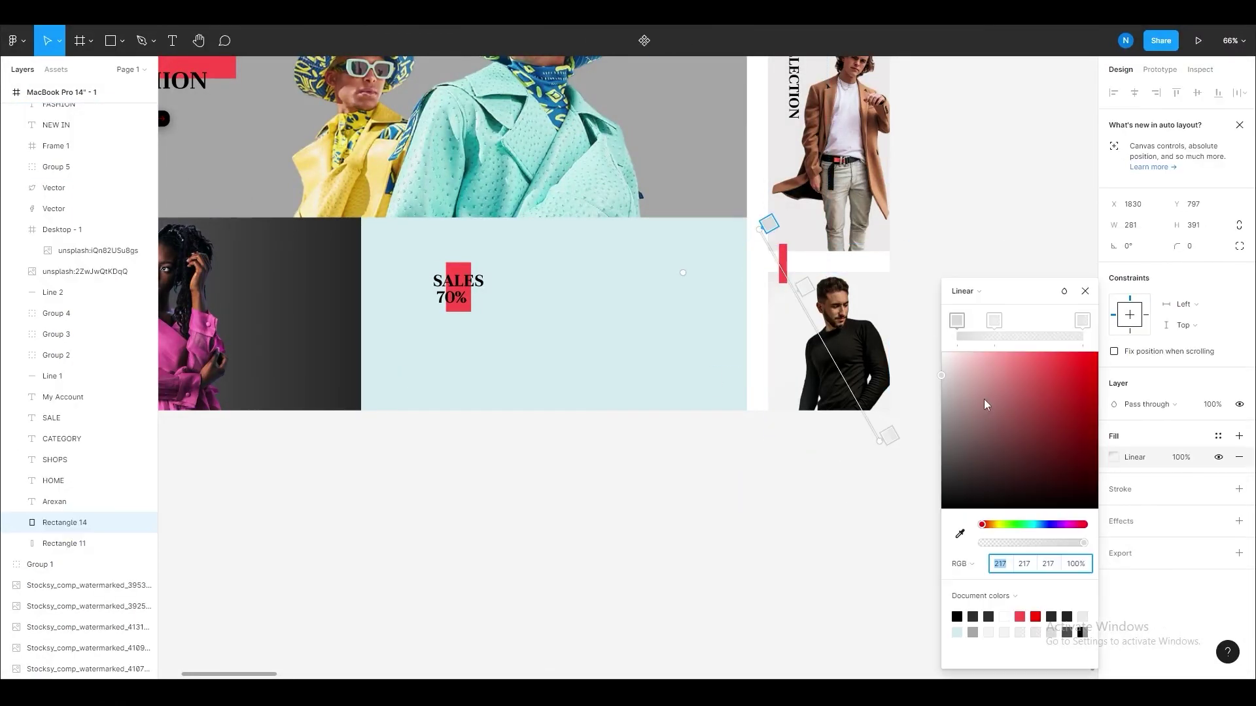
{"action": "left_click", "coordinate": [888, 435]}
{"action": "left_click", "coordinate": [963, 472]}
{"action": "left_click", "coordinate": [960, 533]}
{"action": "left_click", "coordinate": [847, 396]}
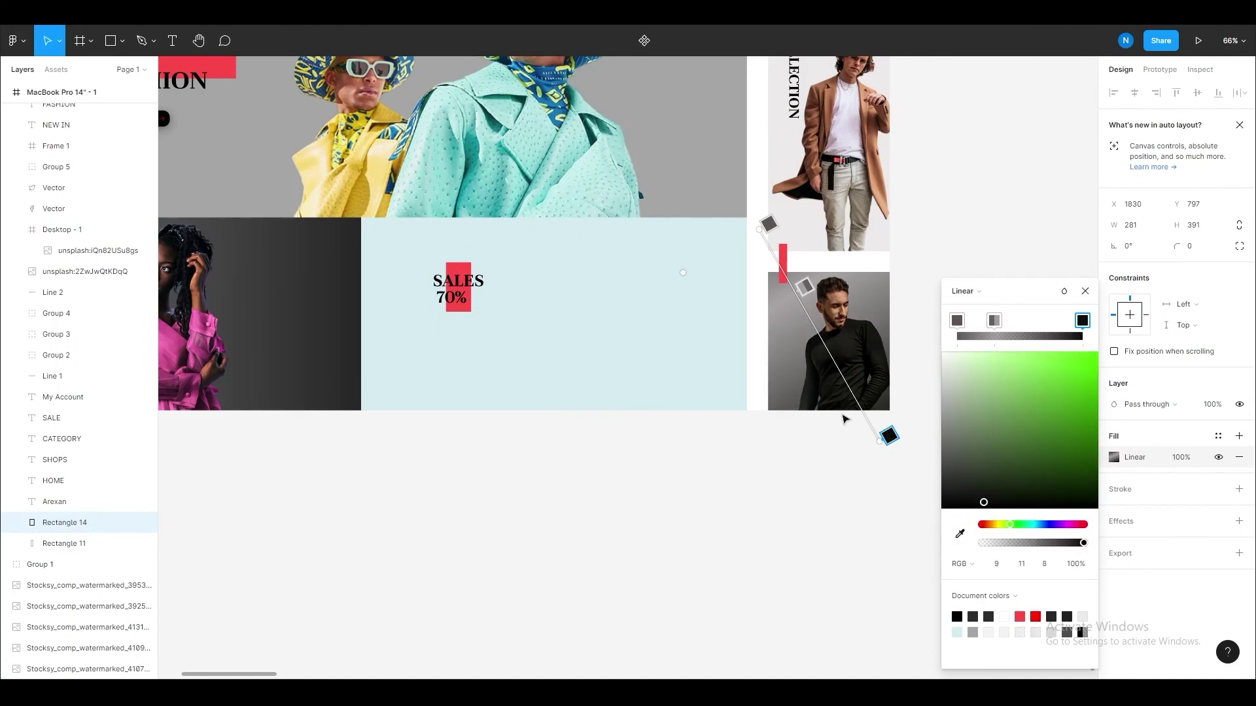
{"action": "left_click", "coordinate": [806, 287]}
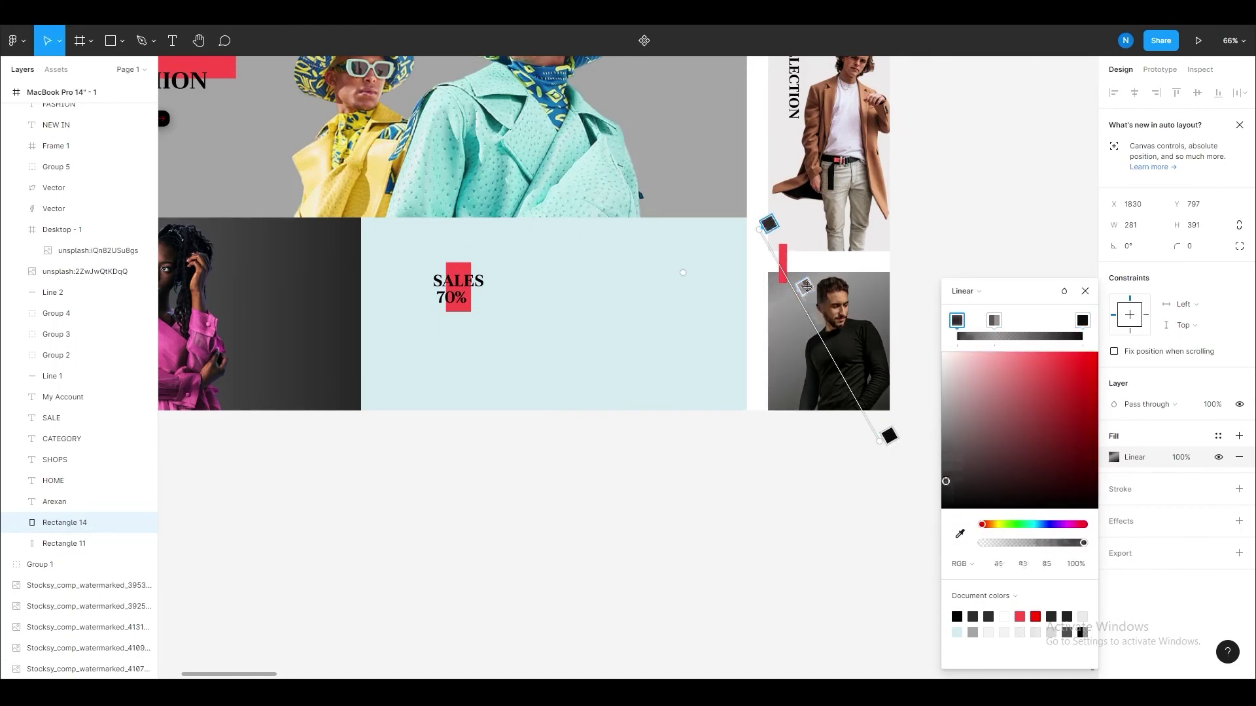
{"action": "left_click_drag", "start_coordinate": [1038, 543], "coordinate": [1085, 543]}
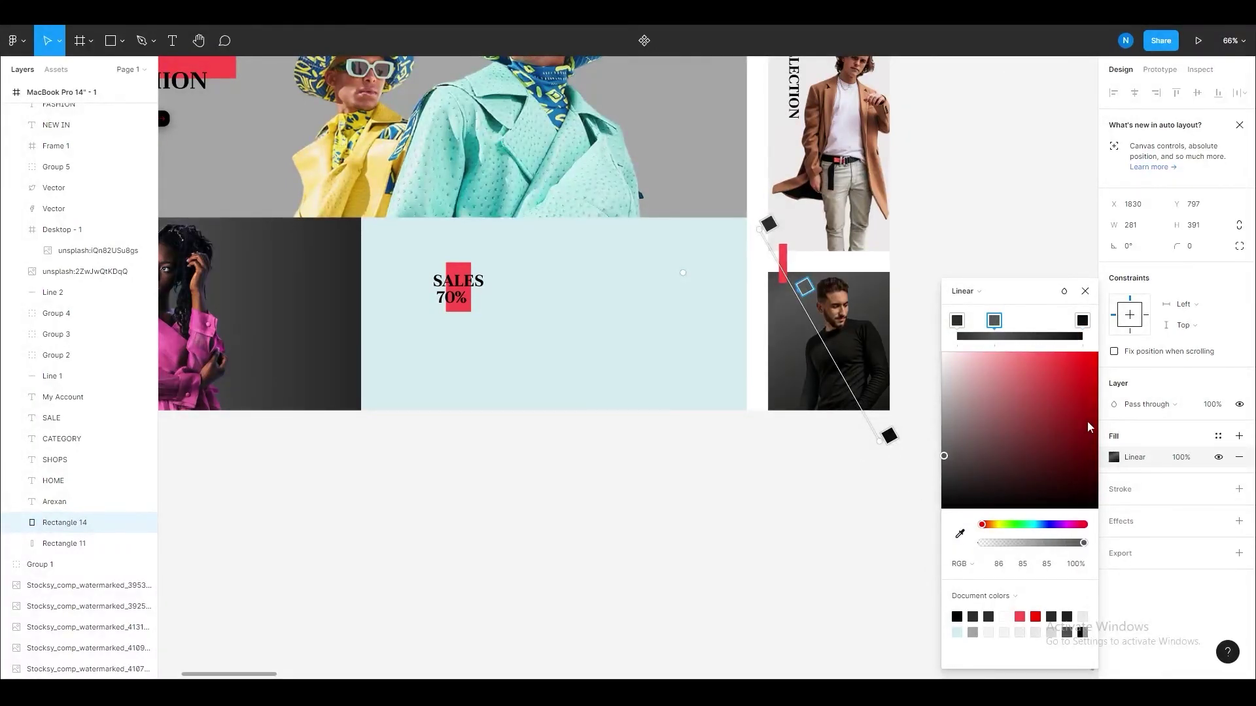
{"action": "left_click", "coordinate": [939, 493]}
{"action": "scroll", "coordinate": [925, 477], "scroll_direction": "down", "scroll_amount": 5}
{"action": "scroll", "coordinate": [756, 555], "scroll_direction": "down", "scroll_amount": 2}
- Move the unsplash:2ZwJwQtKDqQ layer out of Desktop - 1 to the top of the layer list
{"action": "scroll", "coordinate": [745, 487], "scroll_direction": "down", "scroll_amount": 5}
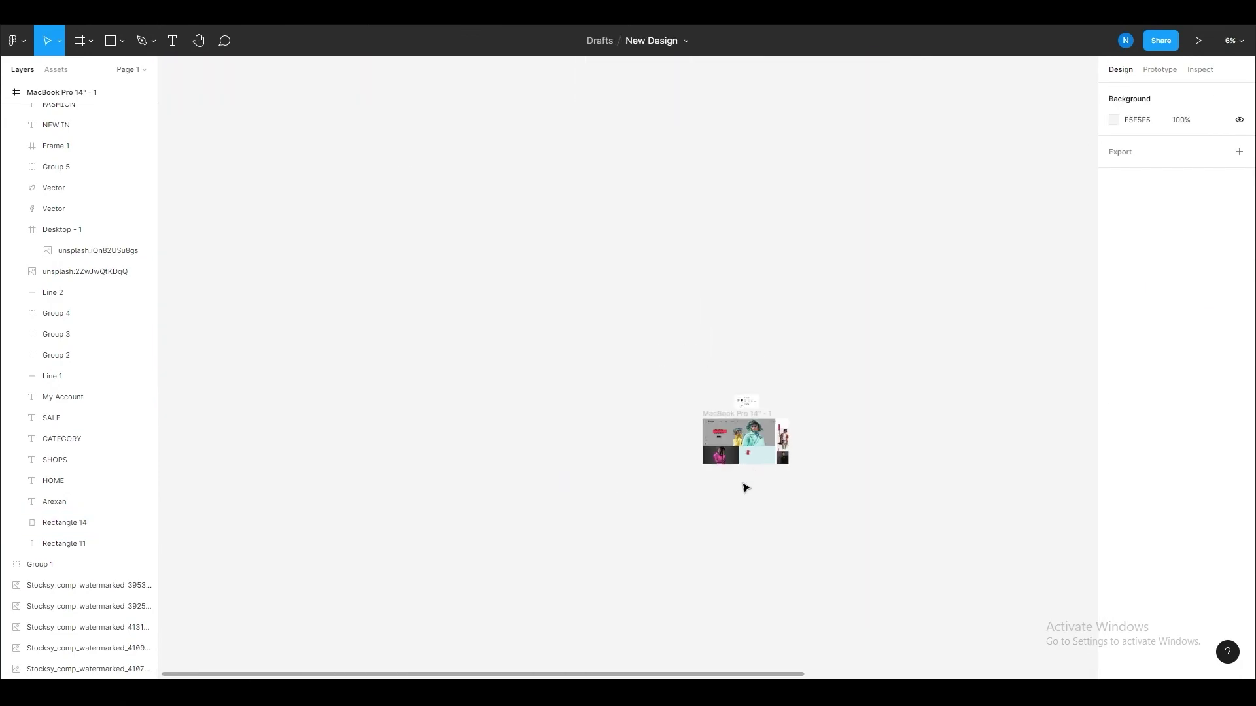
{"action": "scroll", "coordinate": [745, 487], "scroll_direction": "up", "scroll_amount": 2}
{"action": "scroll", "coordinate": [740, 434], "scroll_direction": "up", "scroll_amount": 3}
{"action": "scroll", "coordinate": [763, 395], "scroll_direction": "up", "scroll_amount": 2}
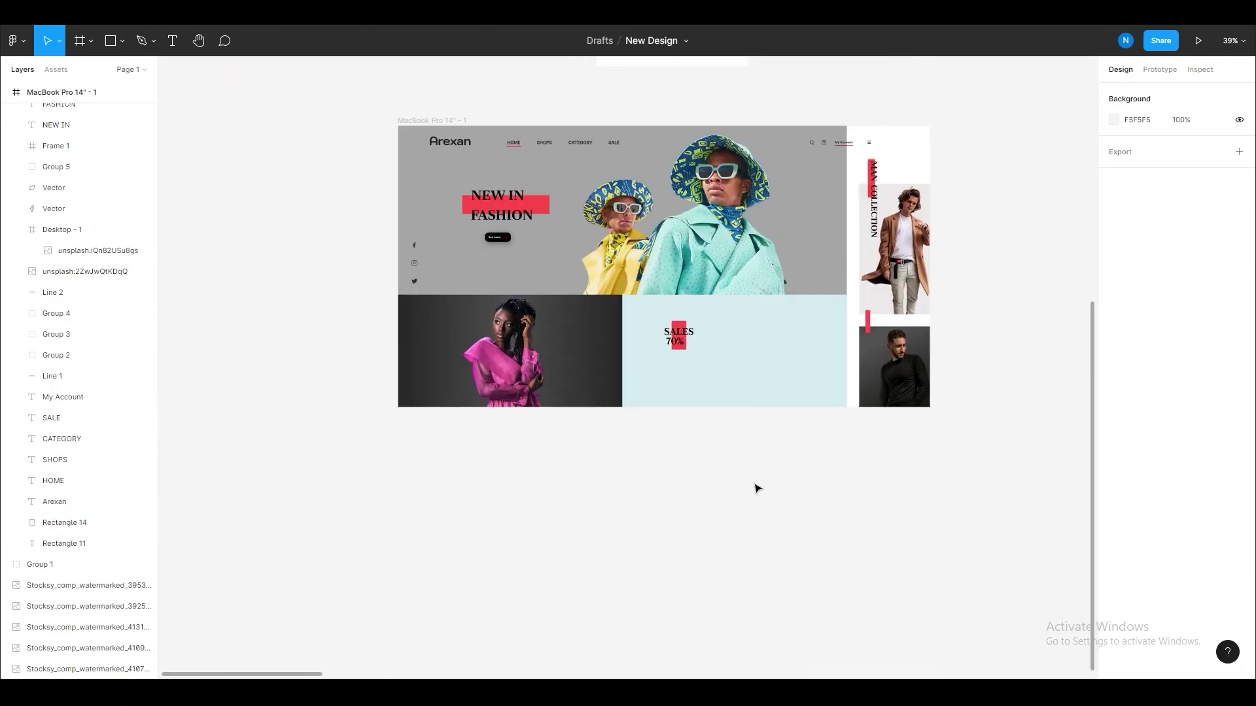
{"action": "left_click", "coordinate": [114, 250]}
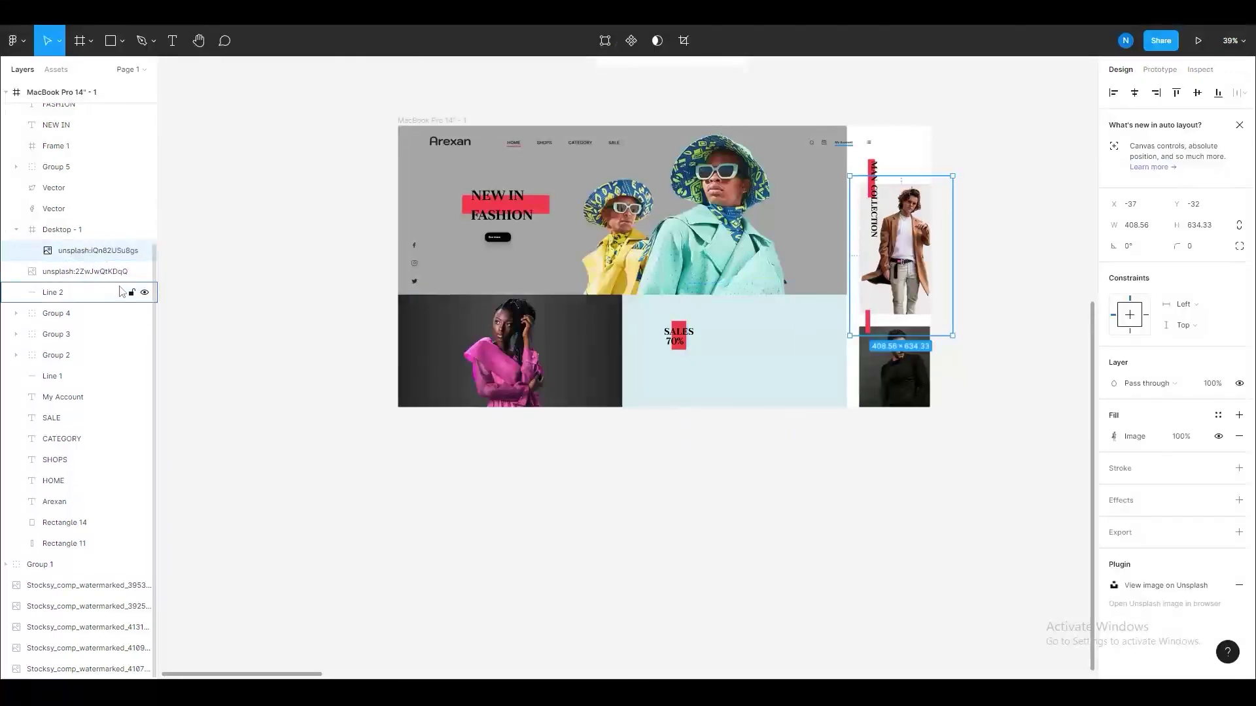
{"action": "left_click", "coordinate": [116, 273]}
{"action": "left_click_drag", "start_coordinate": [114, 276], "coordinate": [113, 223]}
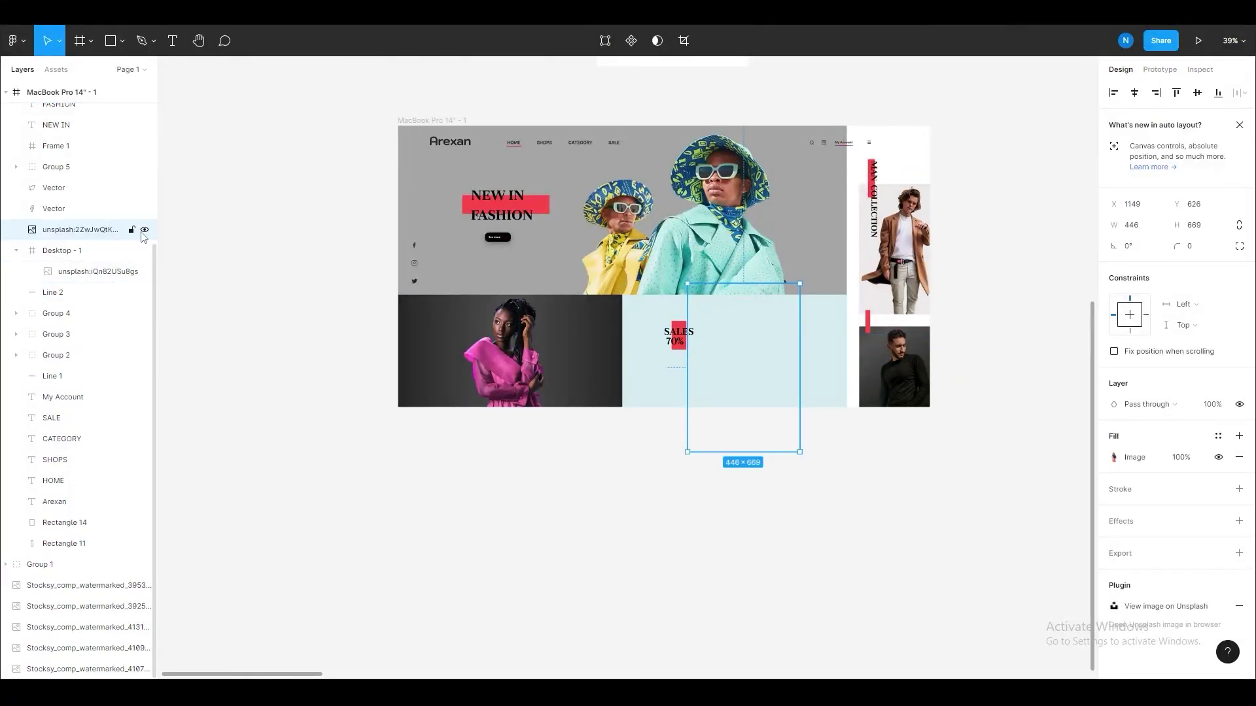
{"action": "scroll", "coordinate": [131, 262], "scroll_direction": "up", "scroll_amount": 5}
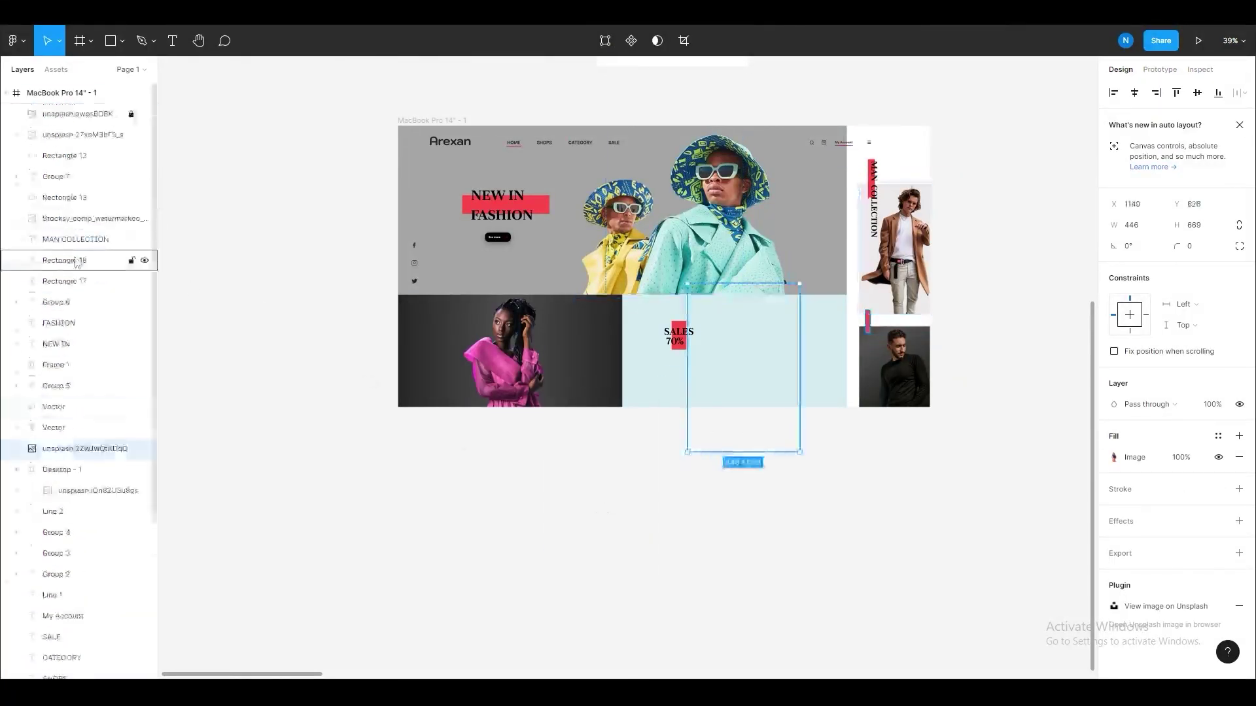
{"action": "left_click_drag", "start_coordinate": [86, 456], "coordinate": [85, 155]}
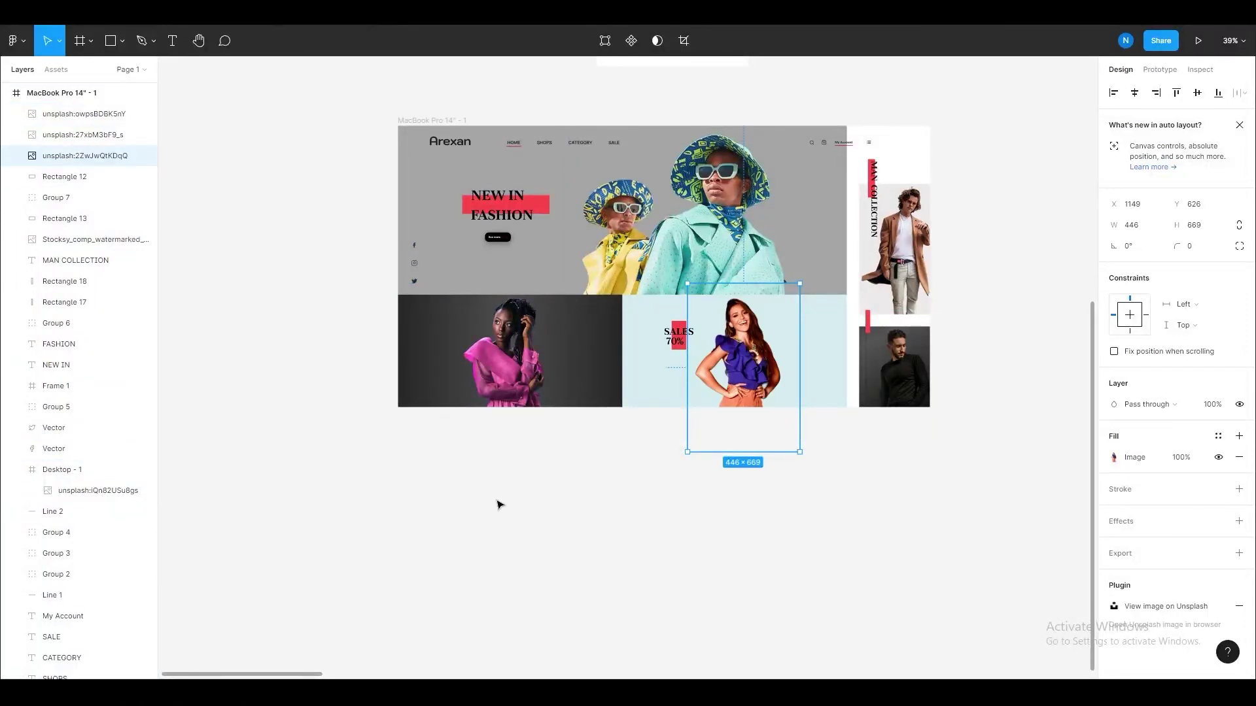
{"action": "left_click", "coordinate": [575, 507]}
{"action": "scroll", "coordinate": [412, 126], "scroll_direction": "down", "scroll_amount": 3}
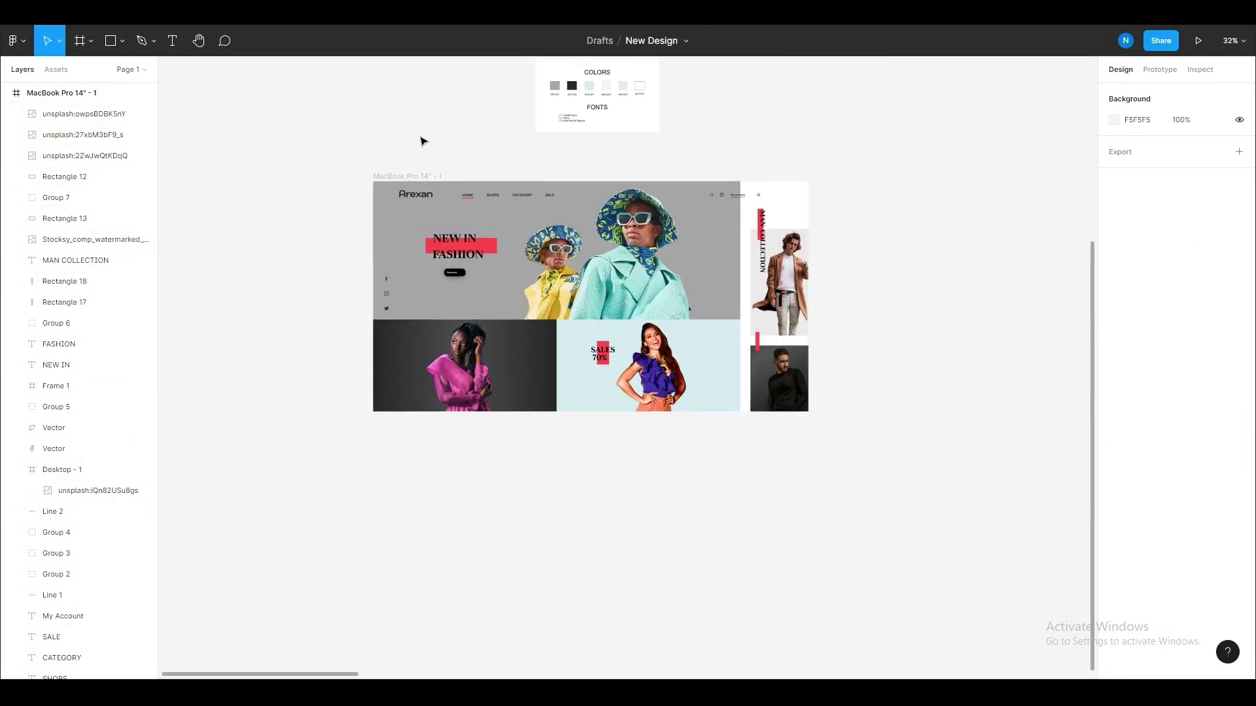
{"action": "scroll", "coordinate": [423, 138], "scroll_direction": "up", "scroll_amount": 2}
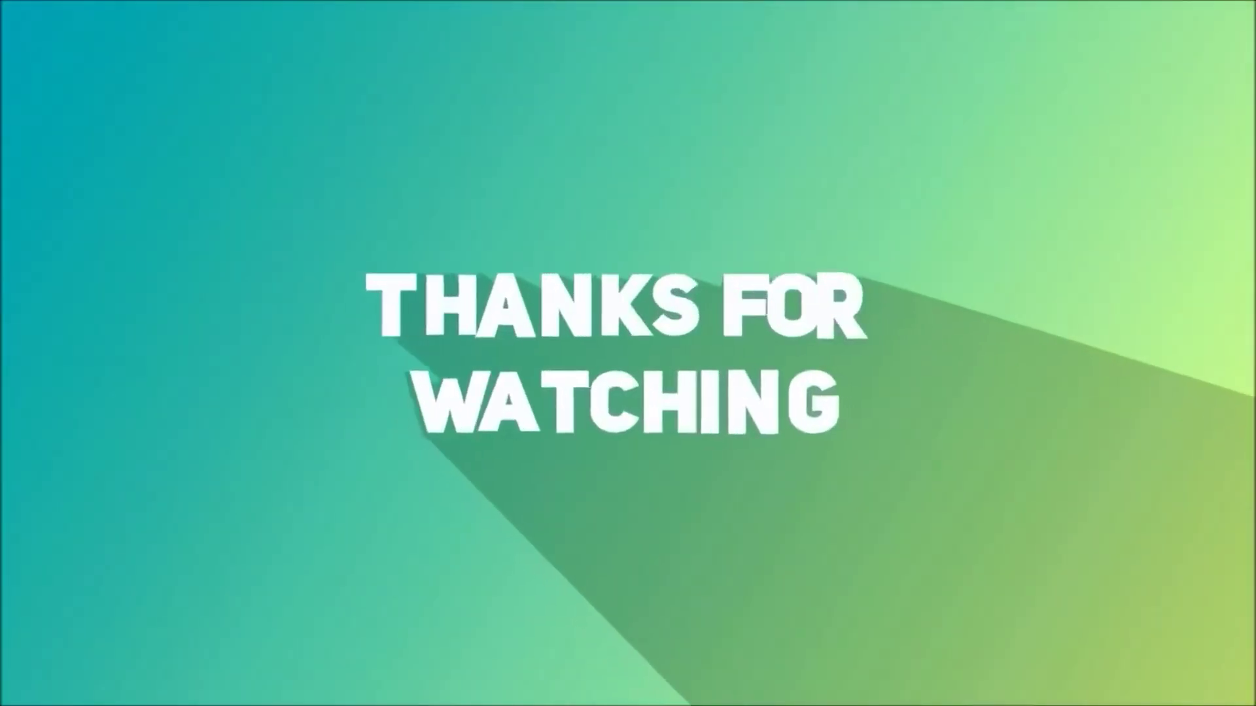